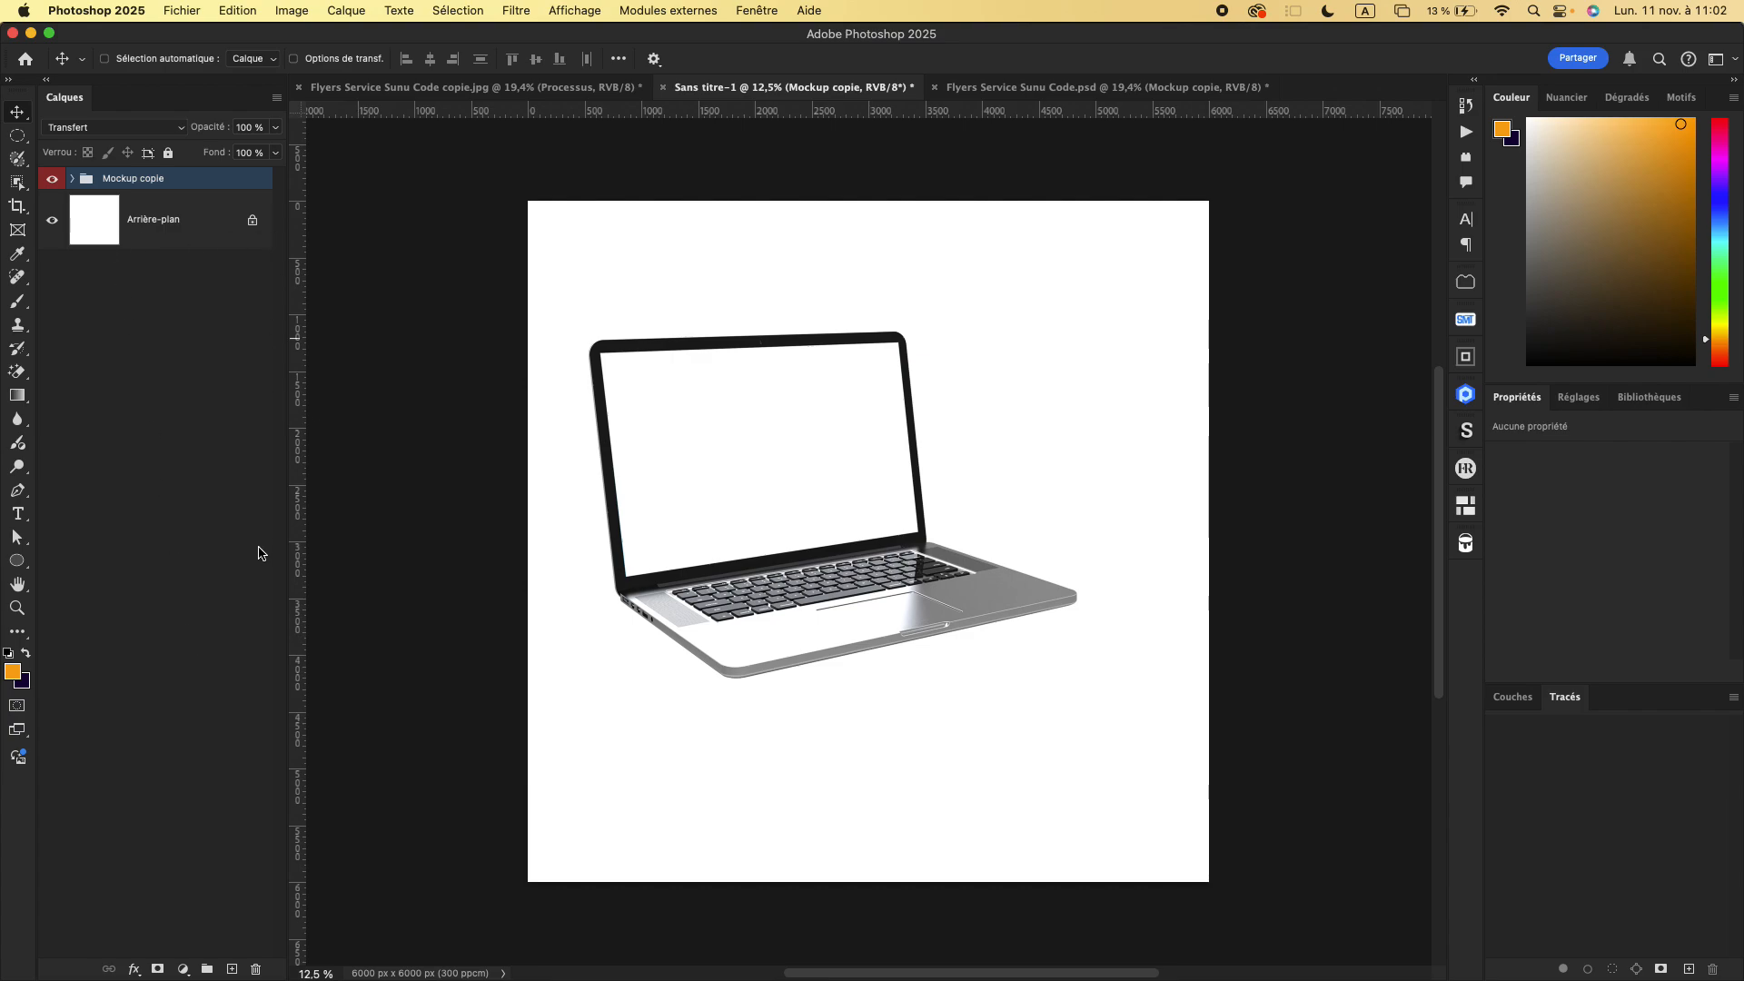
- Merge the Mockup copie group into a single layer and add a new empty layer directly beneath it
key("super+e")
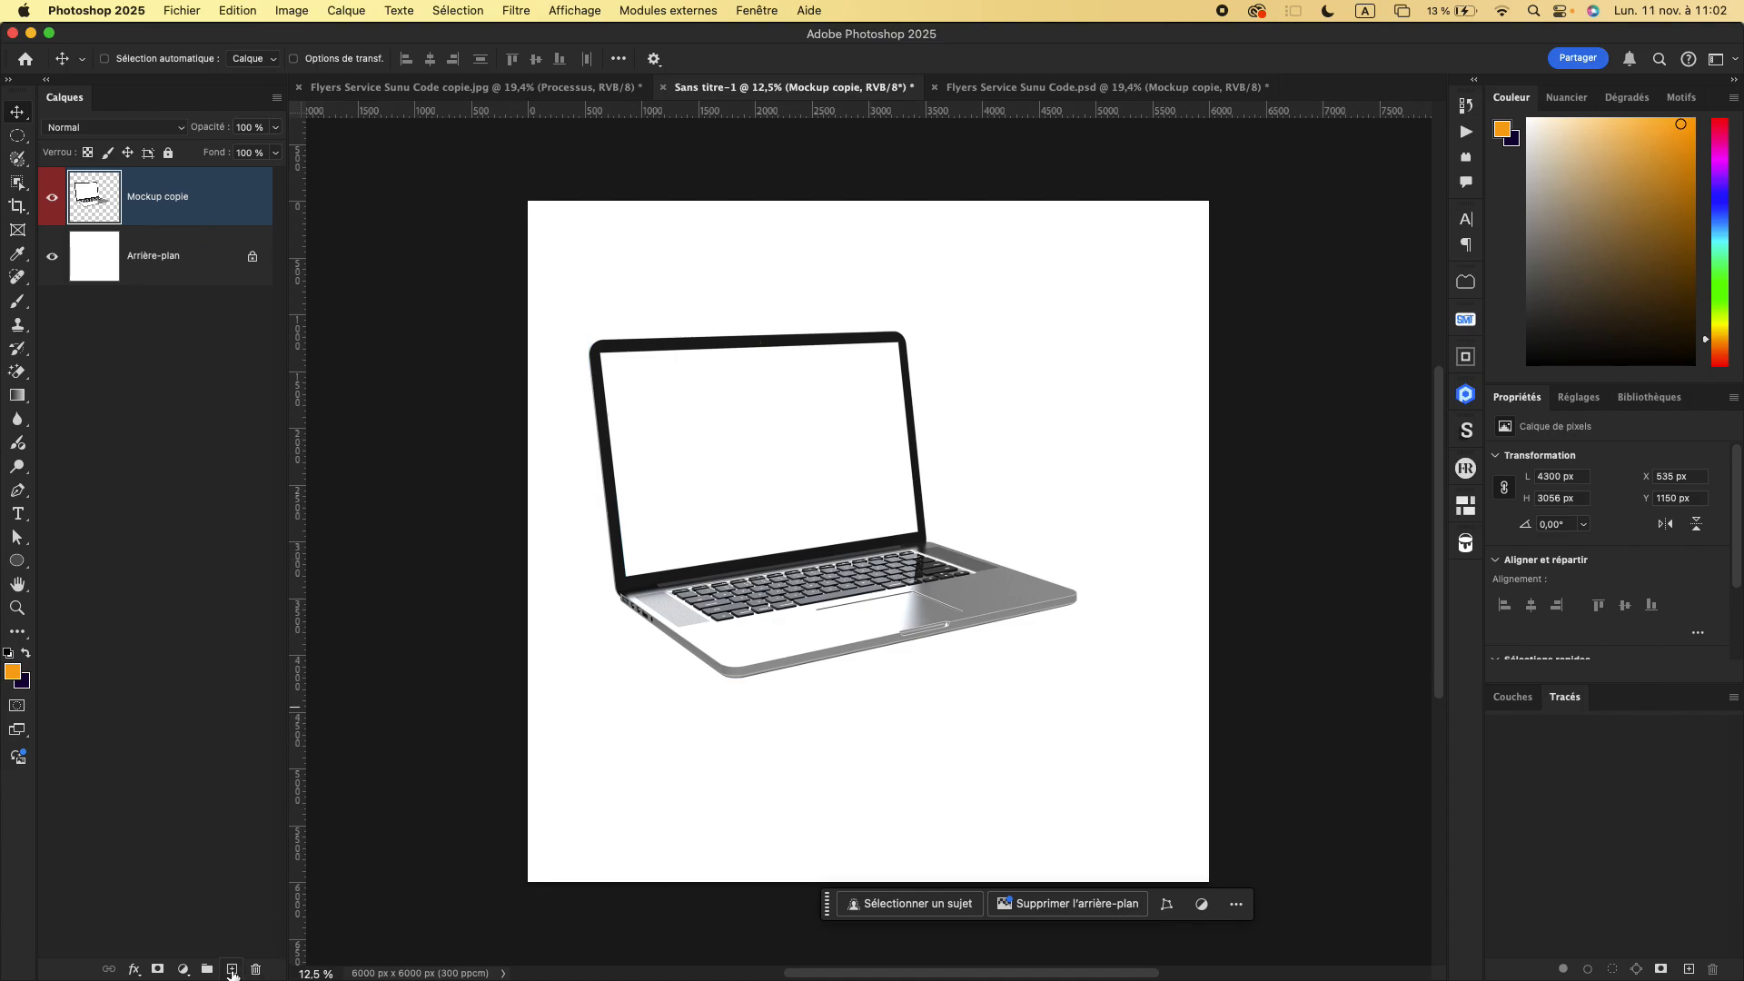
left_click(232, 969)
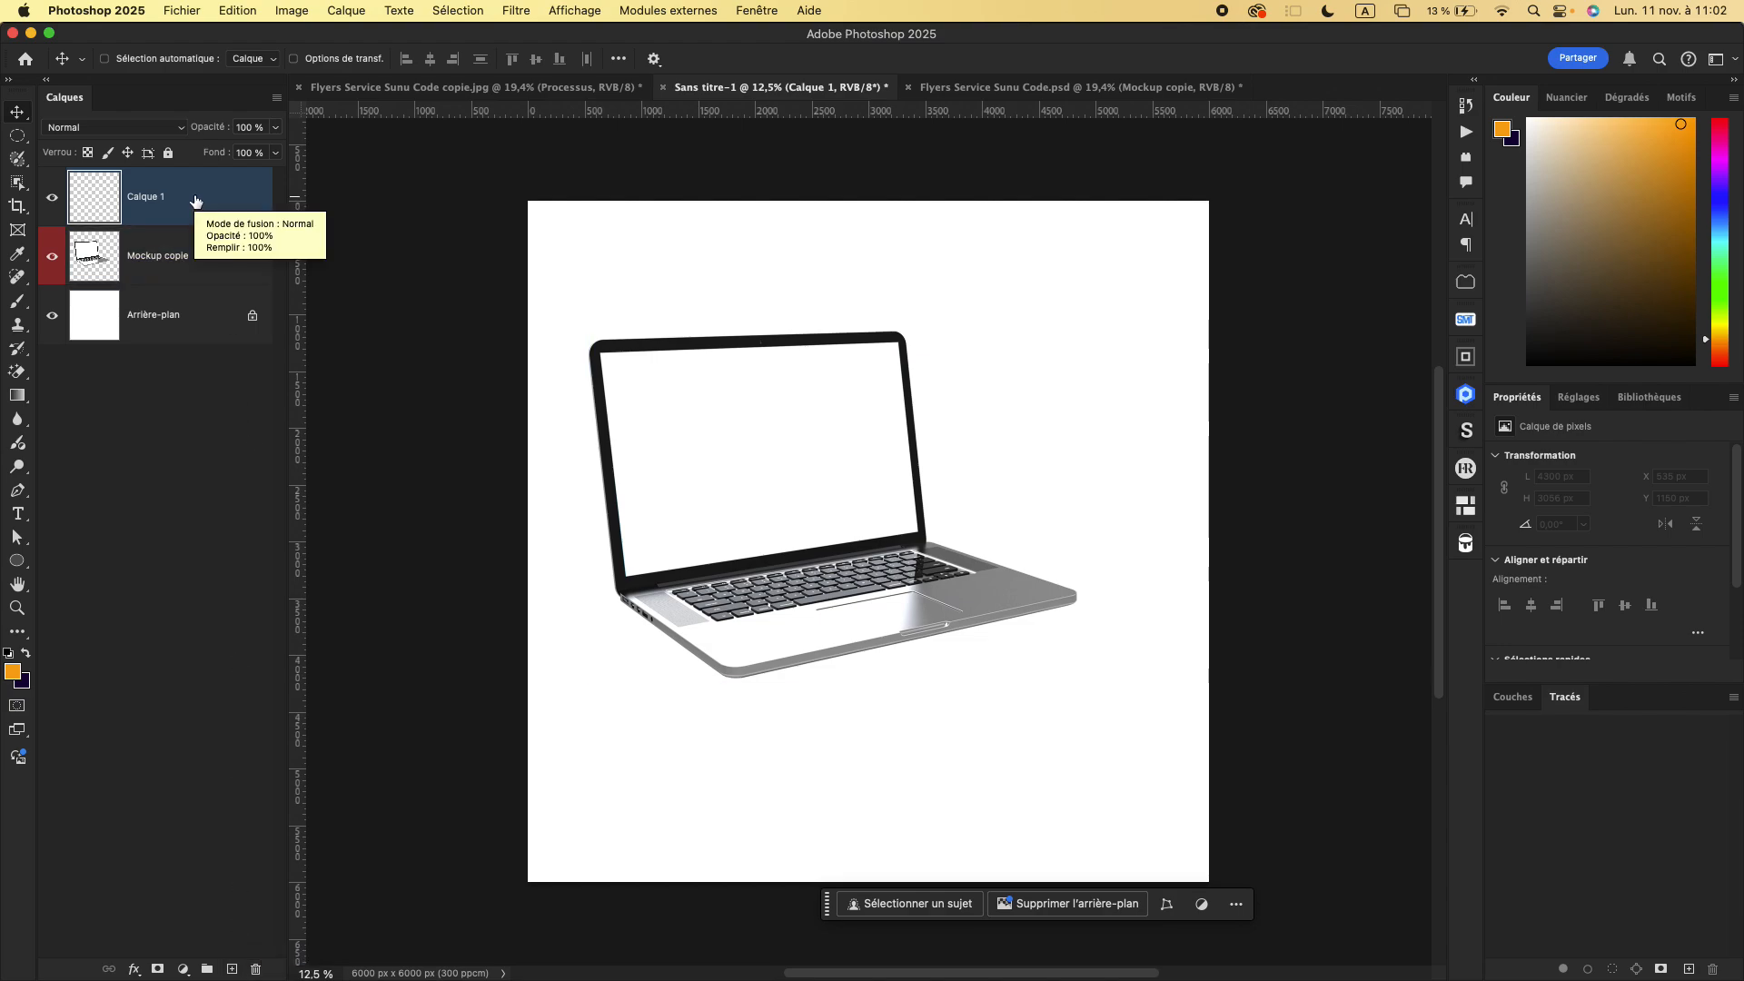
left_click_drag(194, 200, 196, 291)
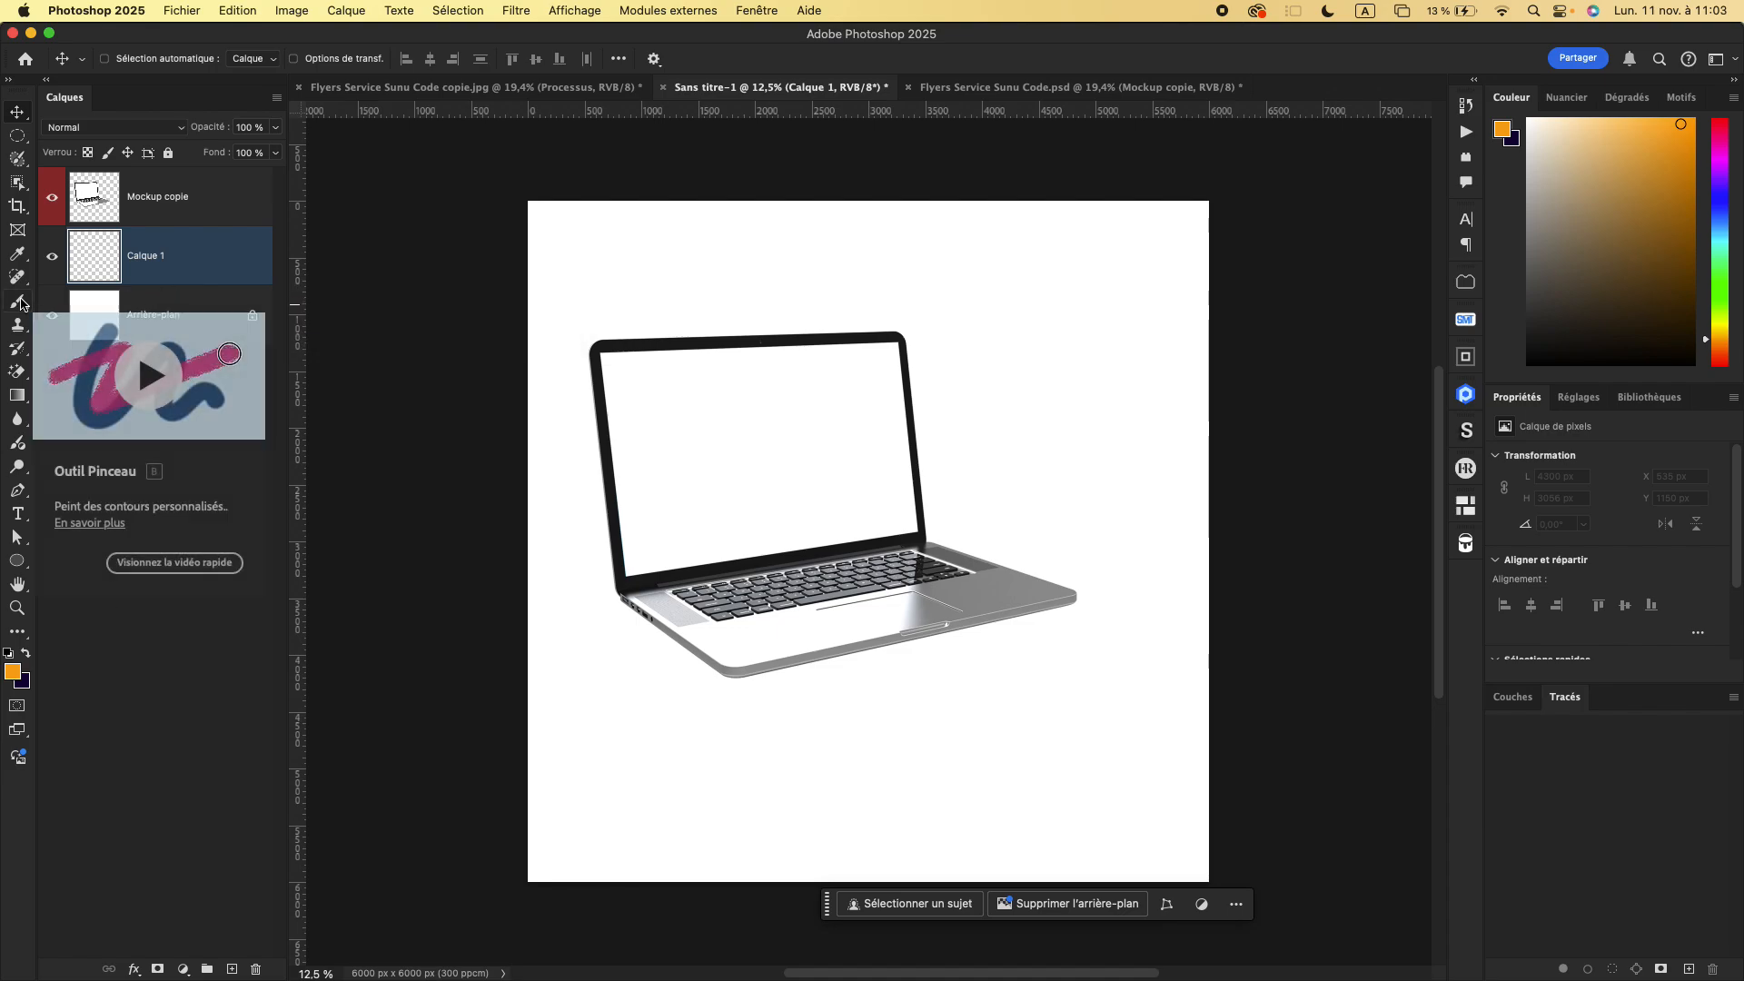
- Prepare a soft 136 px brush and set the foreground colour to a near-black grey
left_click(20, 303)
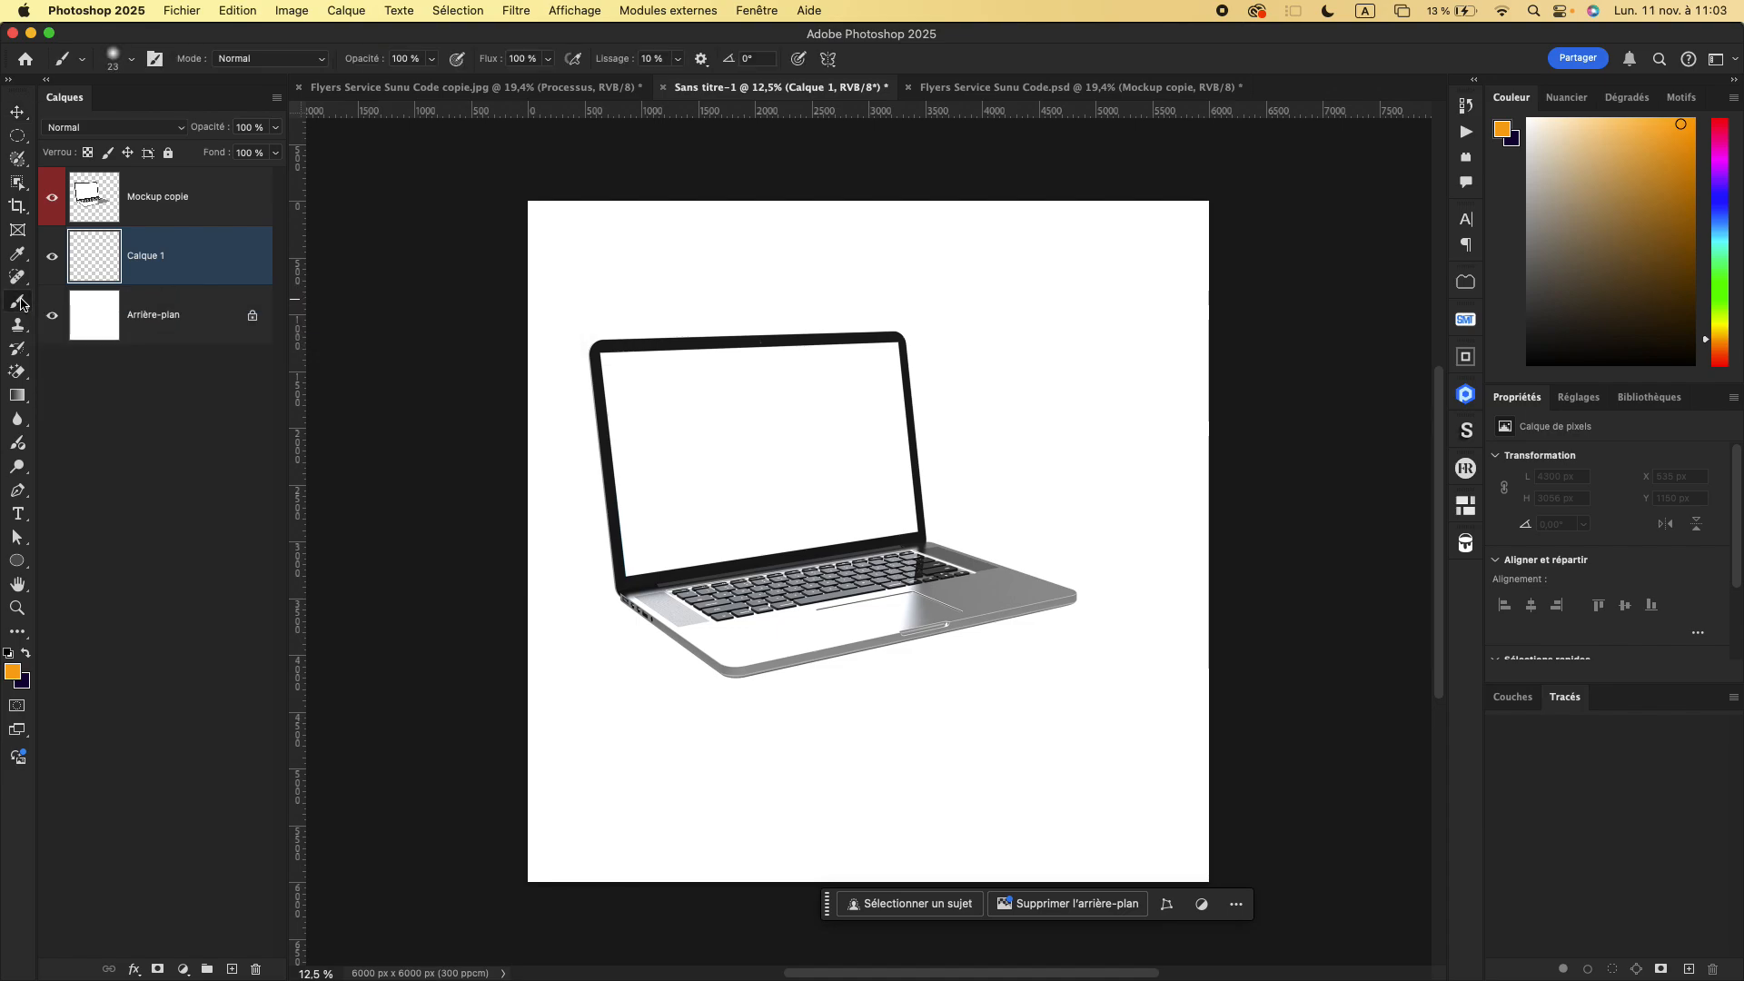
left_click(27, 654)
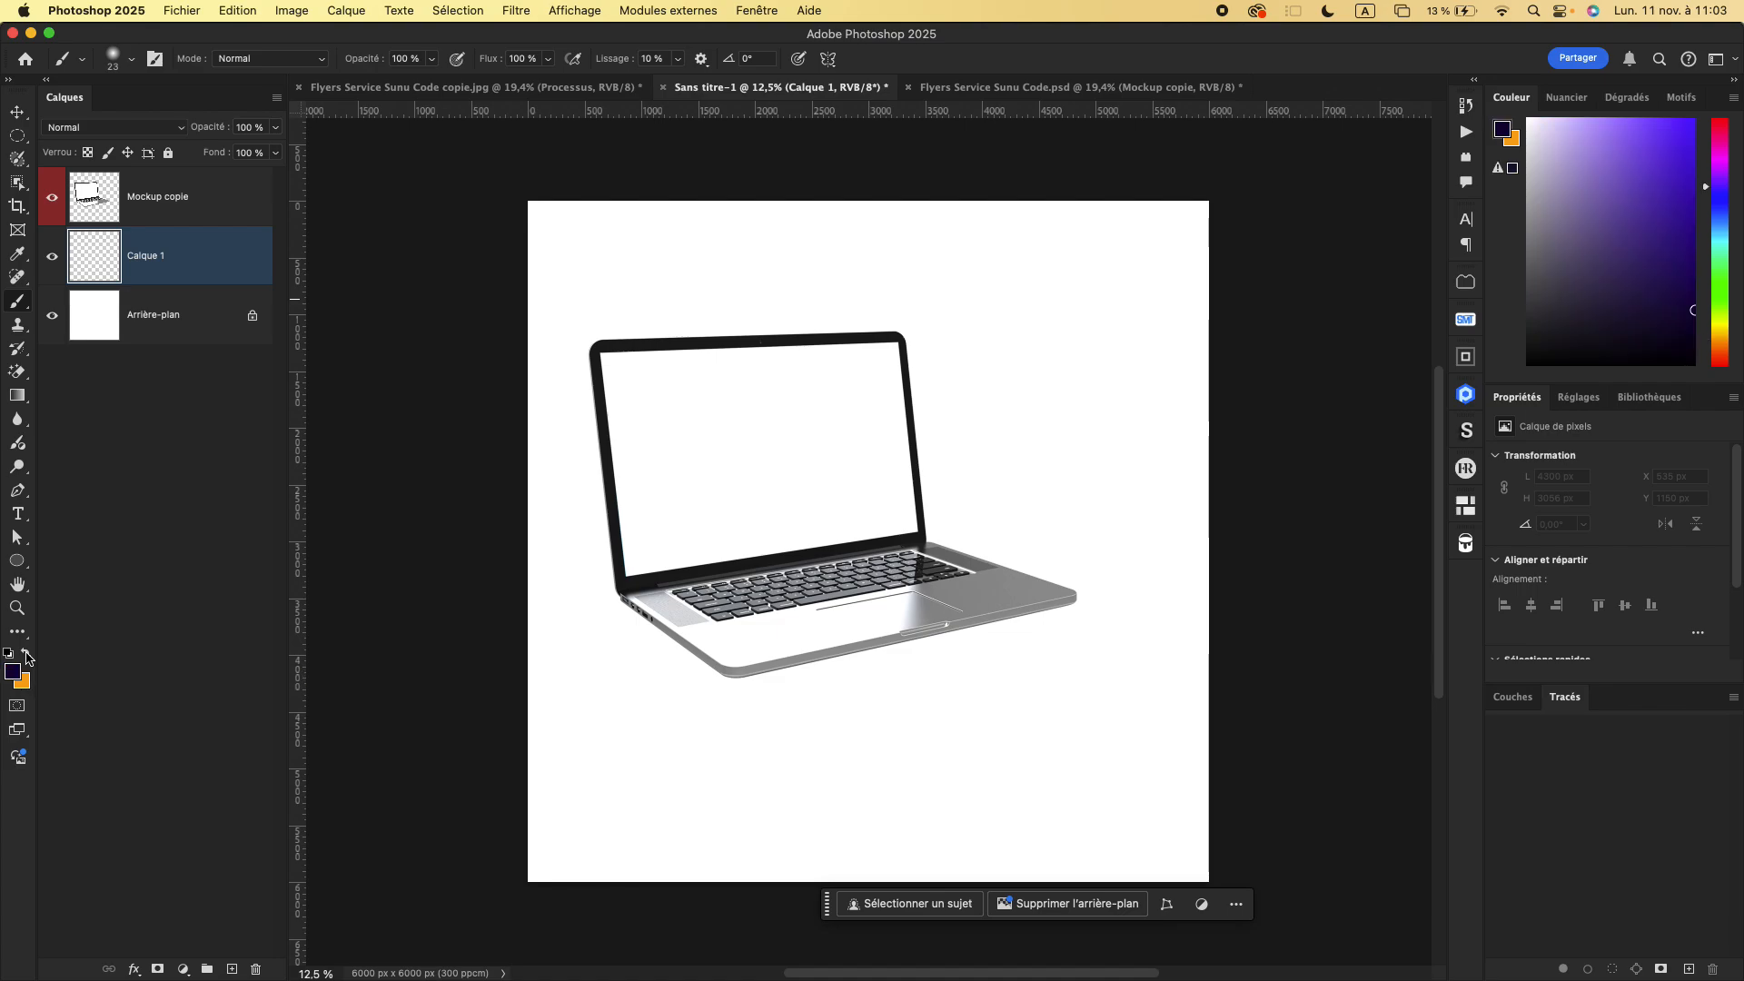
right_click(679, 616)
left_click_drag(852, 669, 854, 659)
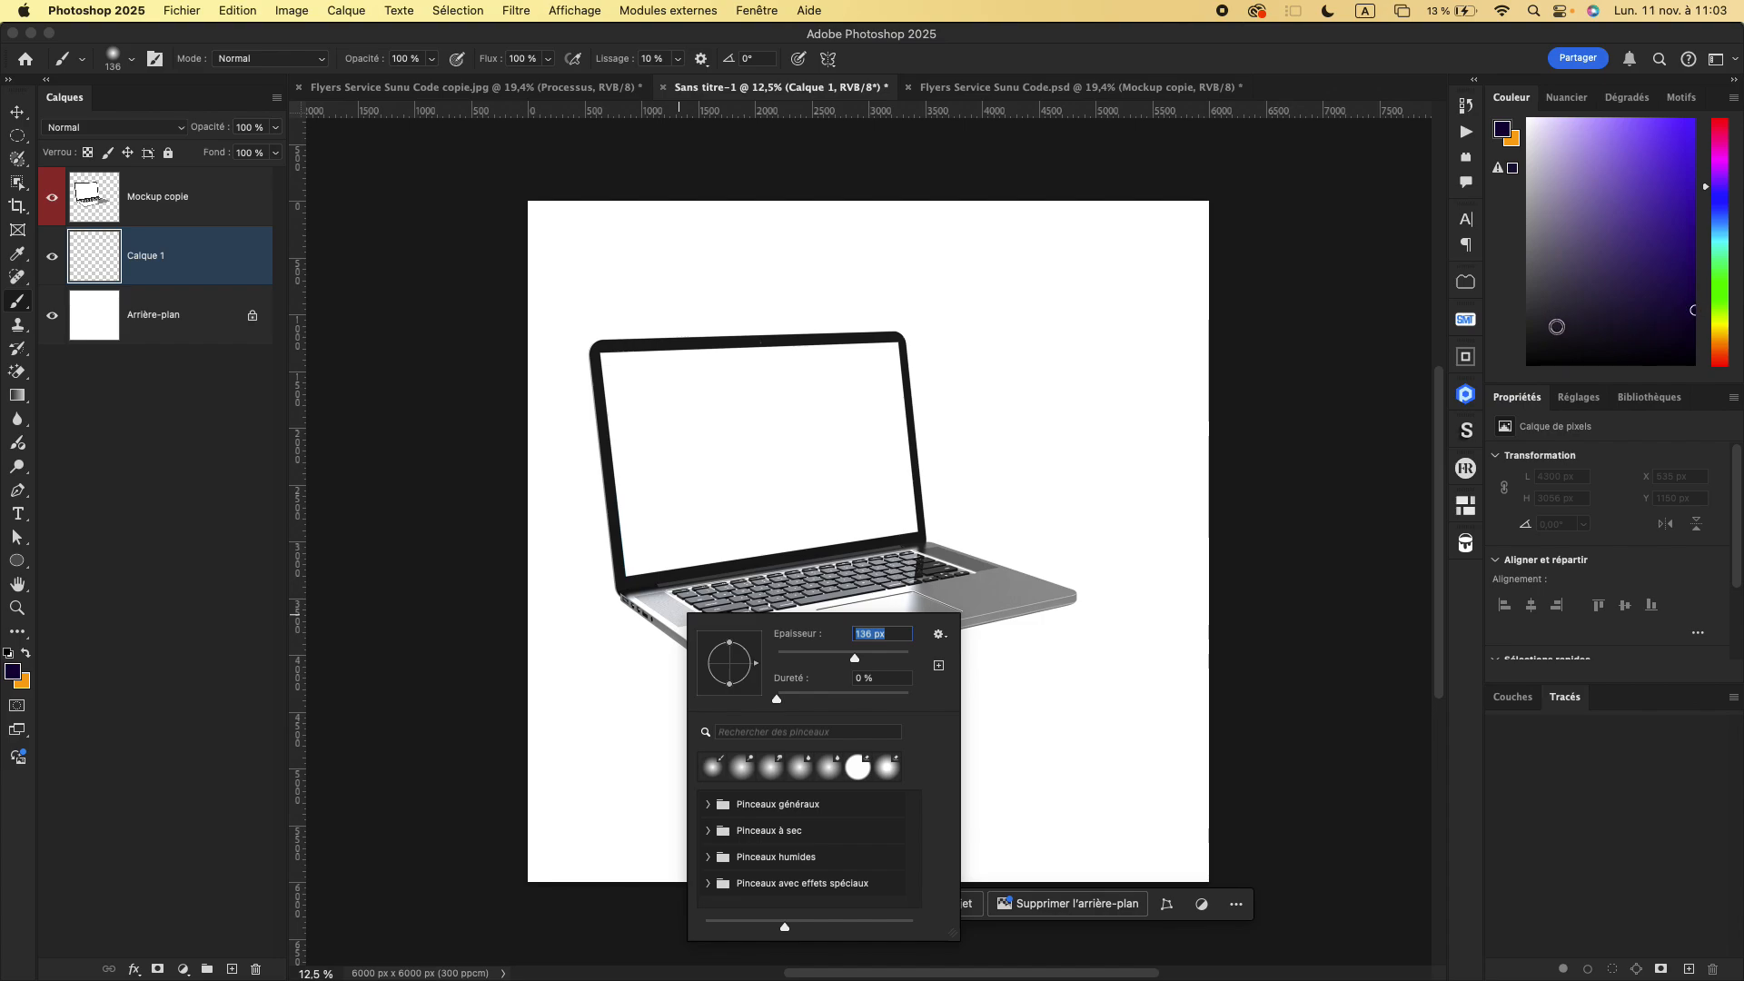
left_click(1528, 328)
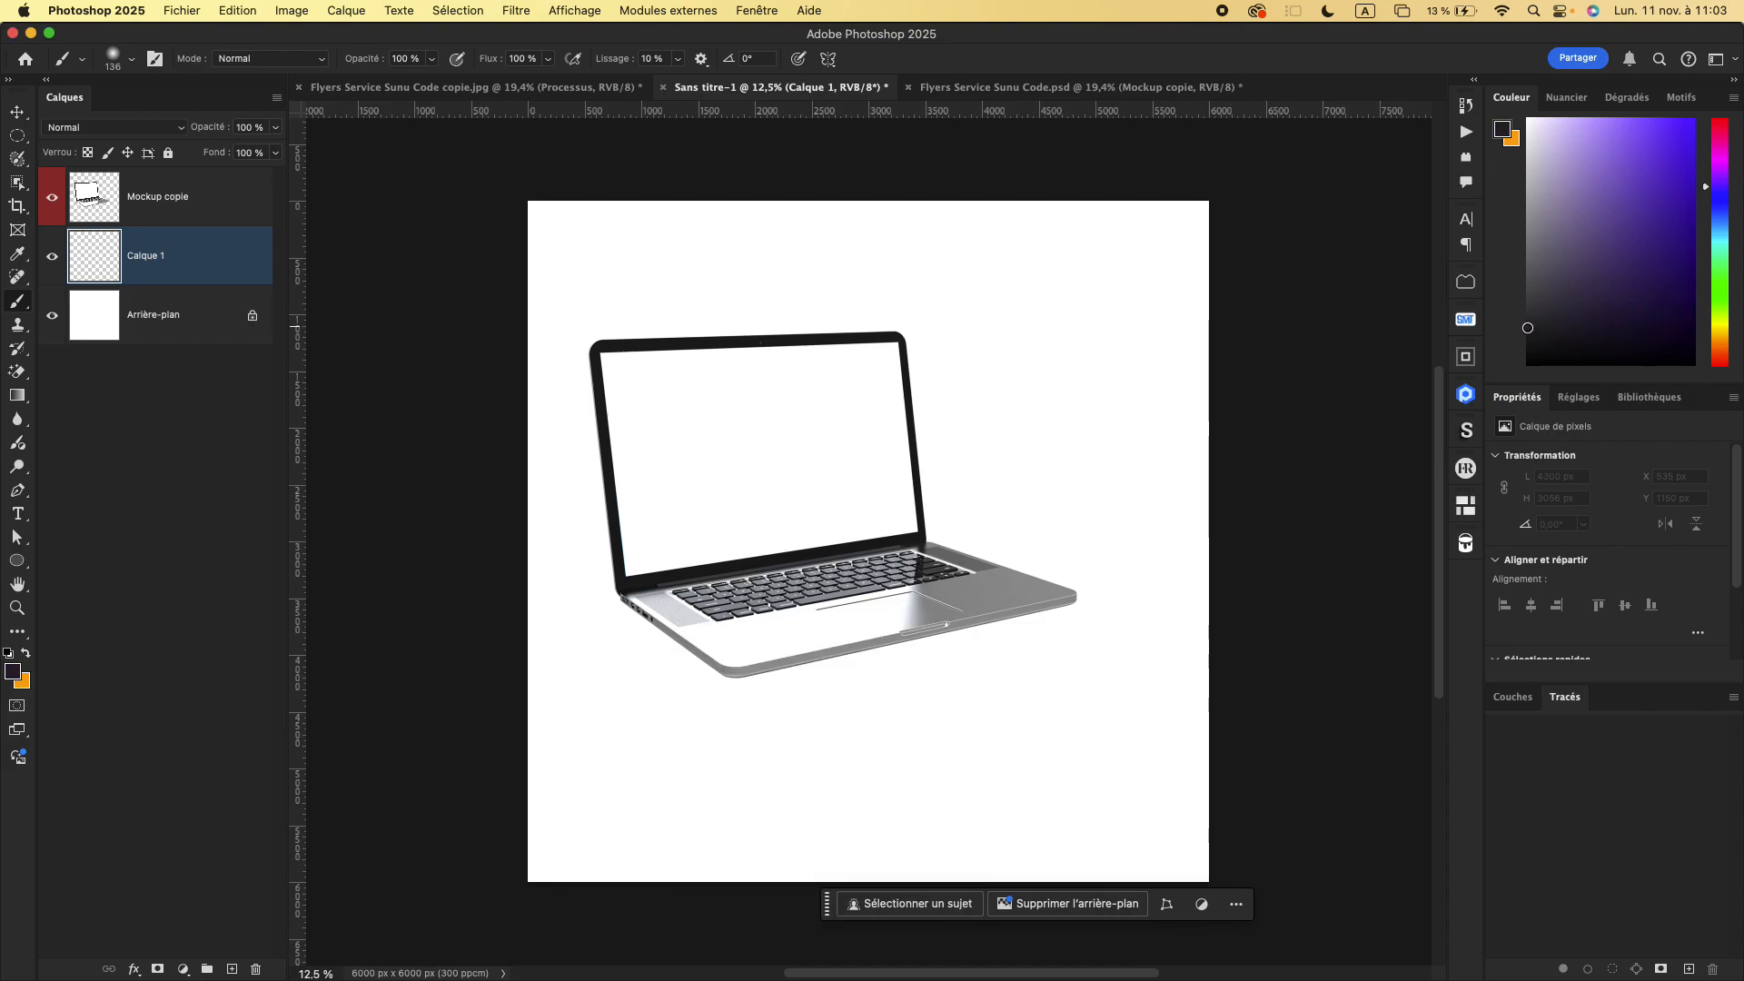
- Enlarge the soft brush to 289 px and paint a dark shadow around the laptop's base on Calque 1
right_click(651, 666)
left_click(850, 697)
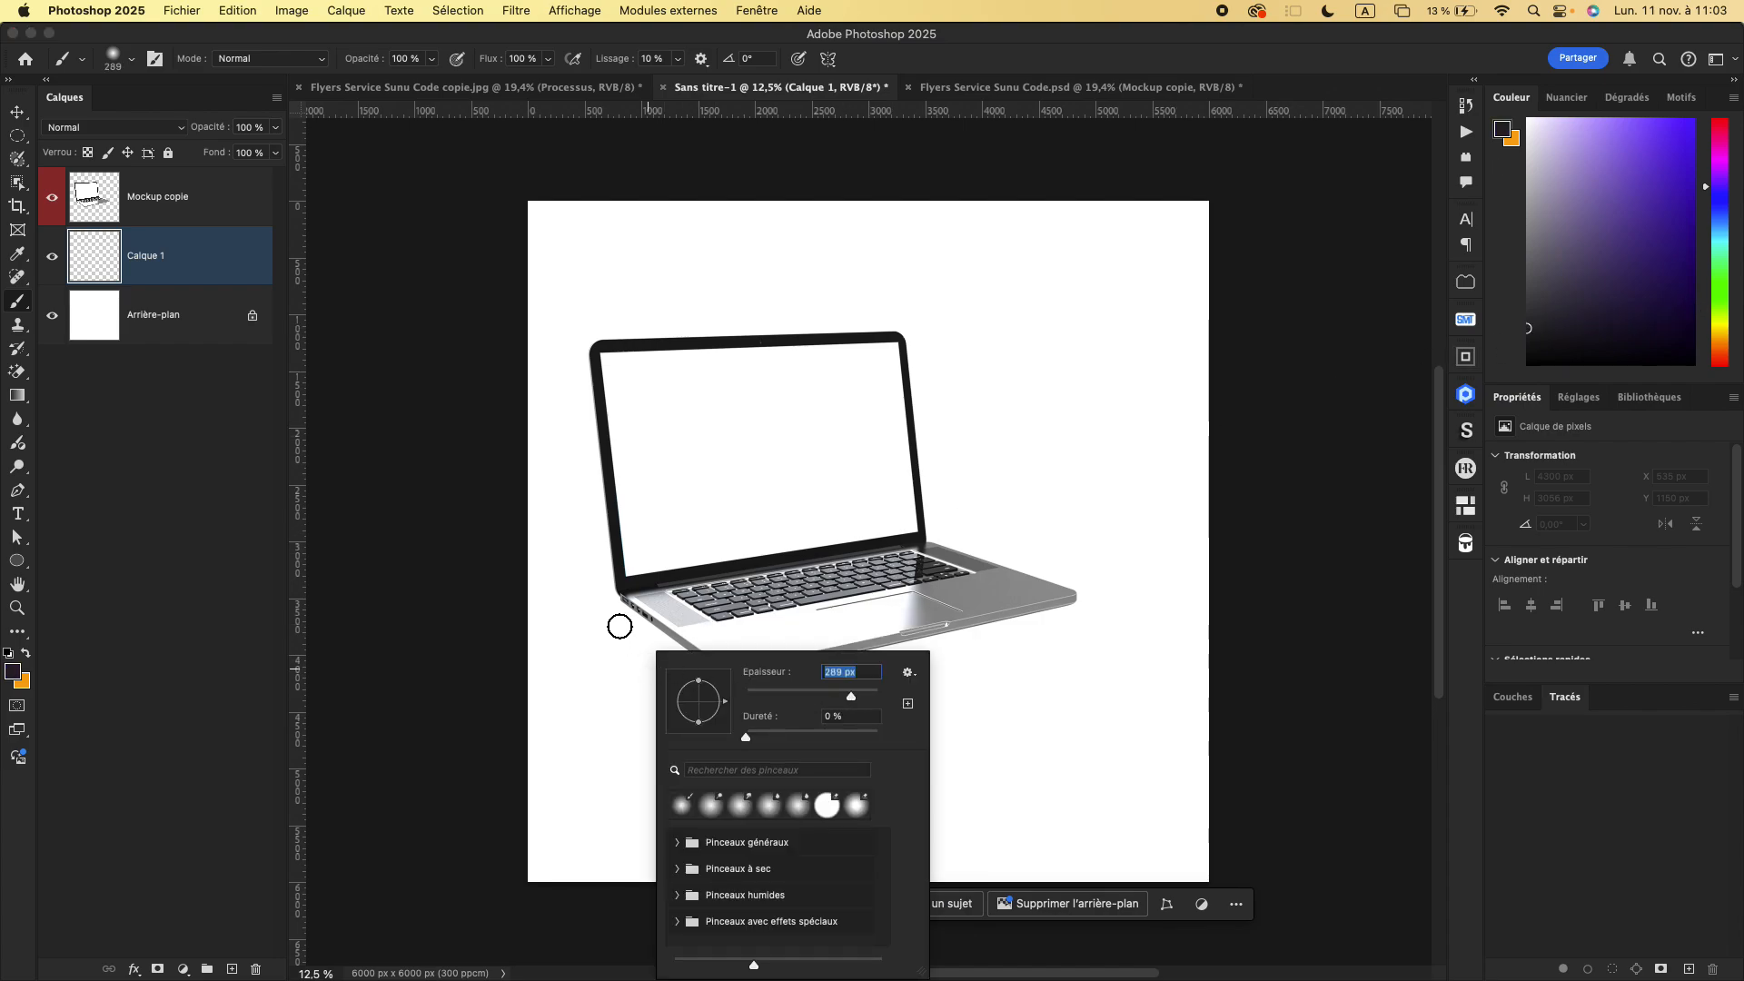
mouse_move(631, 615)
left_mouse_down()
mouse_move(728, 678)
mouse_move(858, 664)
mouse_move(1058, 600)
mouse_move(727, 678)
mouse_move(629, 606)
mouse_move(904, 547)
mouse_move(1069, 603)
mouse_move(759, 680)
left_mouse_up()
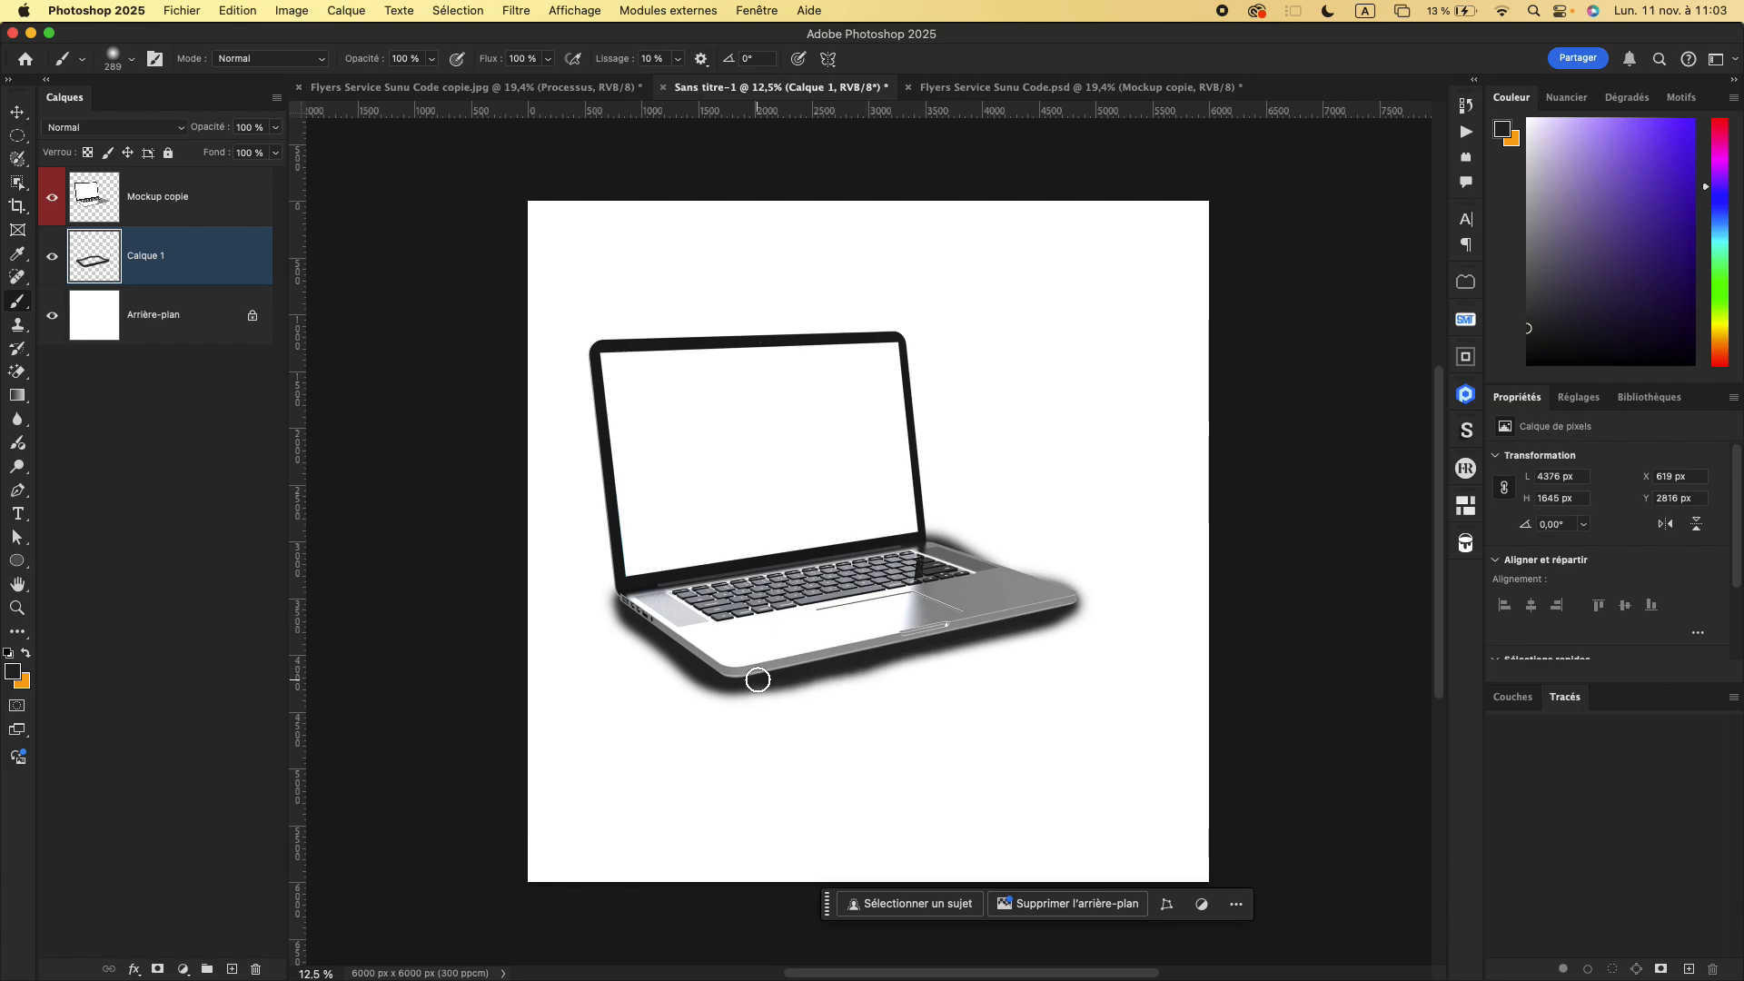
- Lower the opacity of the painted shadow layer Calque 1 to 60%
left_click(276, 127)
left_click(235, 153)
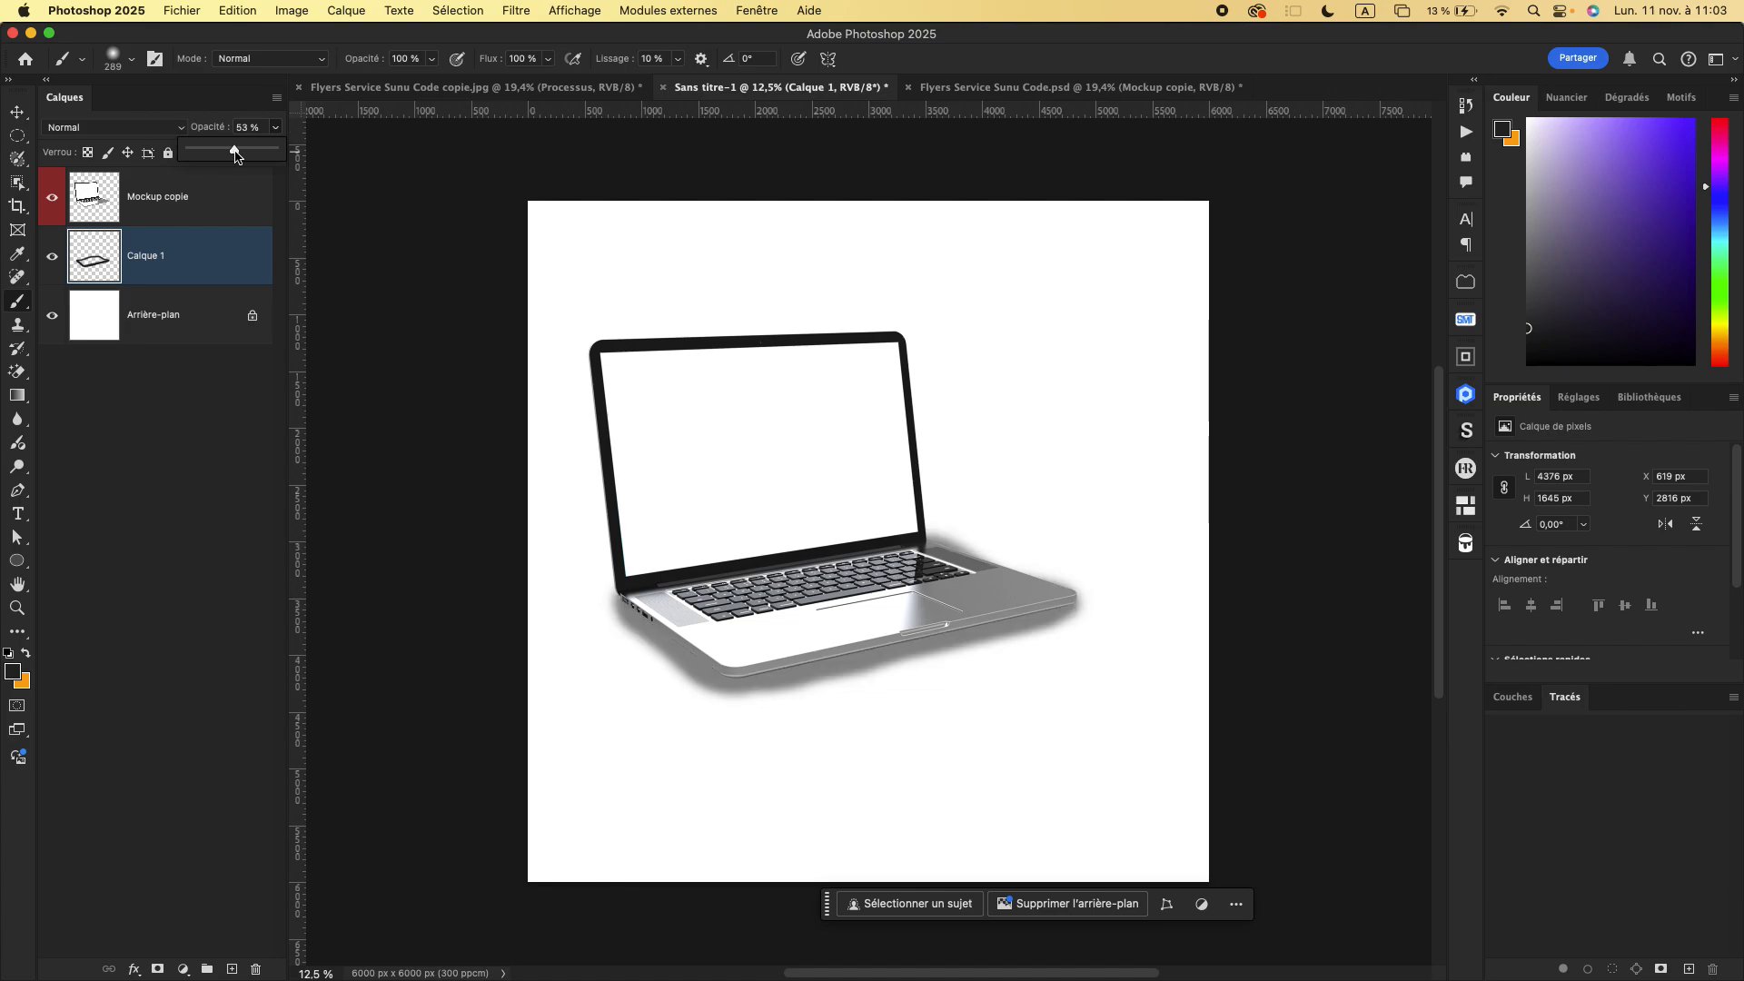
left_click(241, 154)
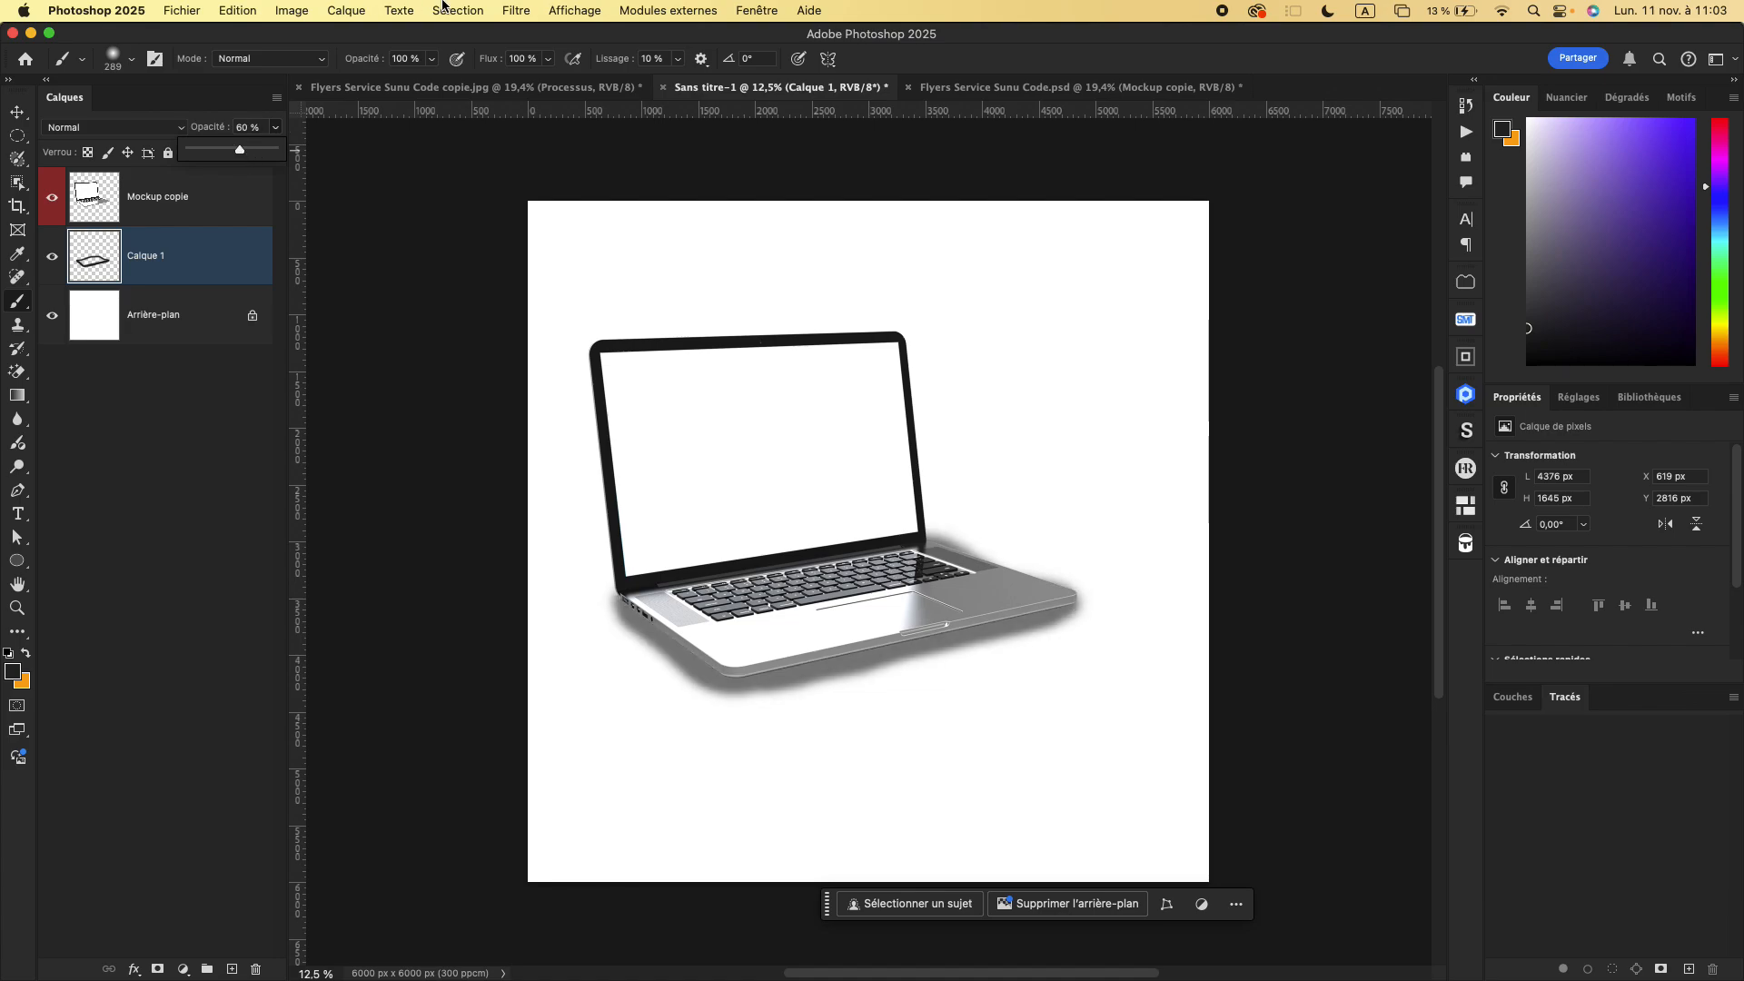
- Apply a Gaussian blur with a radius of 129.5 pixels to the painted shadow on Calque 1
left_click(517, 11)
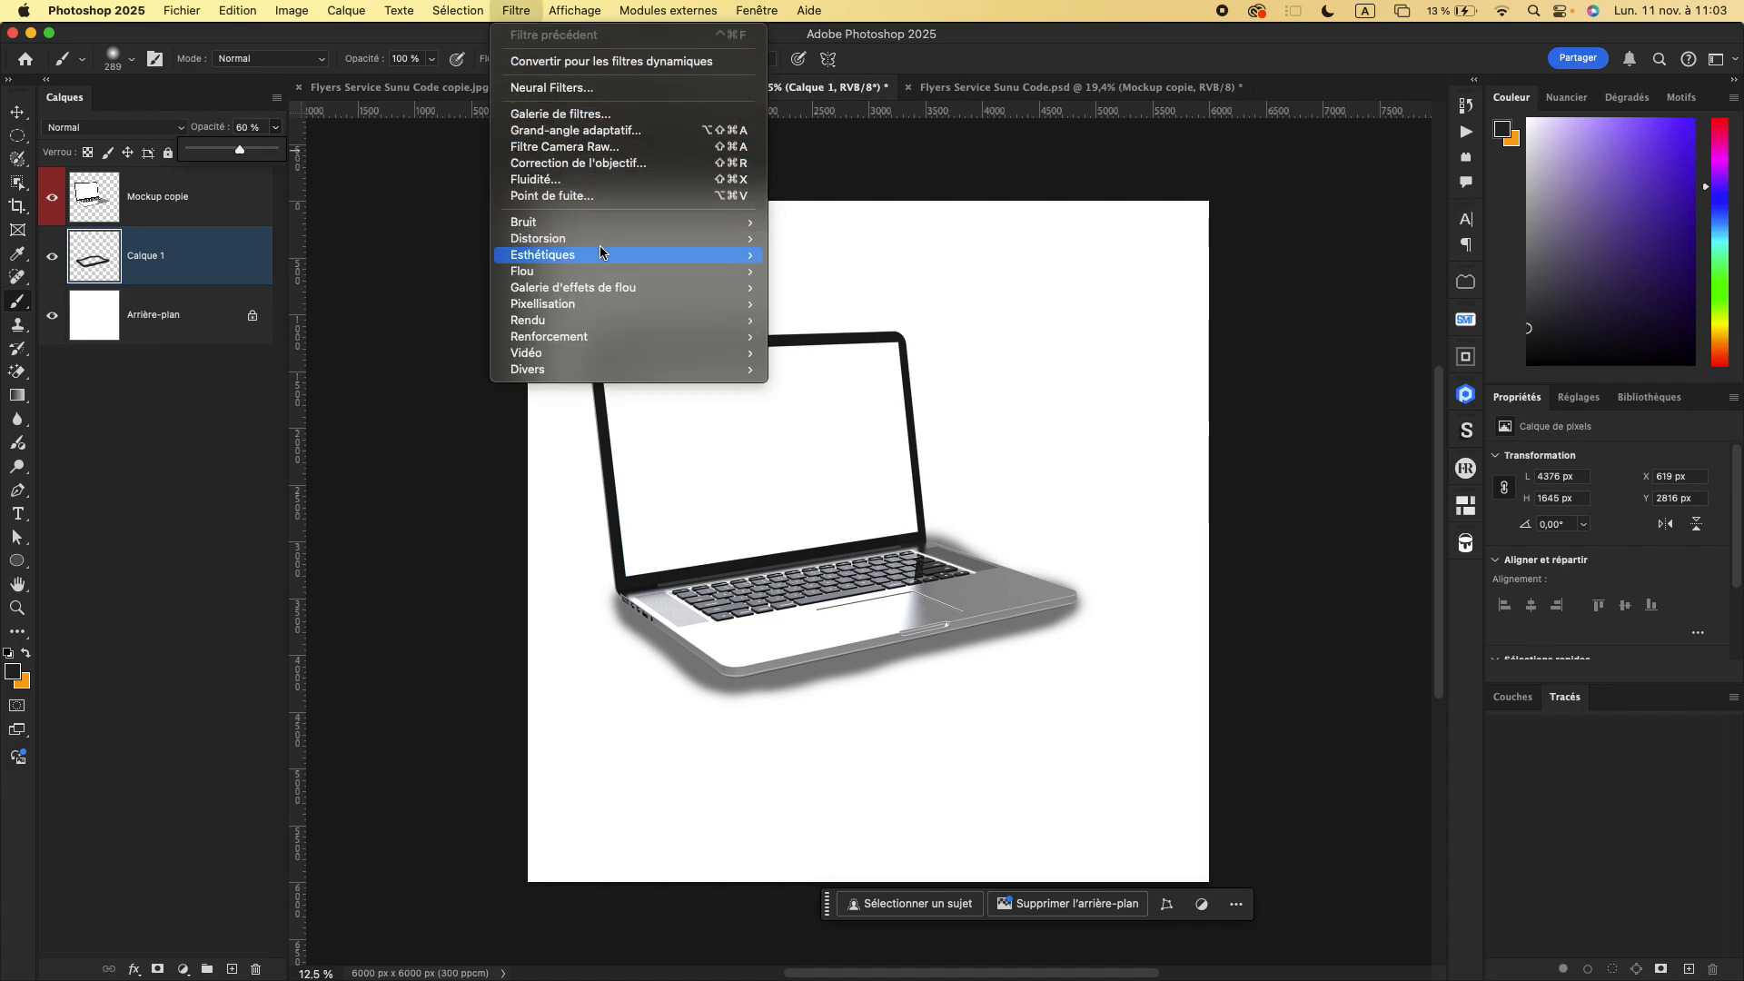
mouse_move(662, 271)
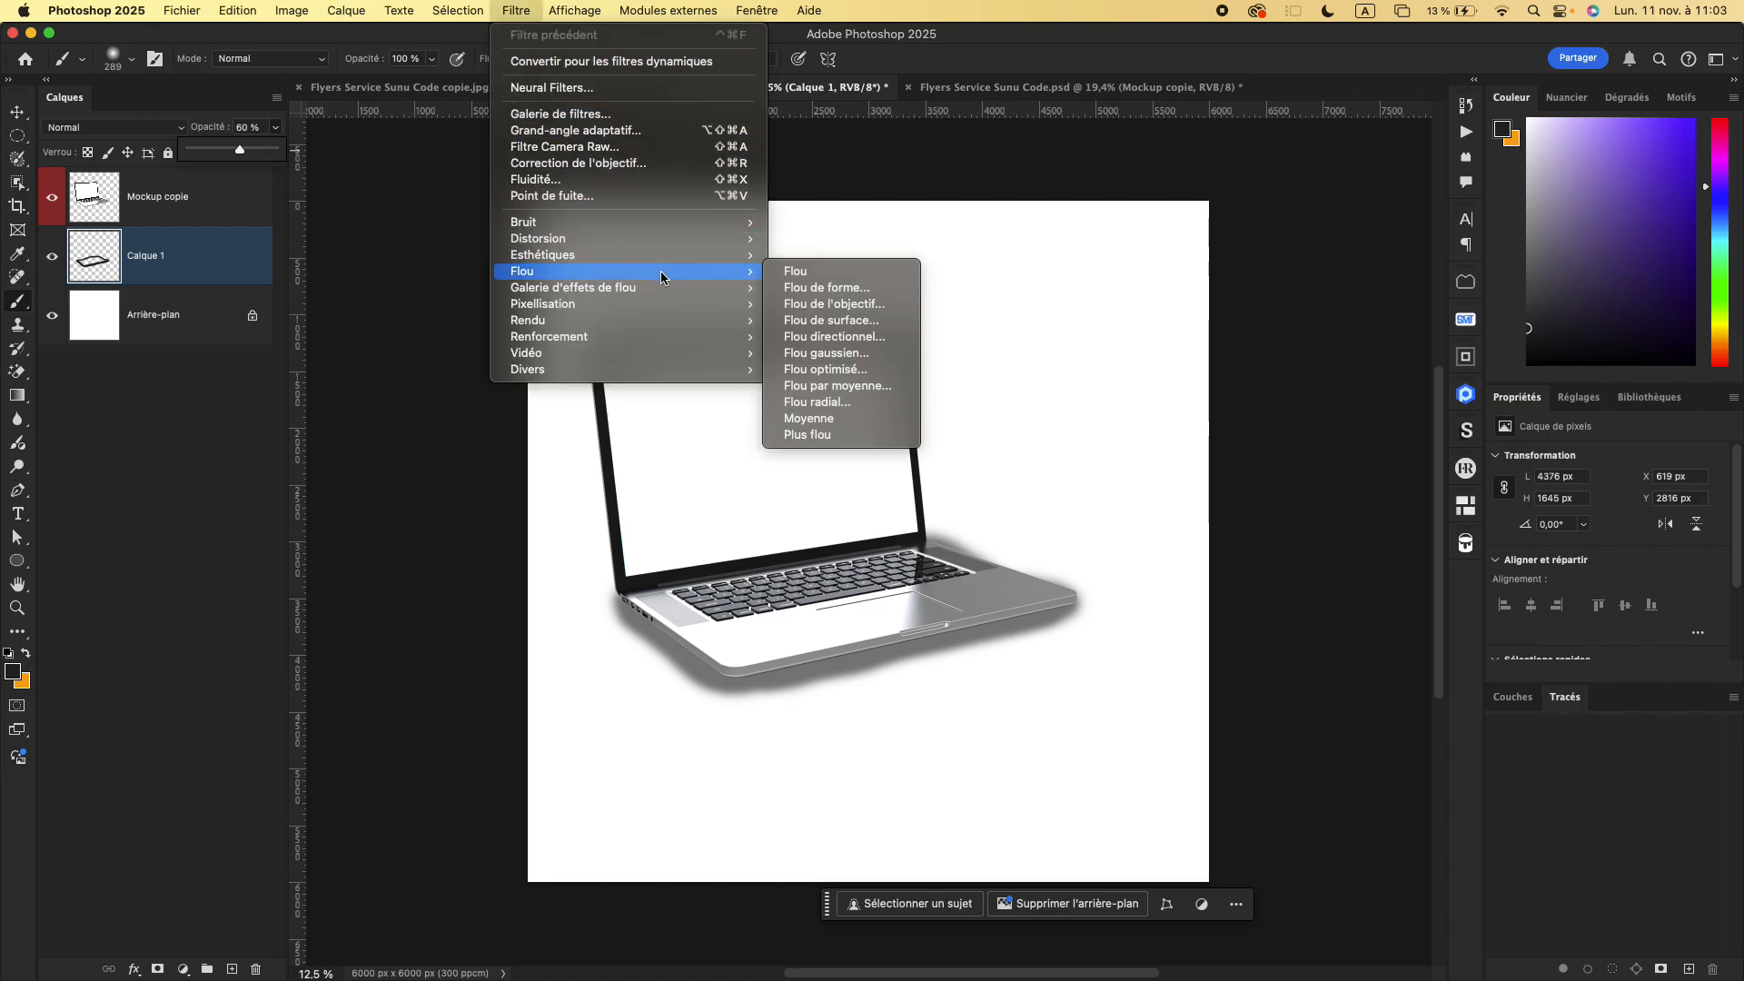
left_click(845, 354)
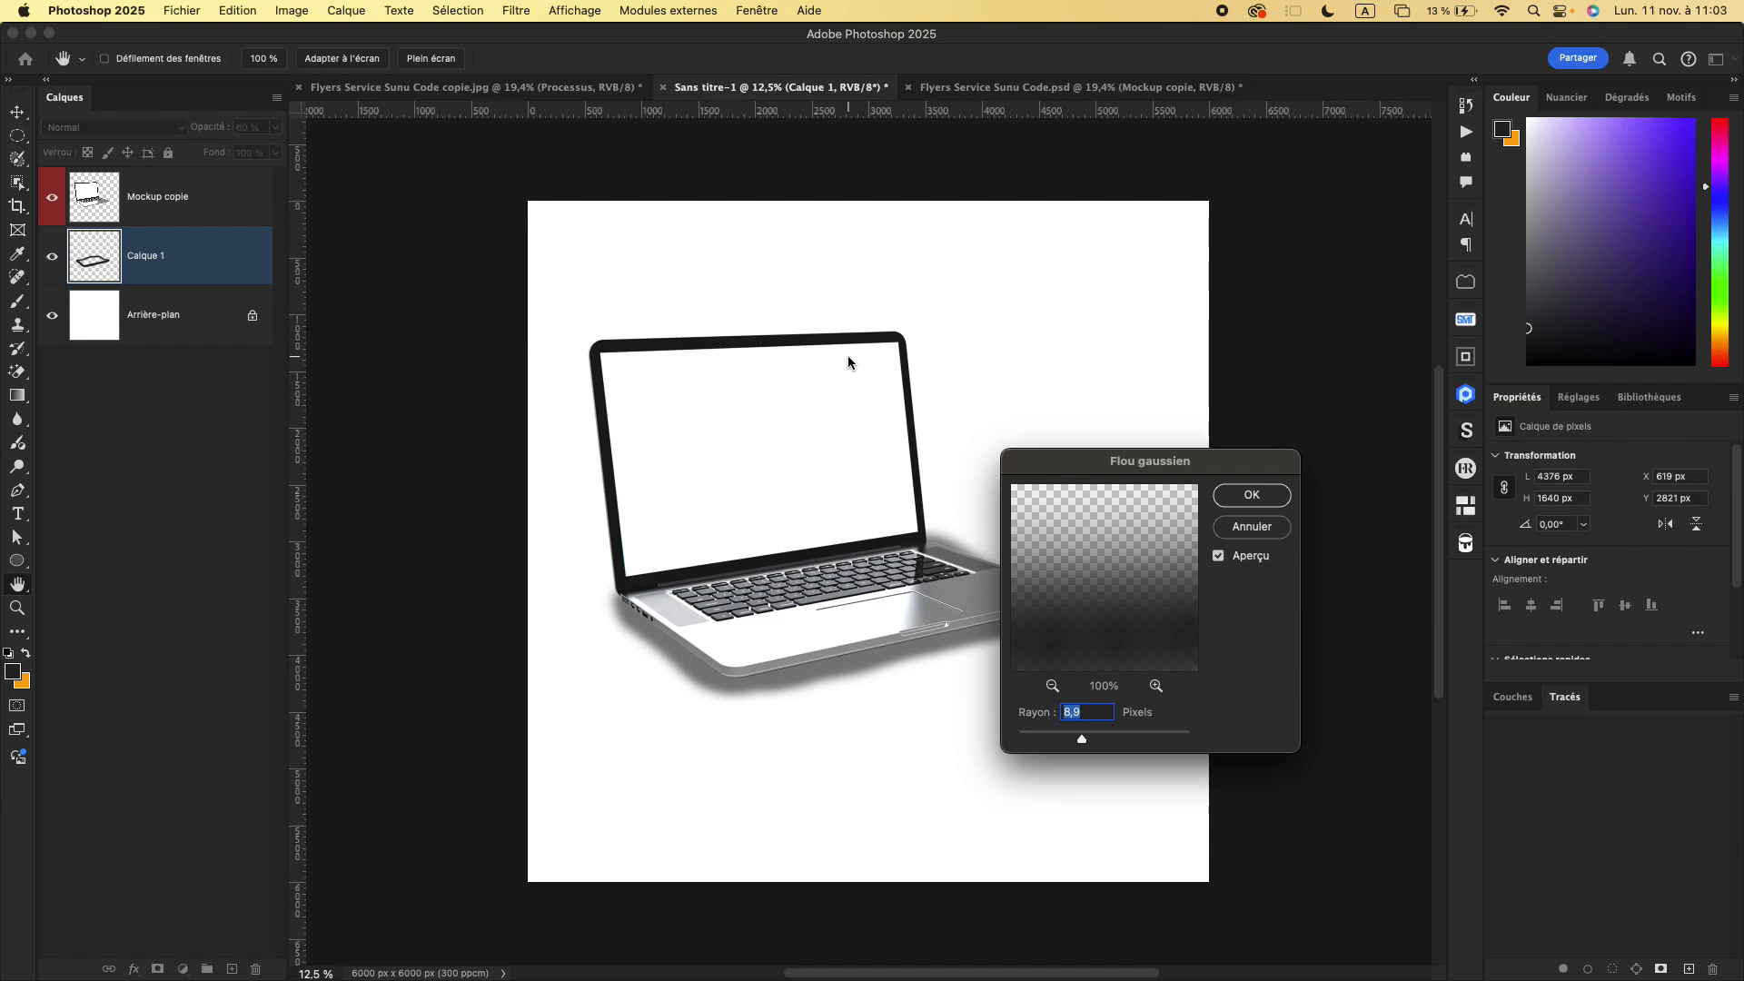
left_click(1108, 737)
left_click_drag(1111, 738, 1138, 736)
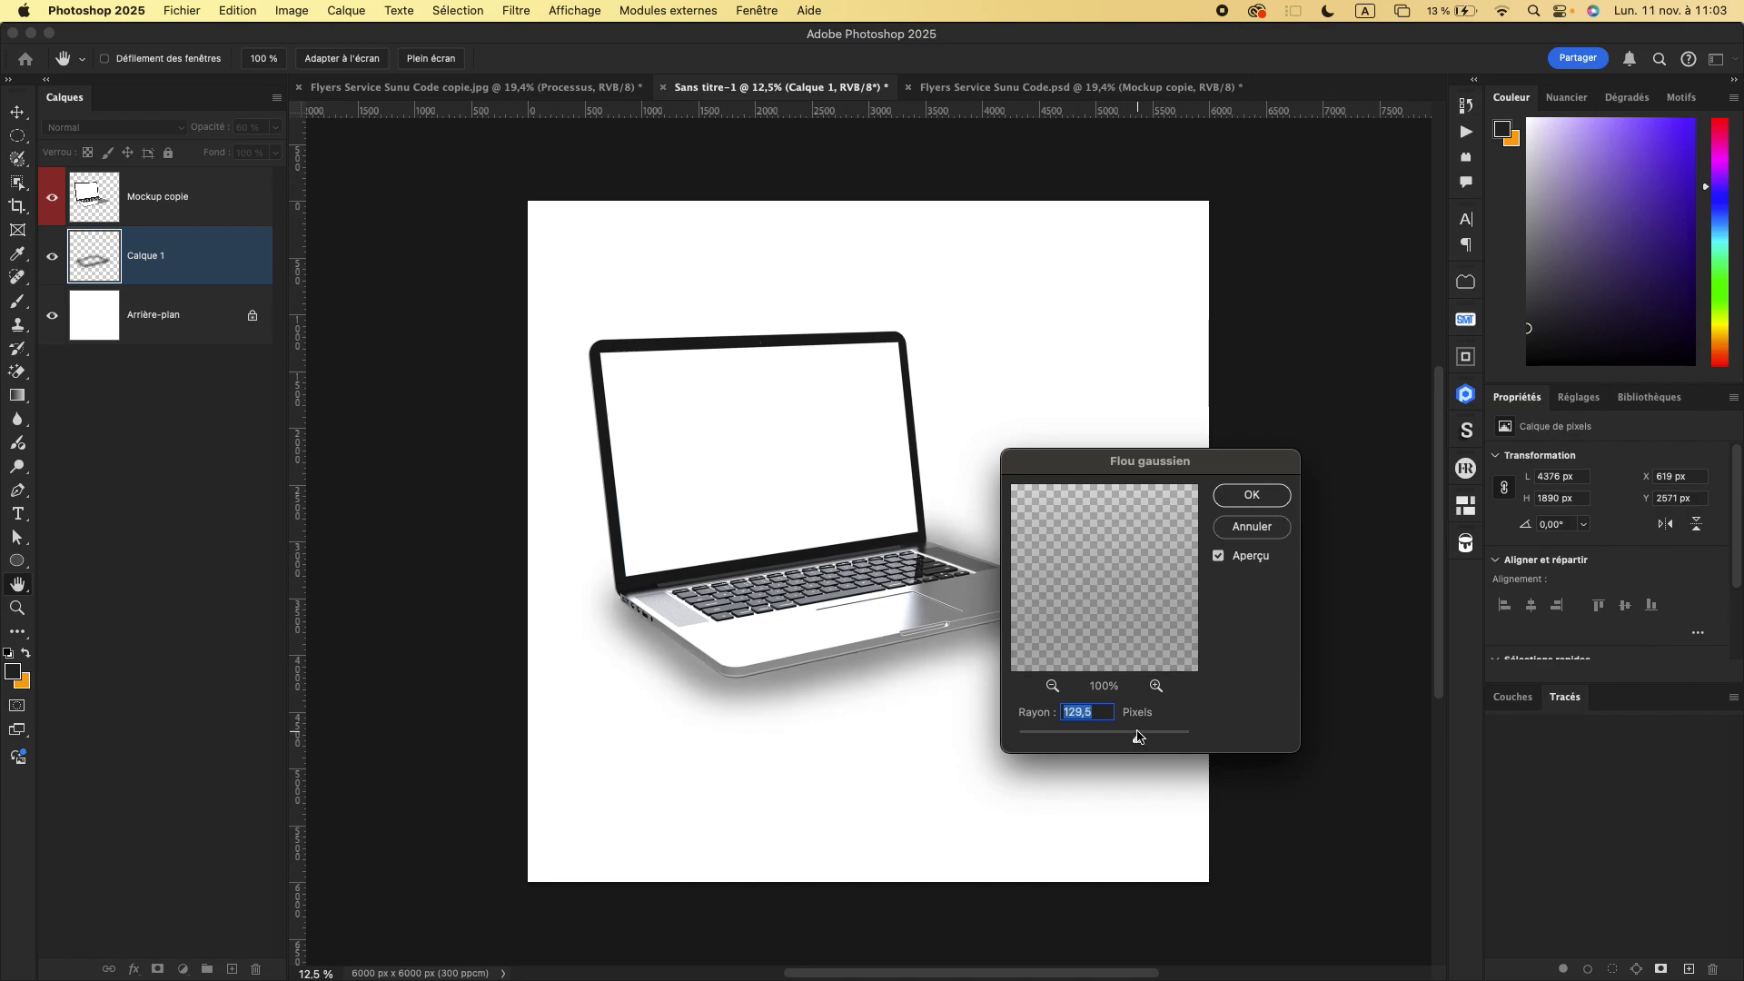
left_click(1252, 496)
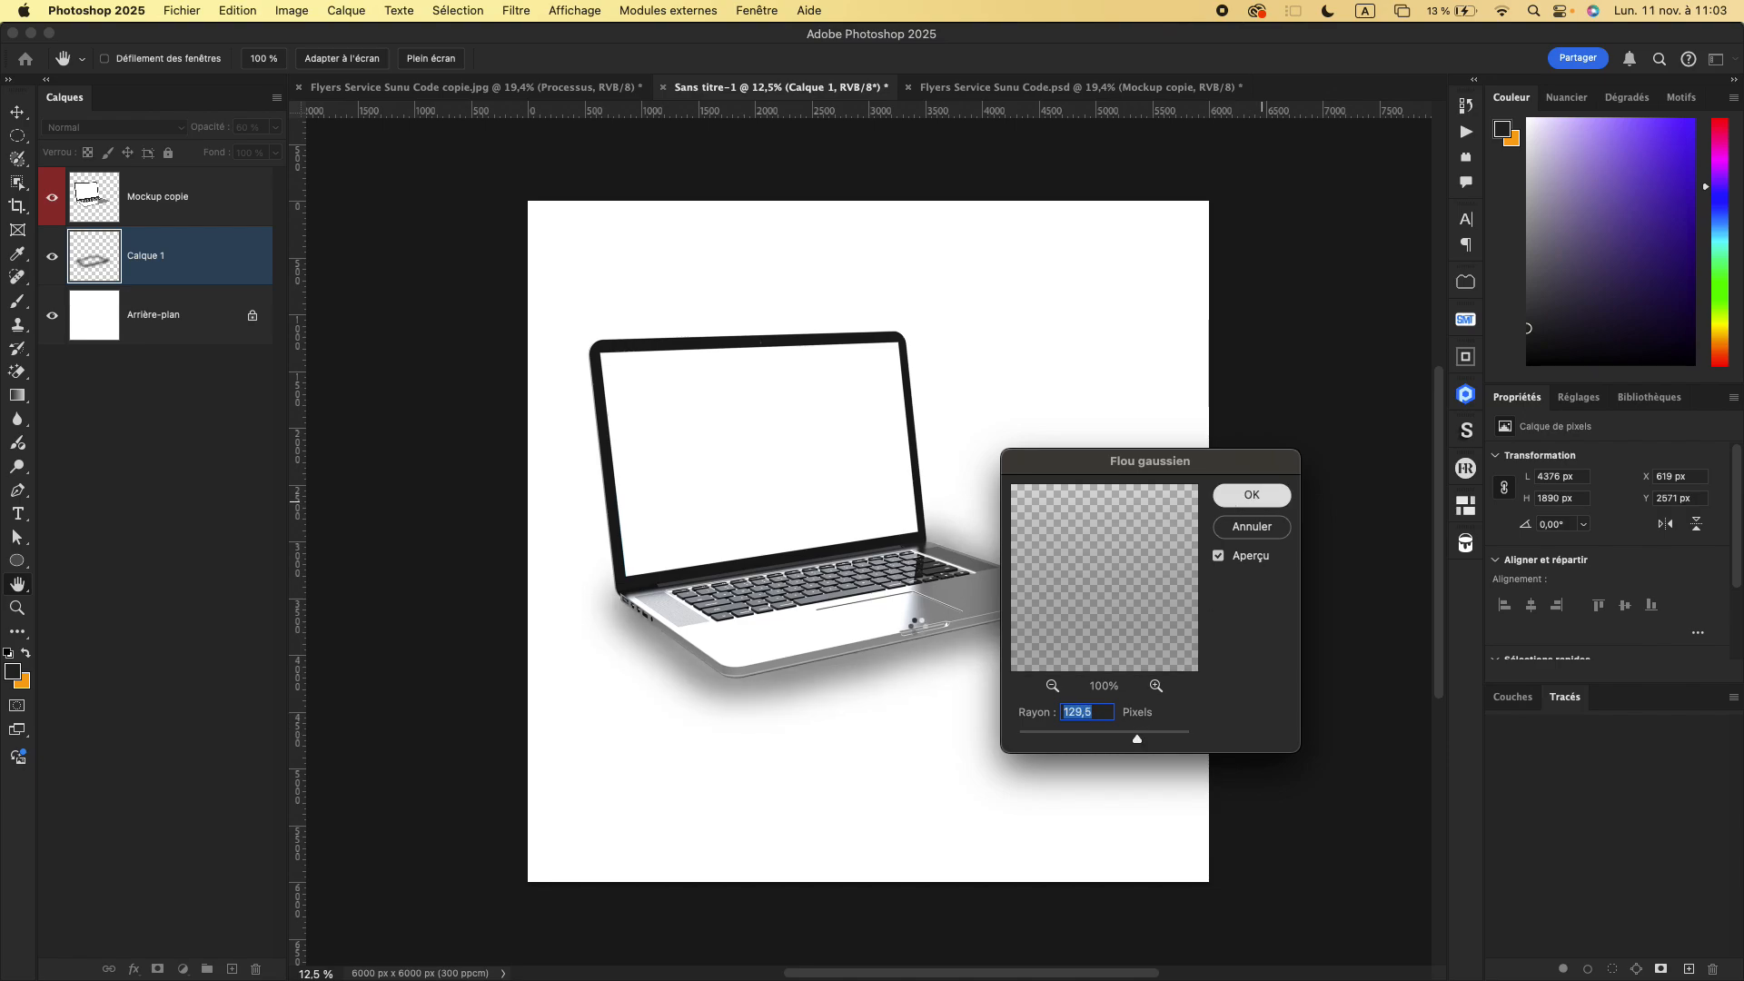
- Shift the blurred painted shadow slightly down and right under the laptop, and delete its layer
key("b")
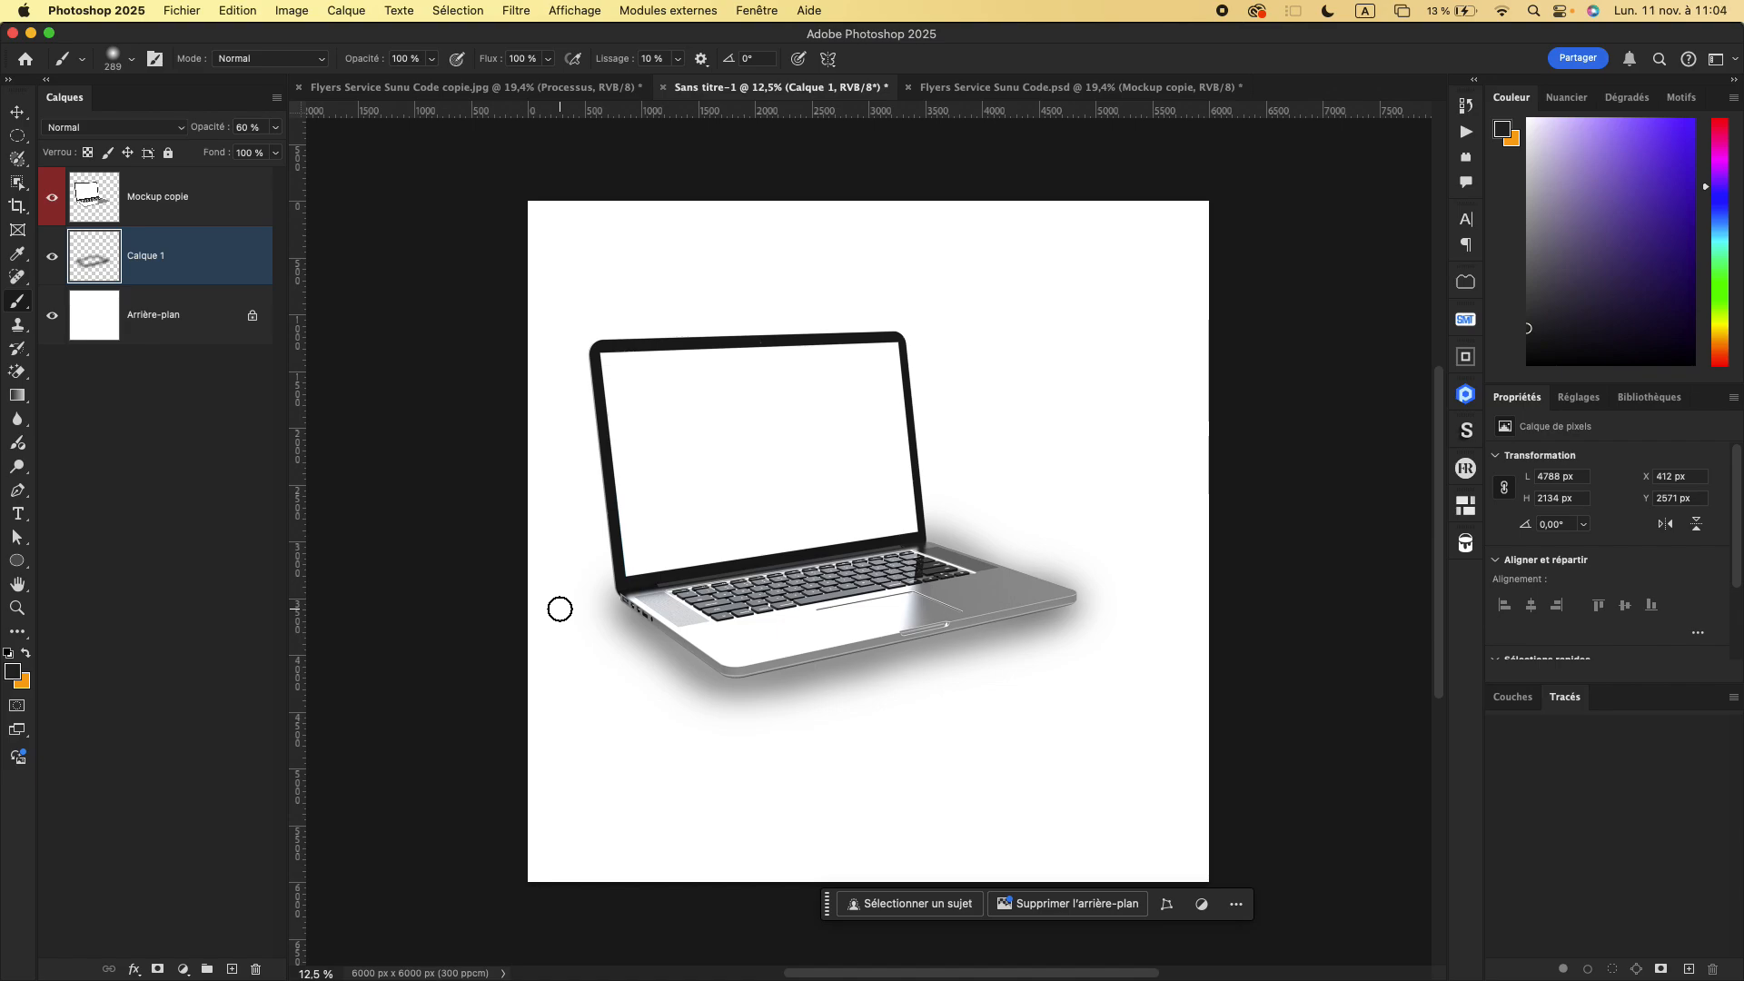
key("v")
left_click_drag(852, 692, 855, 694)
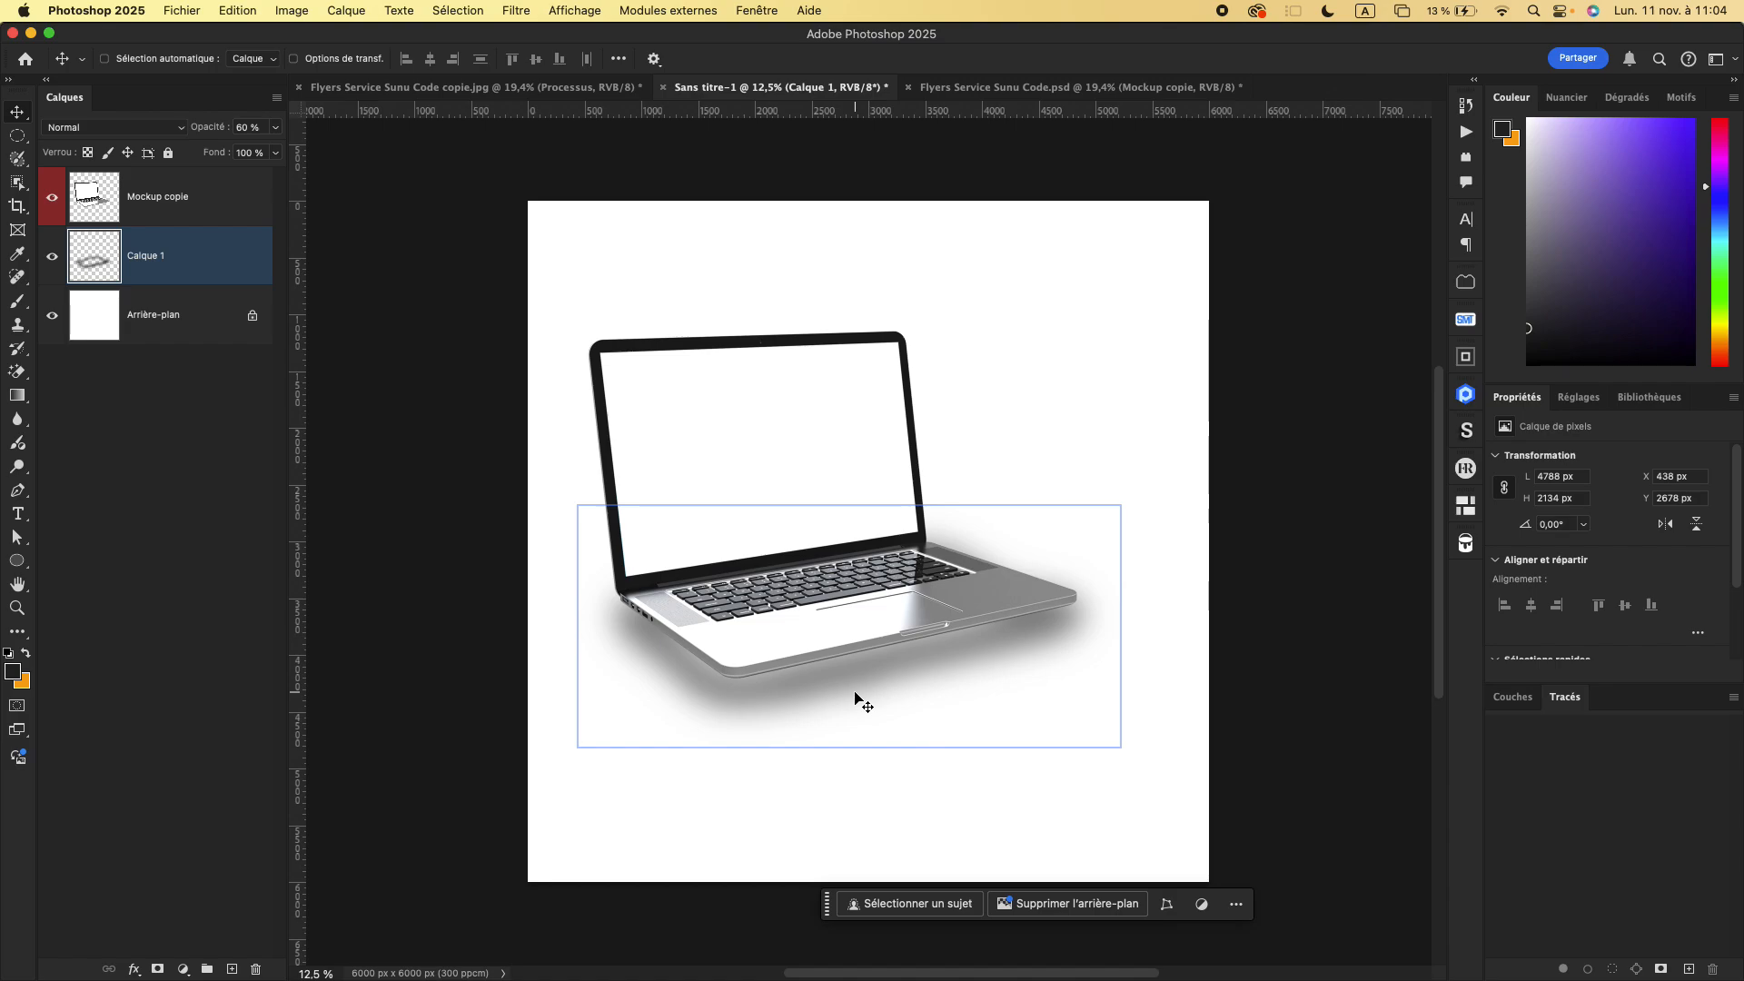
key("BackSpace")
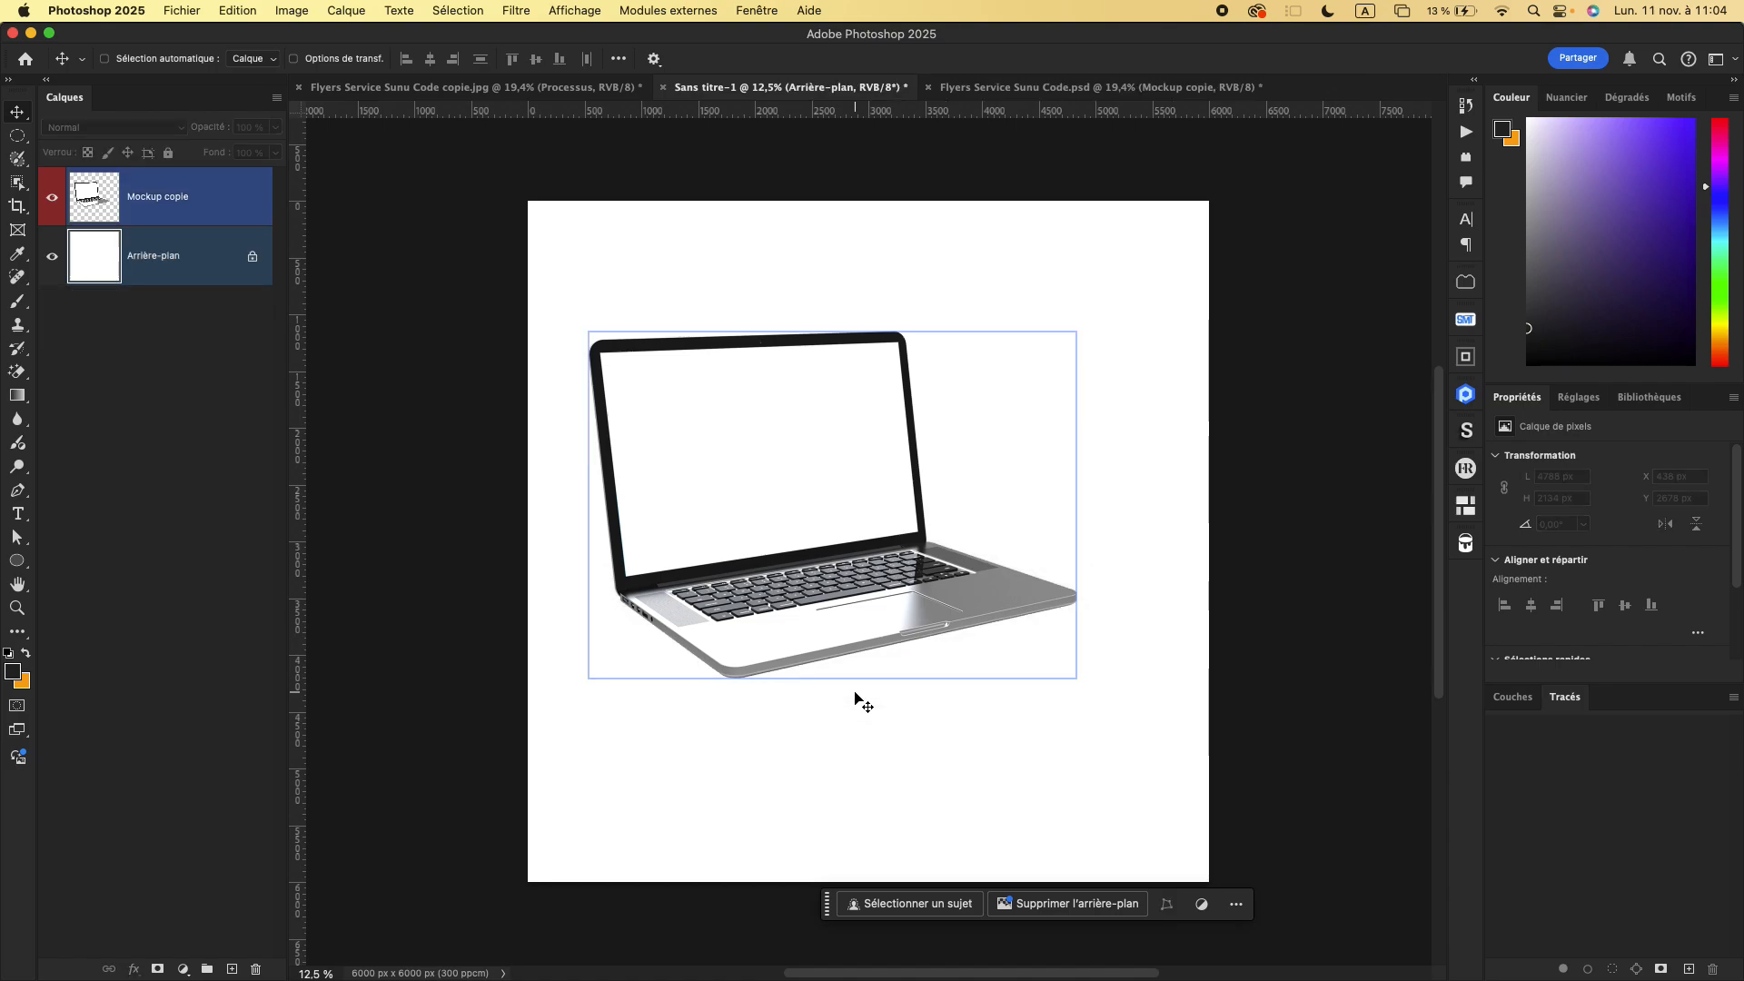
- Draw a closed four-point dark shape under the laptop's base with the Pen tool in Forme mode, about 4173 by 1439 px
left_click(26, 490)
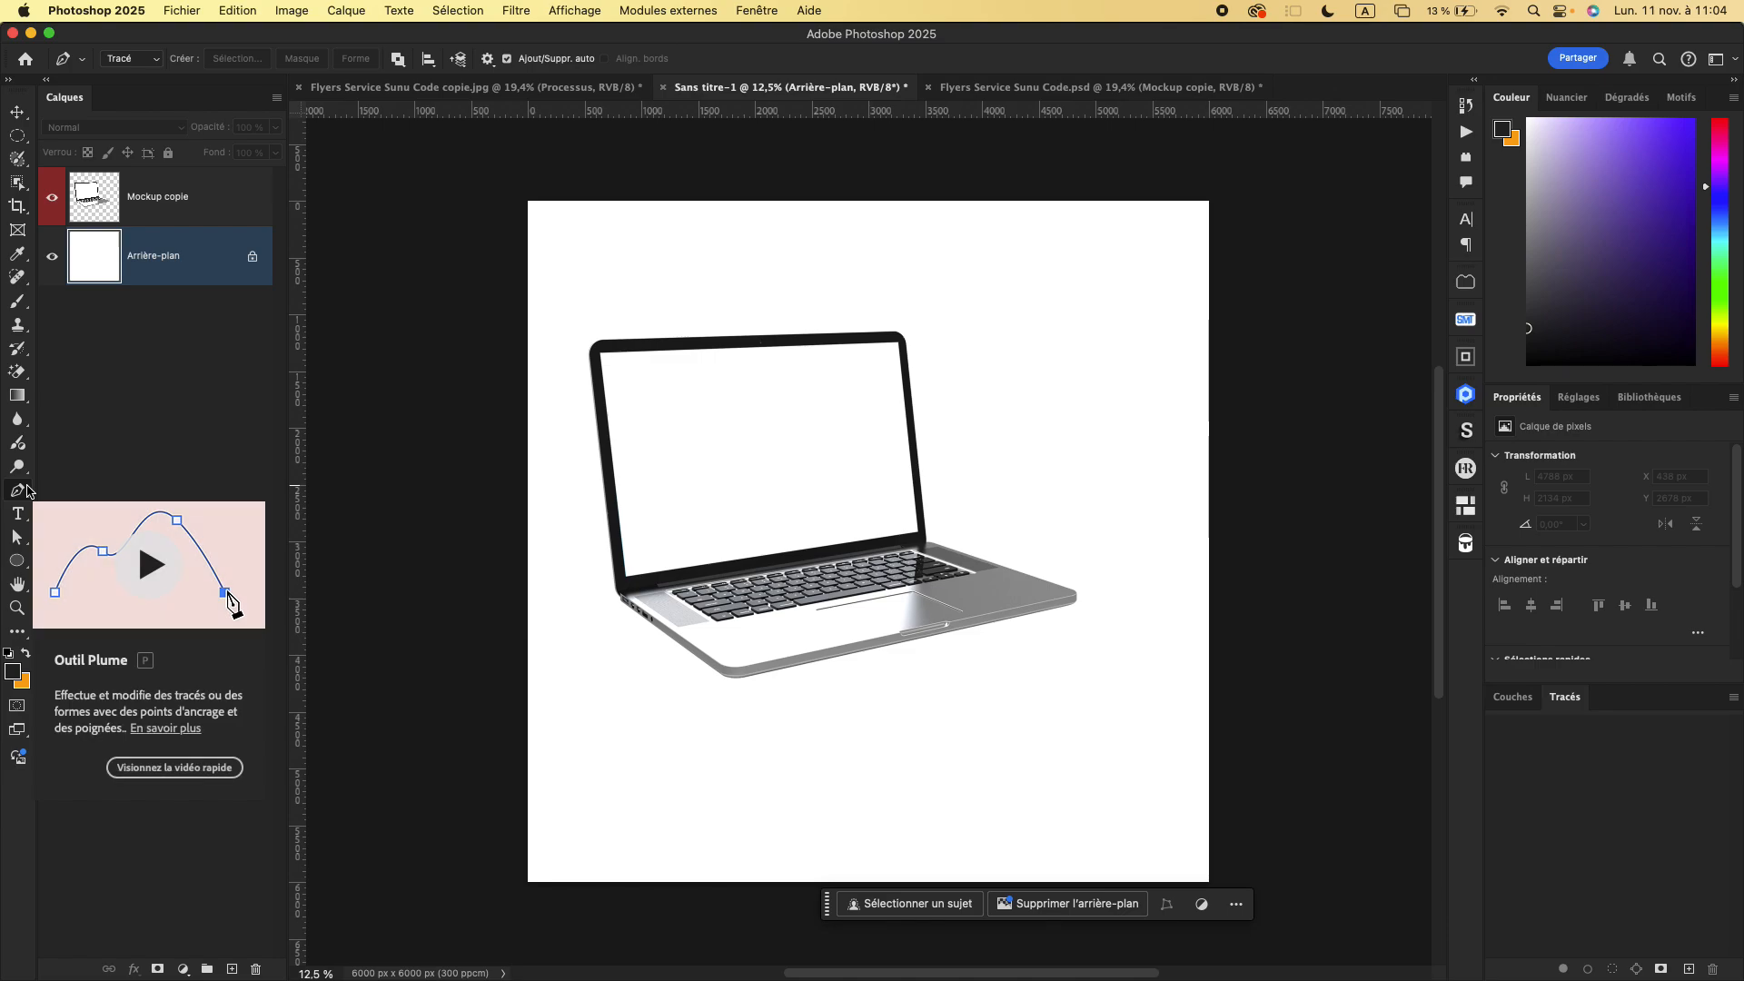
left_click(148, 59)
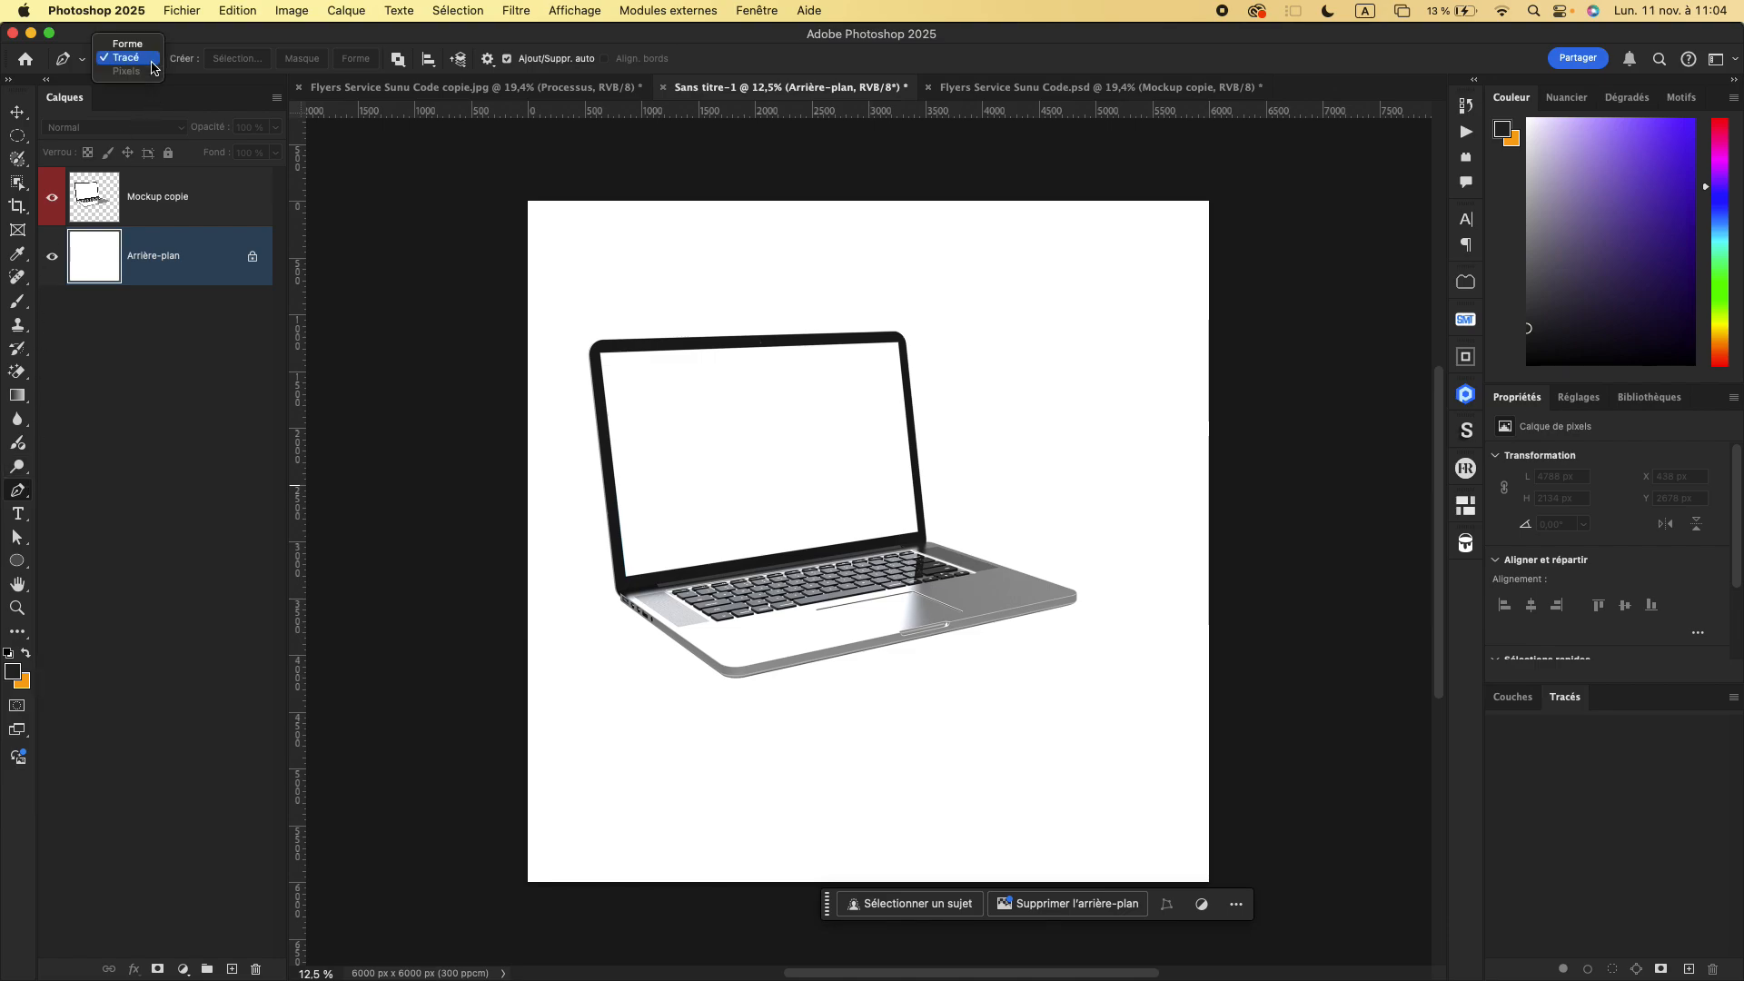
left_click(128, 43)
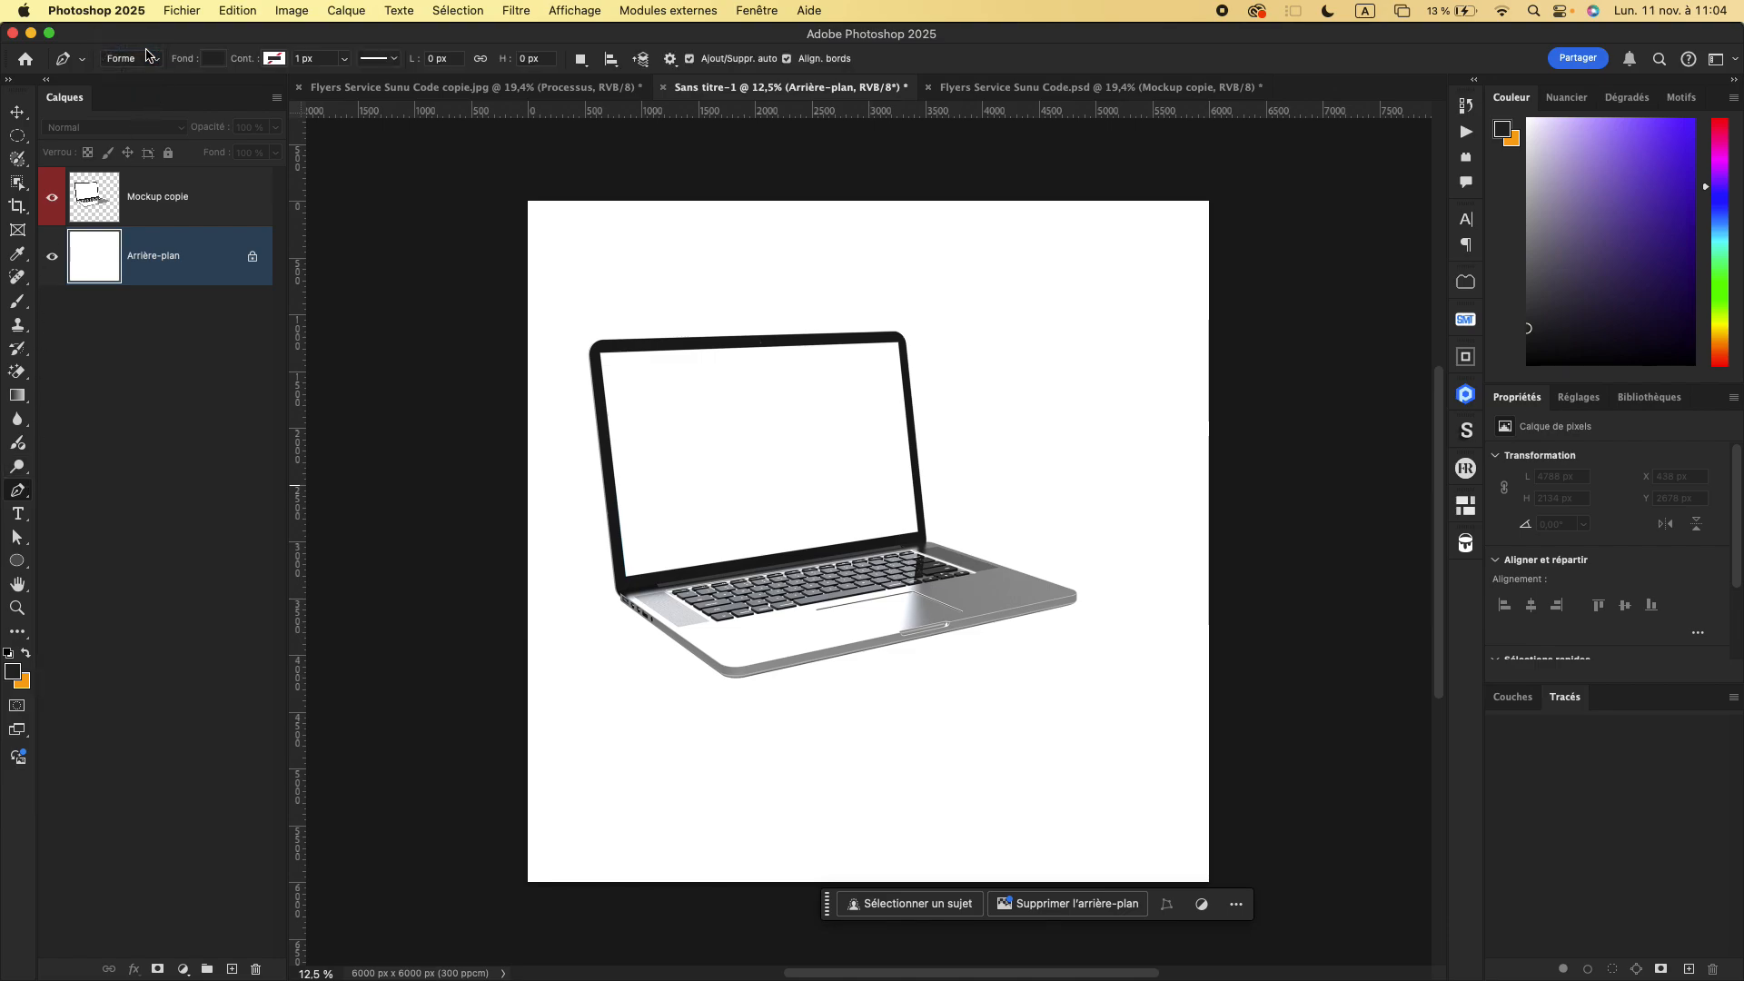
left_click(606, 608)
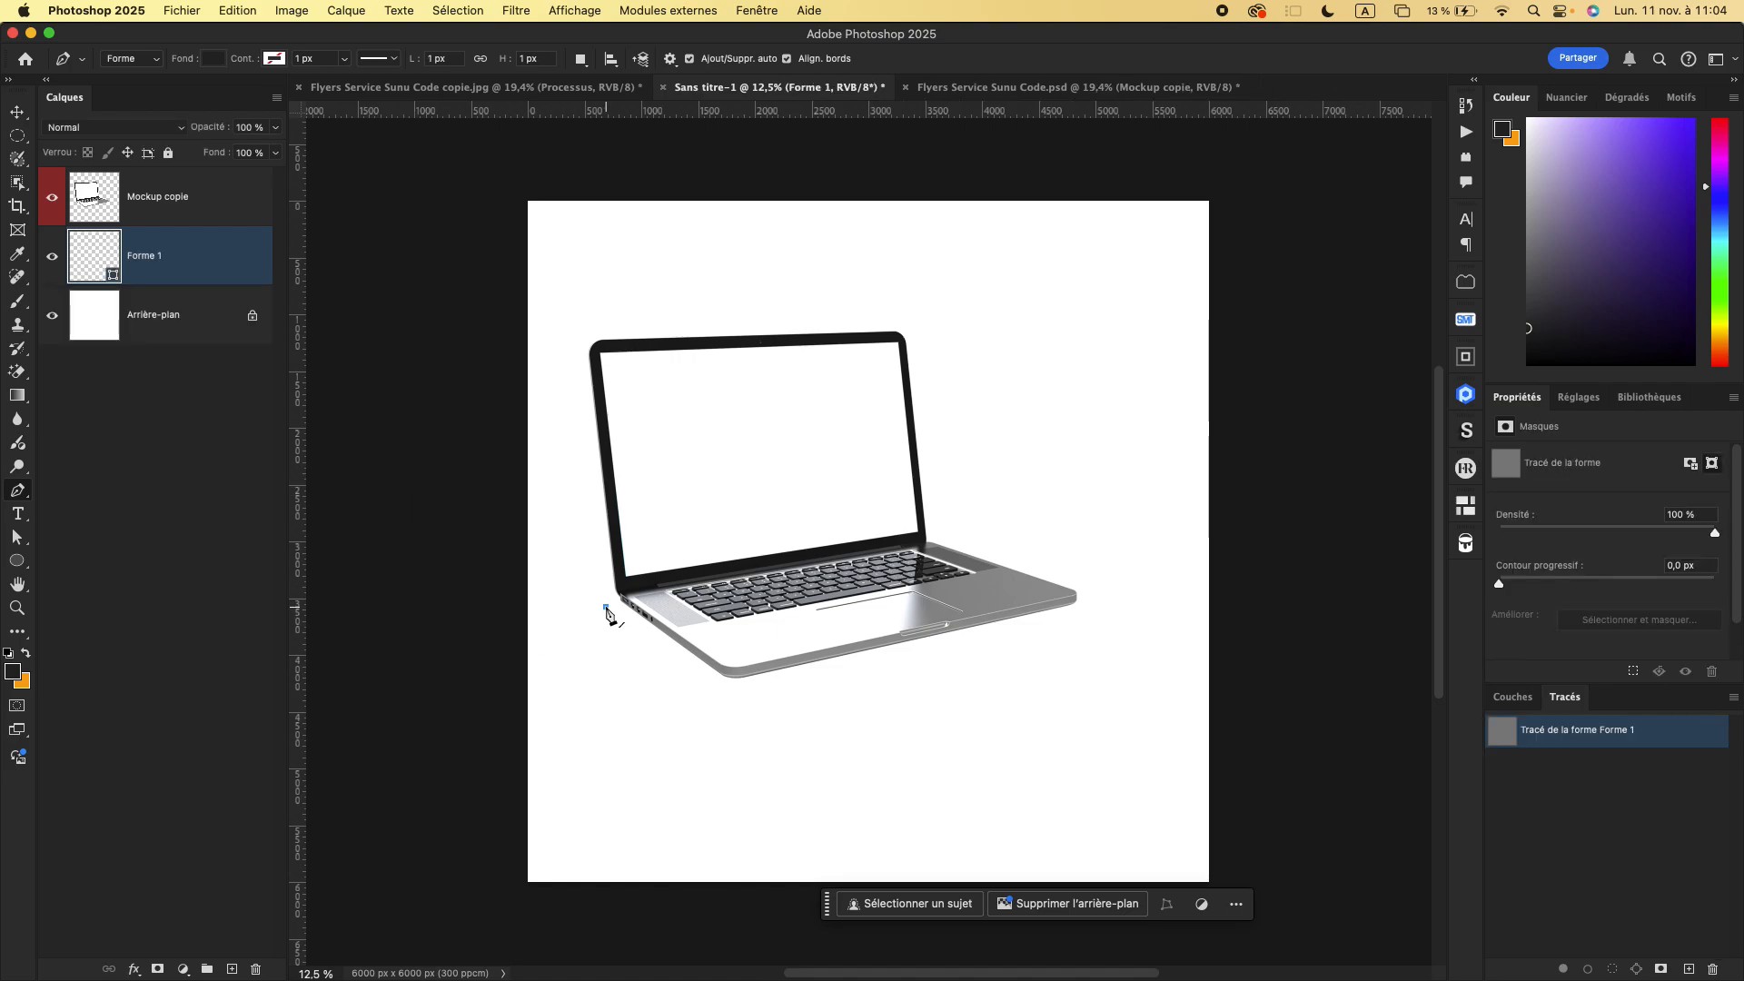
left_click(722, 700)
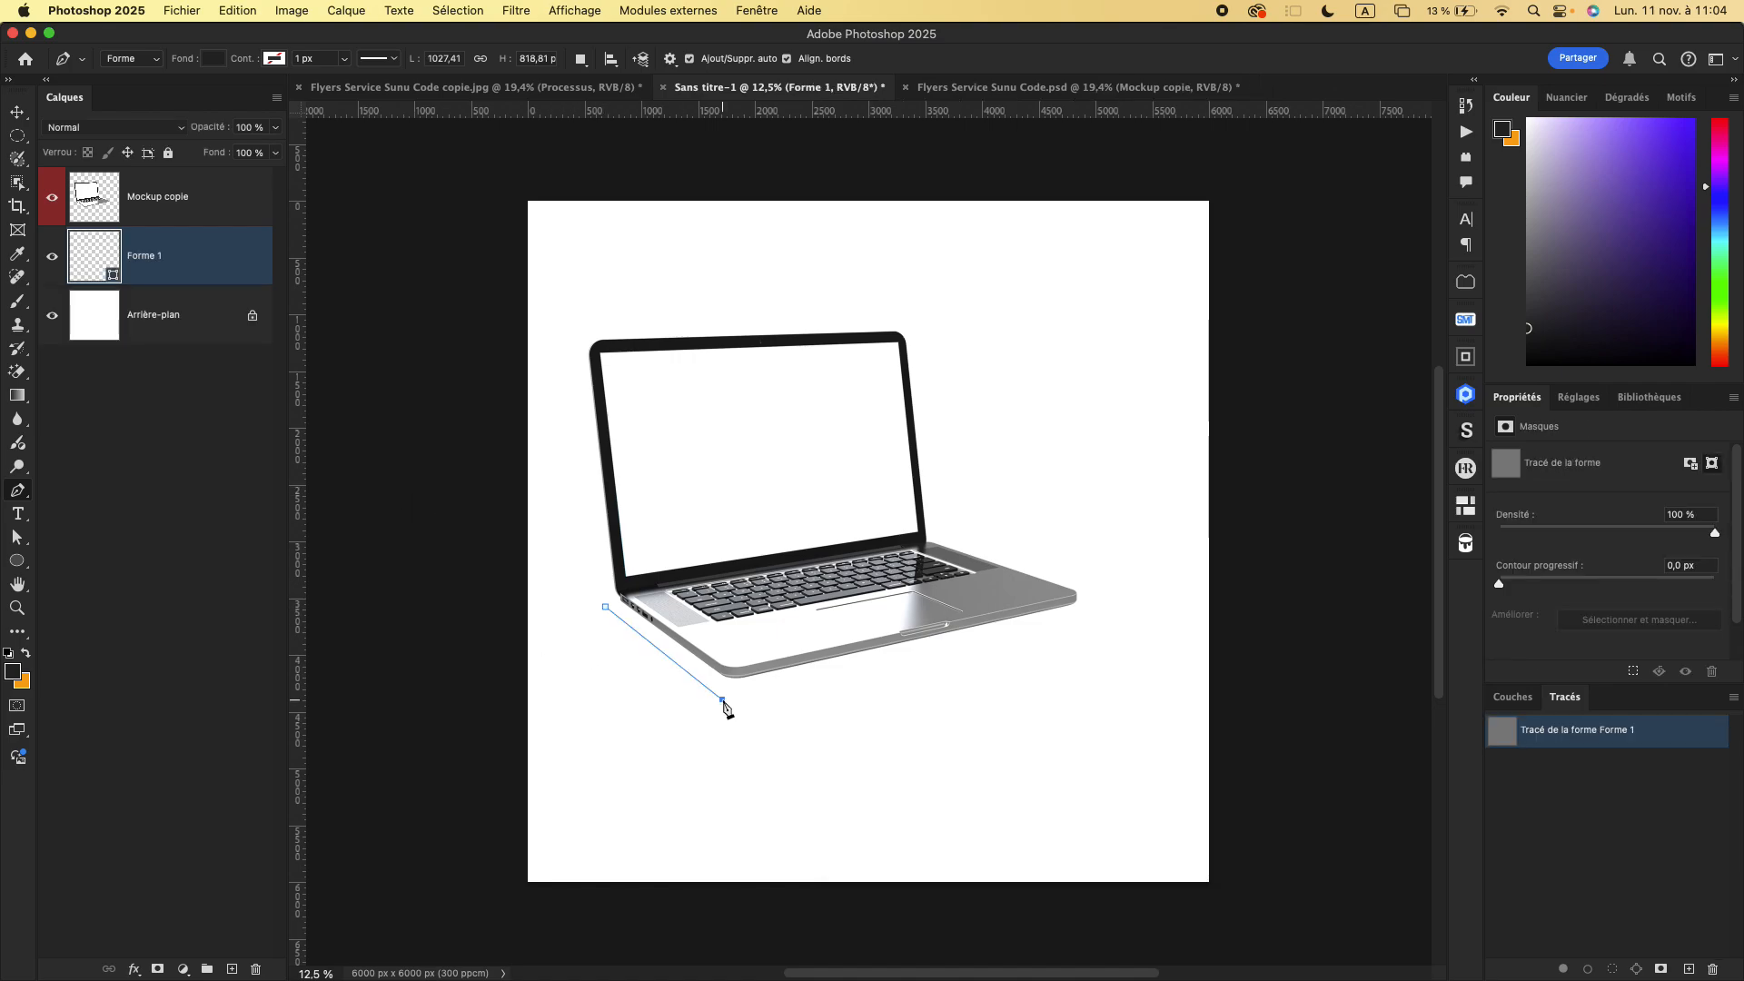
left_click(1080, 616)
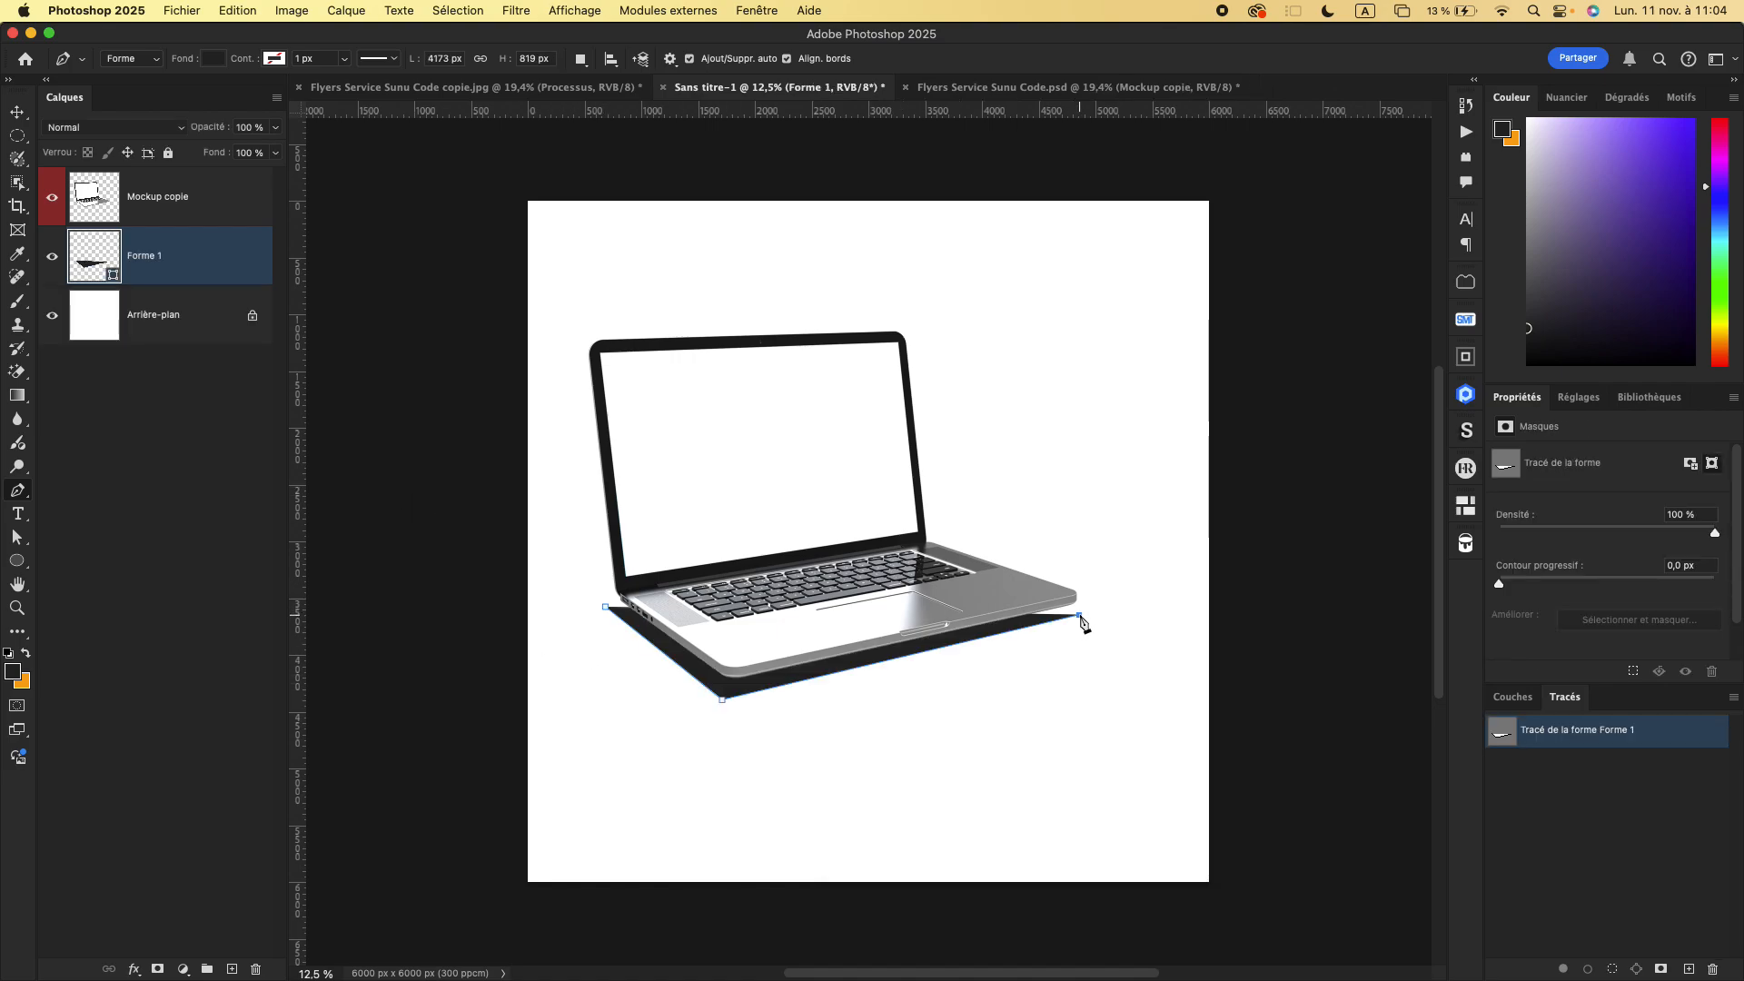
left_click(930, 537)
left_click(607, 608)
- Rasterize the dark shape under the laptop and soften it into a shadow with a strong Gaussian blur
left_click(509, 18)
mouse_move(657, 274)
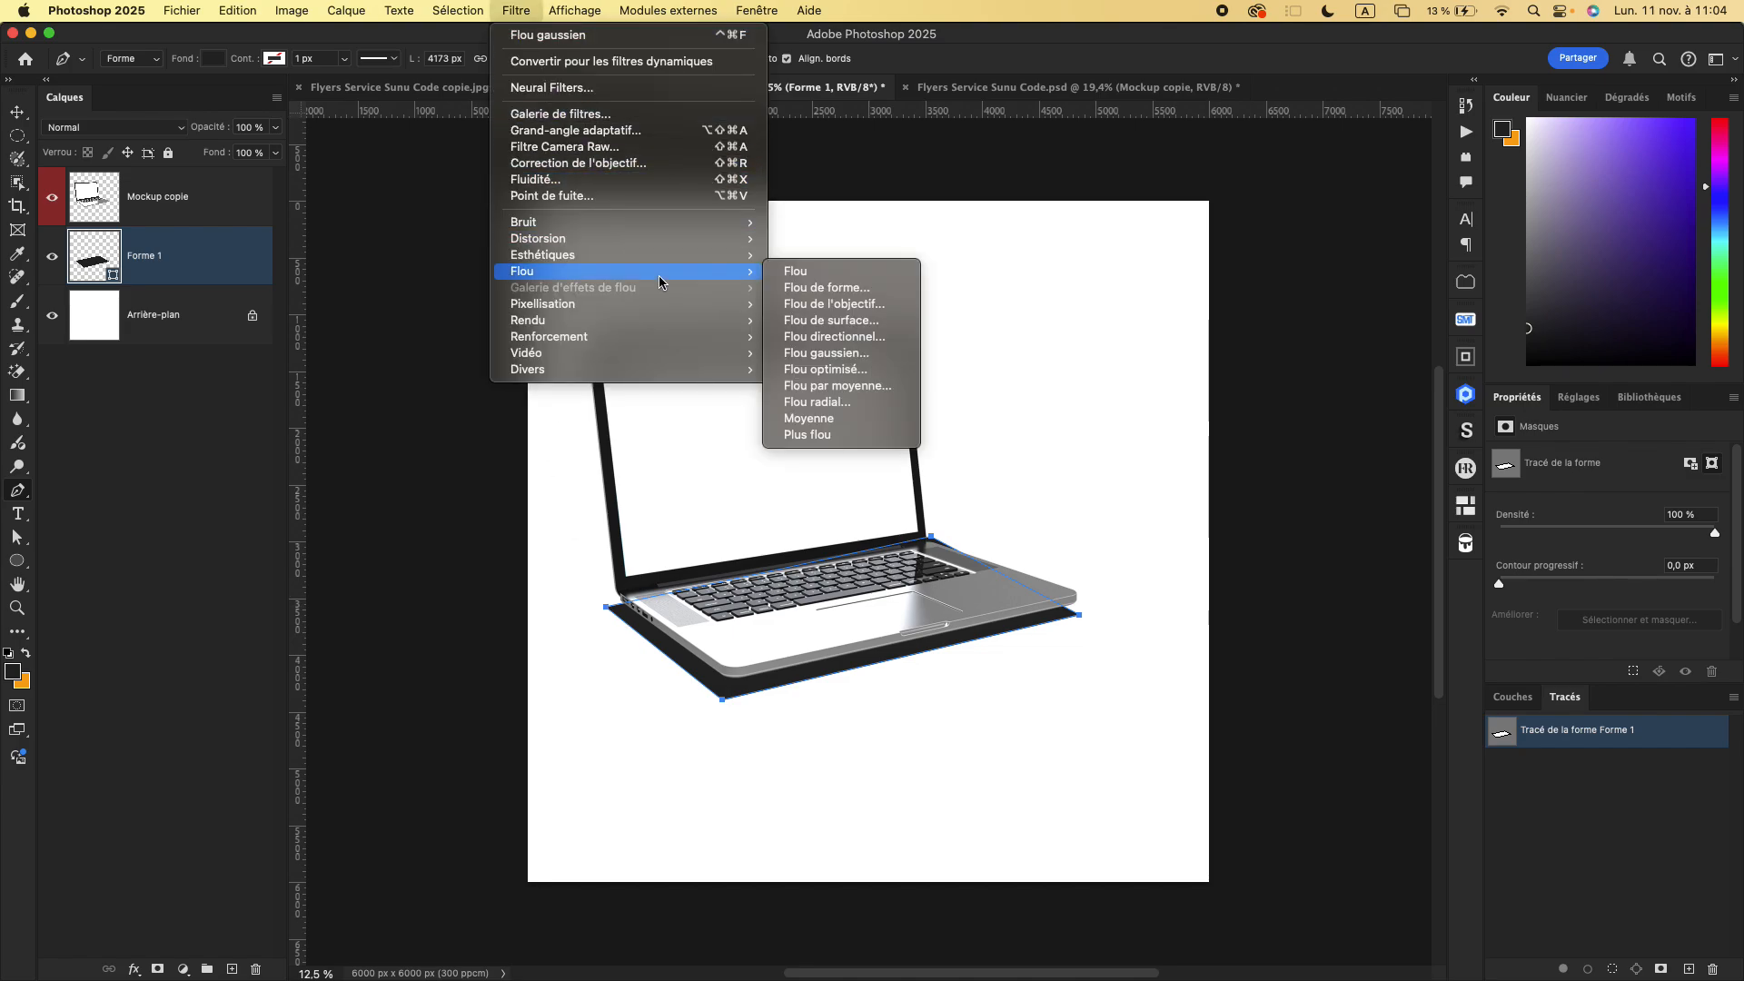
left_click(805, 352)
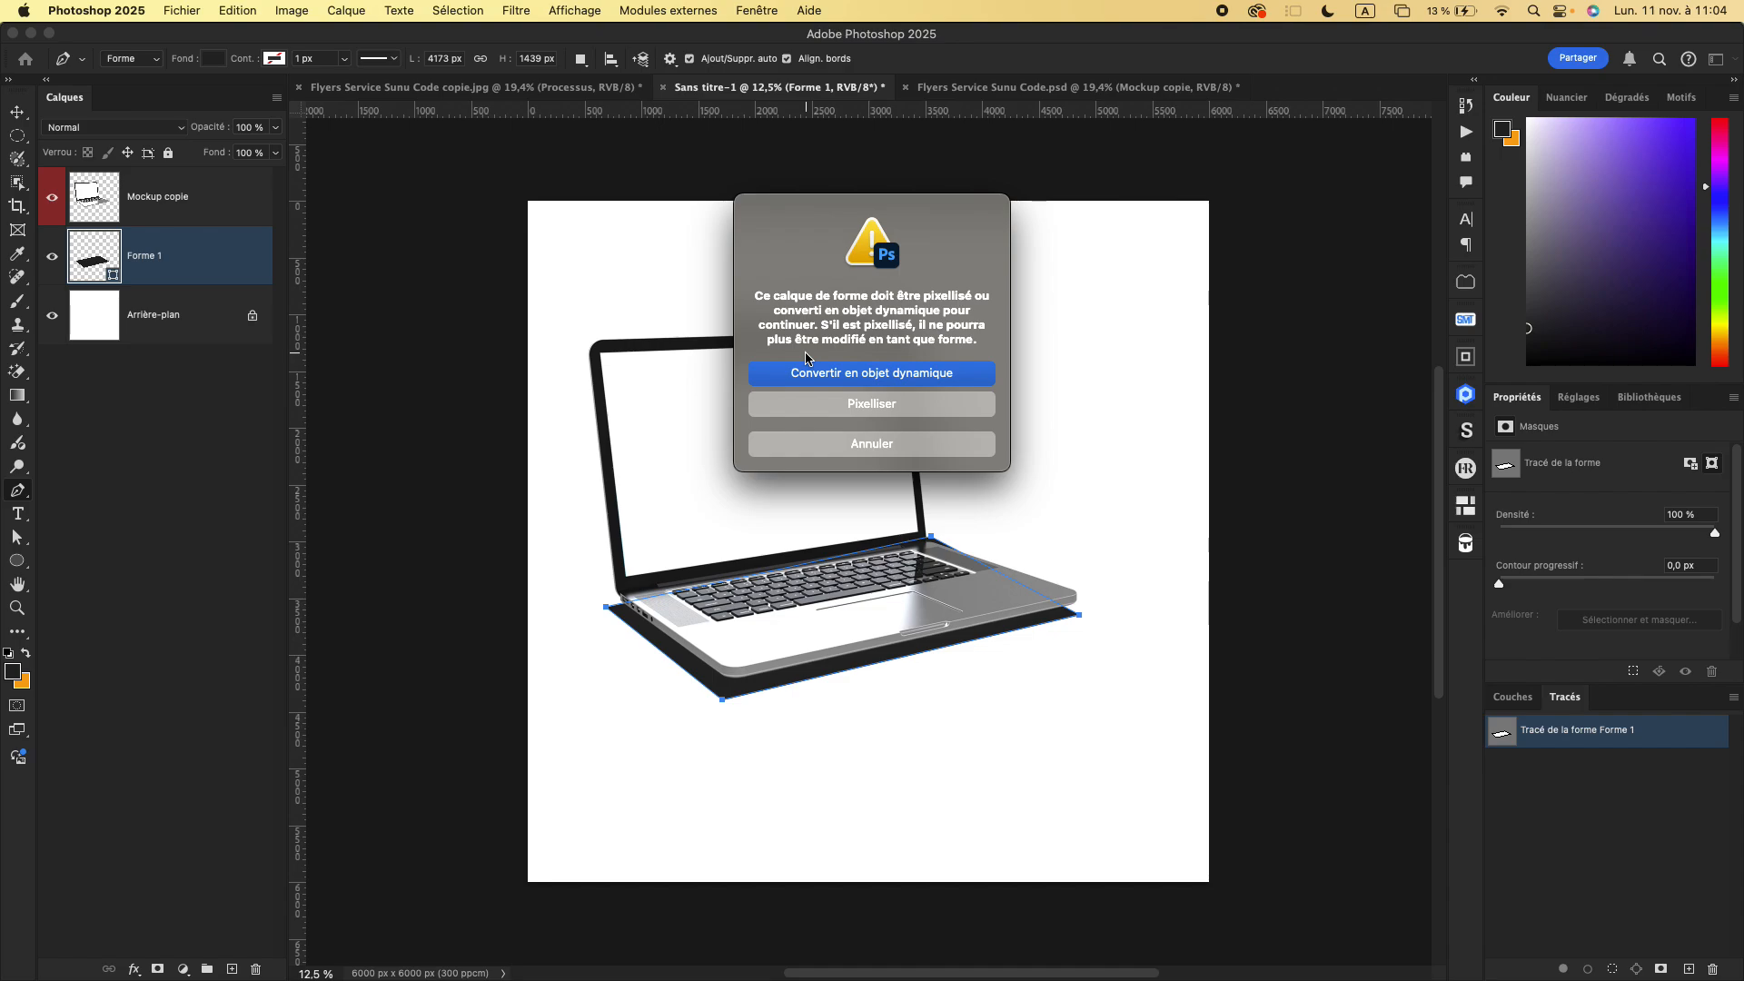
left_click(878, 402)
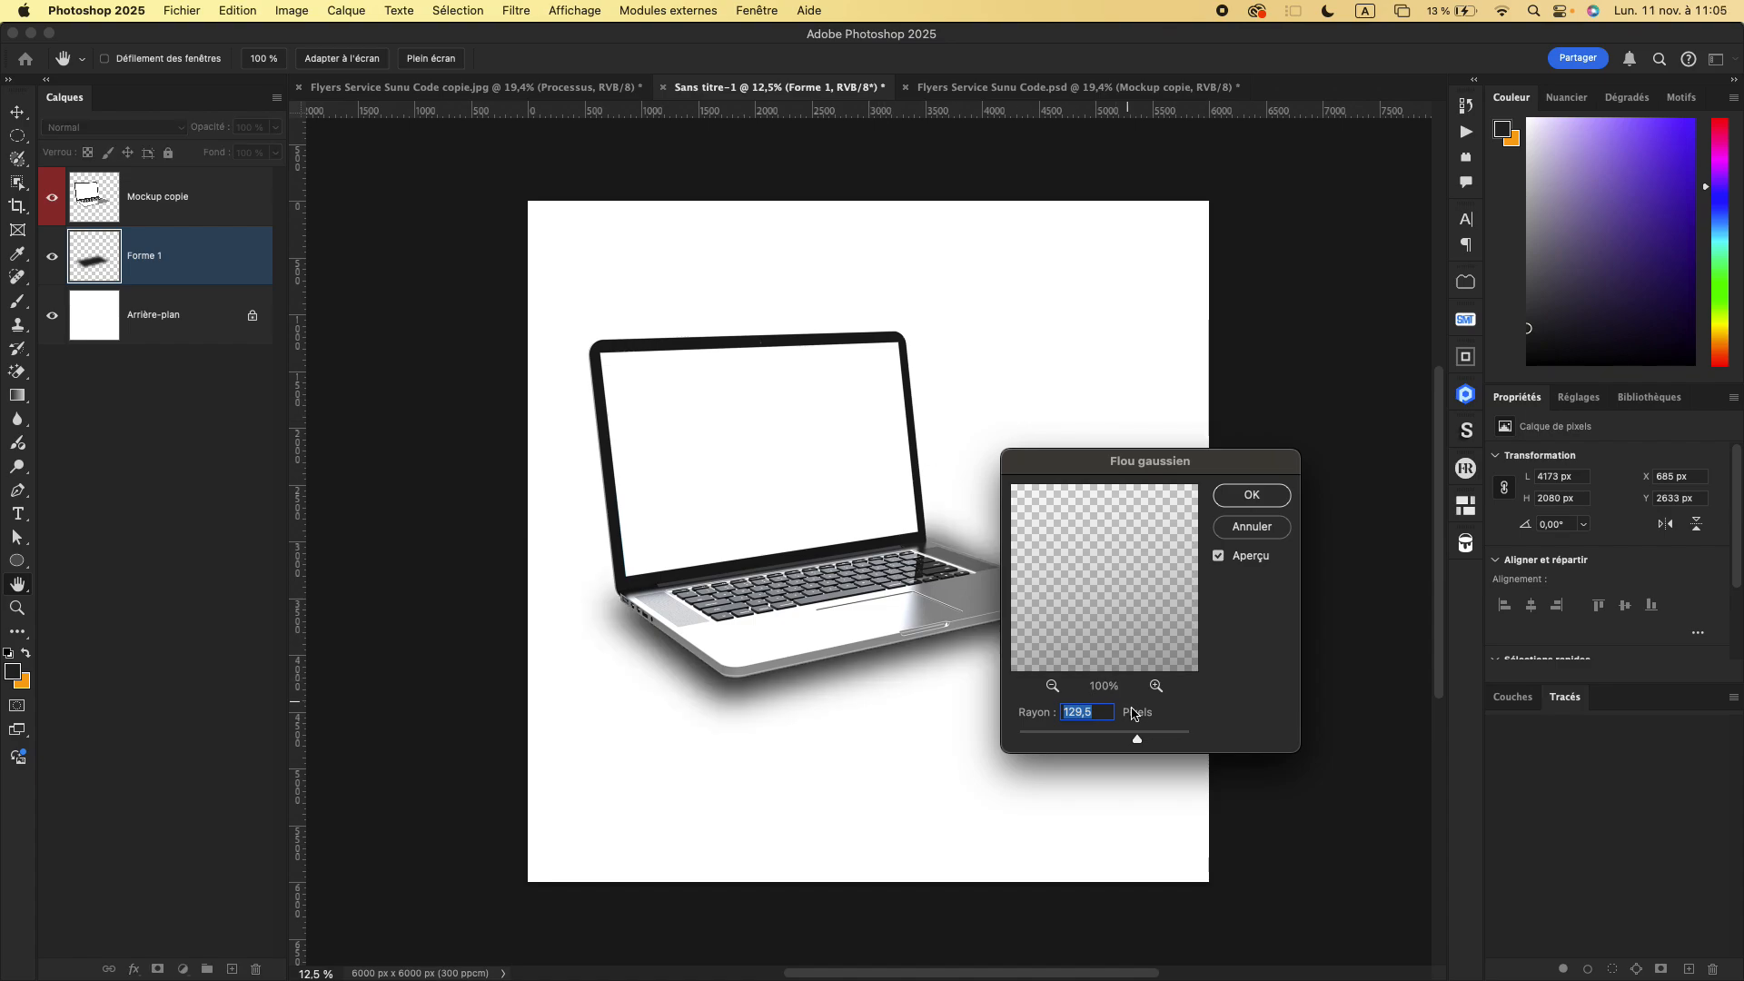
left_click_drag(1106, 742, 1142, 736)
left_click(1251, 498)
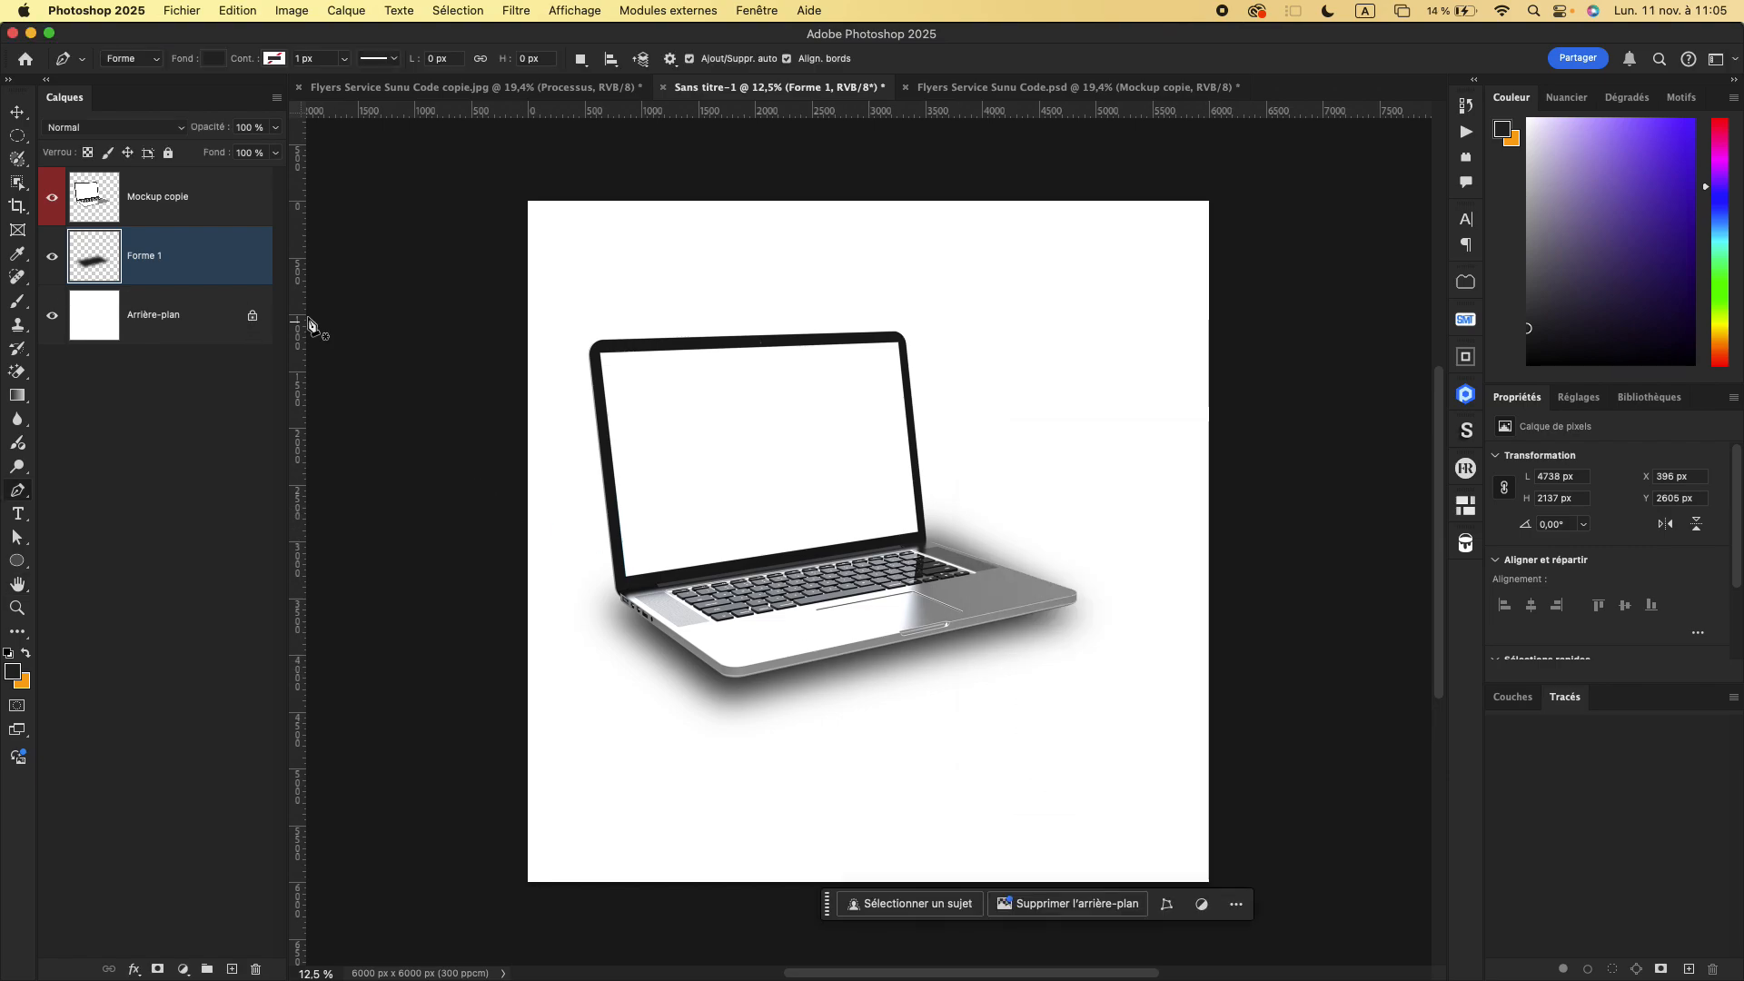
- Move the blurred Forme 1 shadow down and slightly right beneath the laptop, to X 438 px and Y 2764 px
left_click(895, 669)
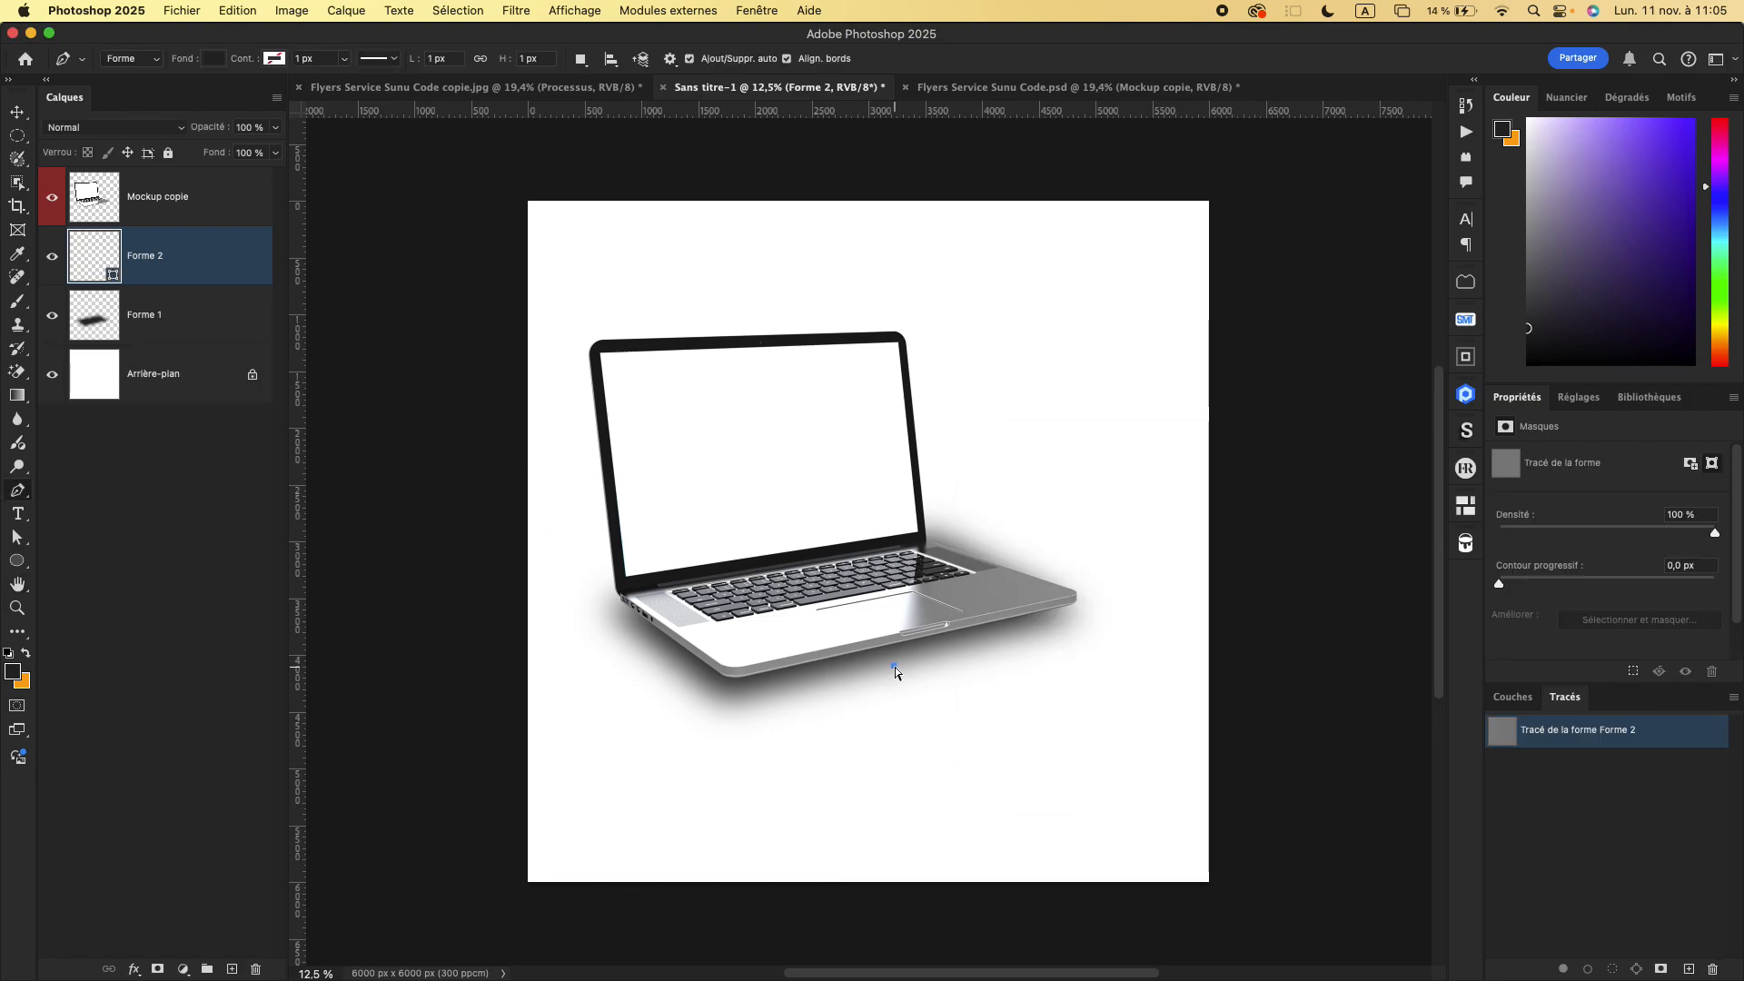
key("super+z")
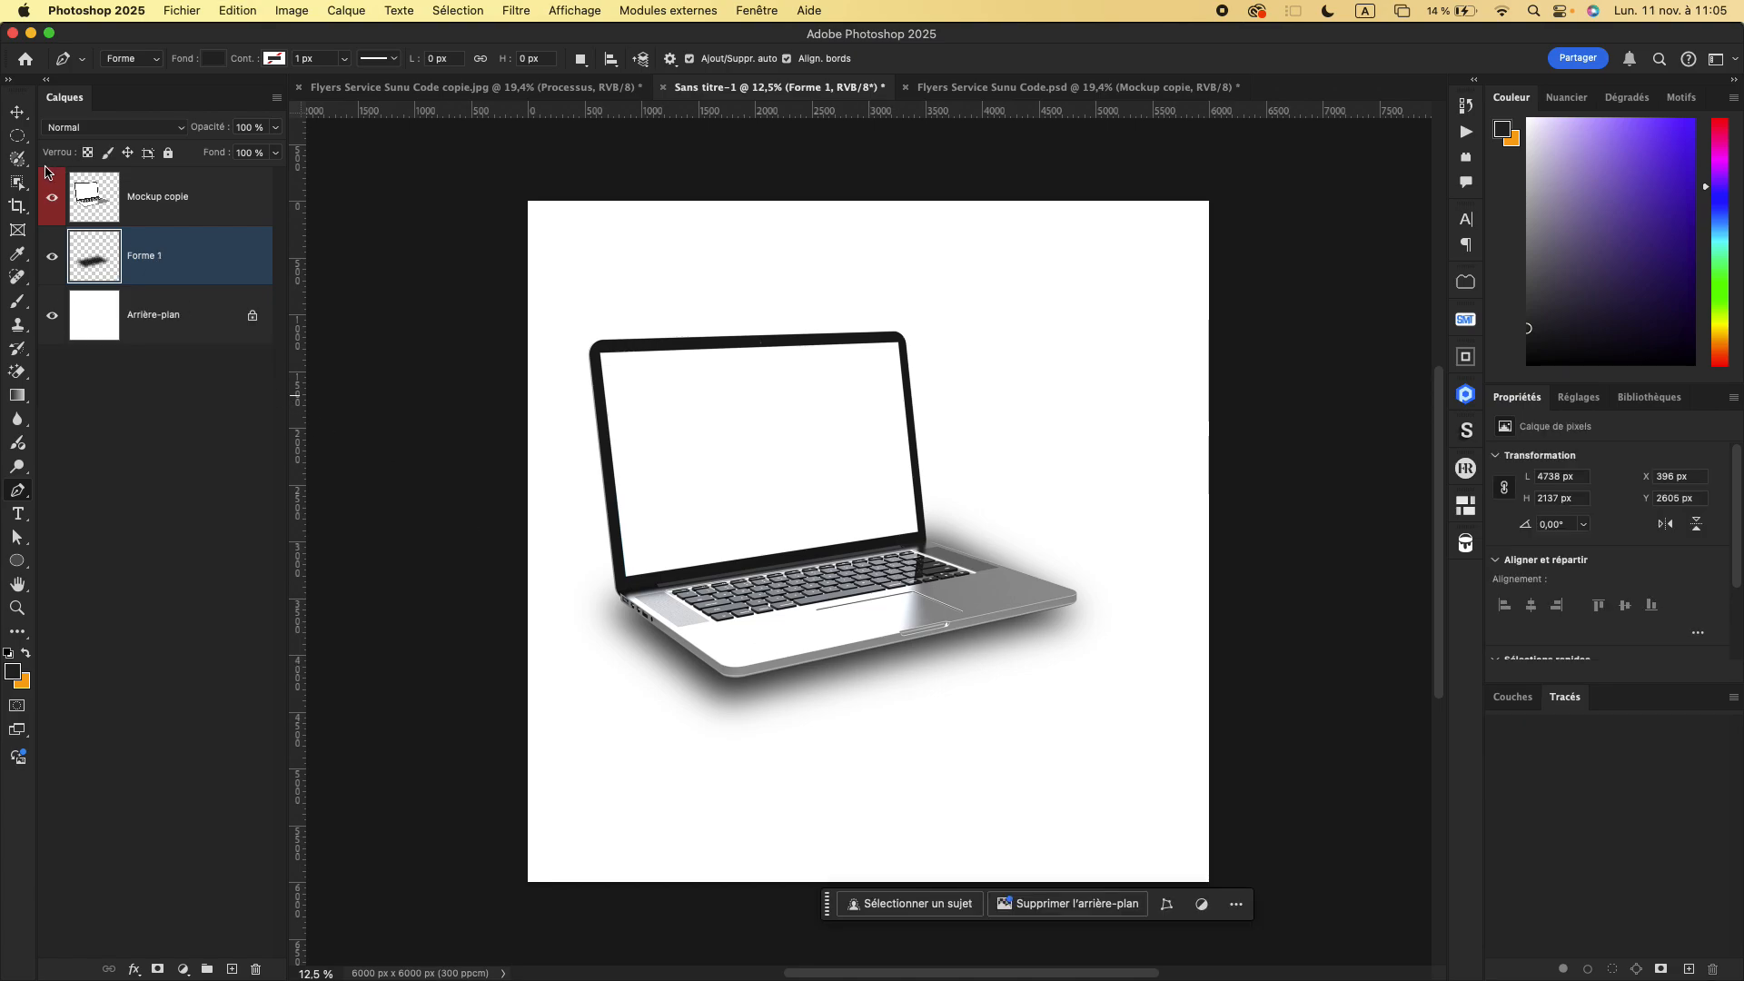
left_click(18, 126)
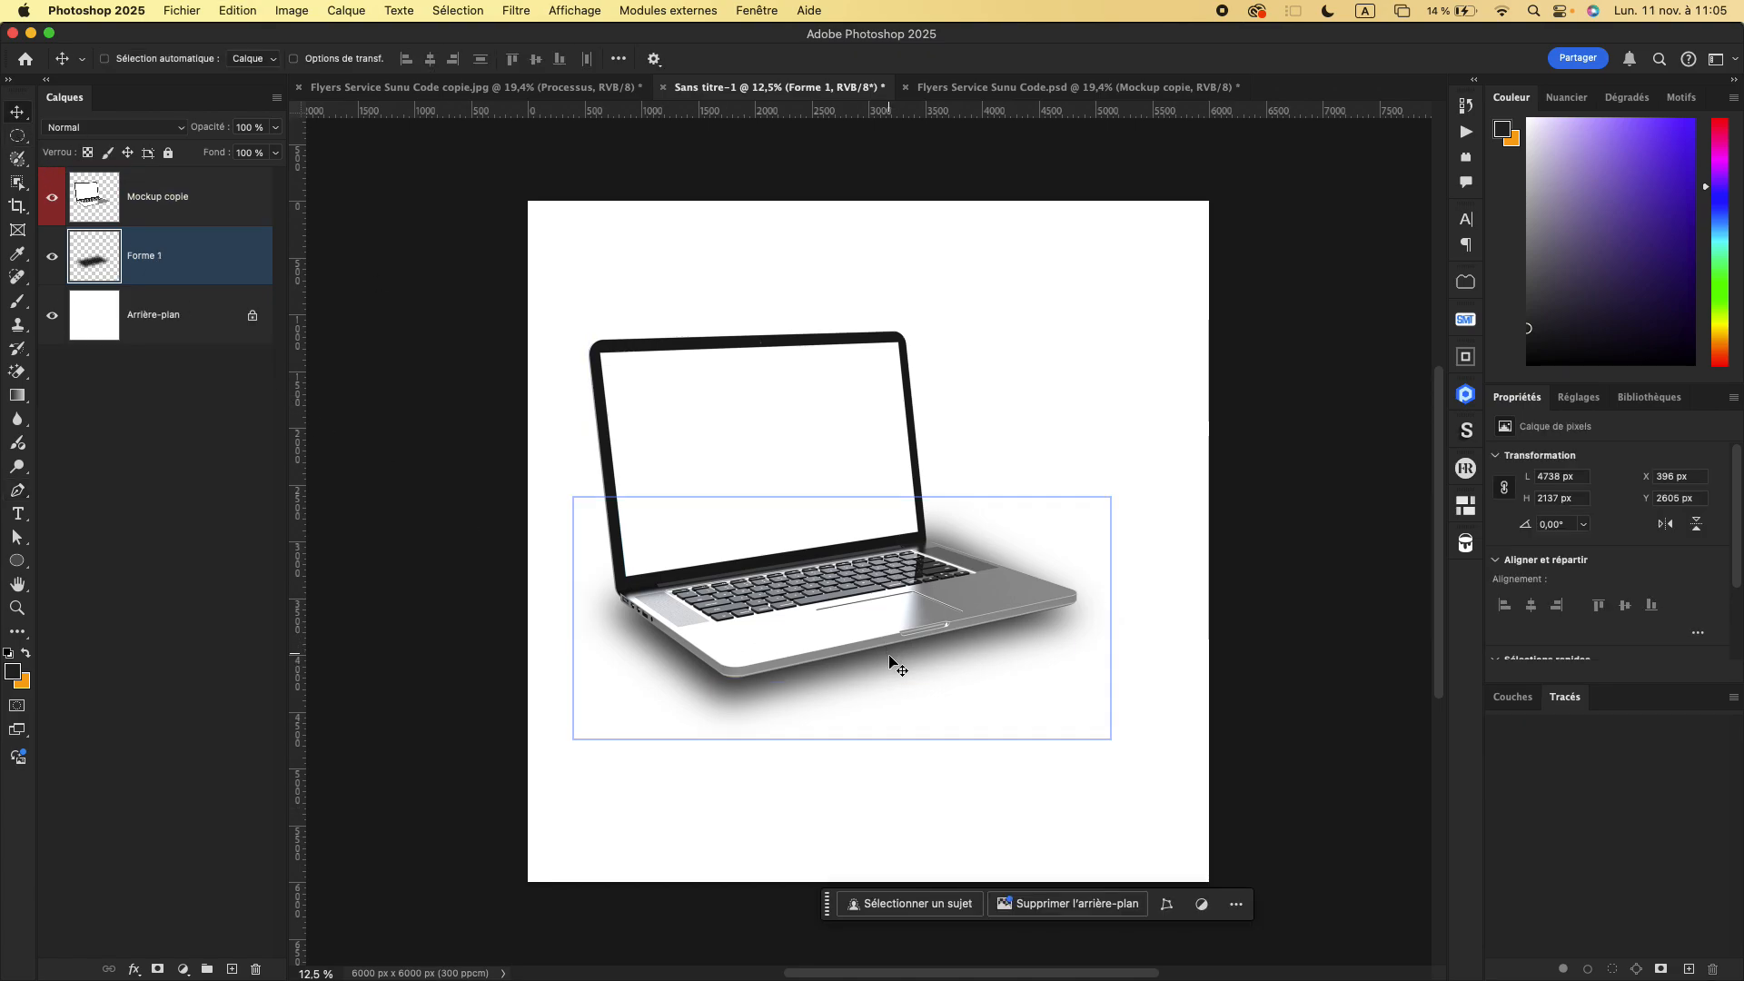
left_click_drag(889, 657, 862, 666)
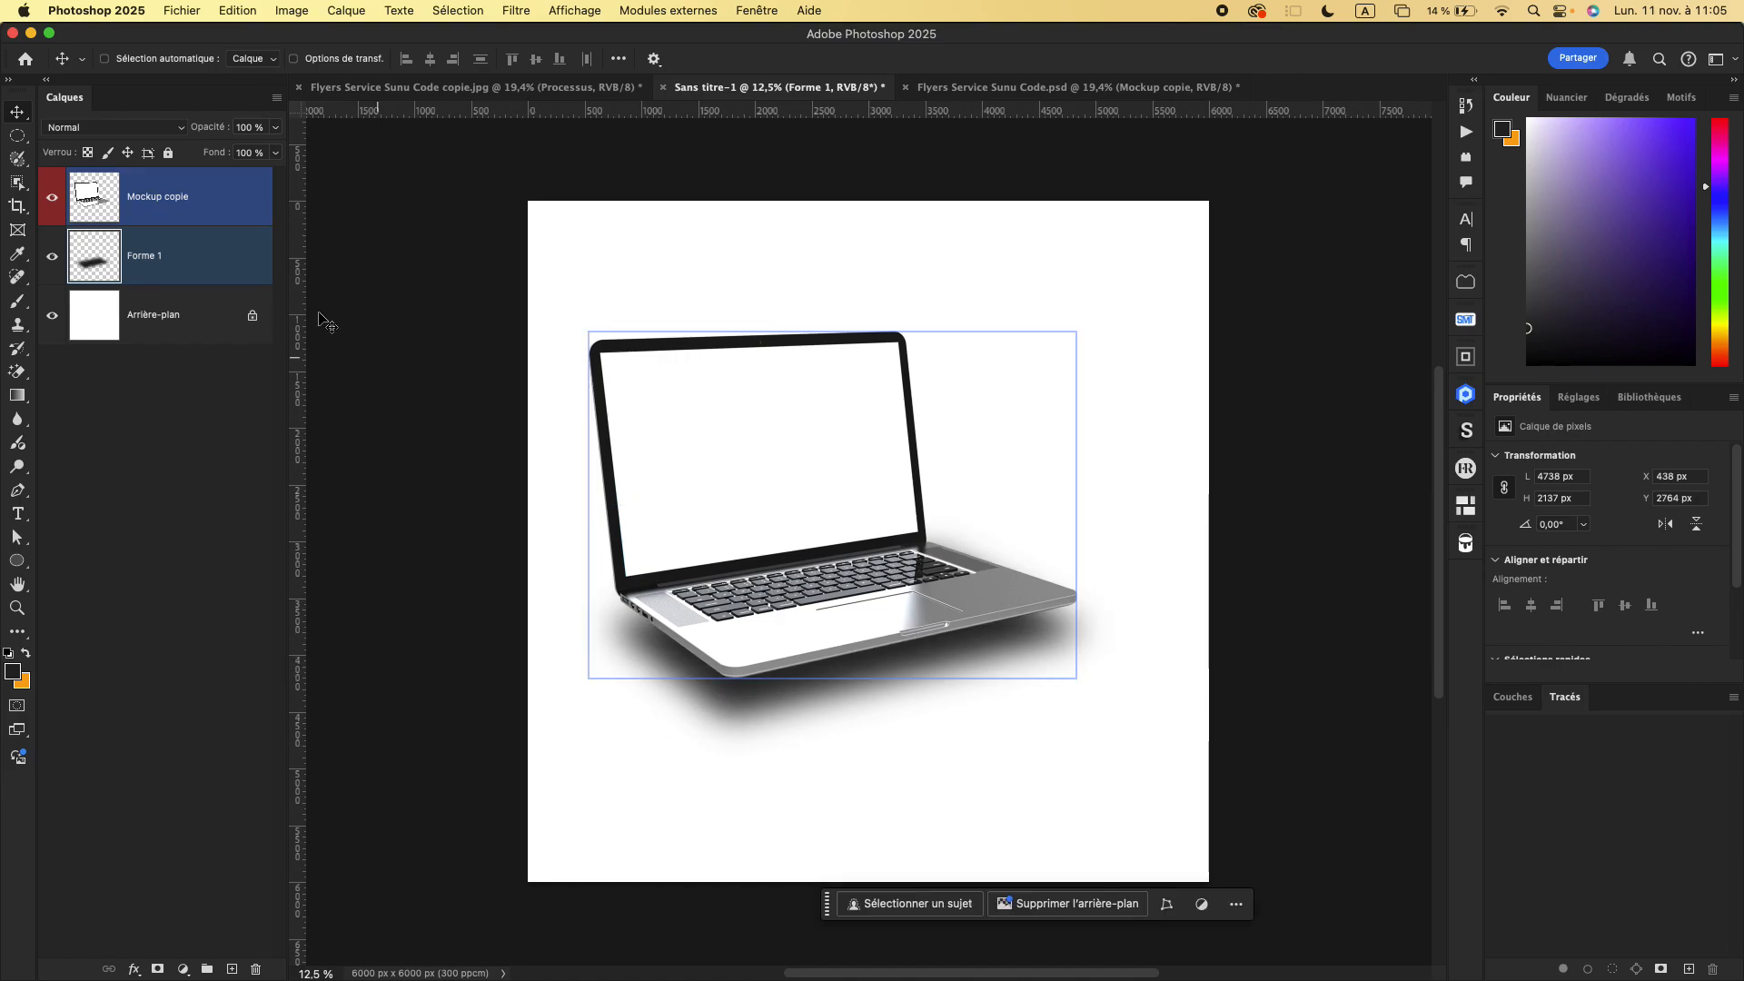
- Lower the opacity of the Forme 1 shadow layer to 57%
left_click(275, 127)
left_click_drag(258, 143, 234, 154)
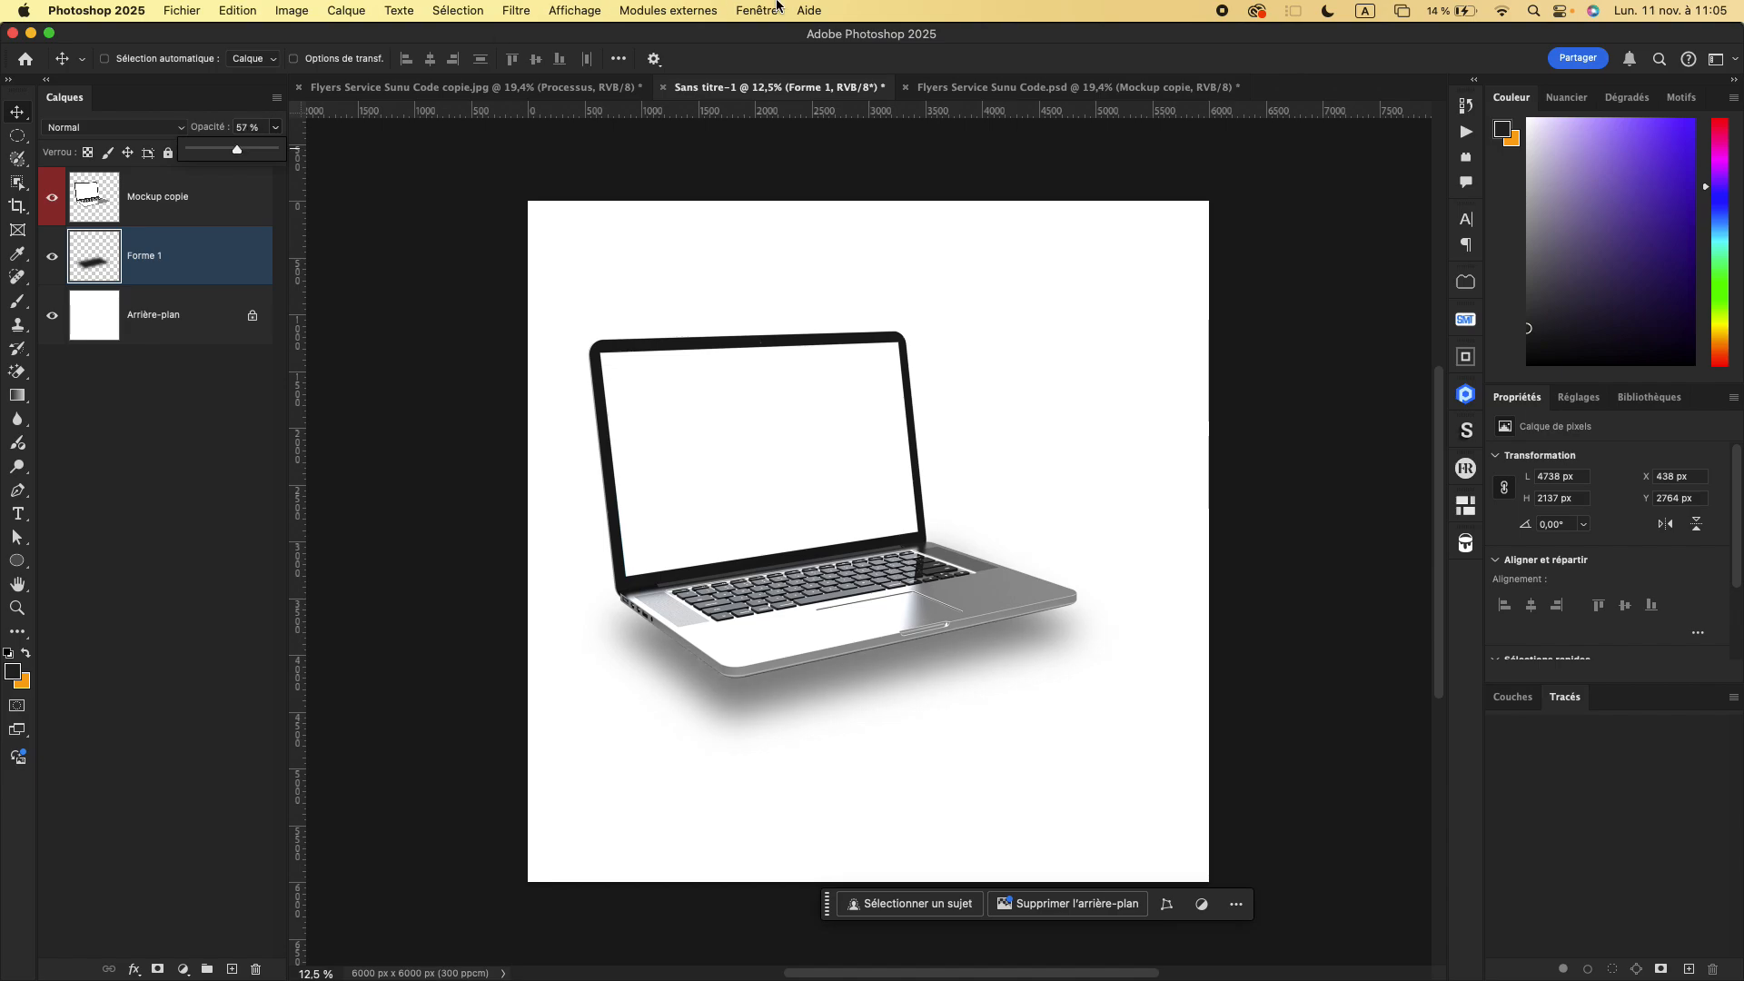
left_click(585, 96)
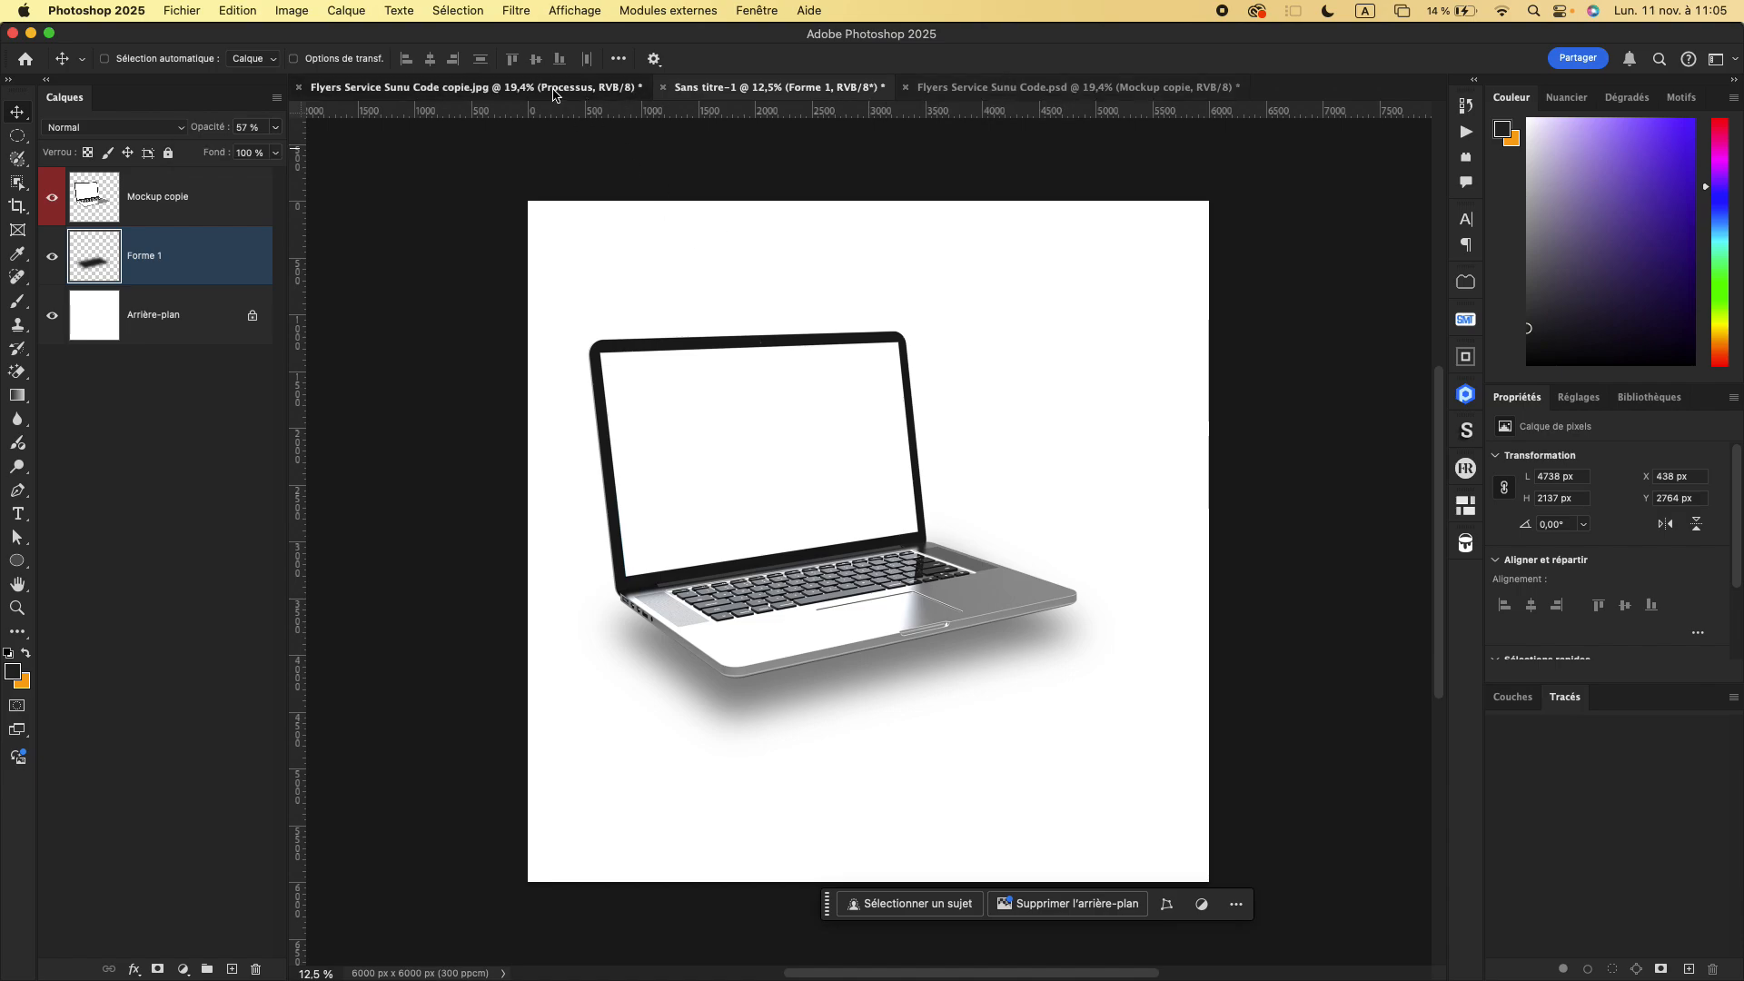
- View the two Flyers Service Sunu Code documents for comparison and return to the laptop mockup document
left_click(553, 94)
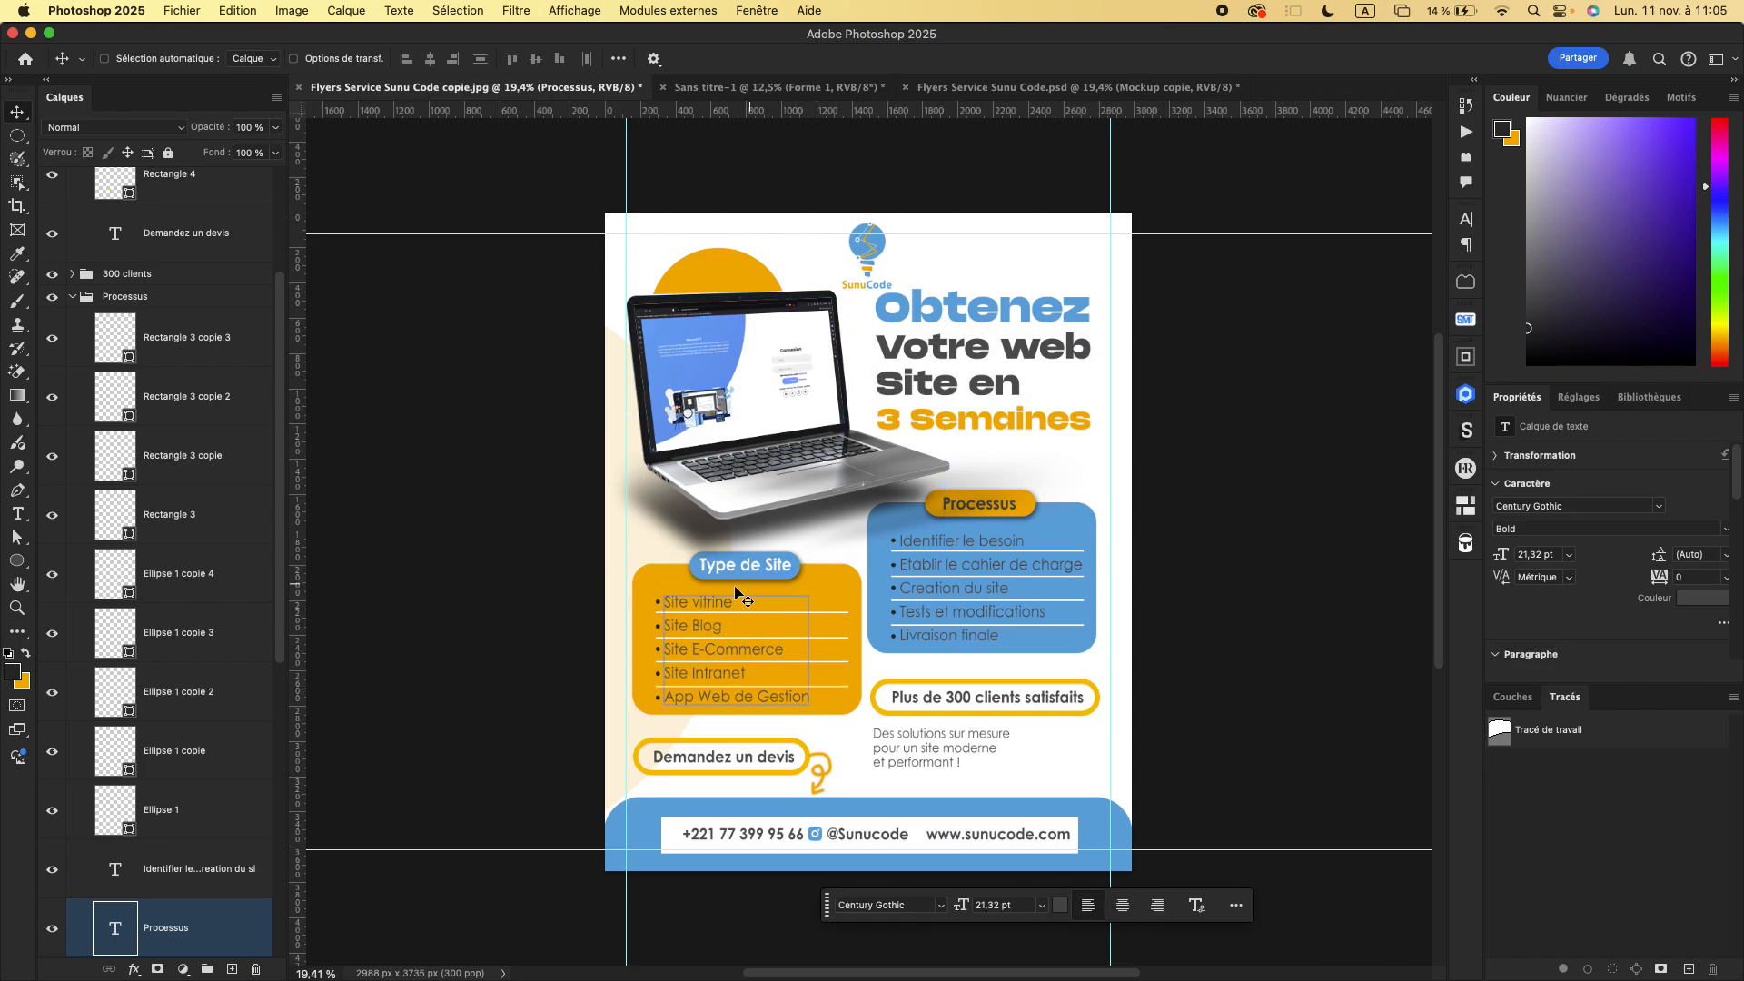
left_click(1052, 83)
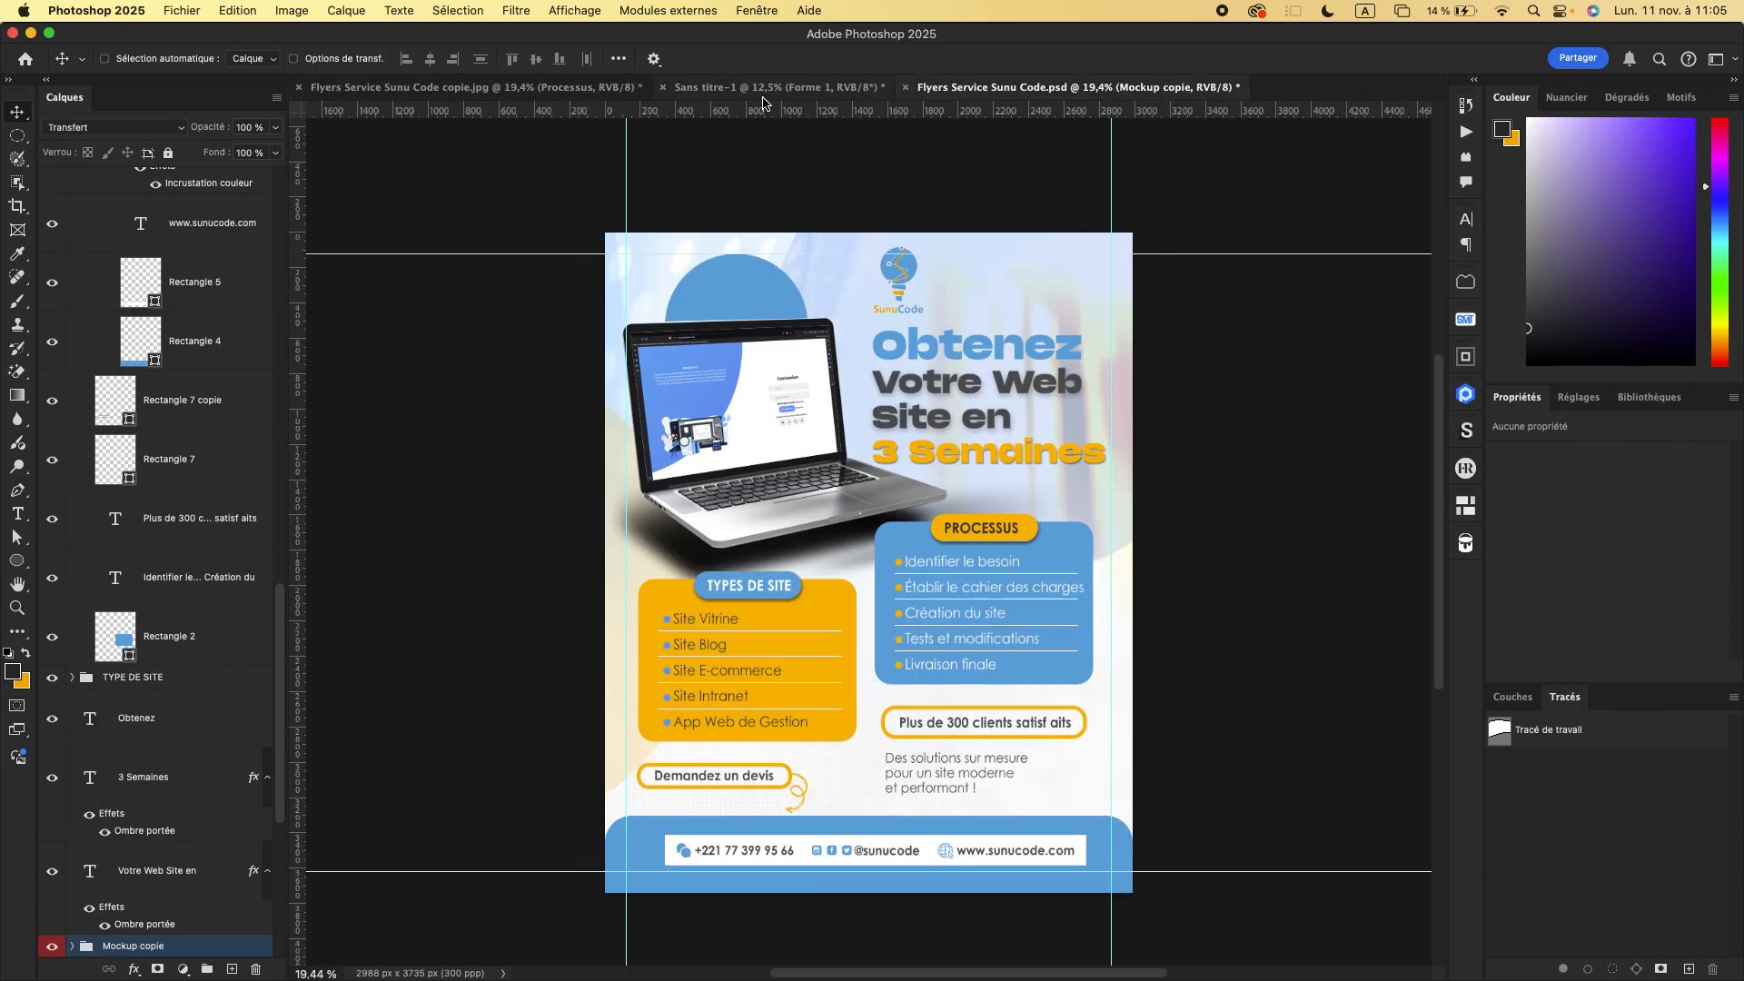
left_click(763, 88)
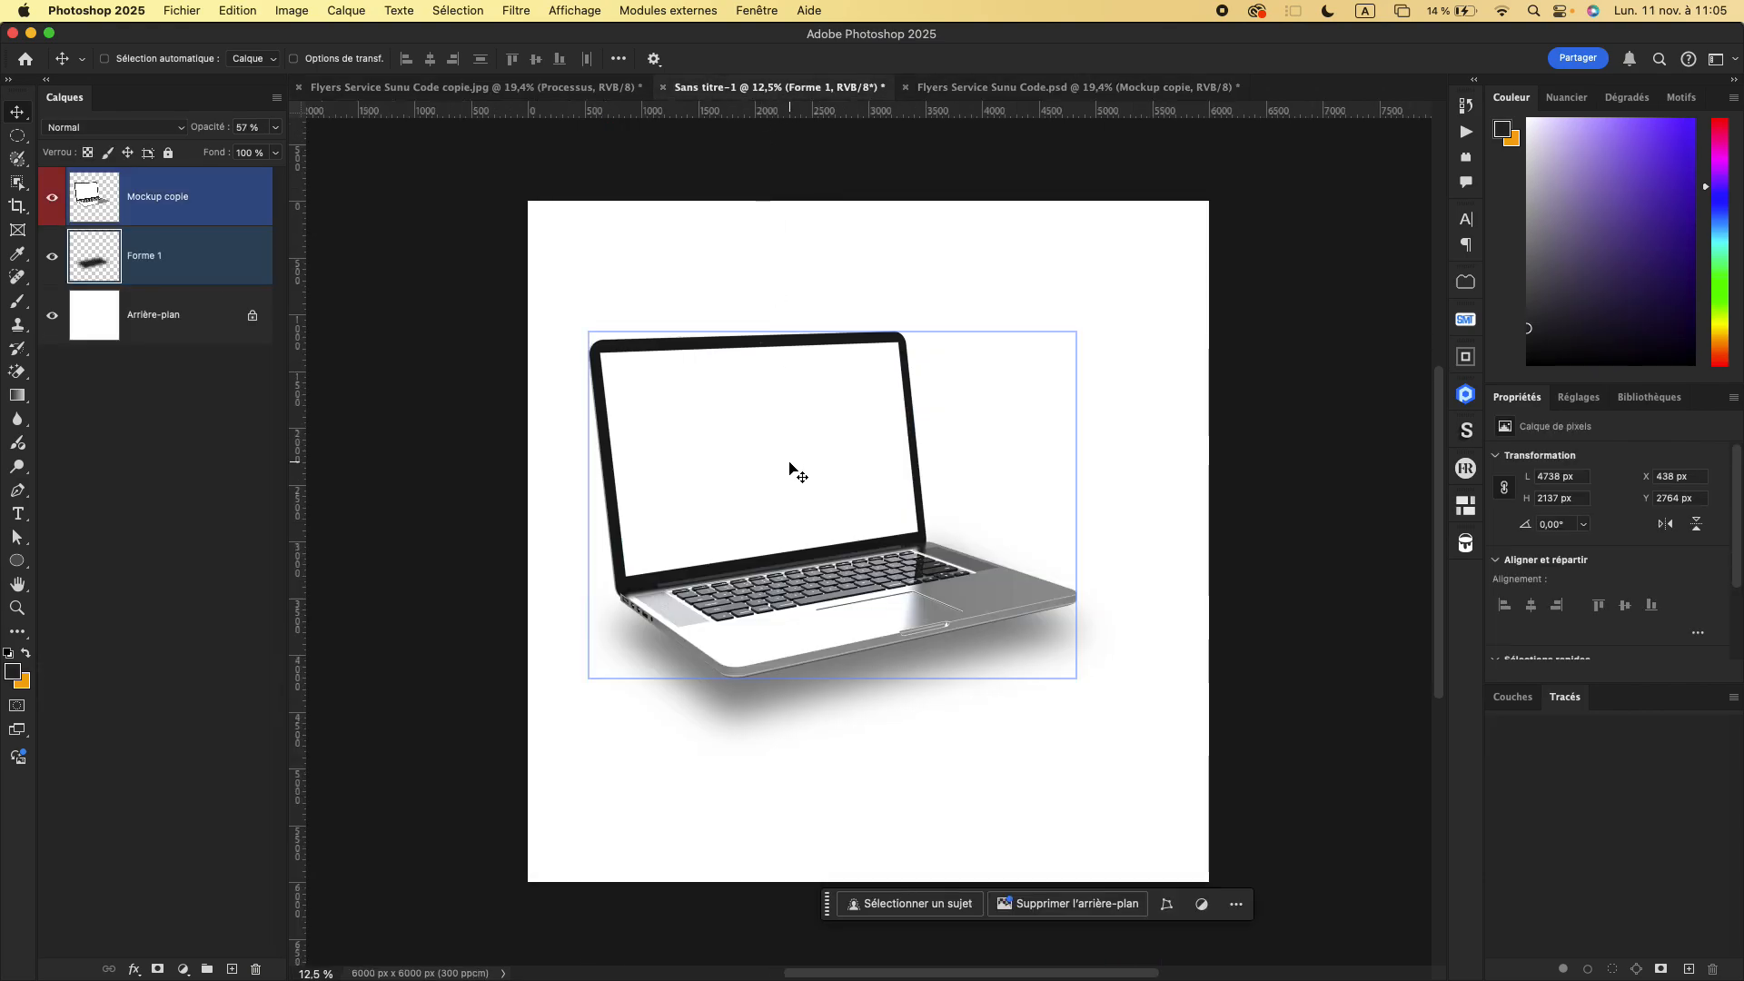
- Create a new 20 x 20 cm RGB document at 300 pixels/cm with a white background
key("super+n")
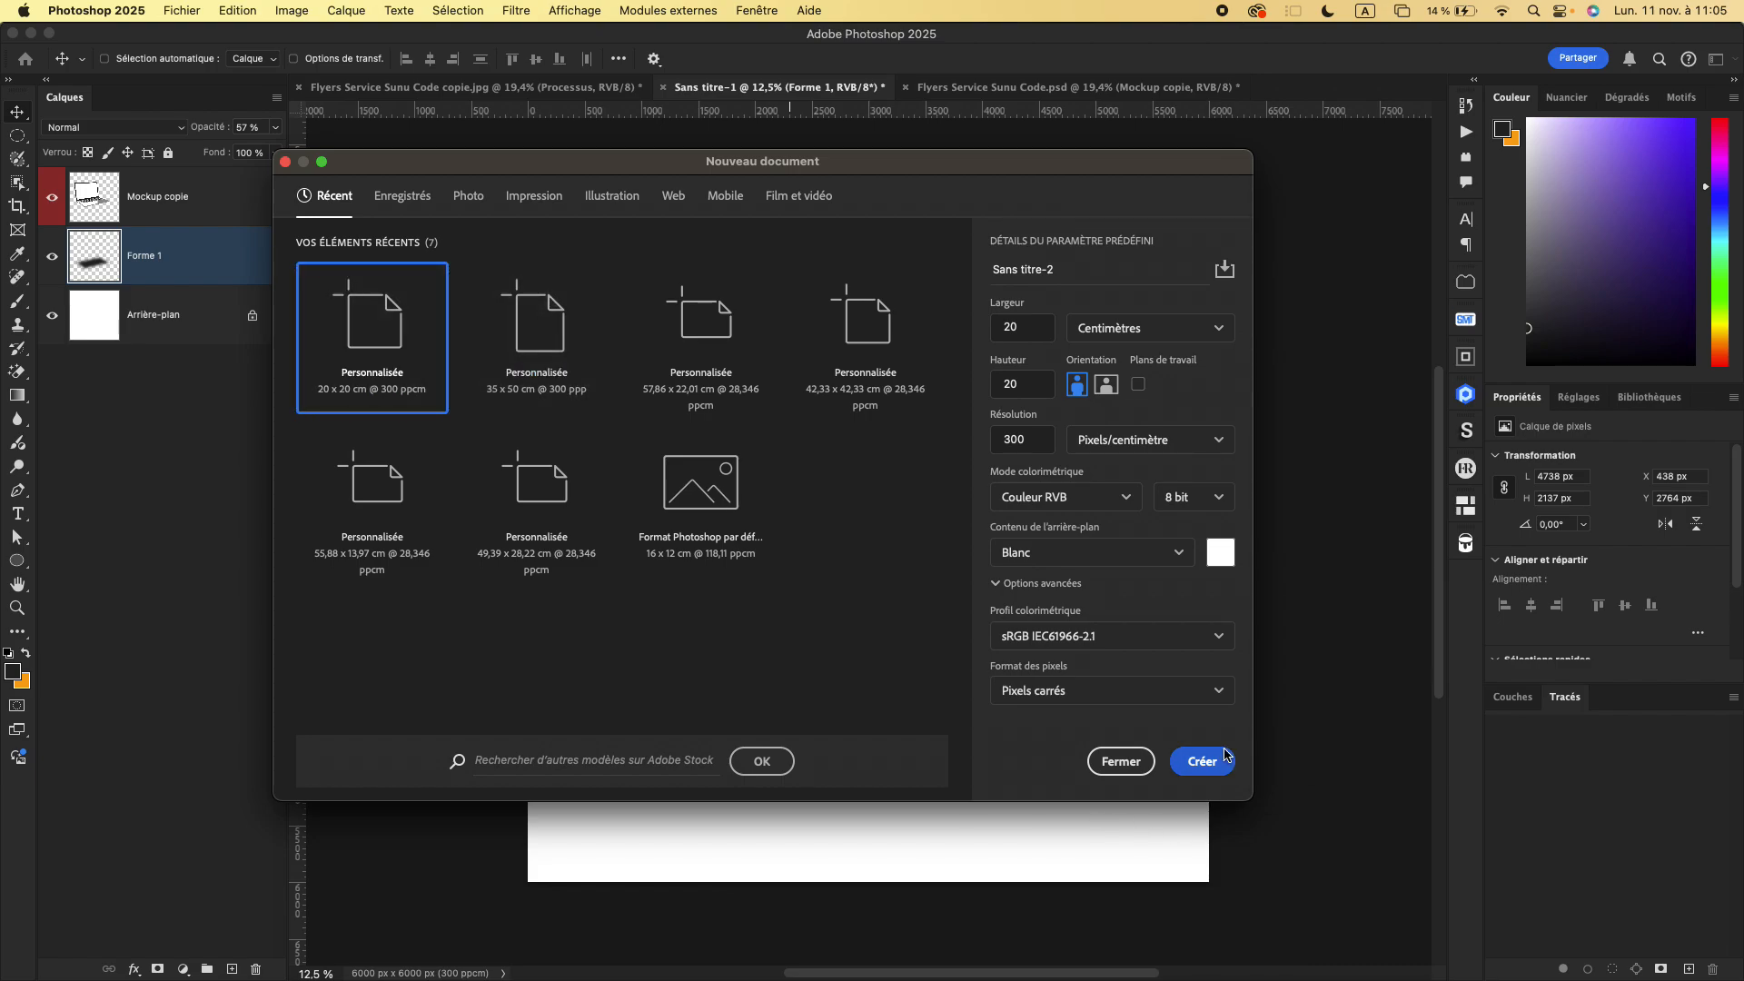
left_click(1222, 759)
- Add a text layer near the middle of the blank page listing three female first names, one per line
key("t")
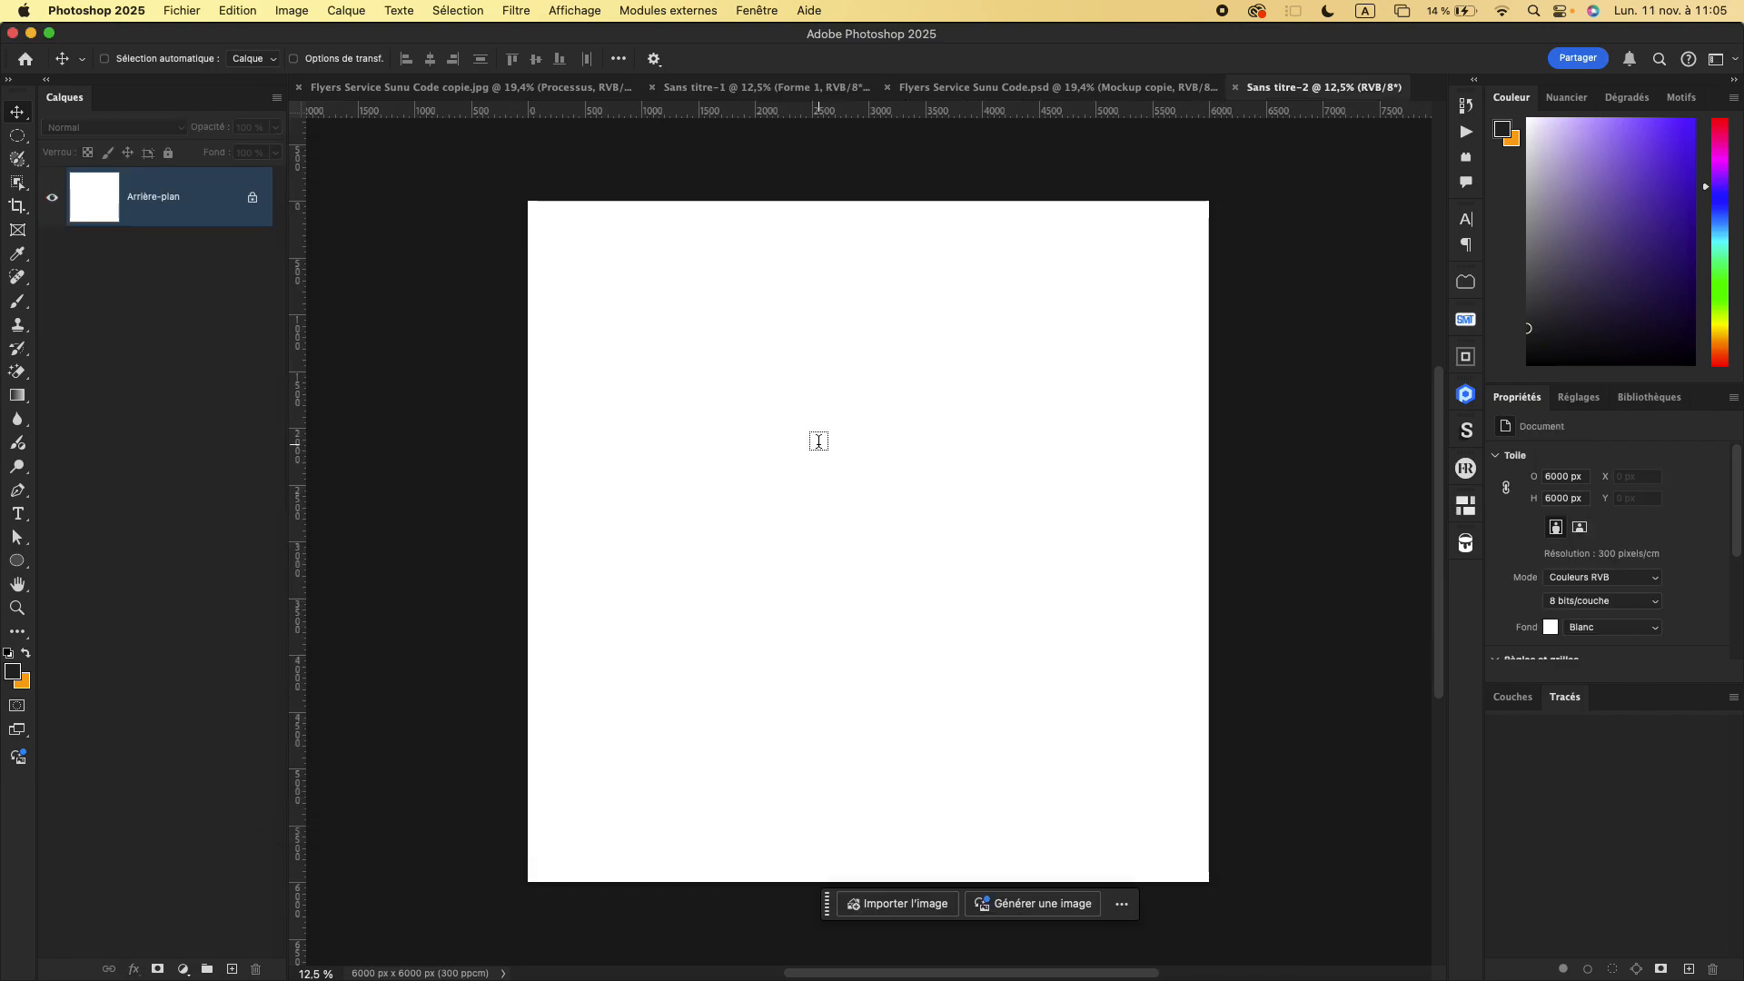
left_click(727, 433)
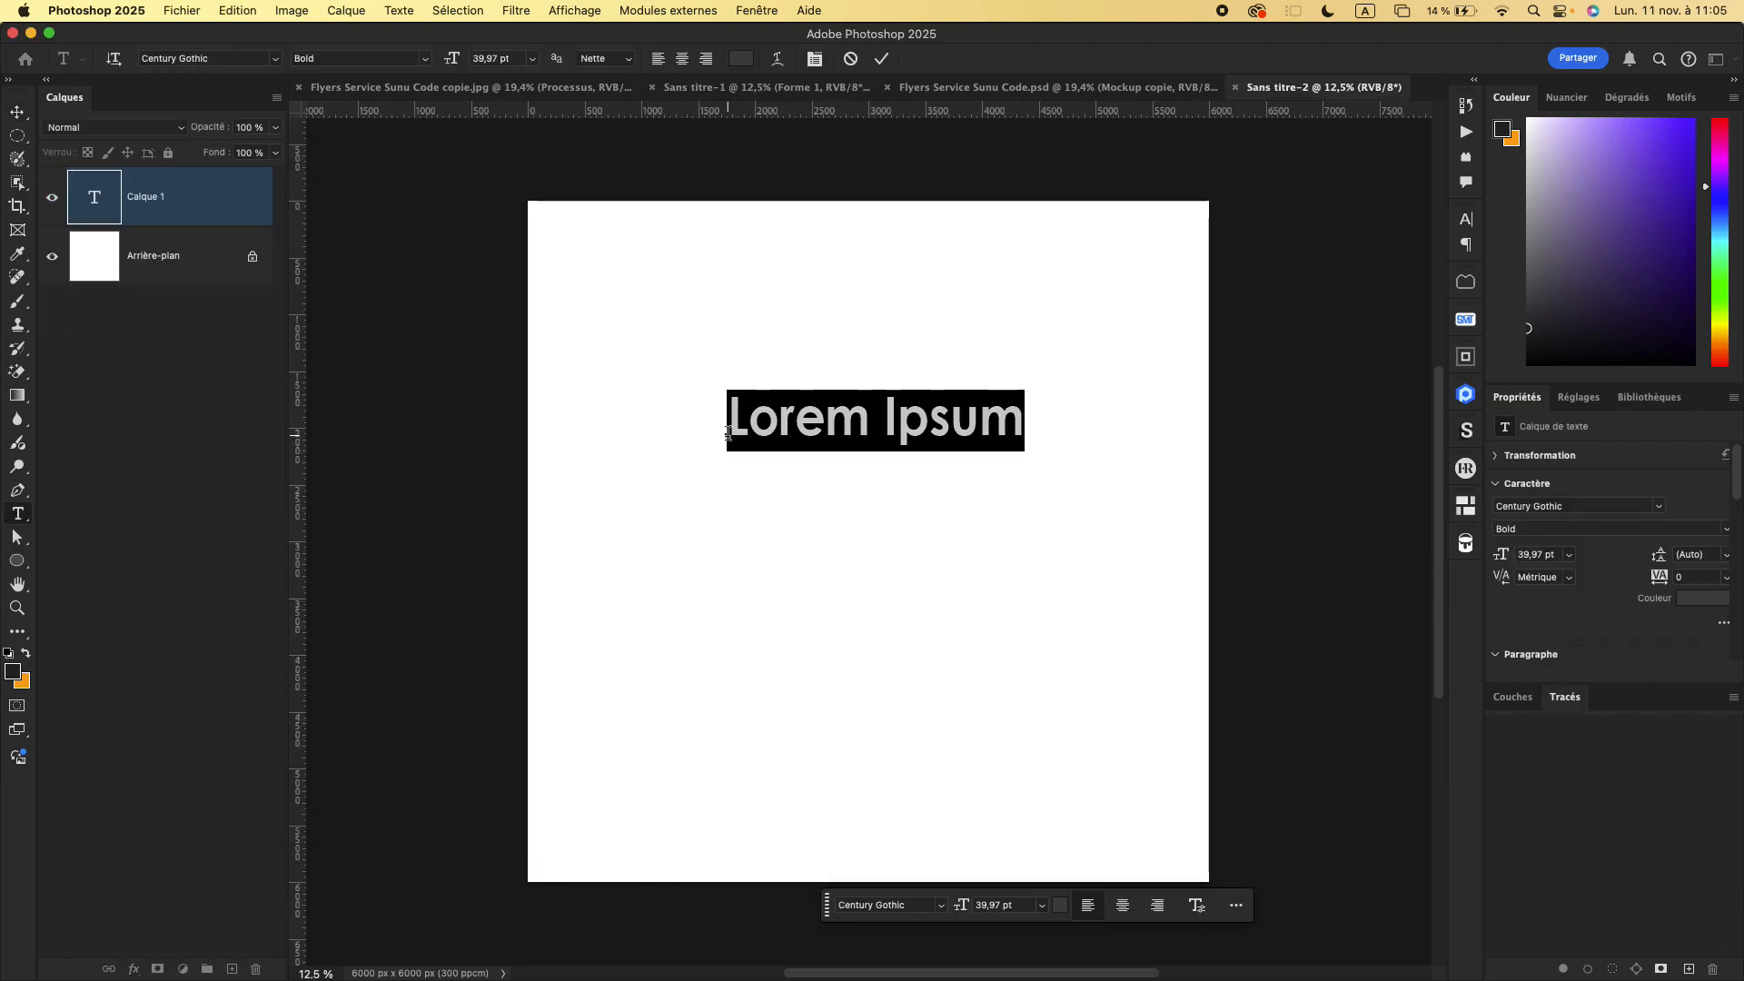
type("F")
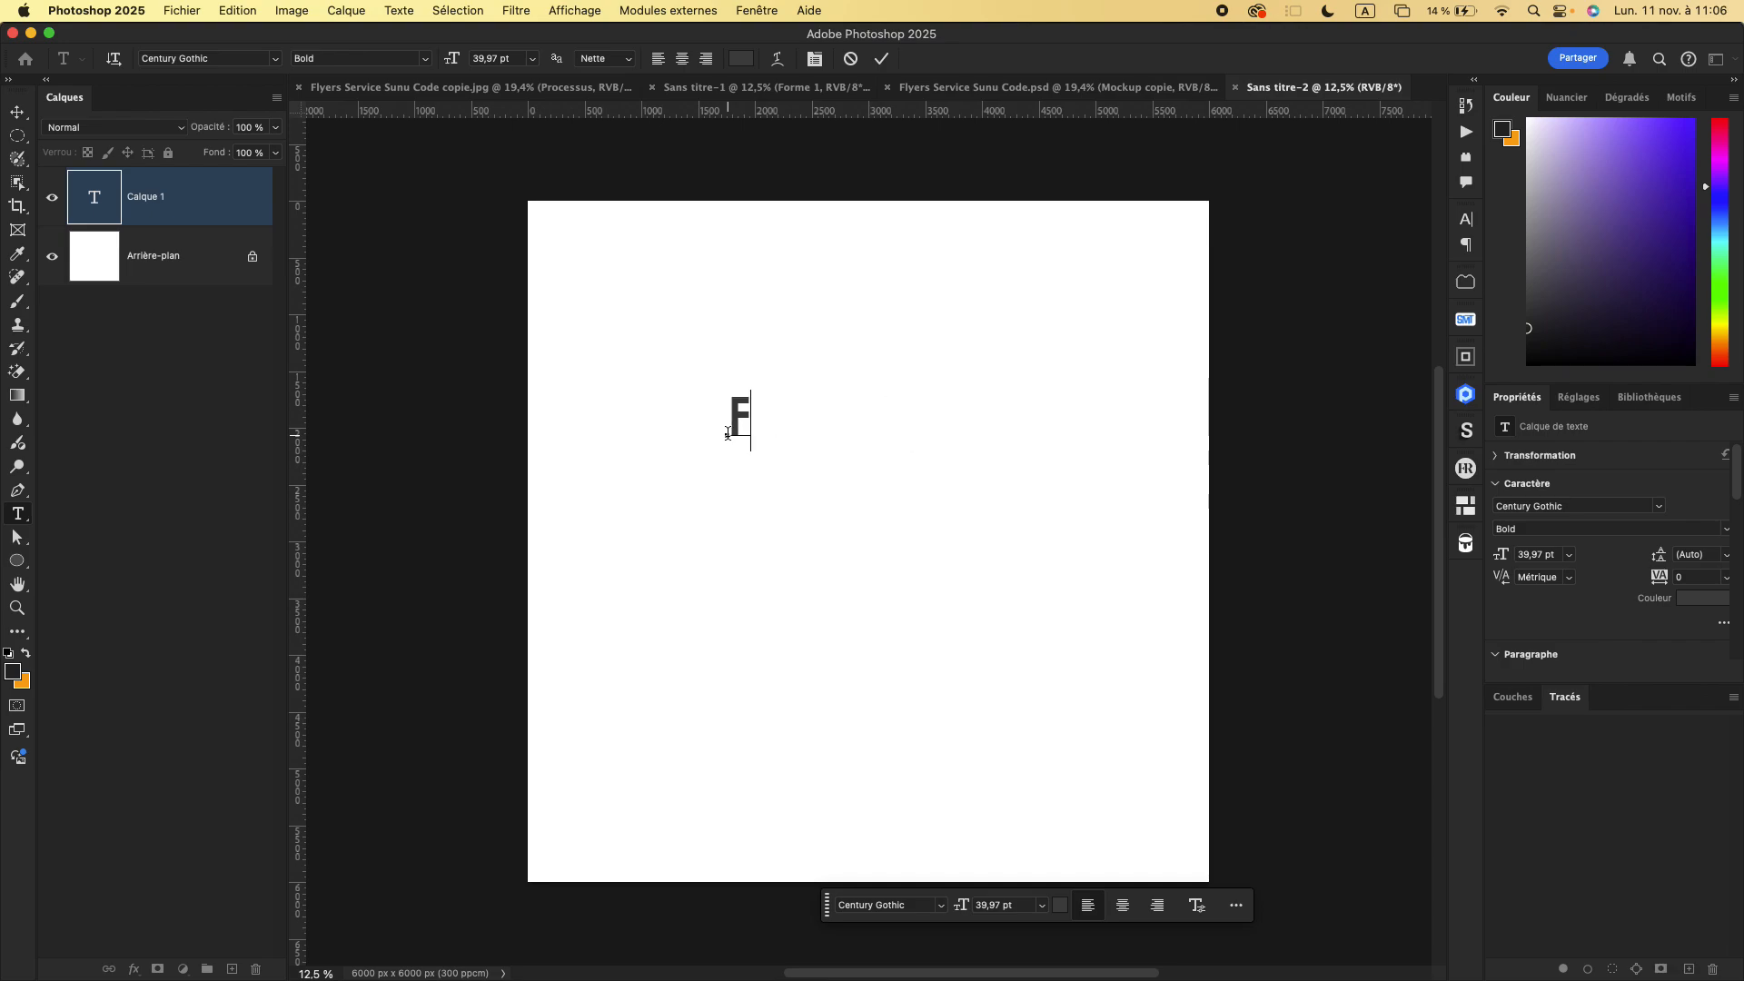
type("ato u")
key("Return")
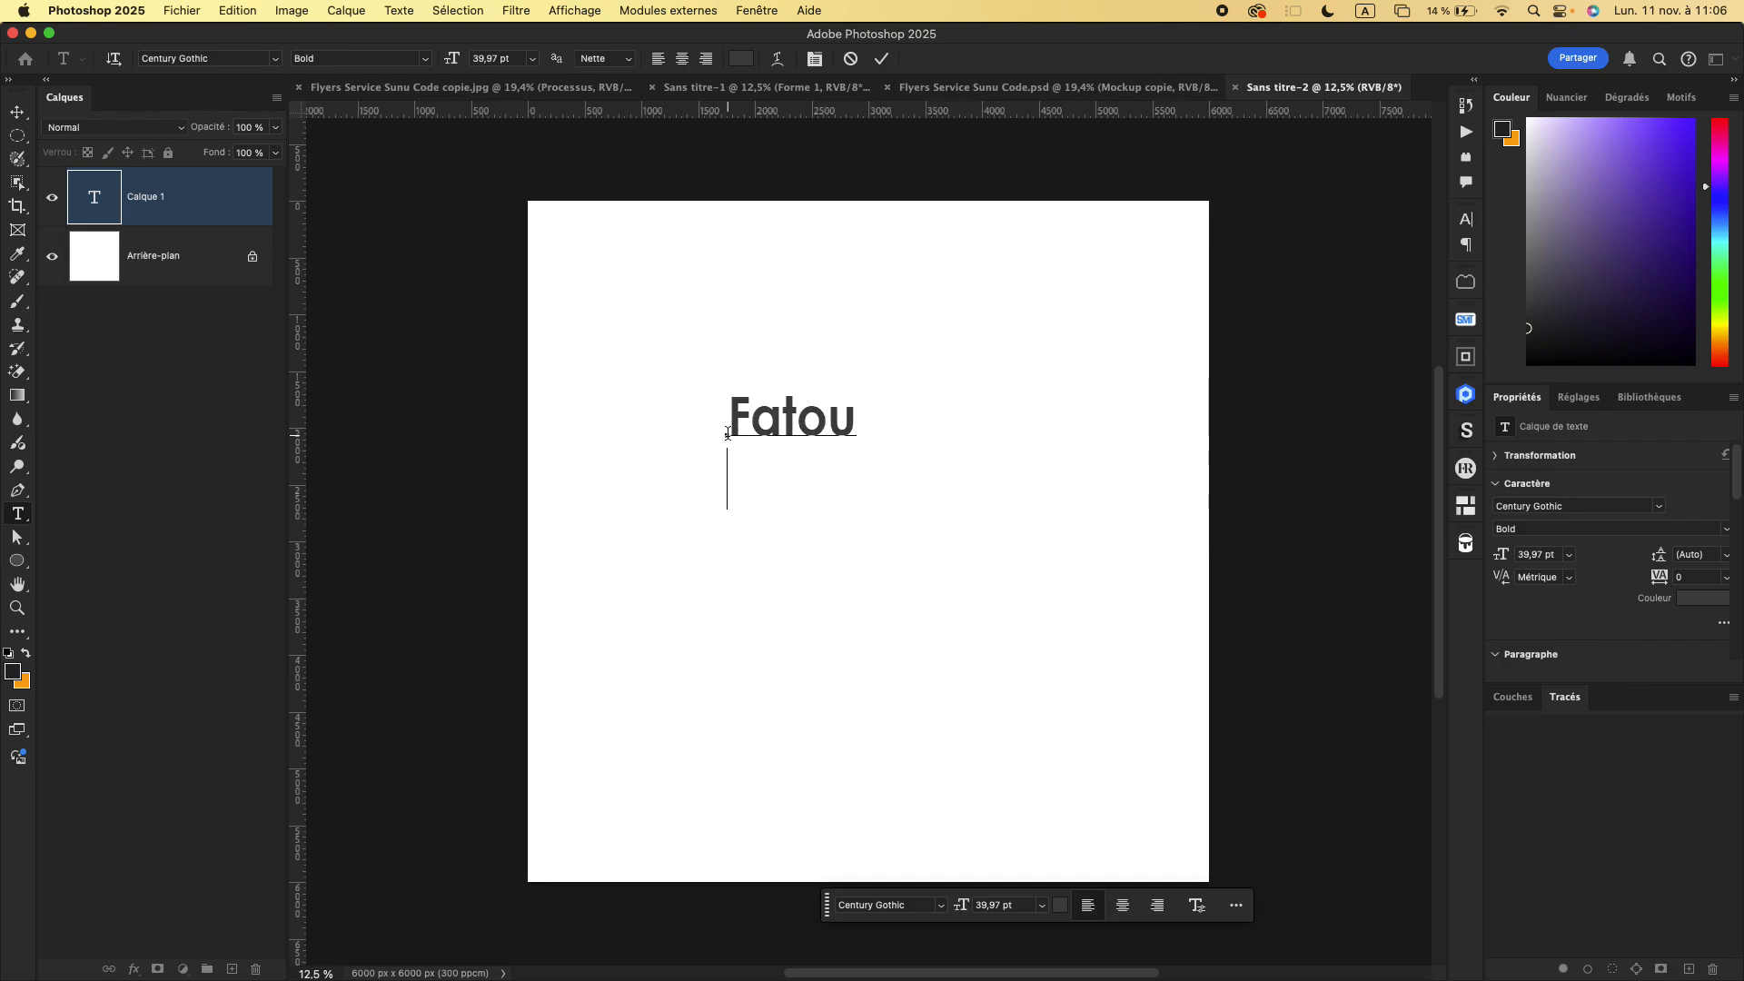
type("Fati")
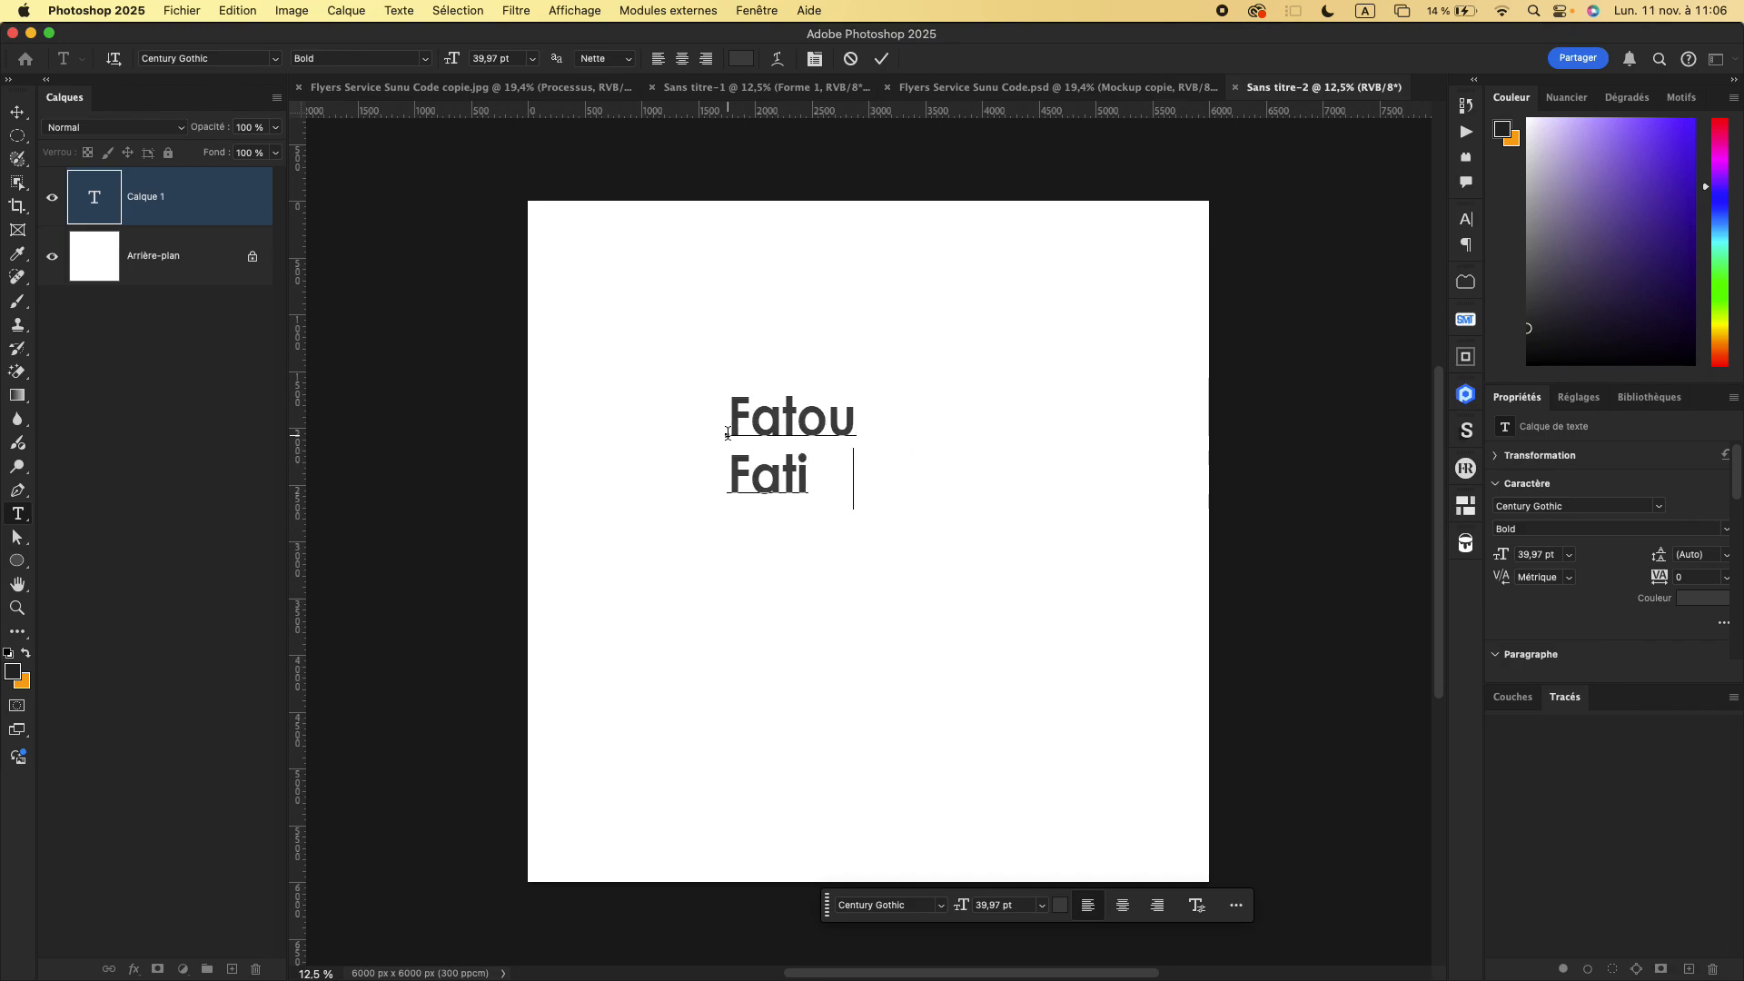
type("ma")
key("Return")
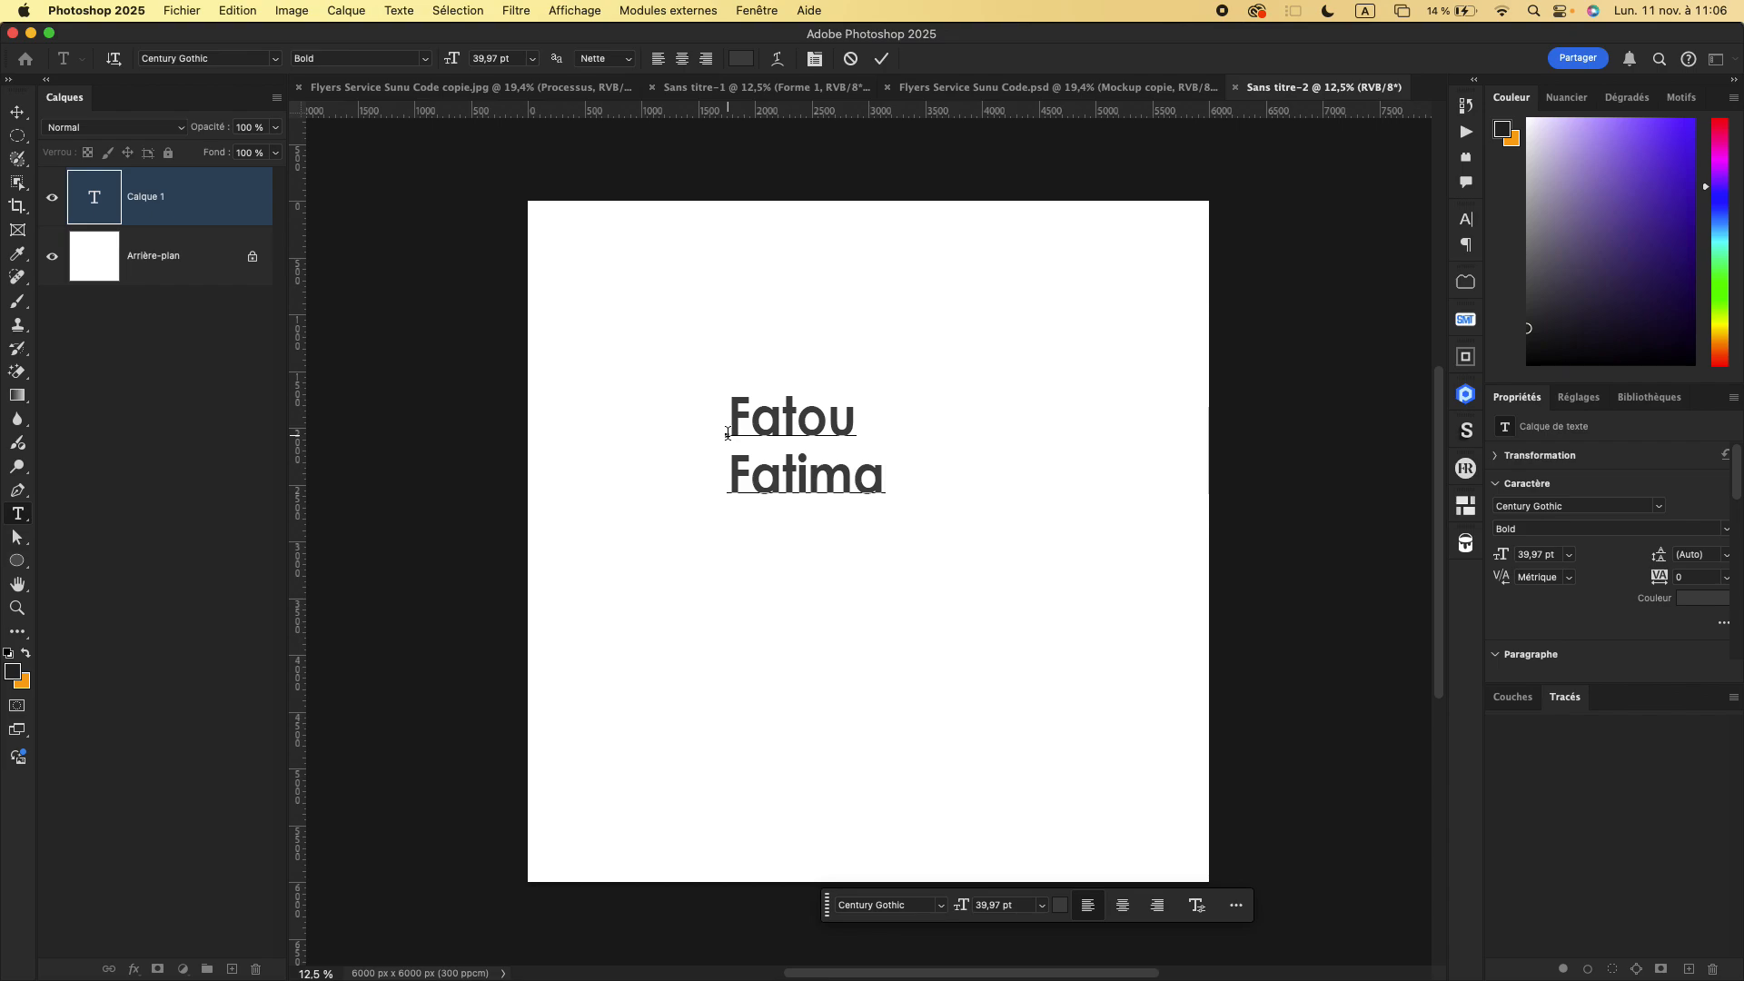
type("Marie")
key("Return")
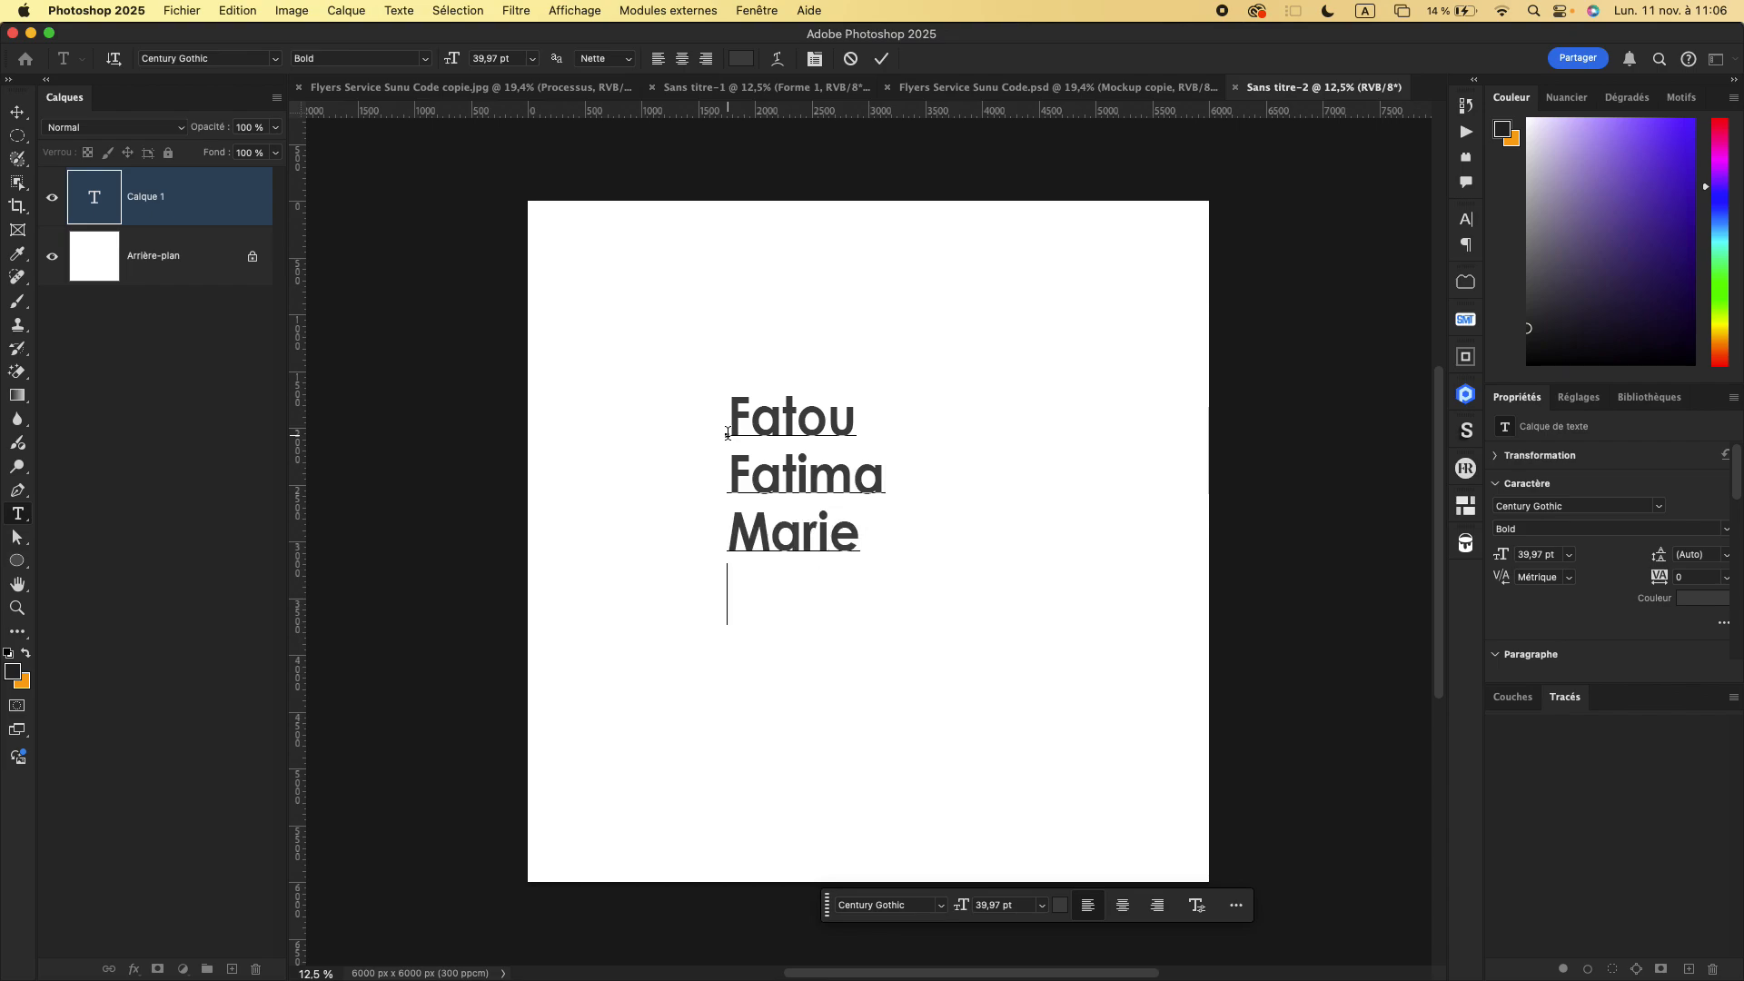
- Add three male first names to the list on separate lines and move the finished text block left on the page
type("Moustap")
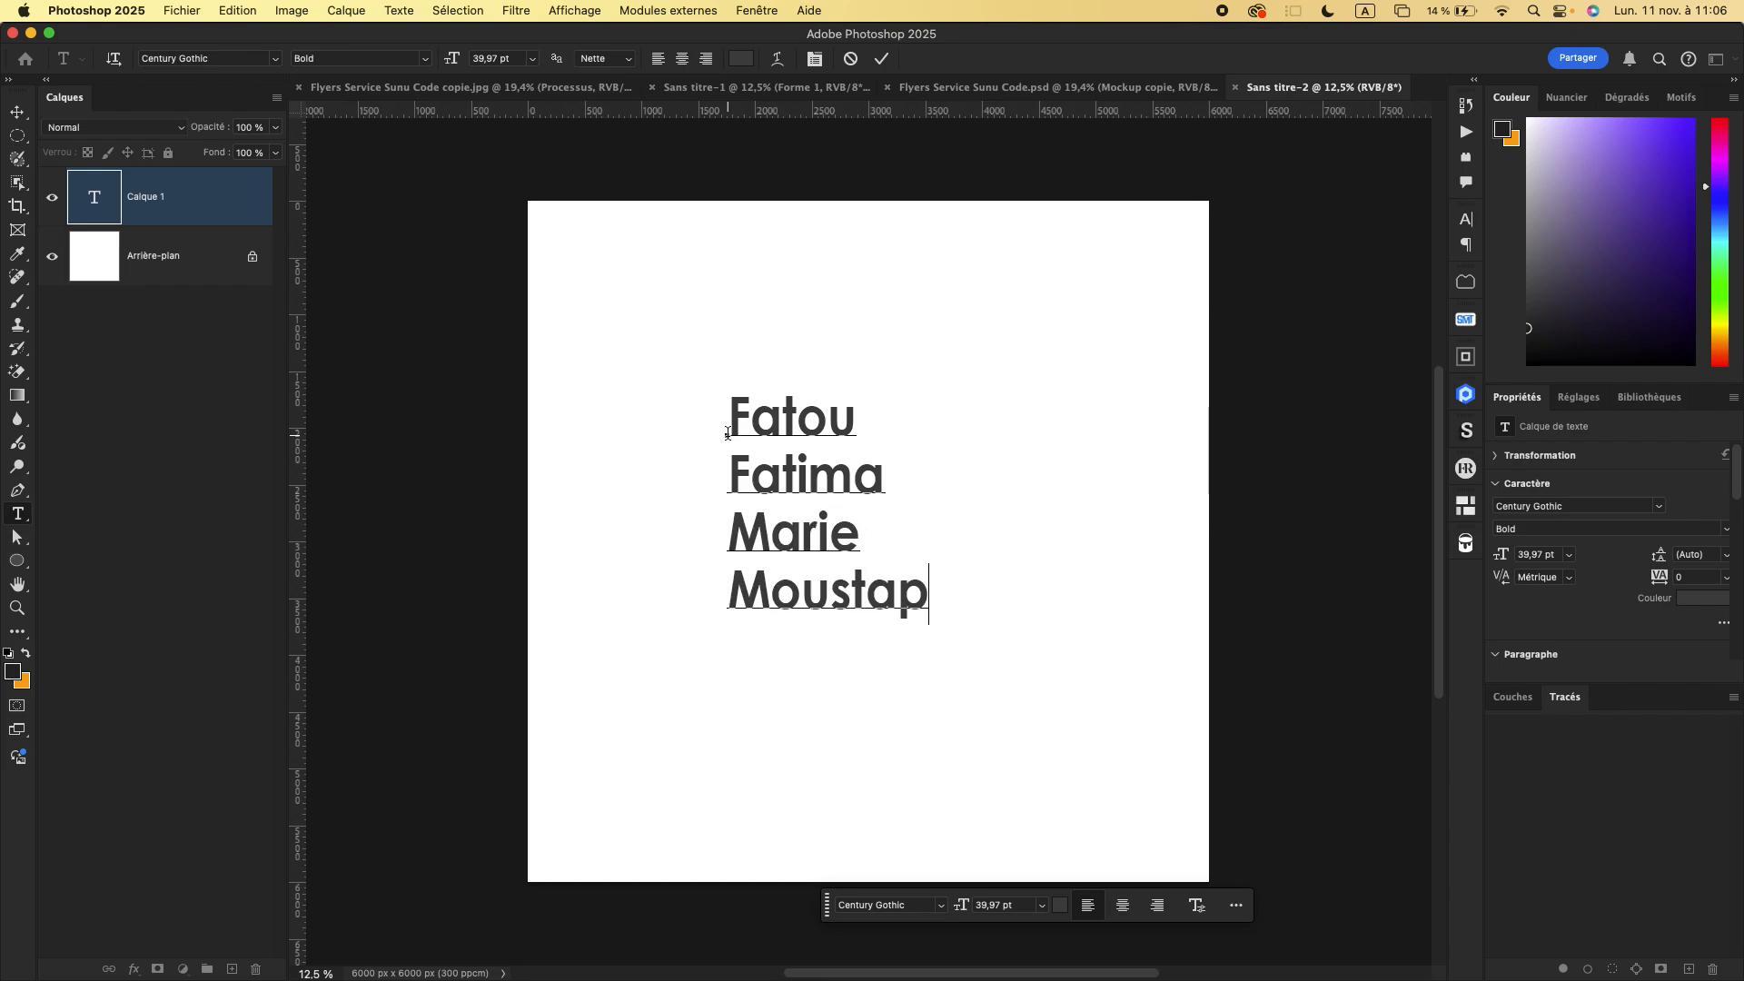
type("ha")
key("Return")
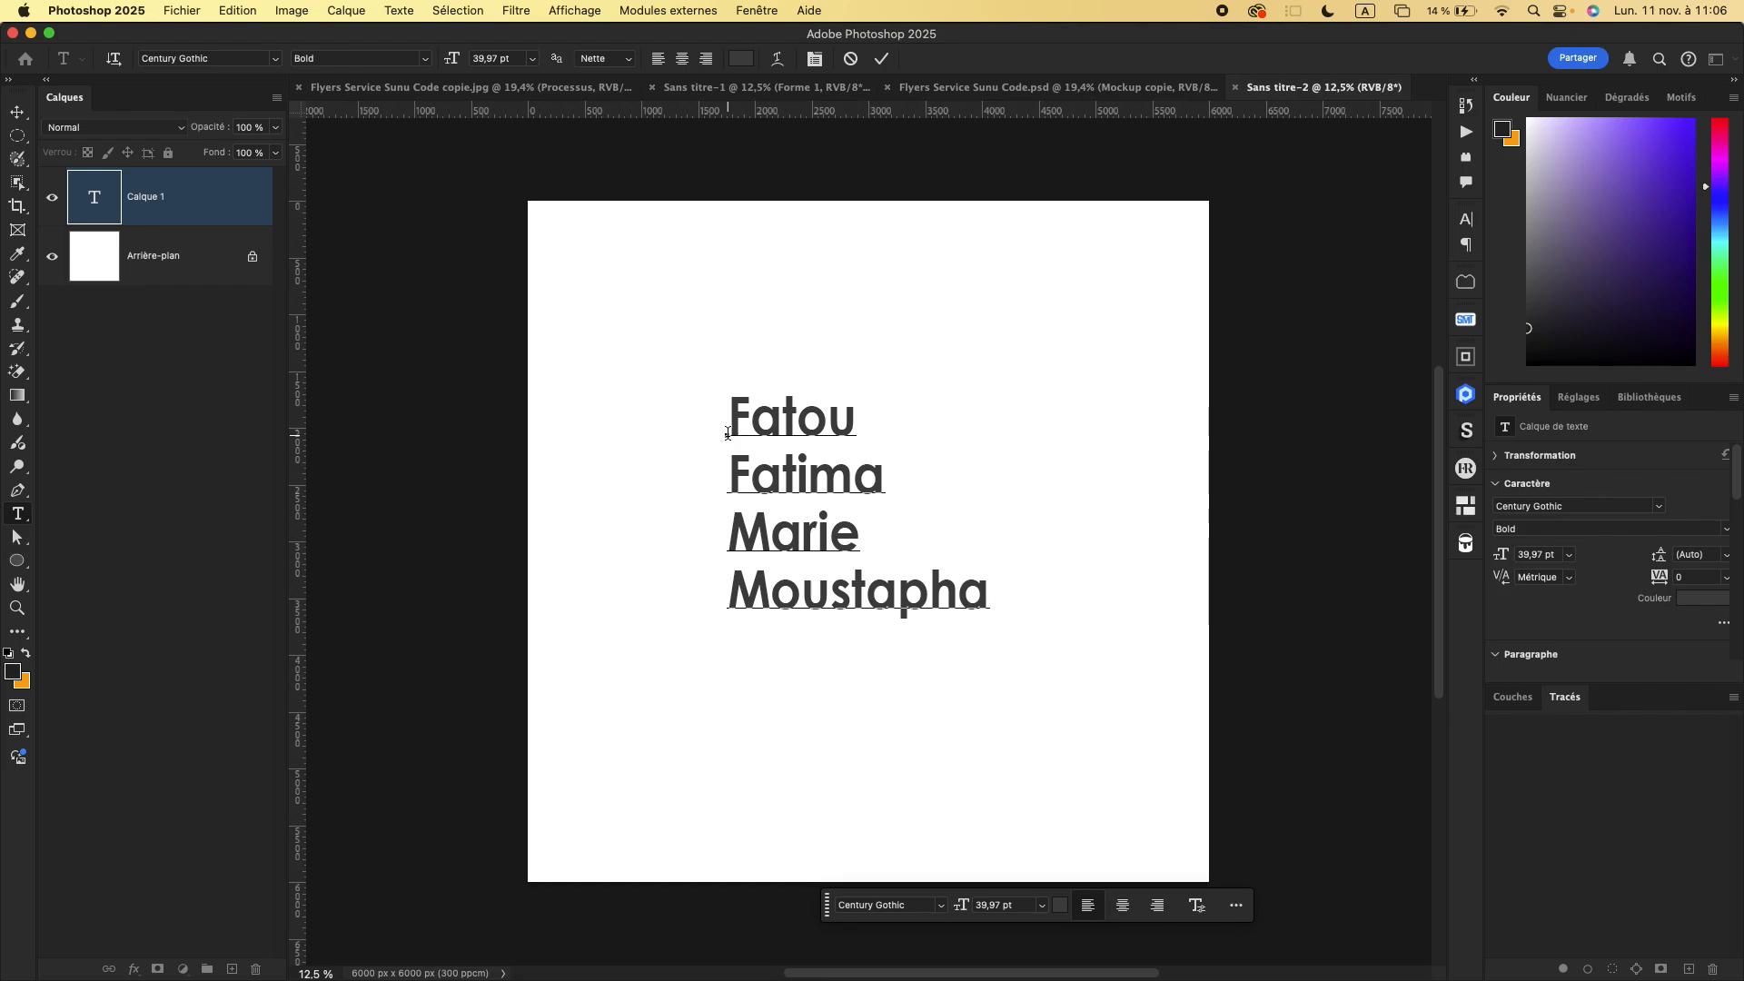
type("M")
key("BackSpace")
type("Ousmane")
key("Return")
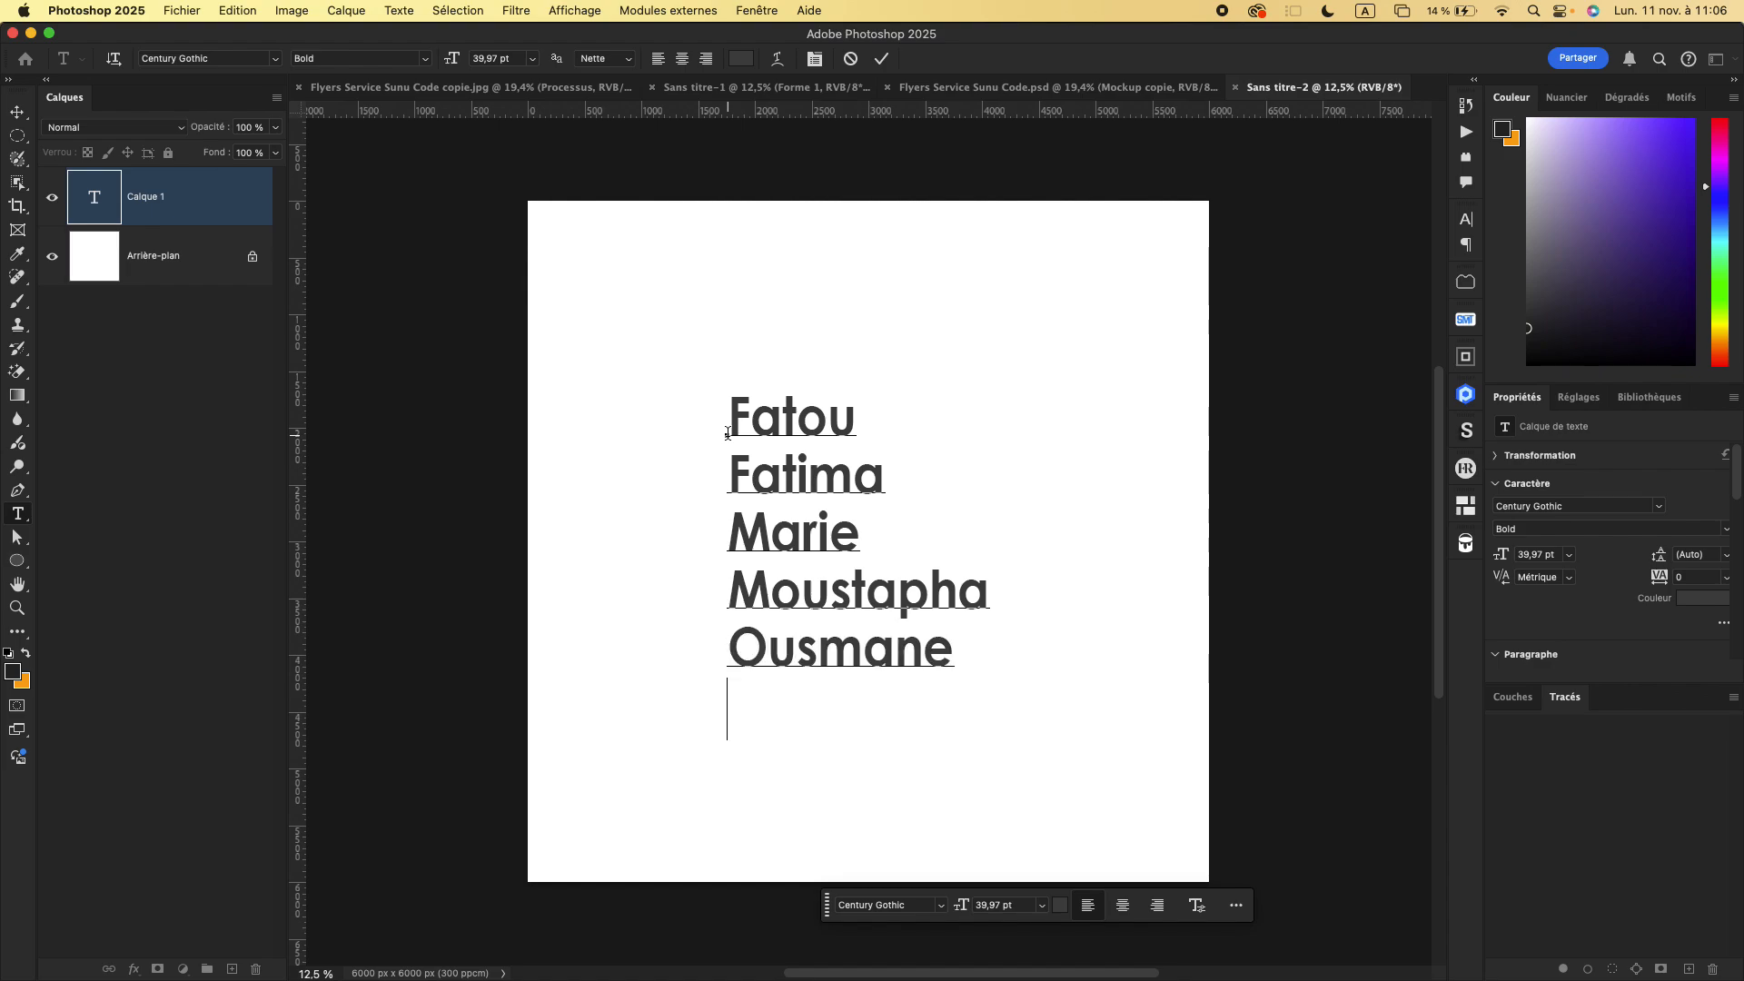
type("Ibrahi")
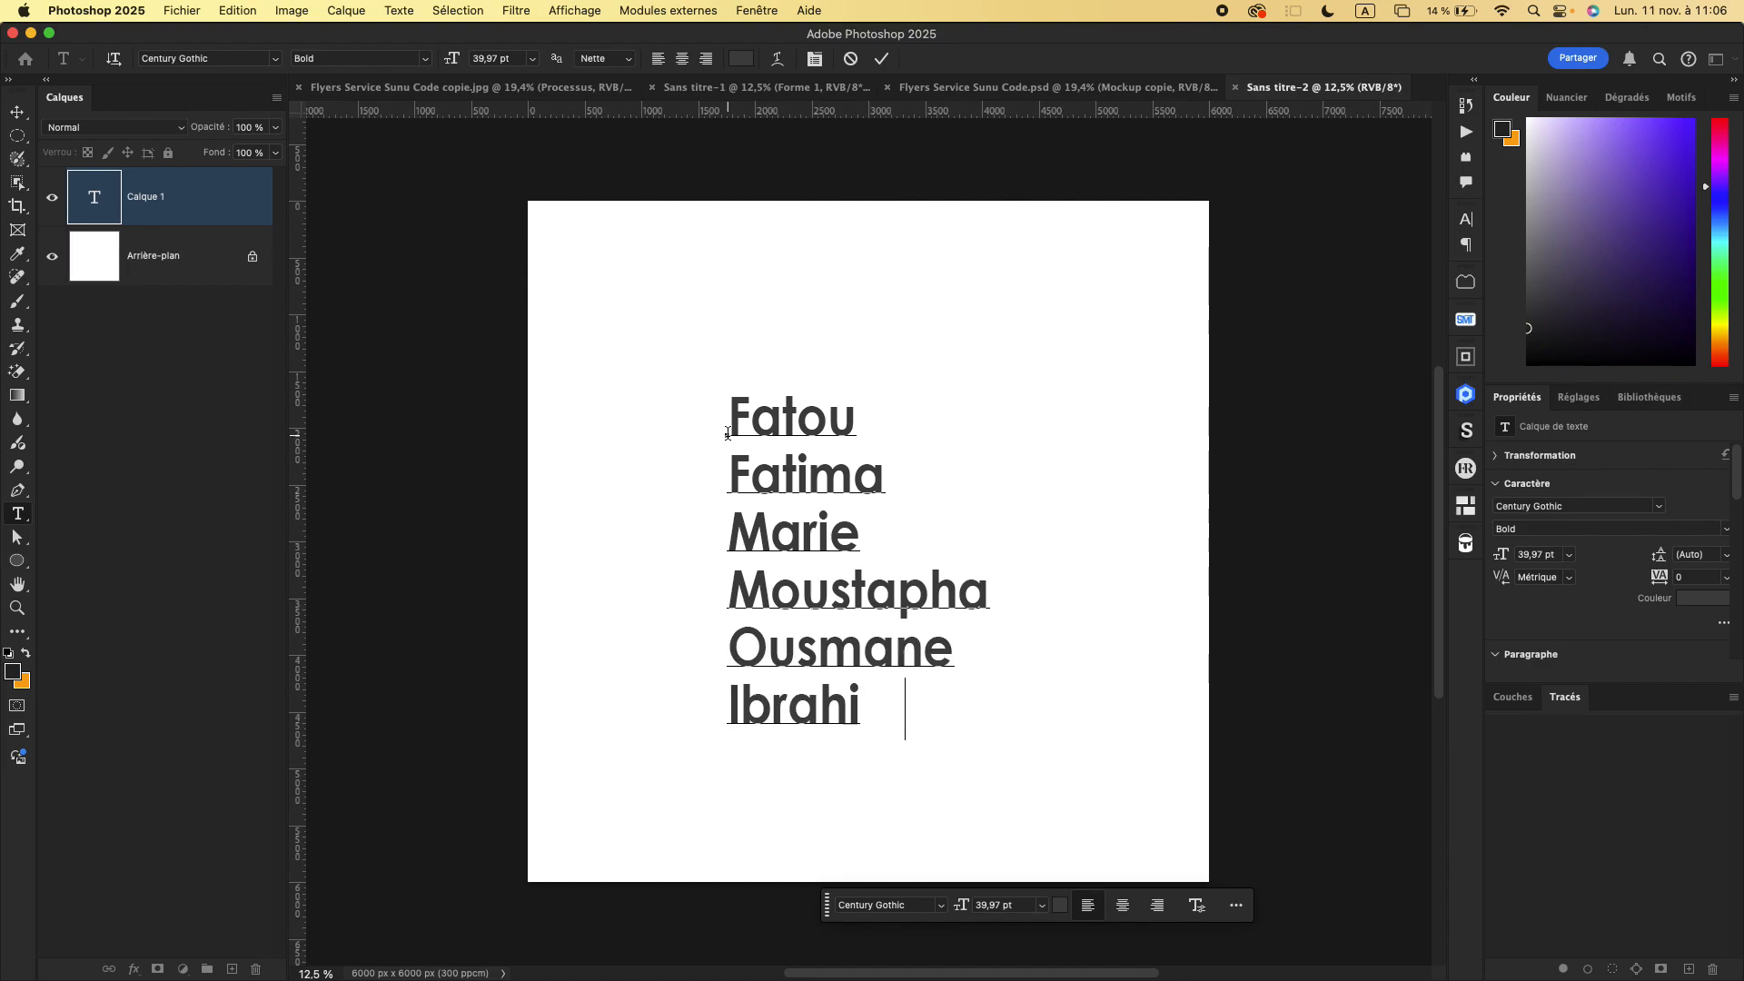
type("ma")
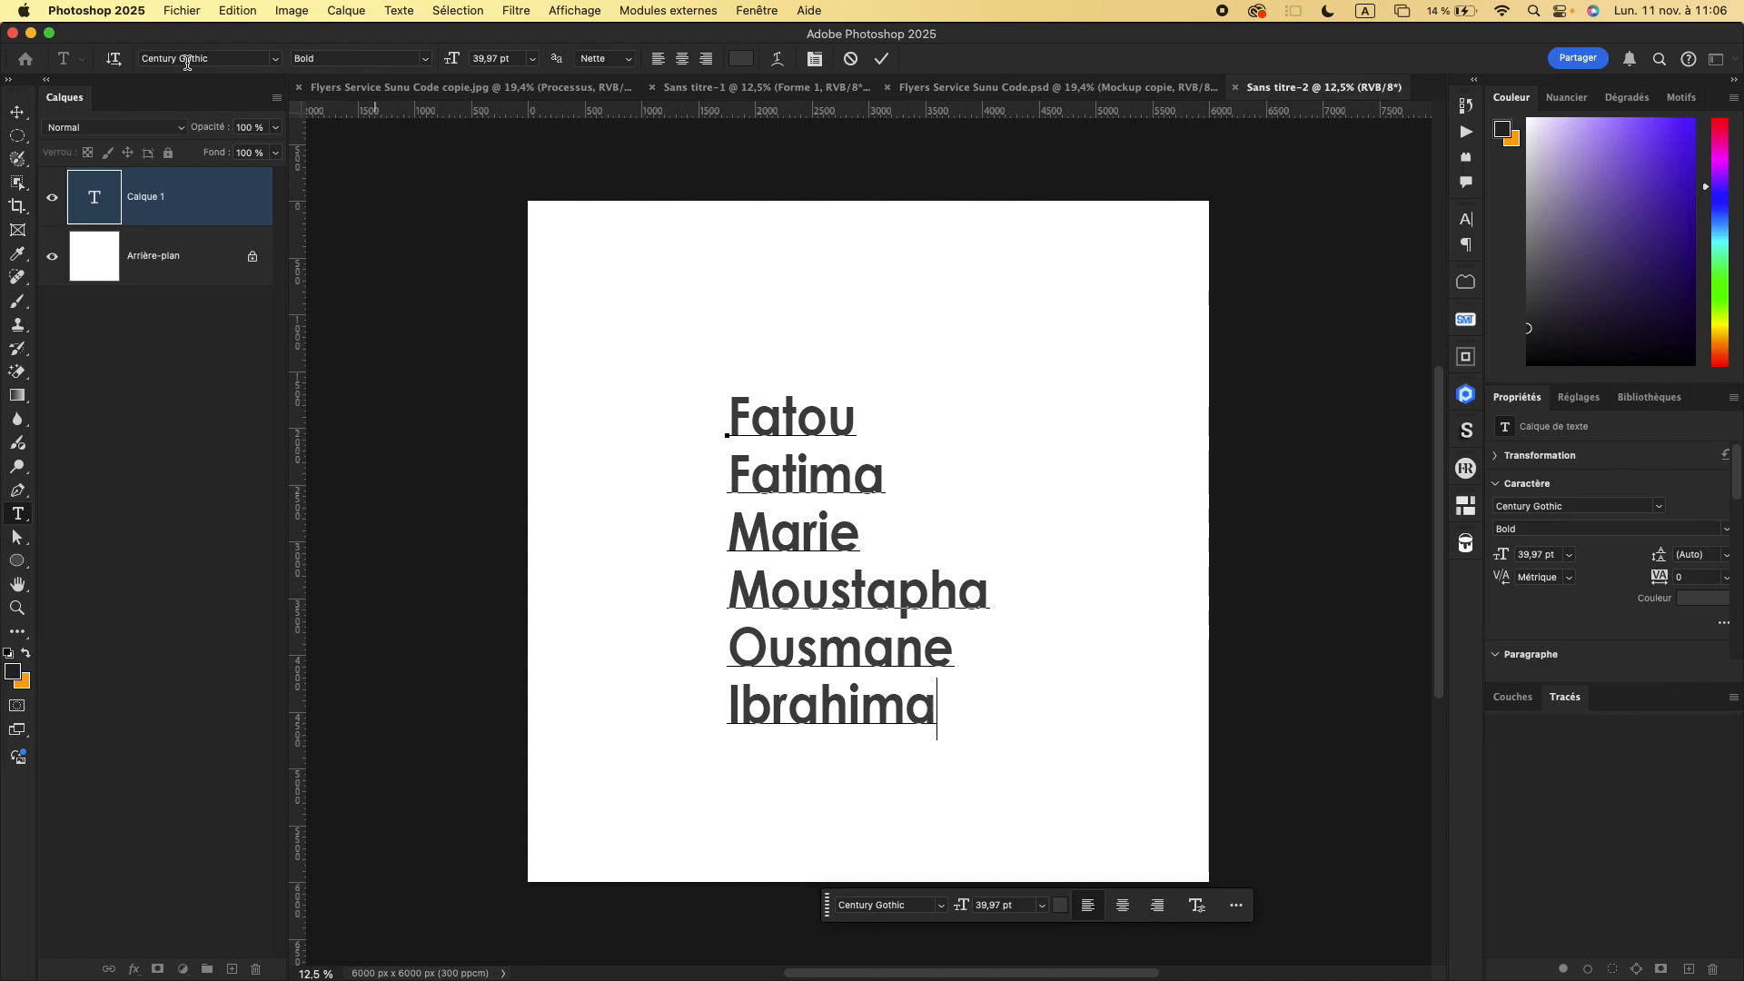
left_click(18, 111)
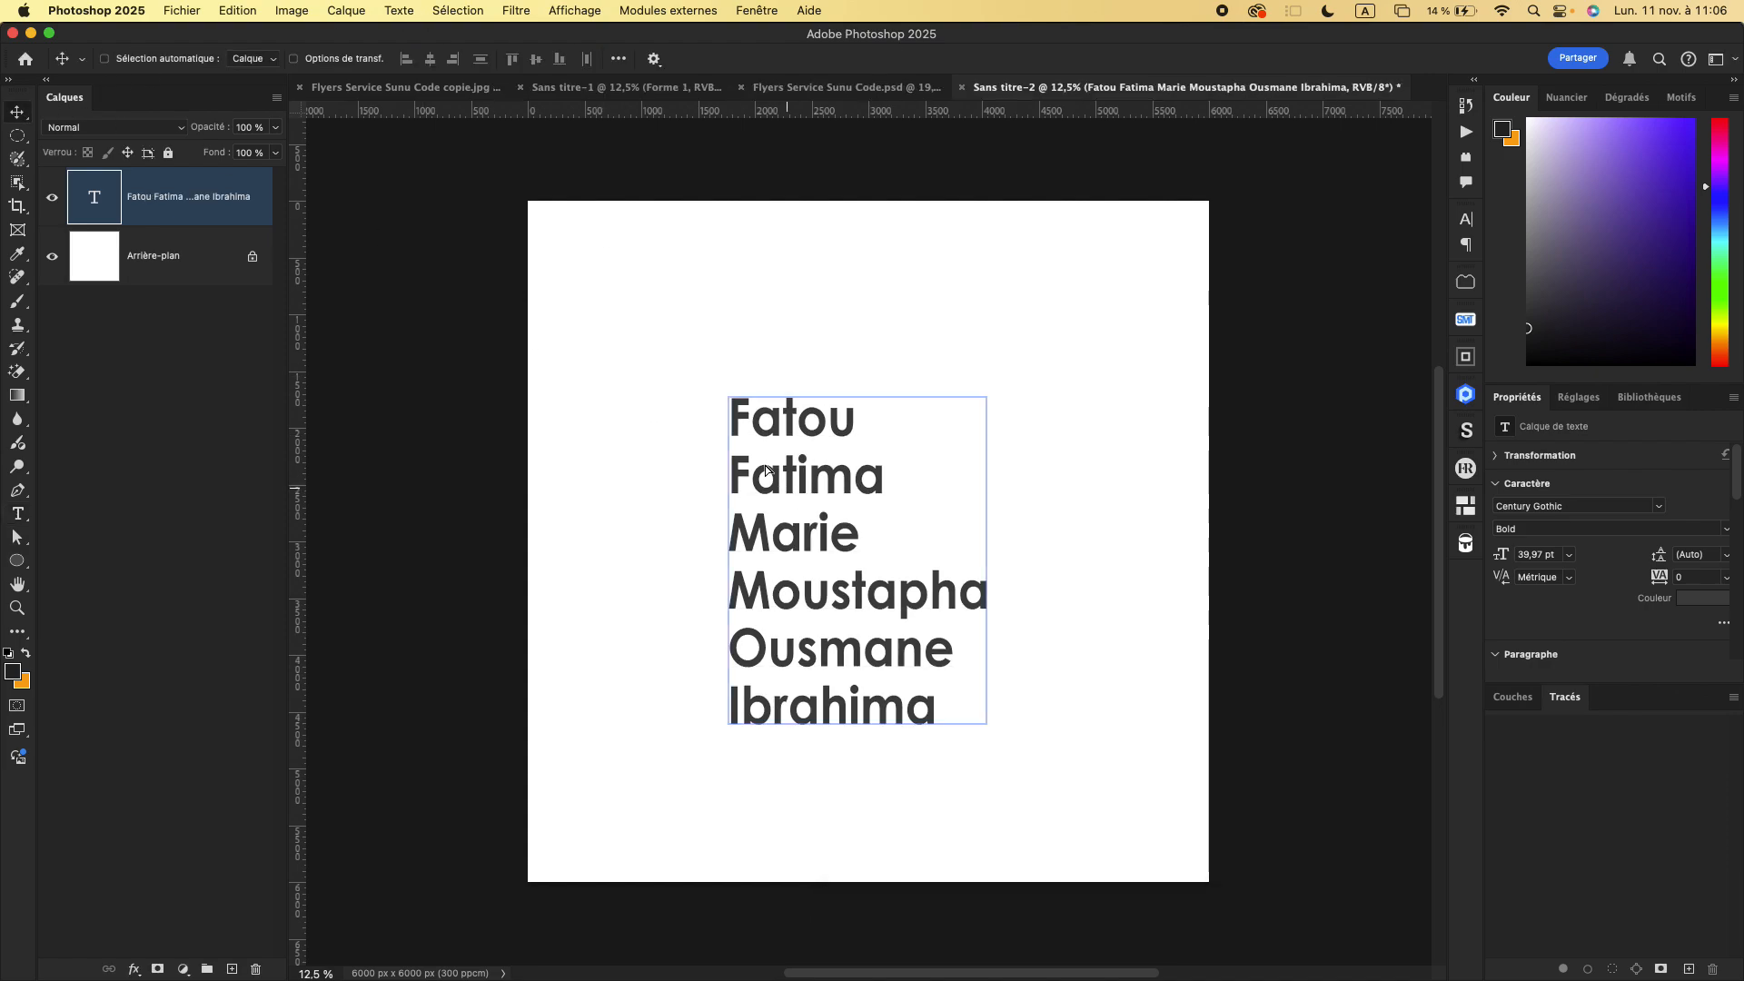
left_click_drag(787, 503, 686, 497)
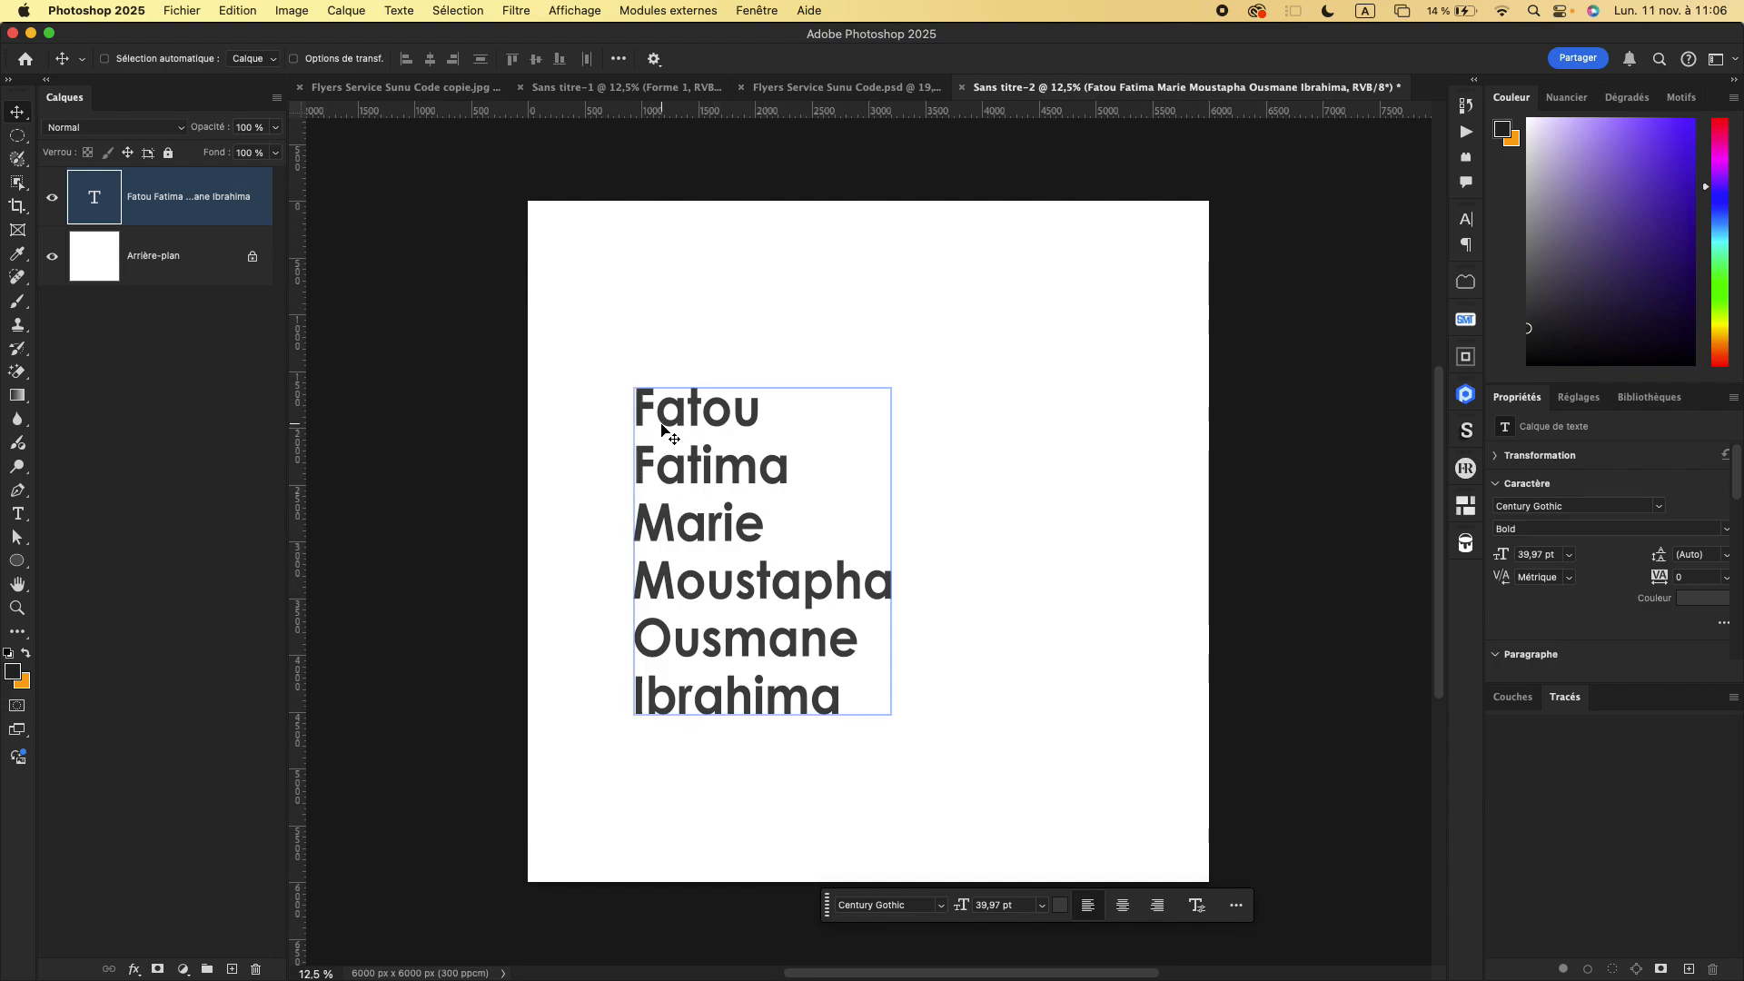
- Show the Caractère settings for the name list and go through its font size and leading values
left_click(761, 11)
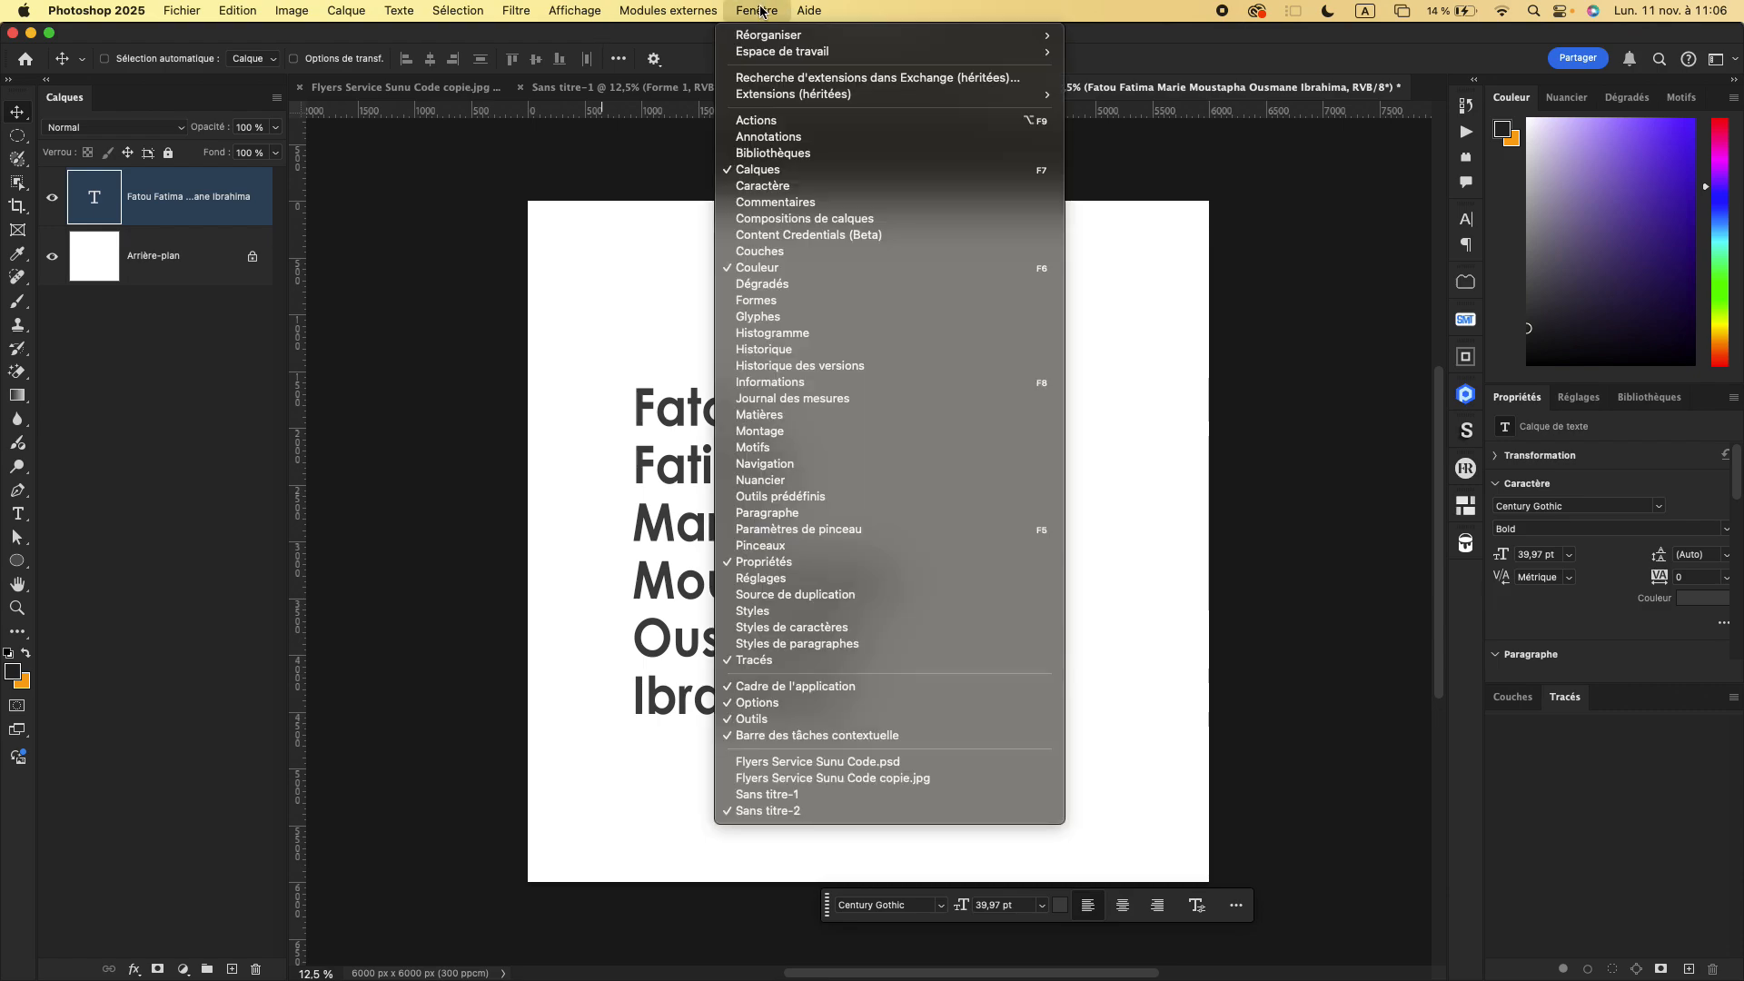
left_click(796, 186)
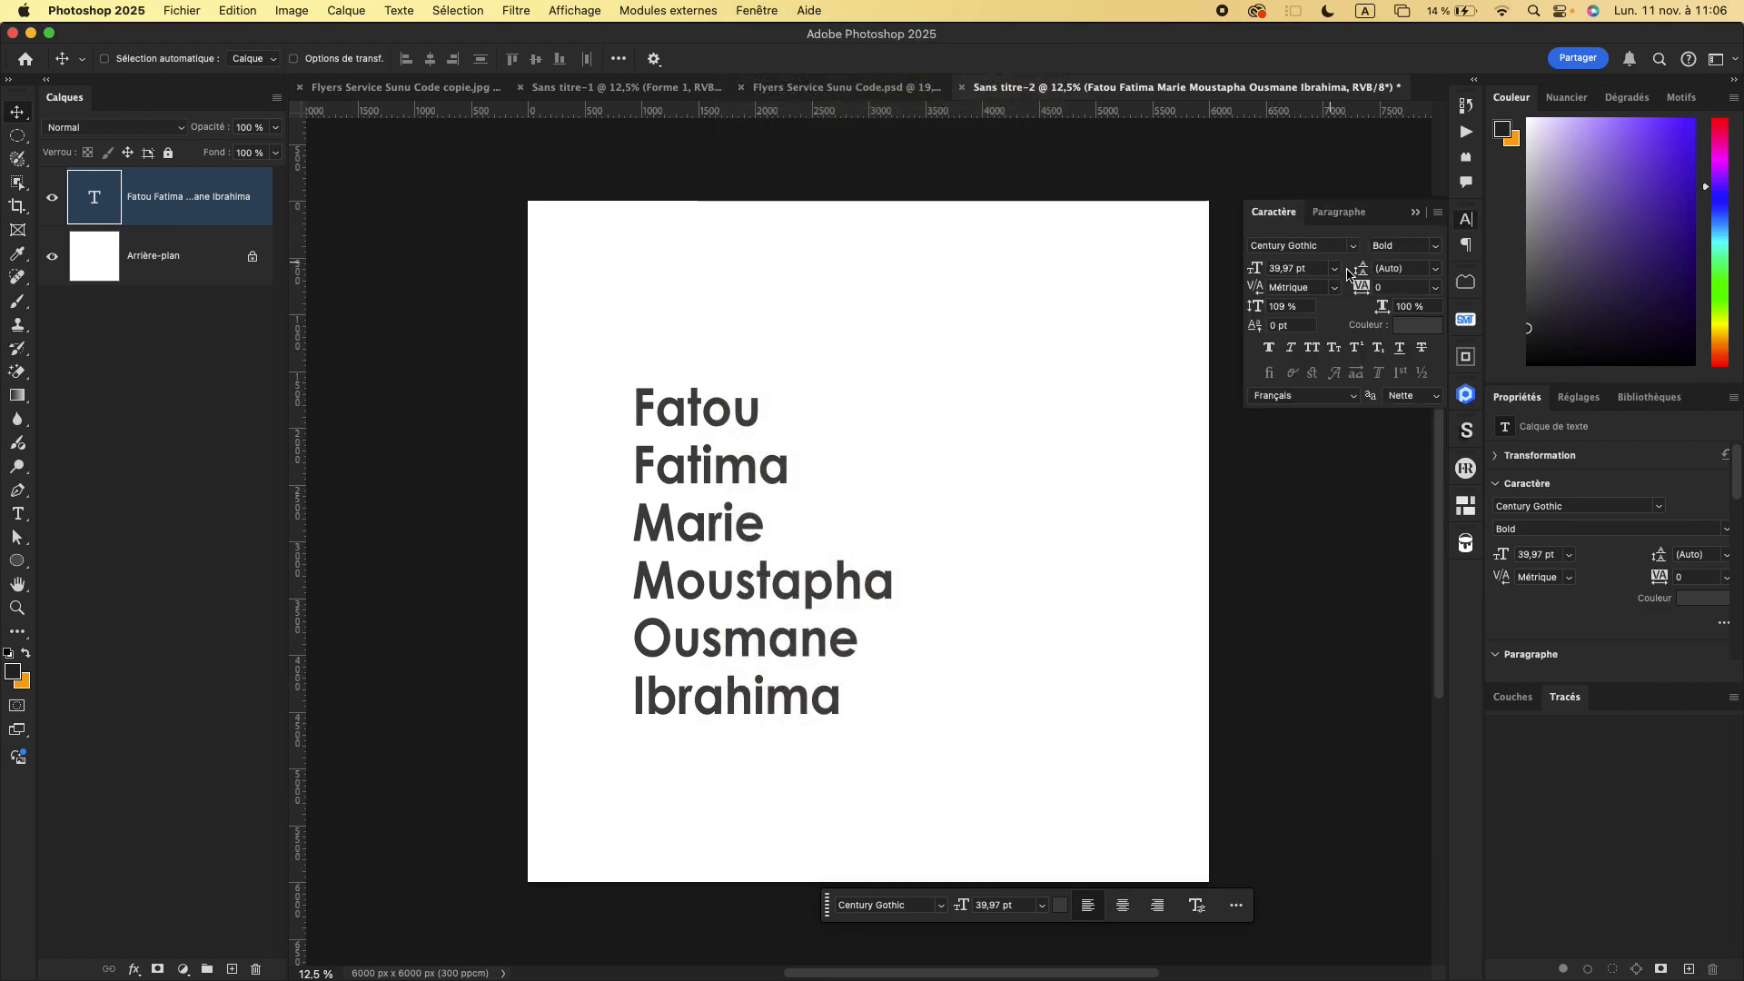
left_click_drag(1308, 269, 1259, 272)
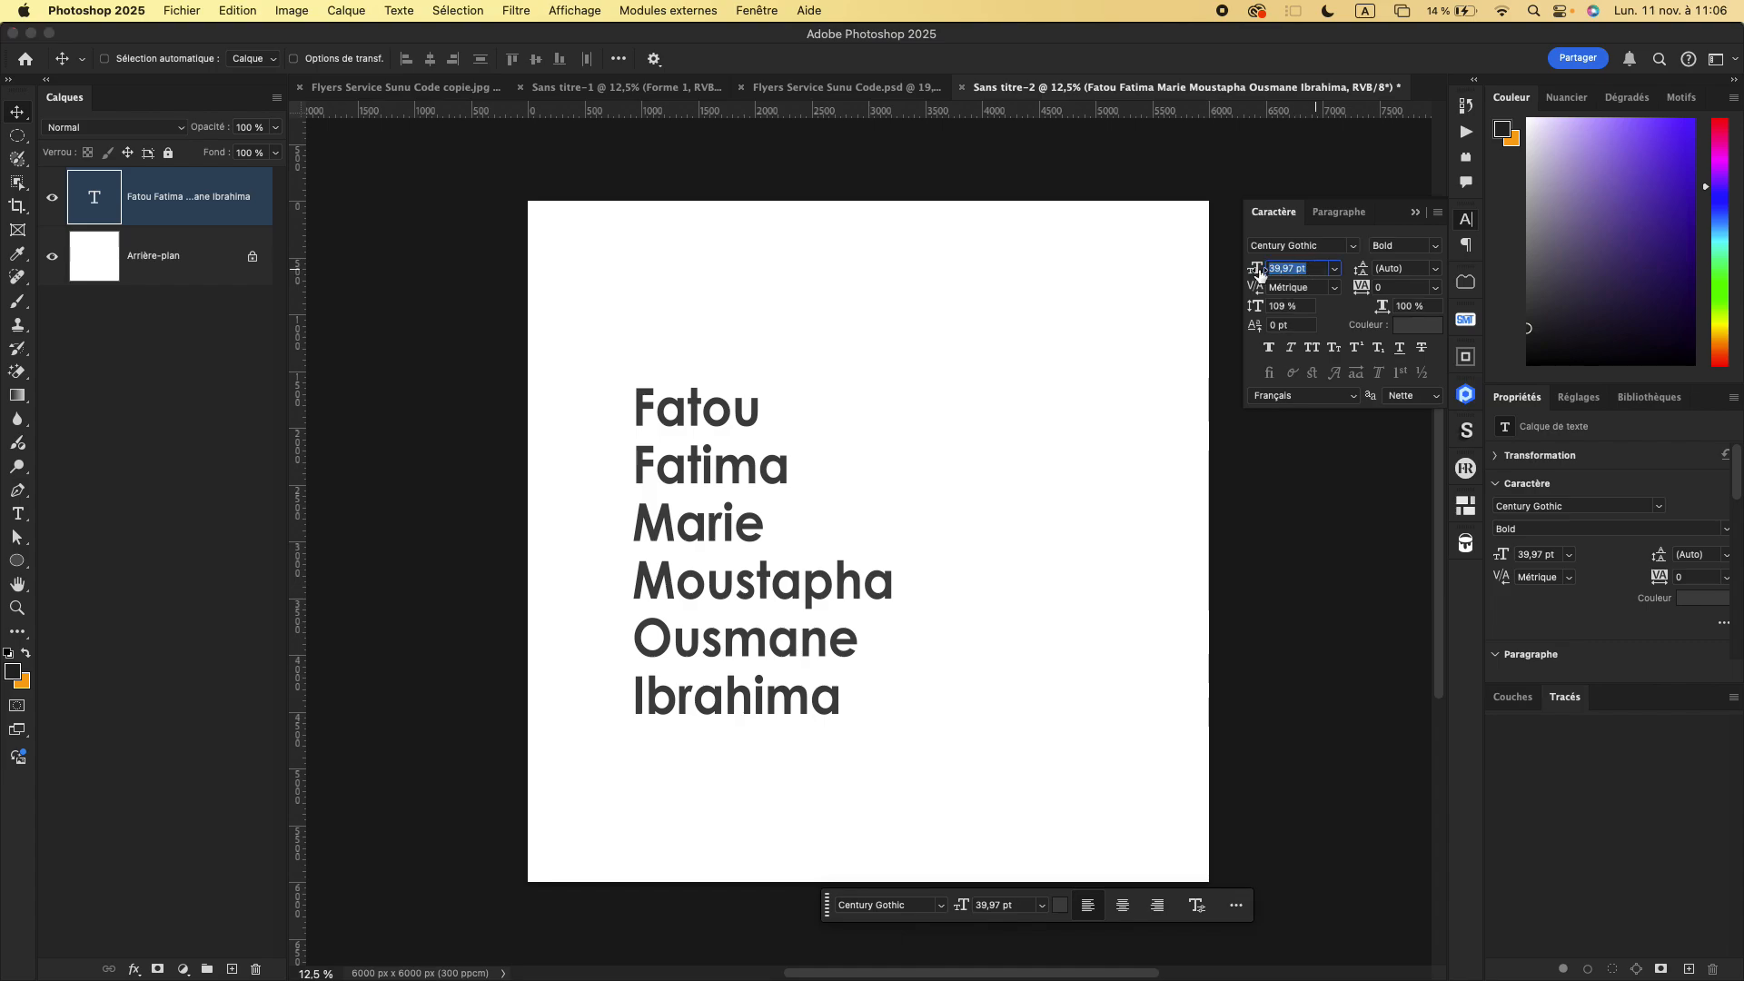
left_click(1403, 268)
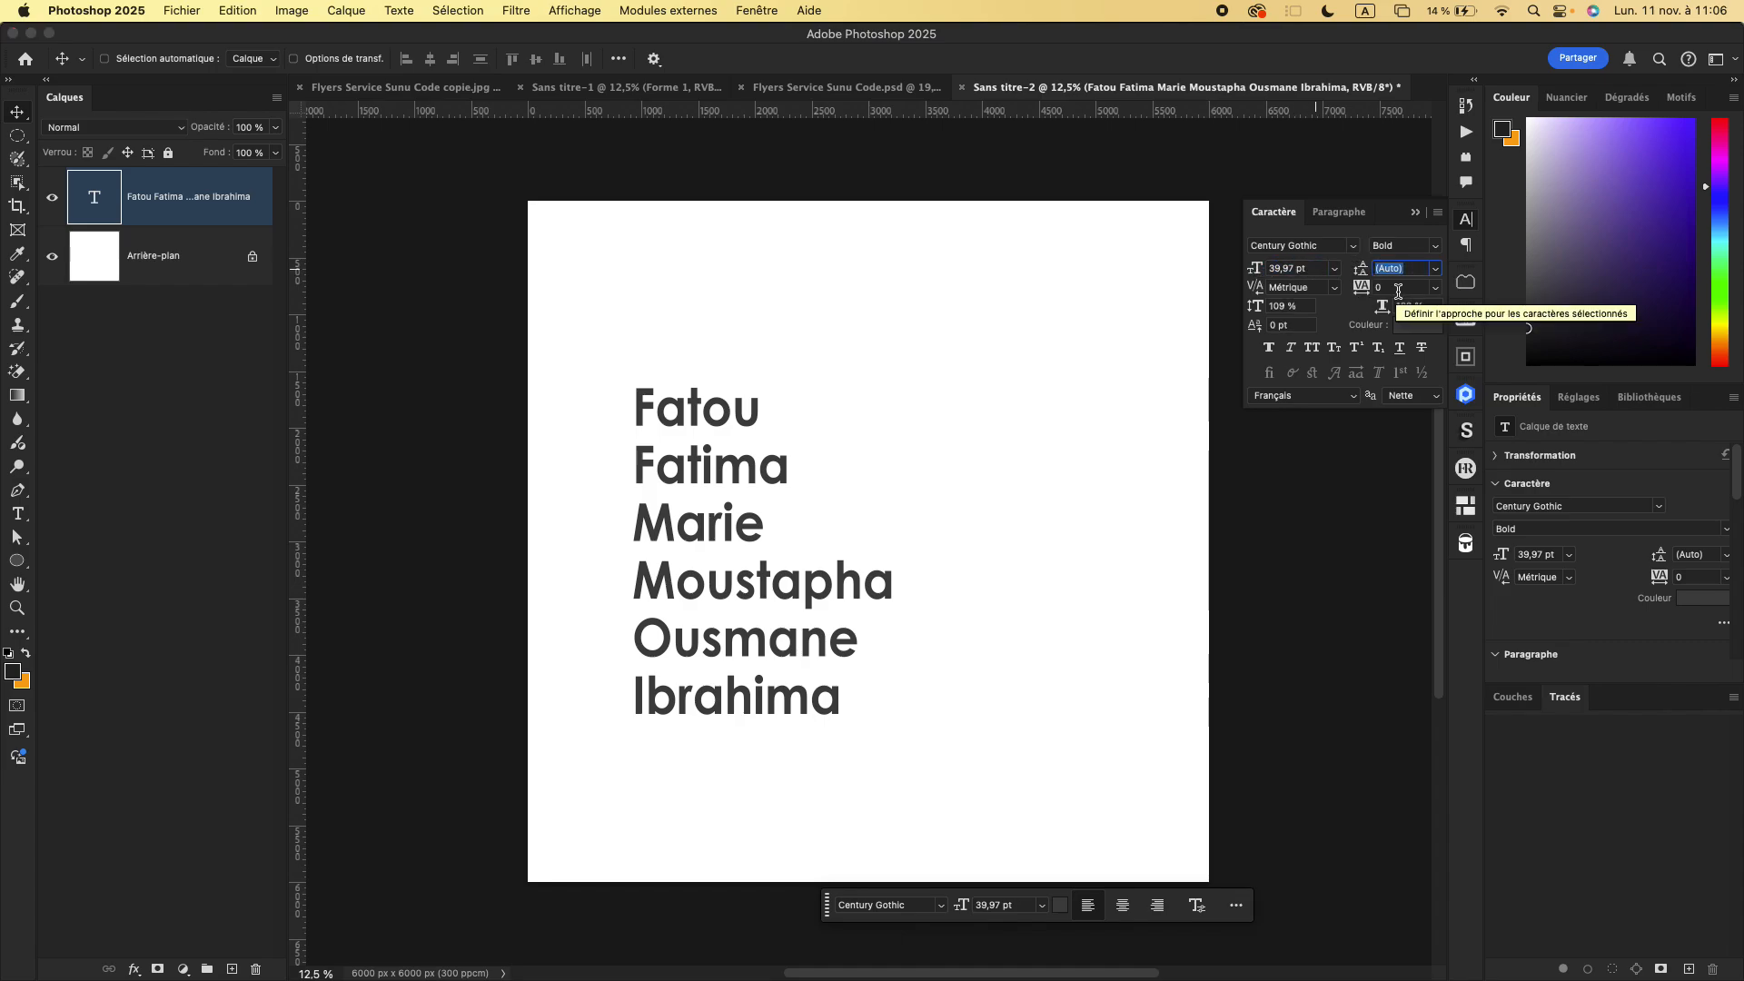
- Try tracking values of 200 and -100 on the name list and reset the tracking to 0
left_click(1359, 288)
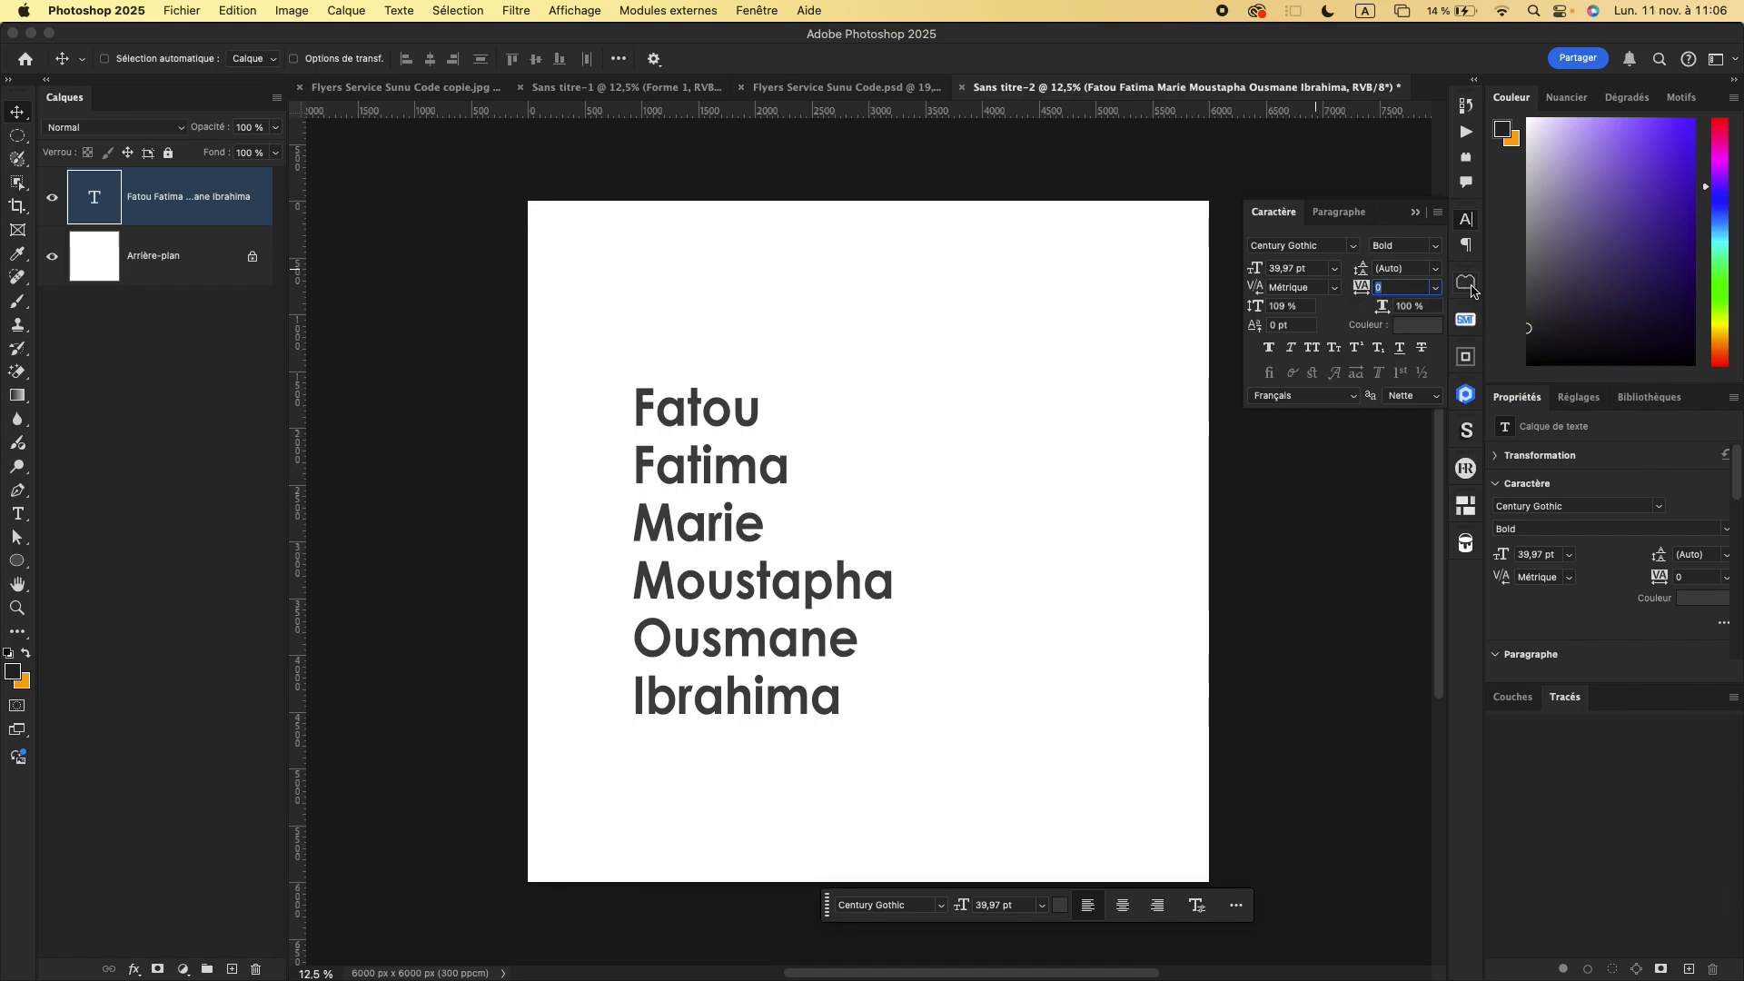
left_click(1436, 288)
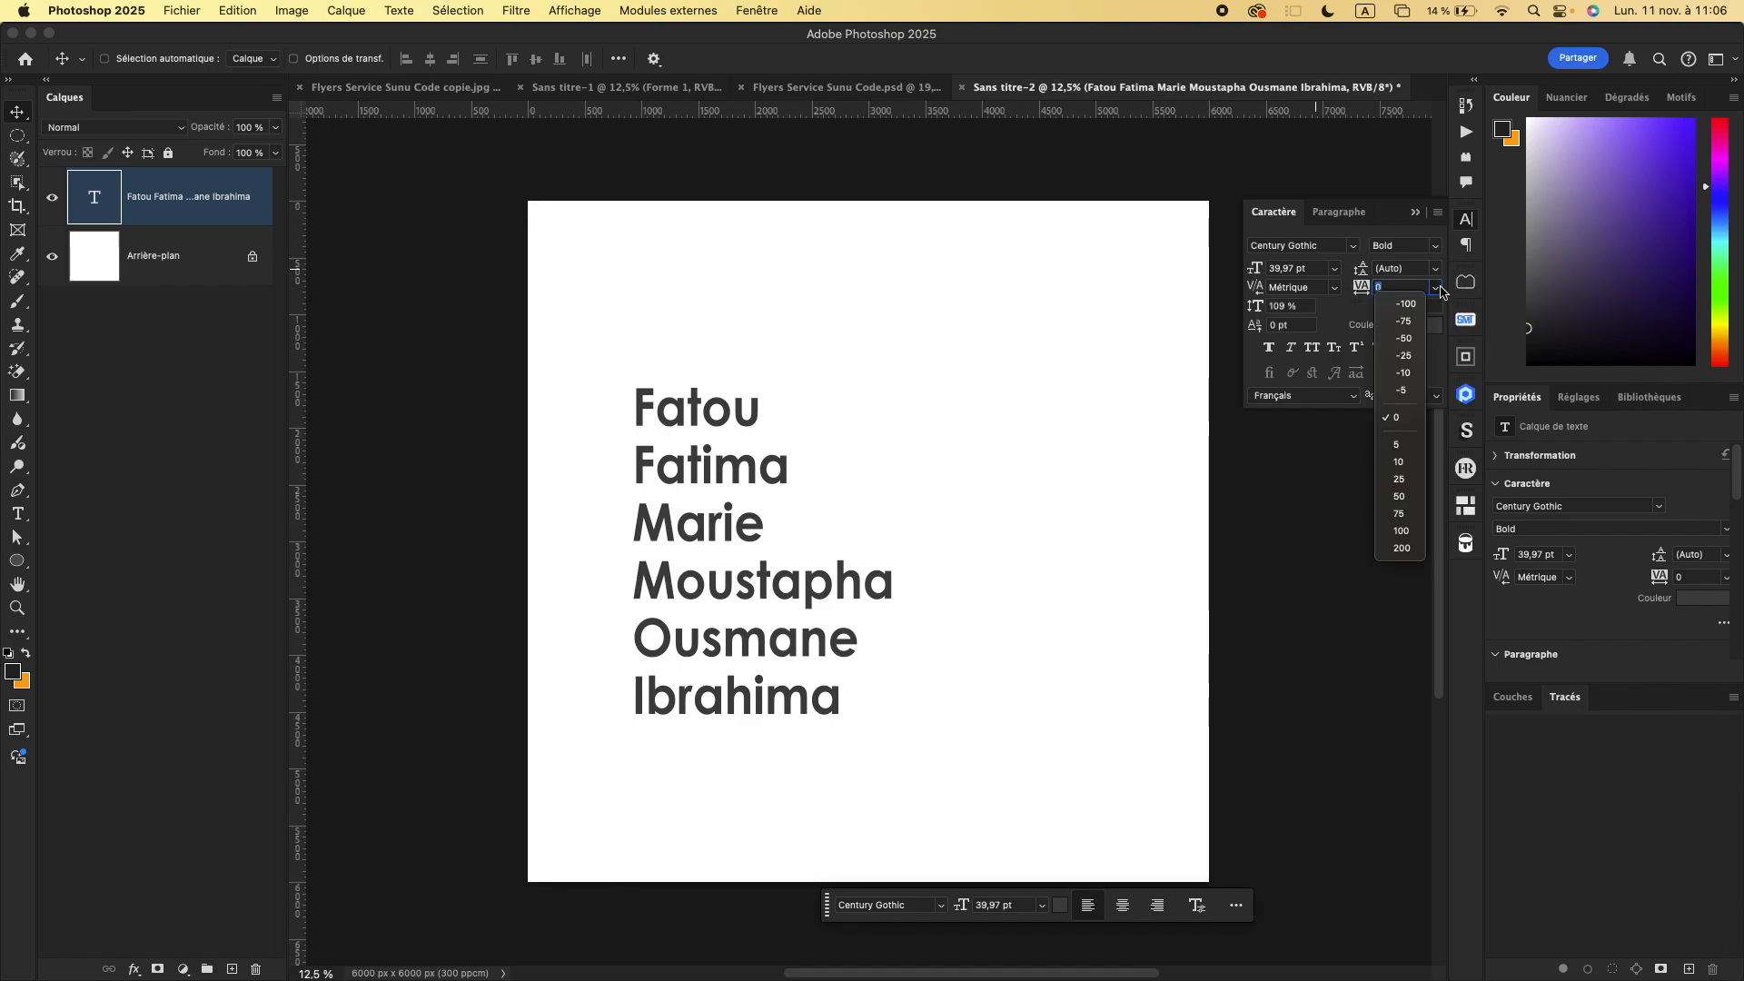
left_click(1402, 547)
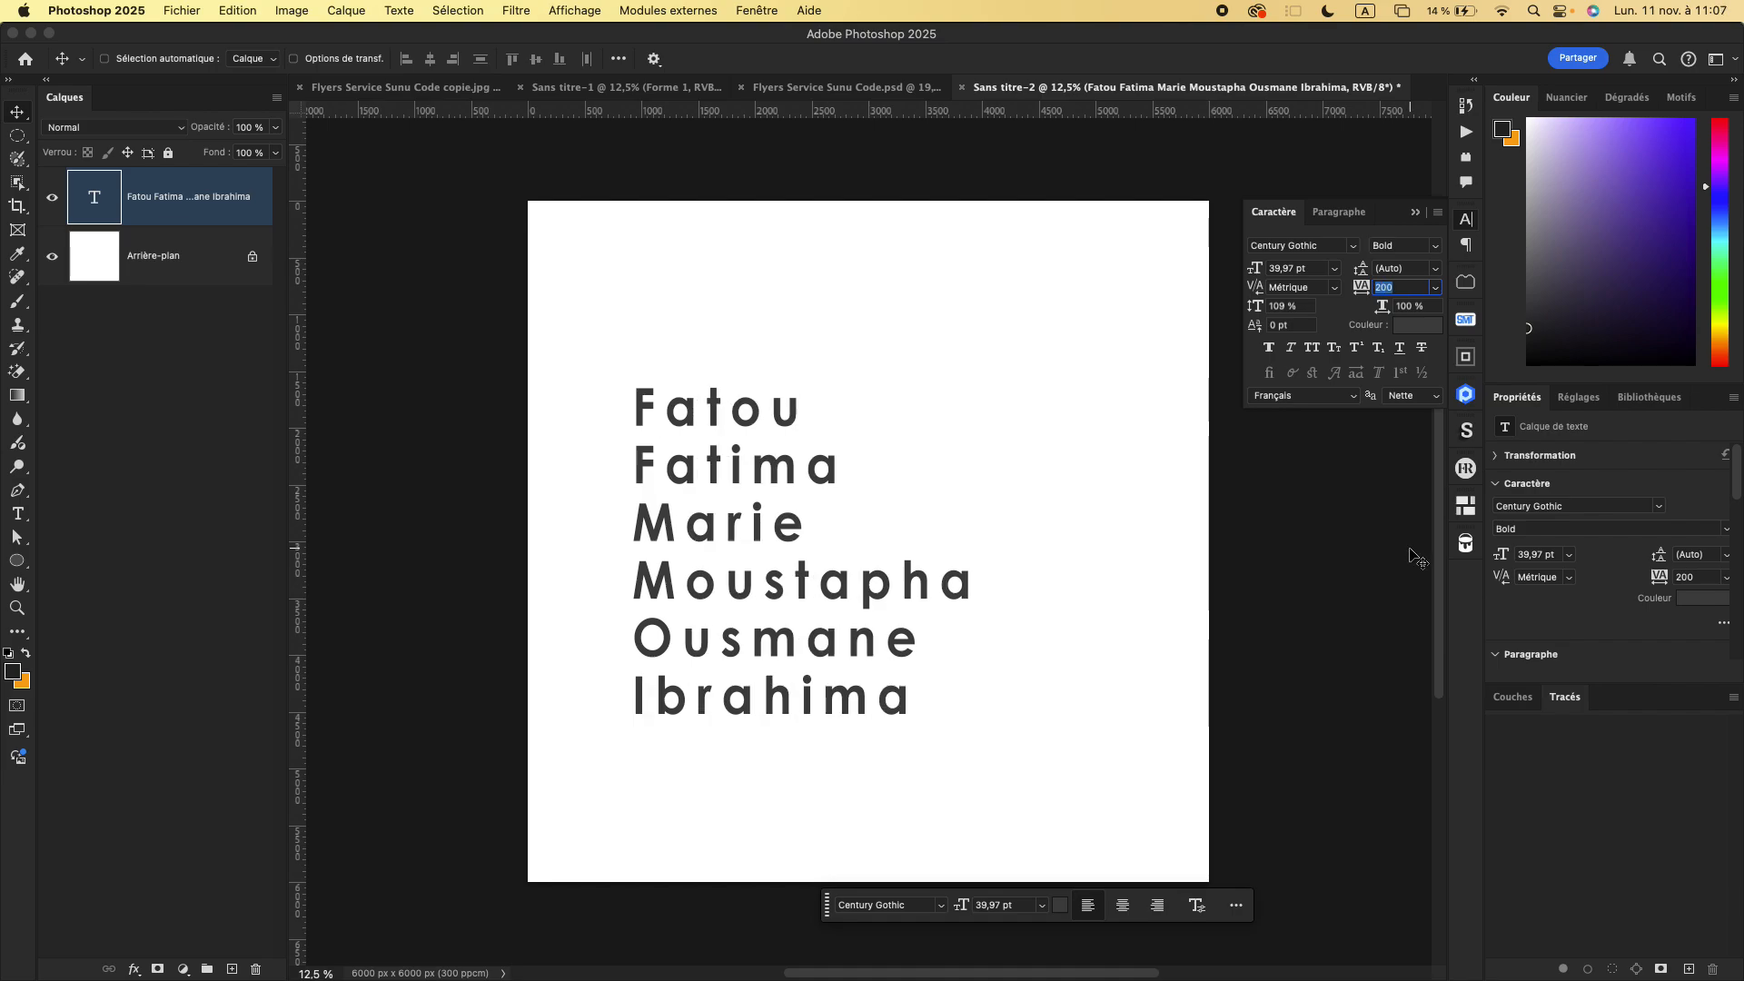
left_click(1435, 288)
left_click(1407, 304)
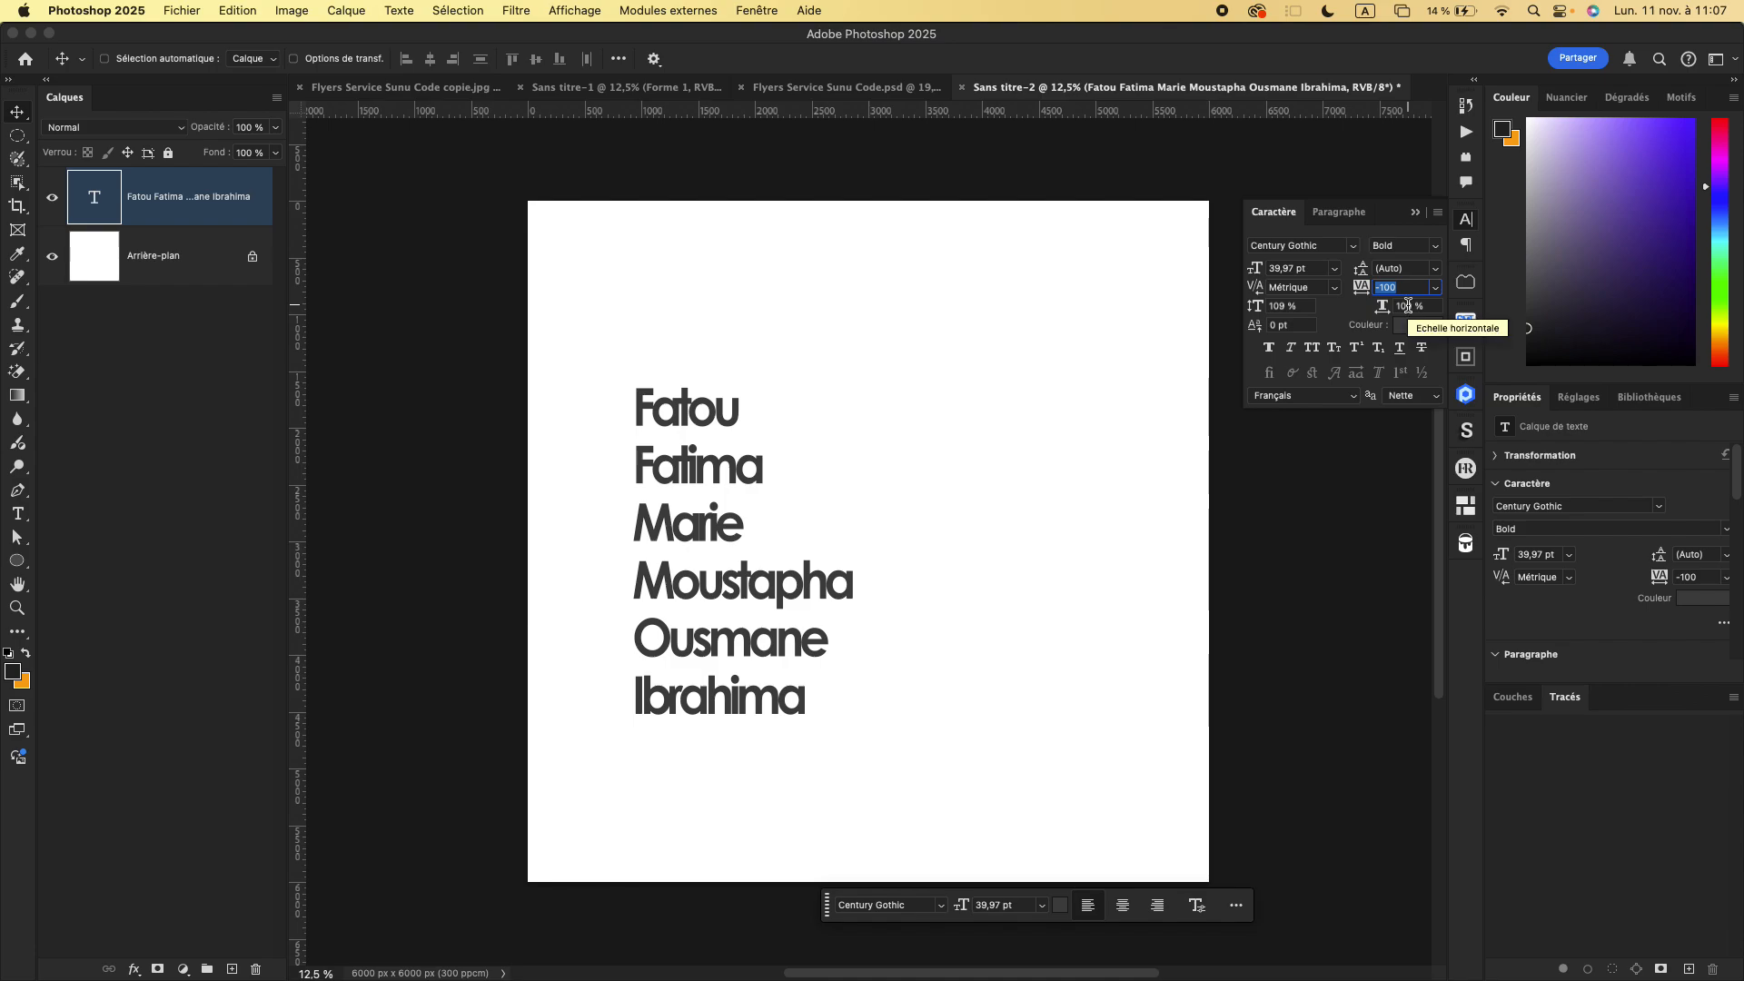
left_click(1435, 288)
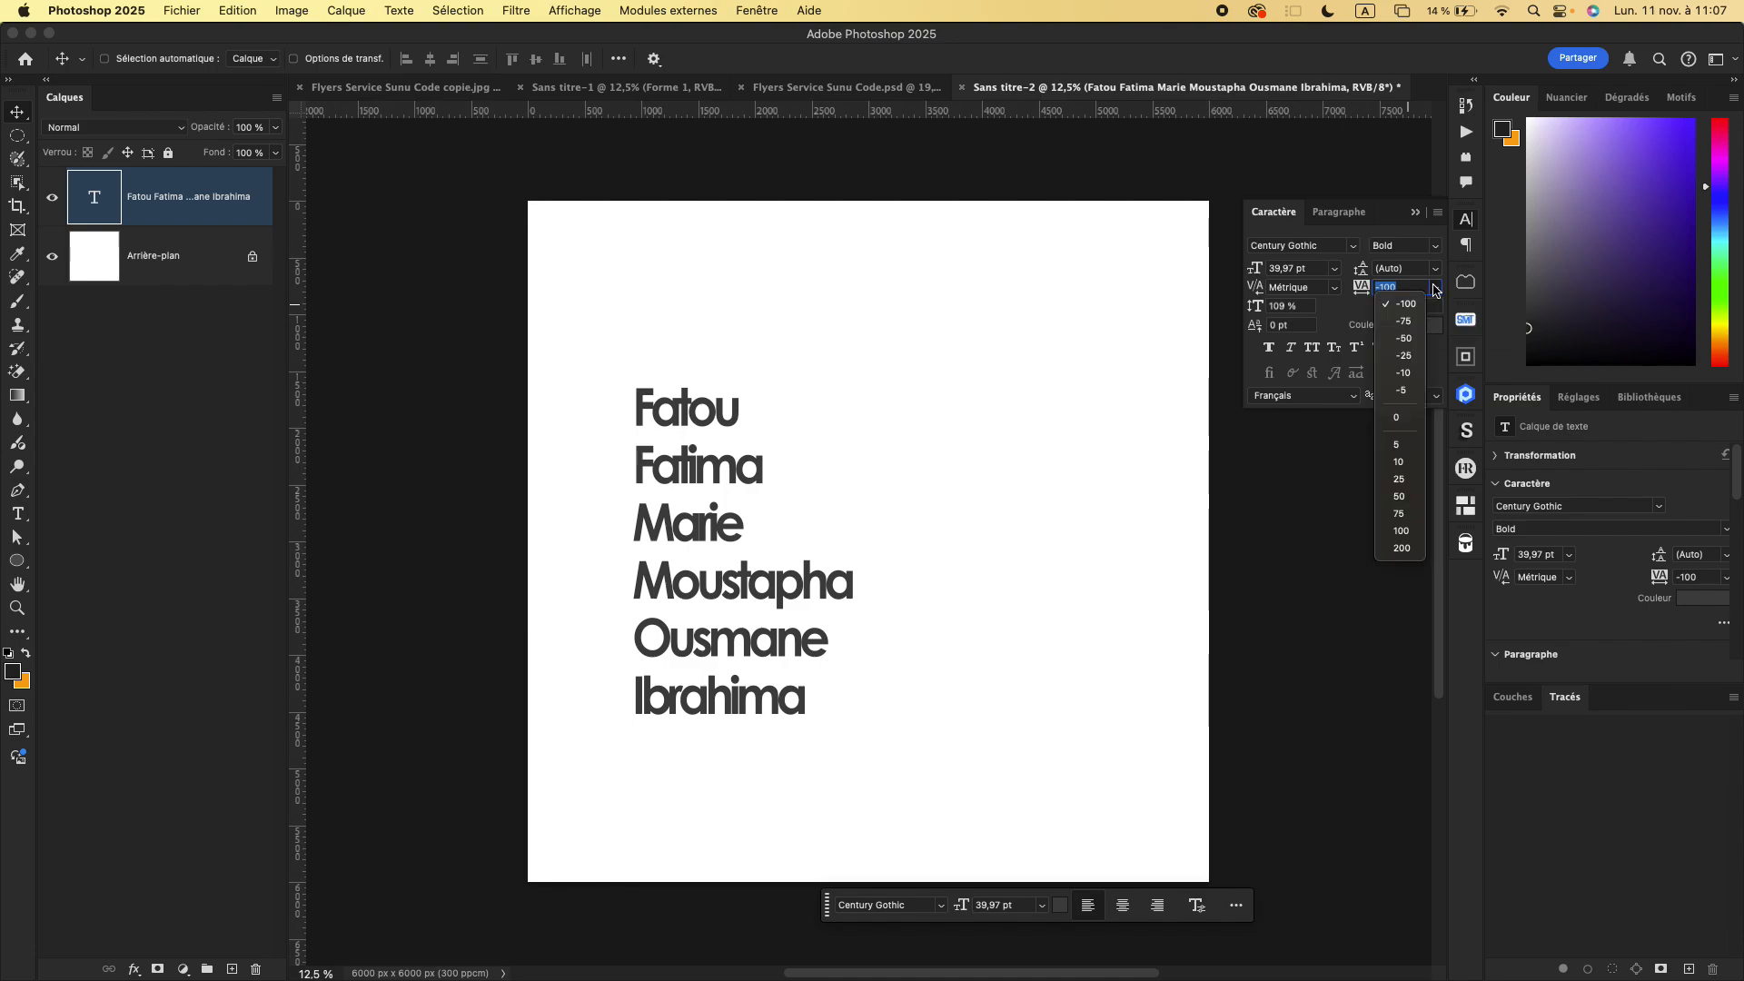
left_click(1399, 418)
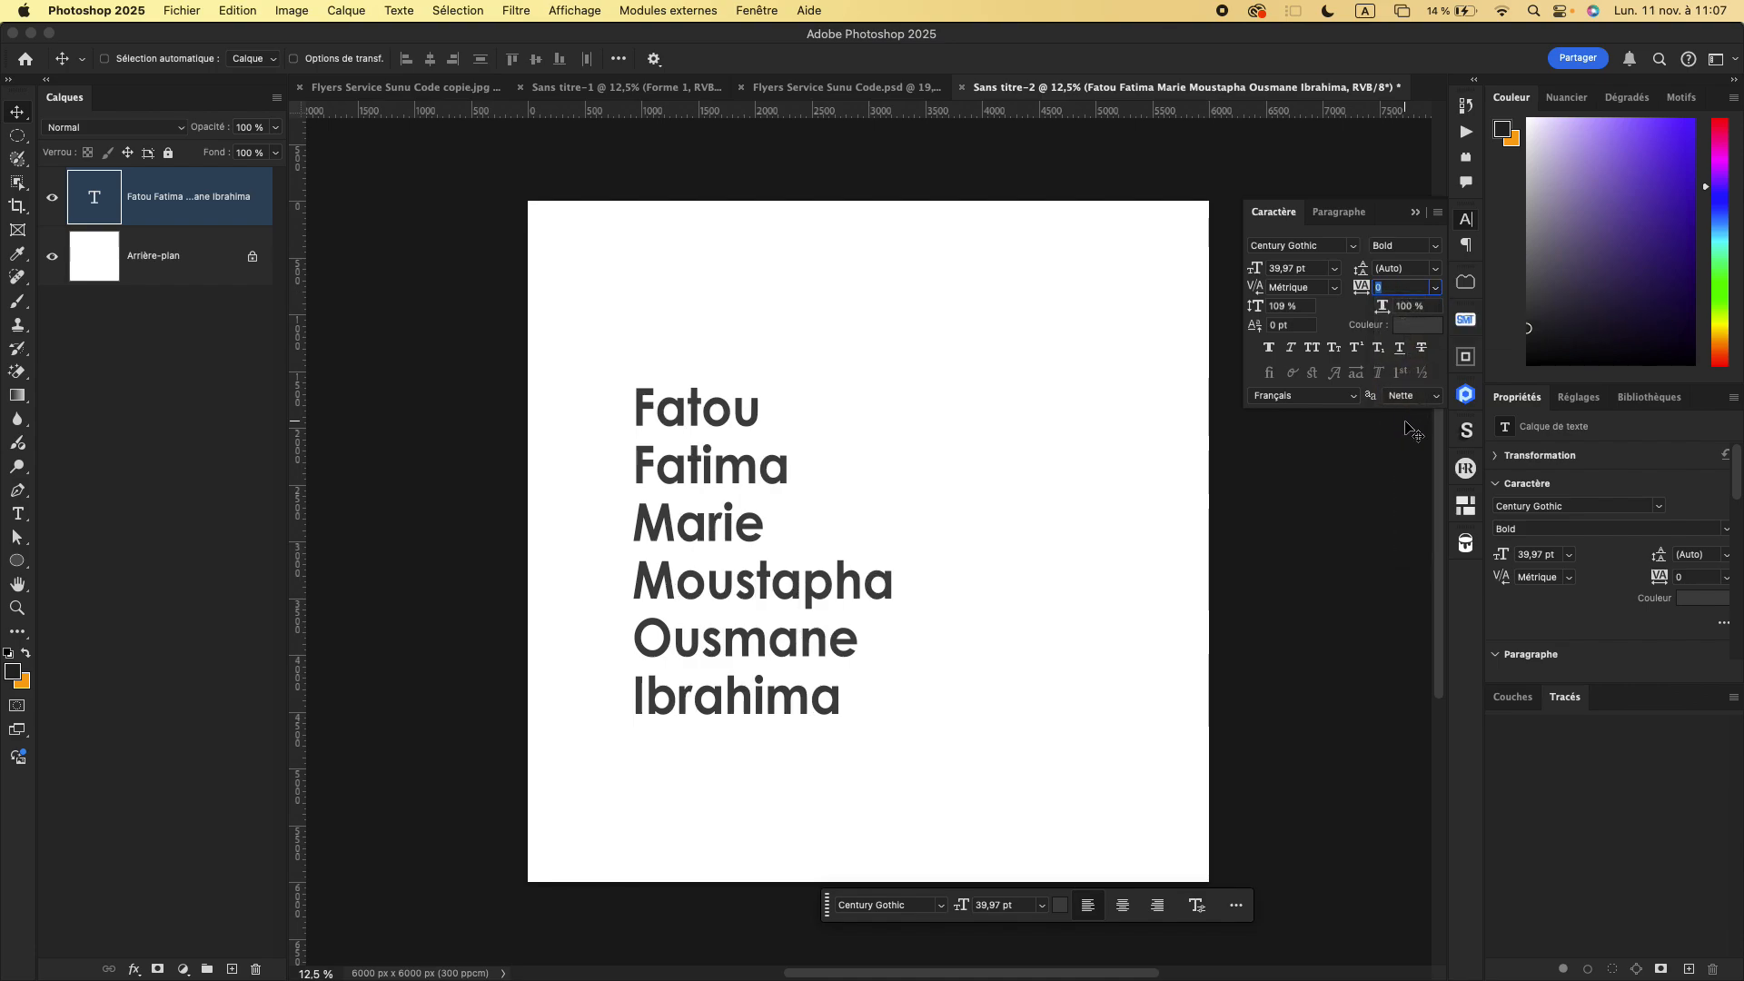
- Set the leading of the name list to 72 pt and move the text block up on the page
left_click(1436, 270)
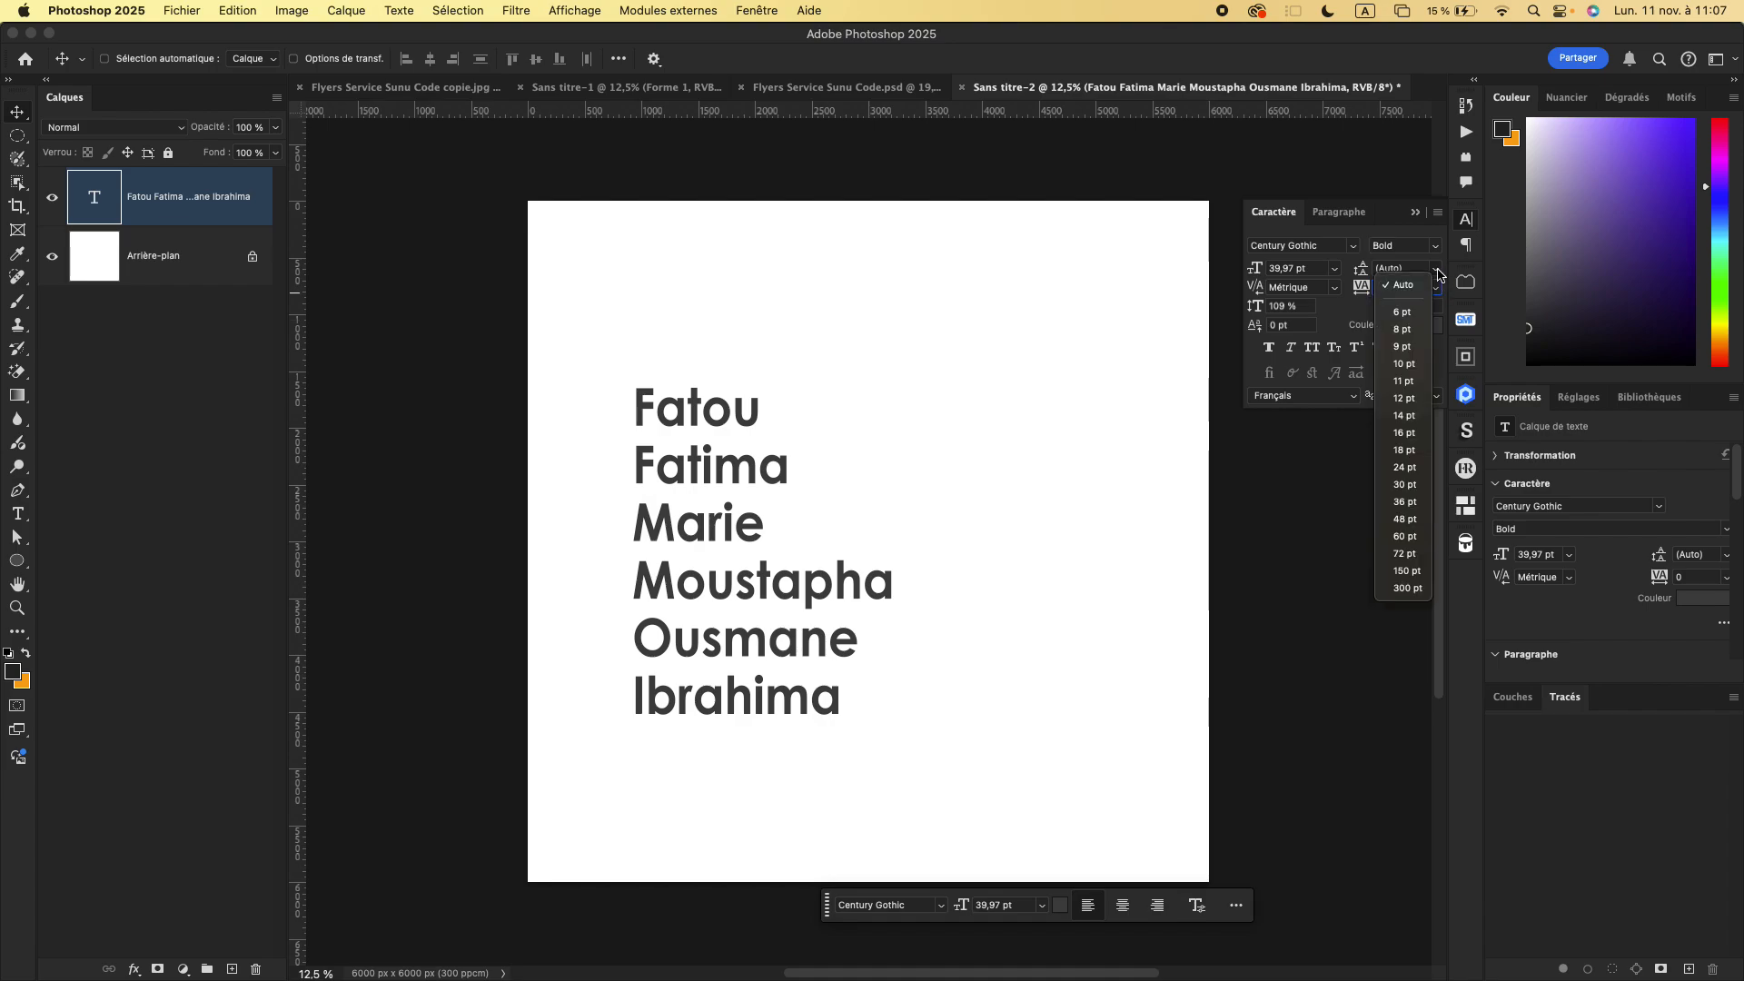
left_click(1438, 274)
left_click(1438, 273)
left_click(1395, 556)
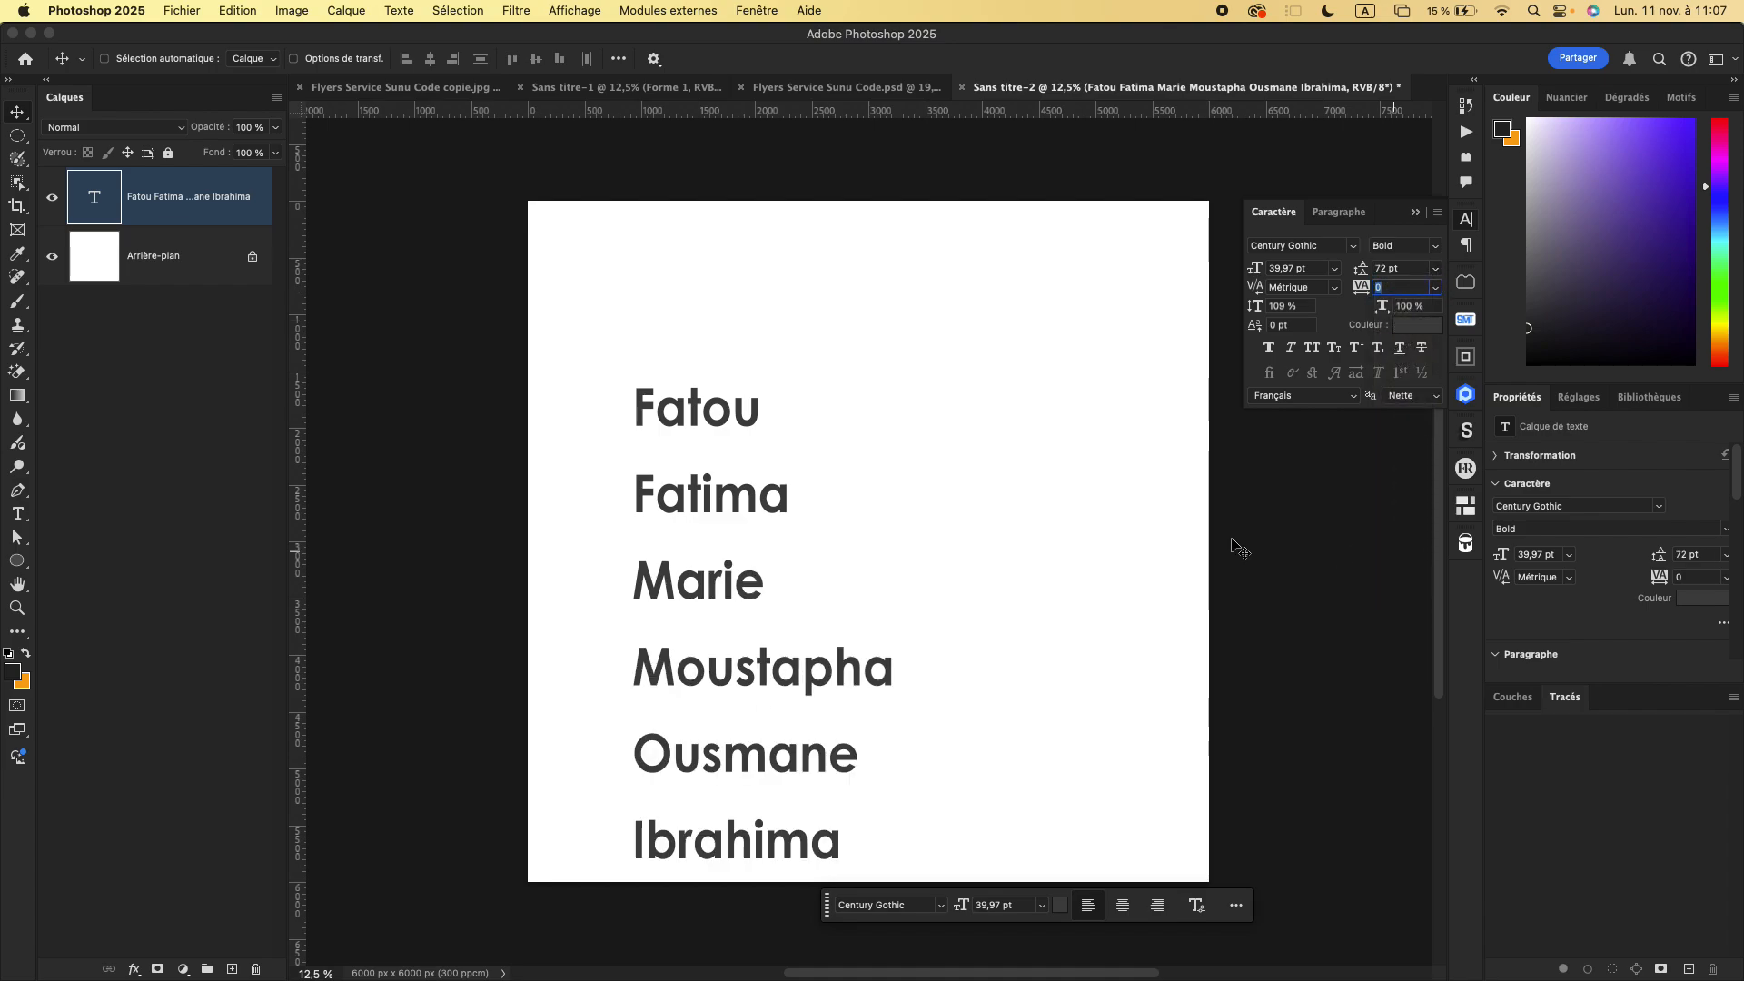
left_click_drag(702, 492, 706, 456)
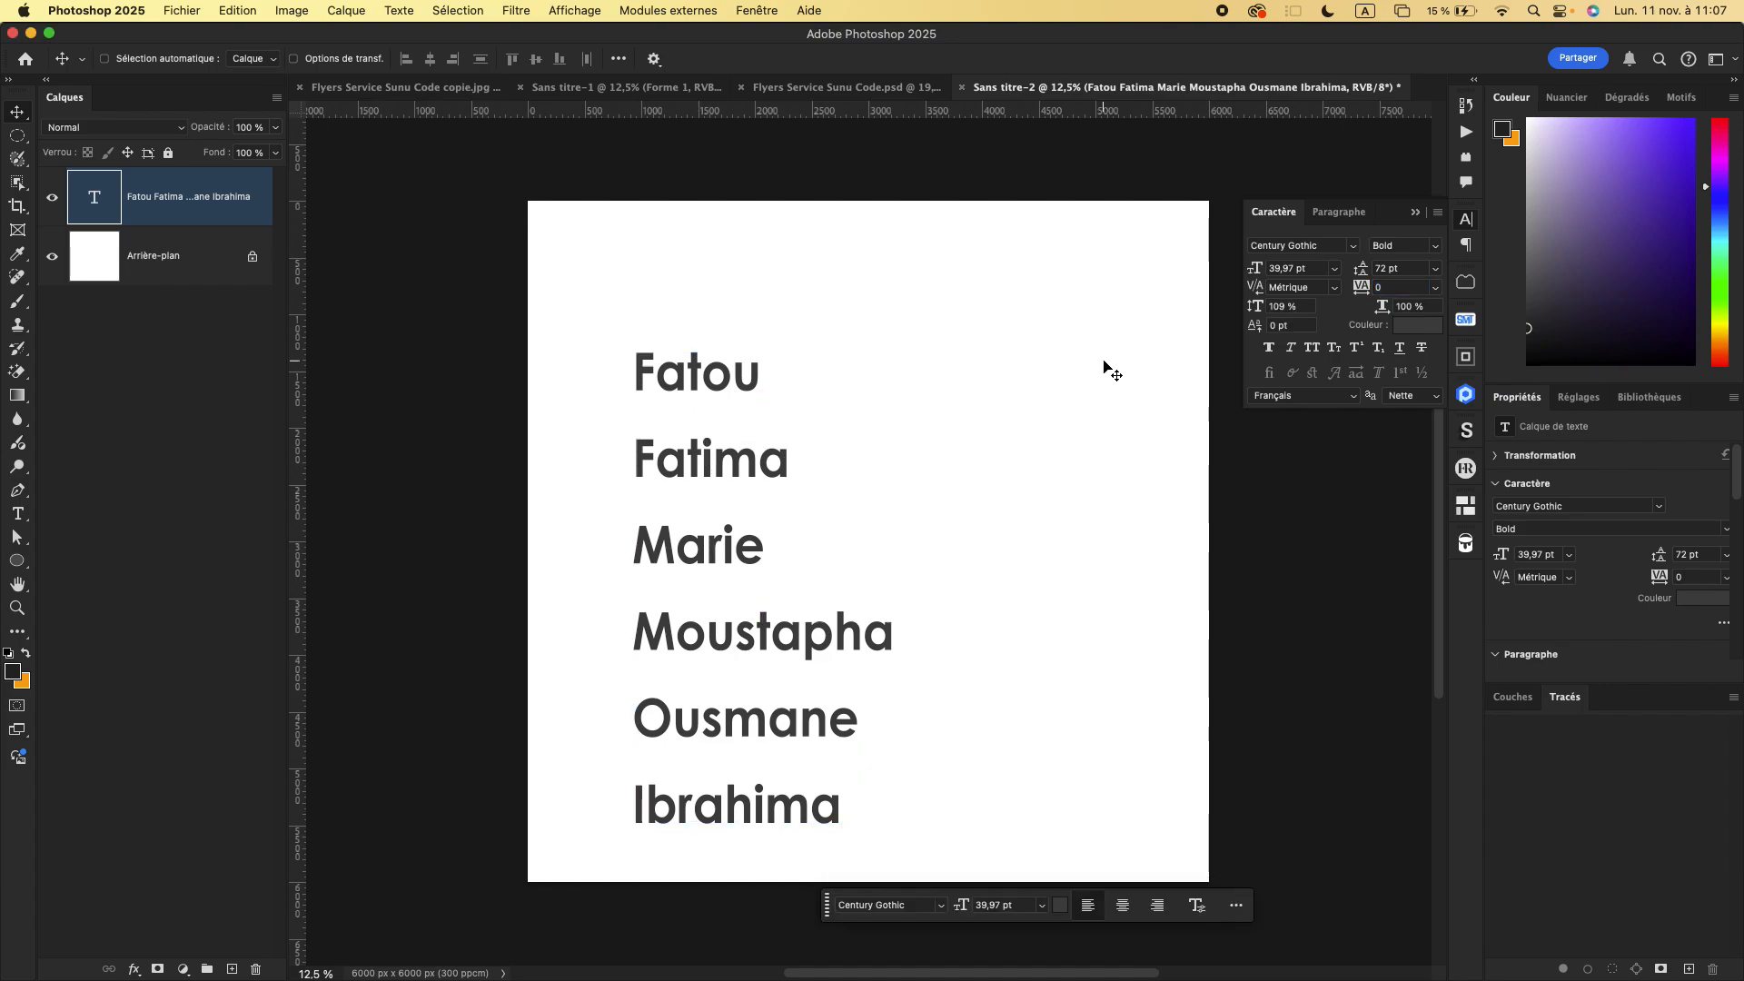
- Set the leading of the name list to 66 pt and move the text block up and right toward the page centre
left_click(1407, 273)
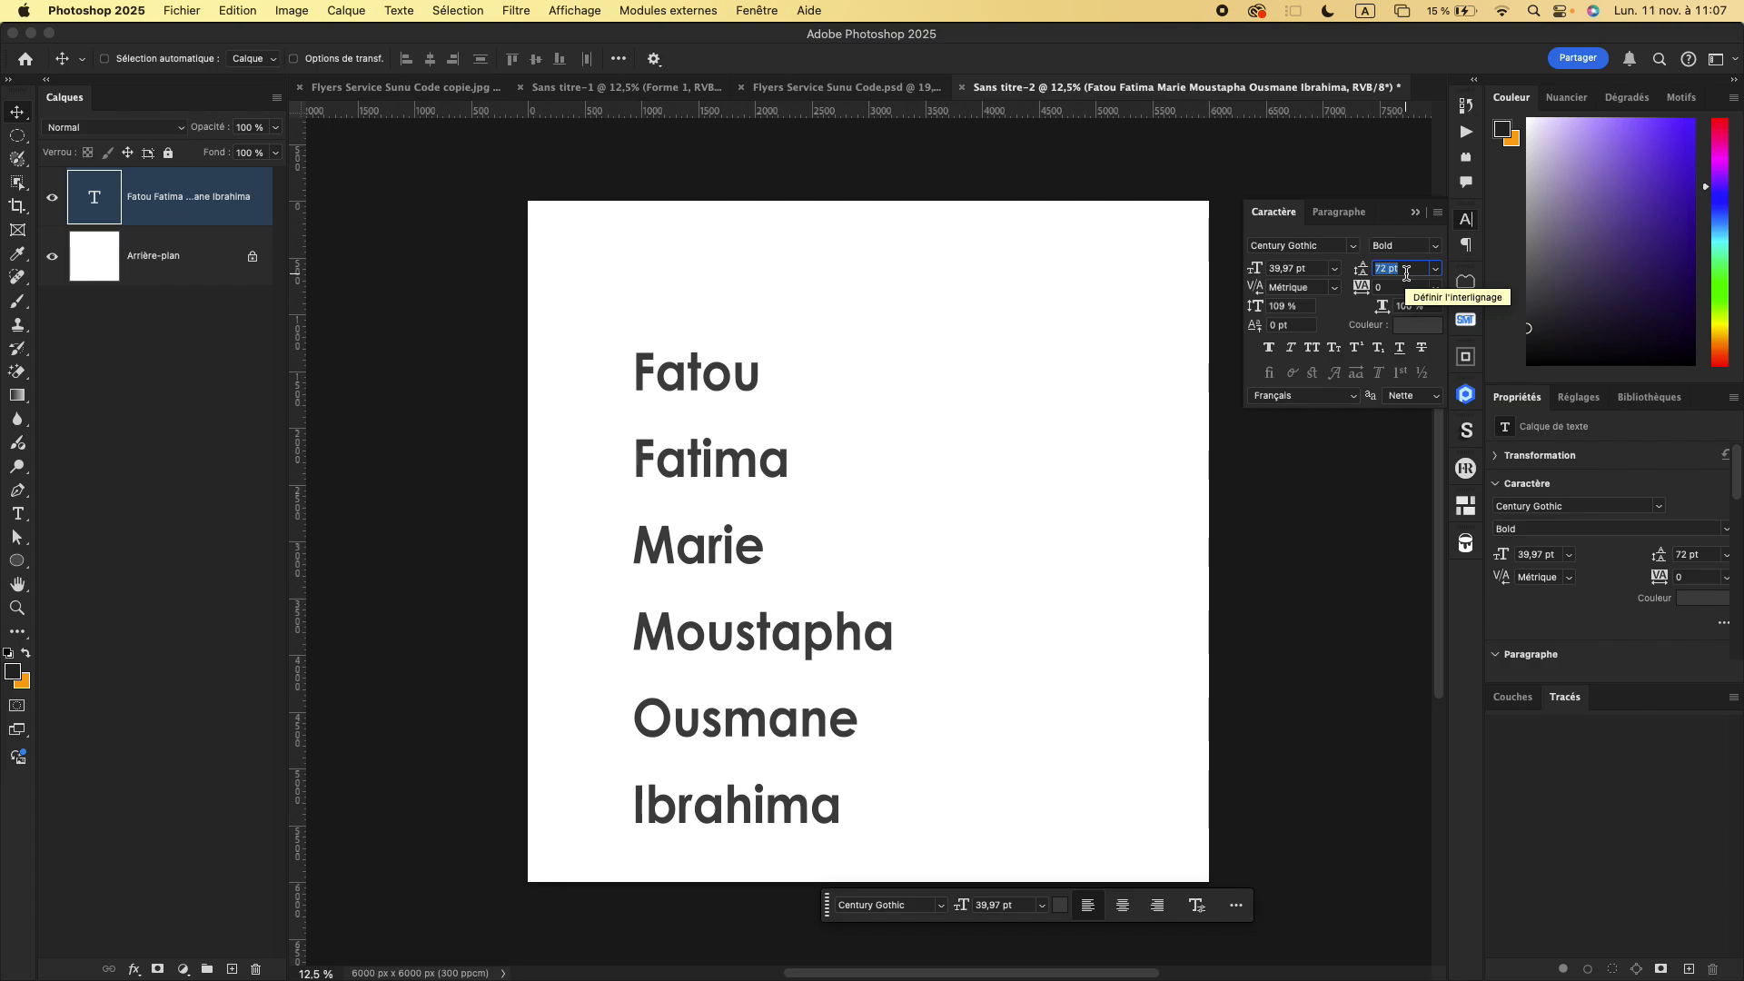
key("Up")
key("Up")
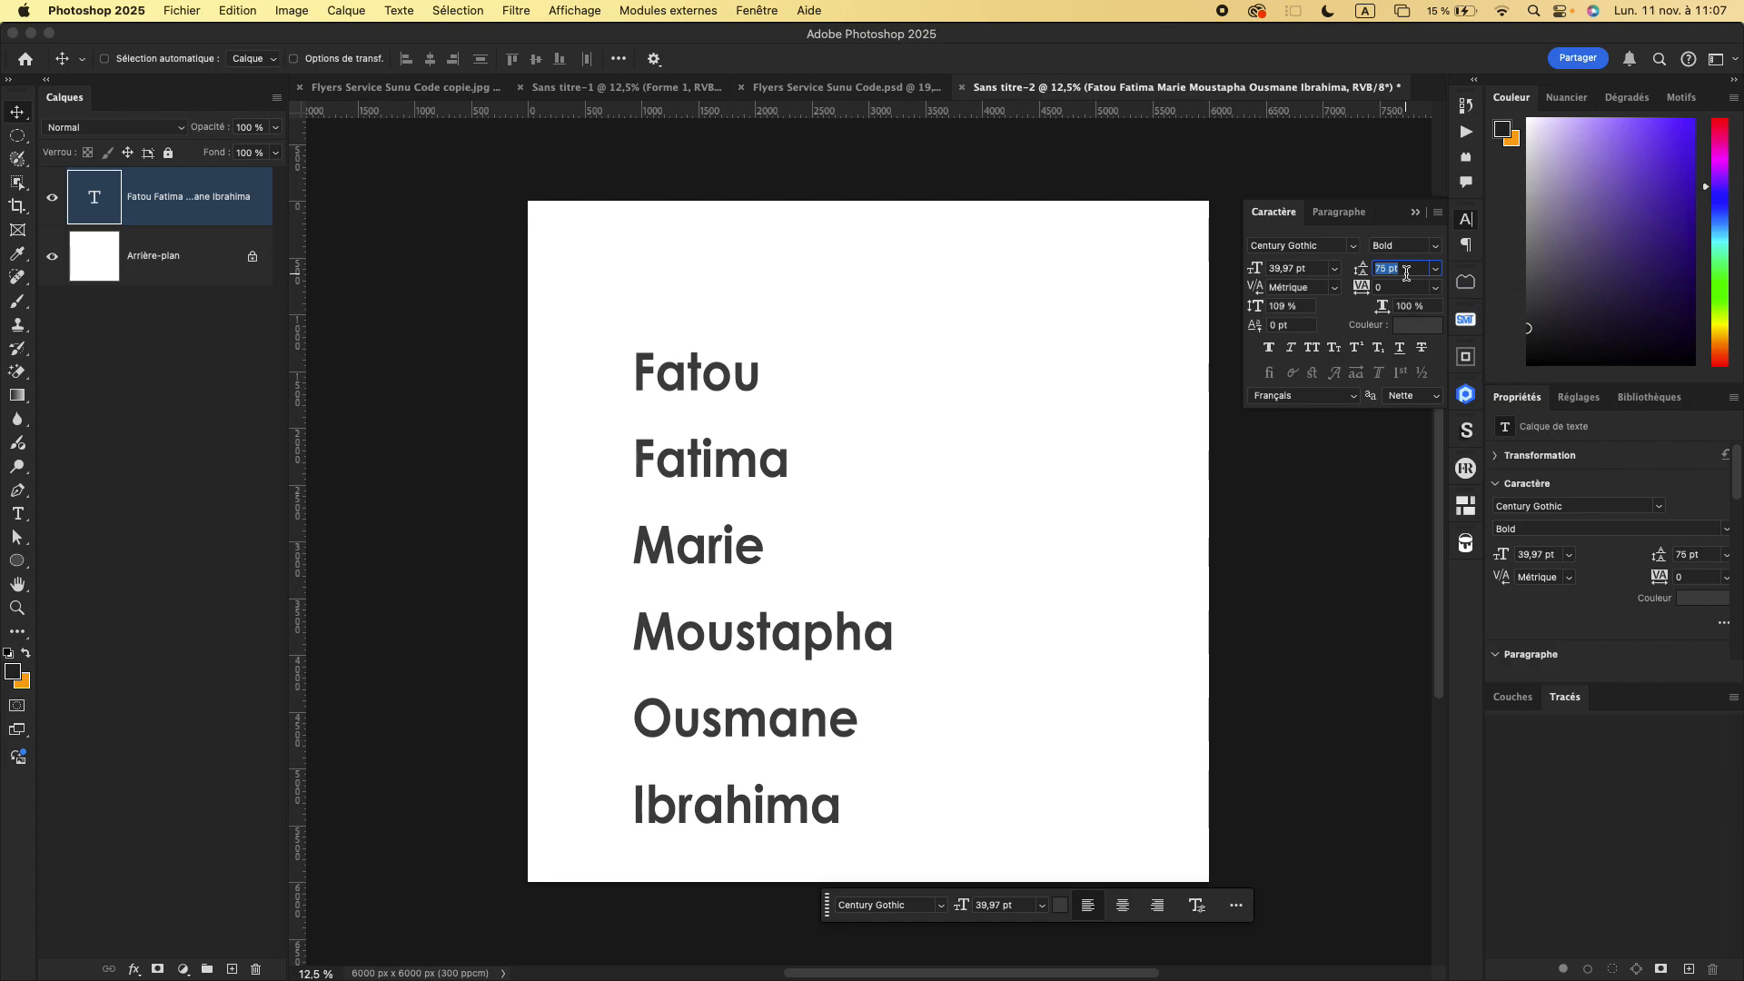
key("Down")
key("Down")
key("Down")
key("Down")
key("Down")
key("Down")
key("Down")
key("Return")
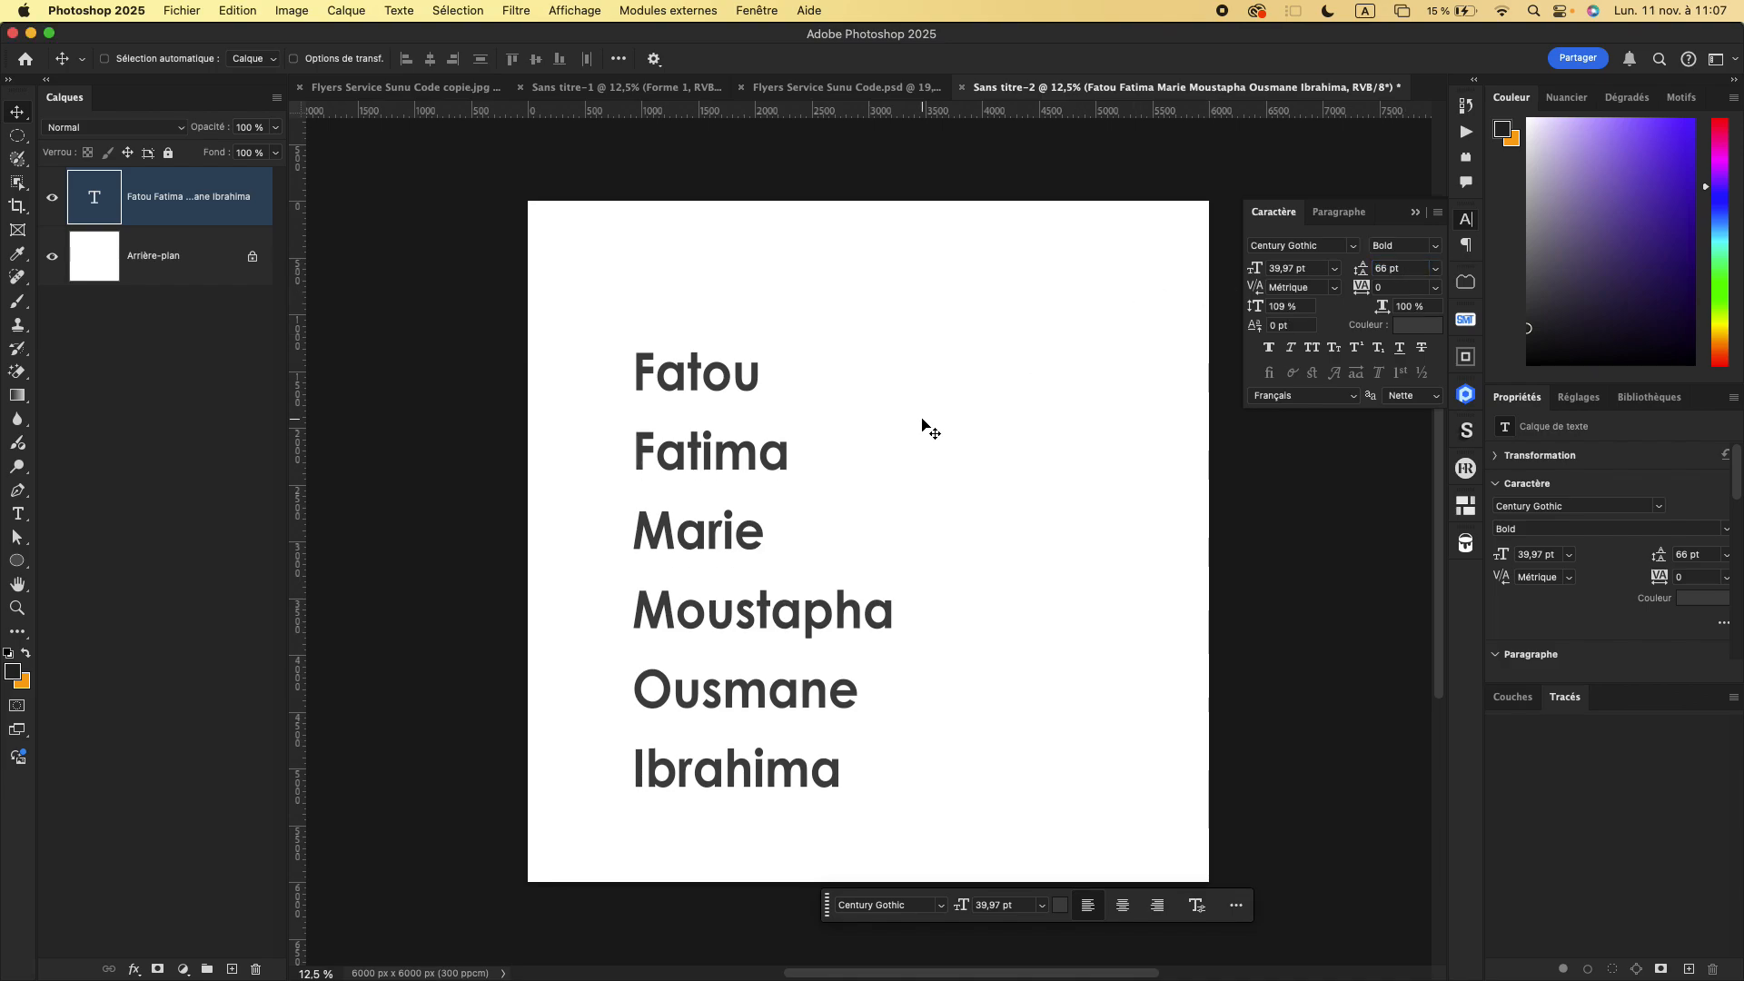
left_click_drag(769, 458, 795, 433)
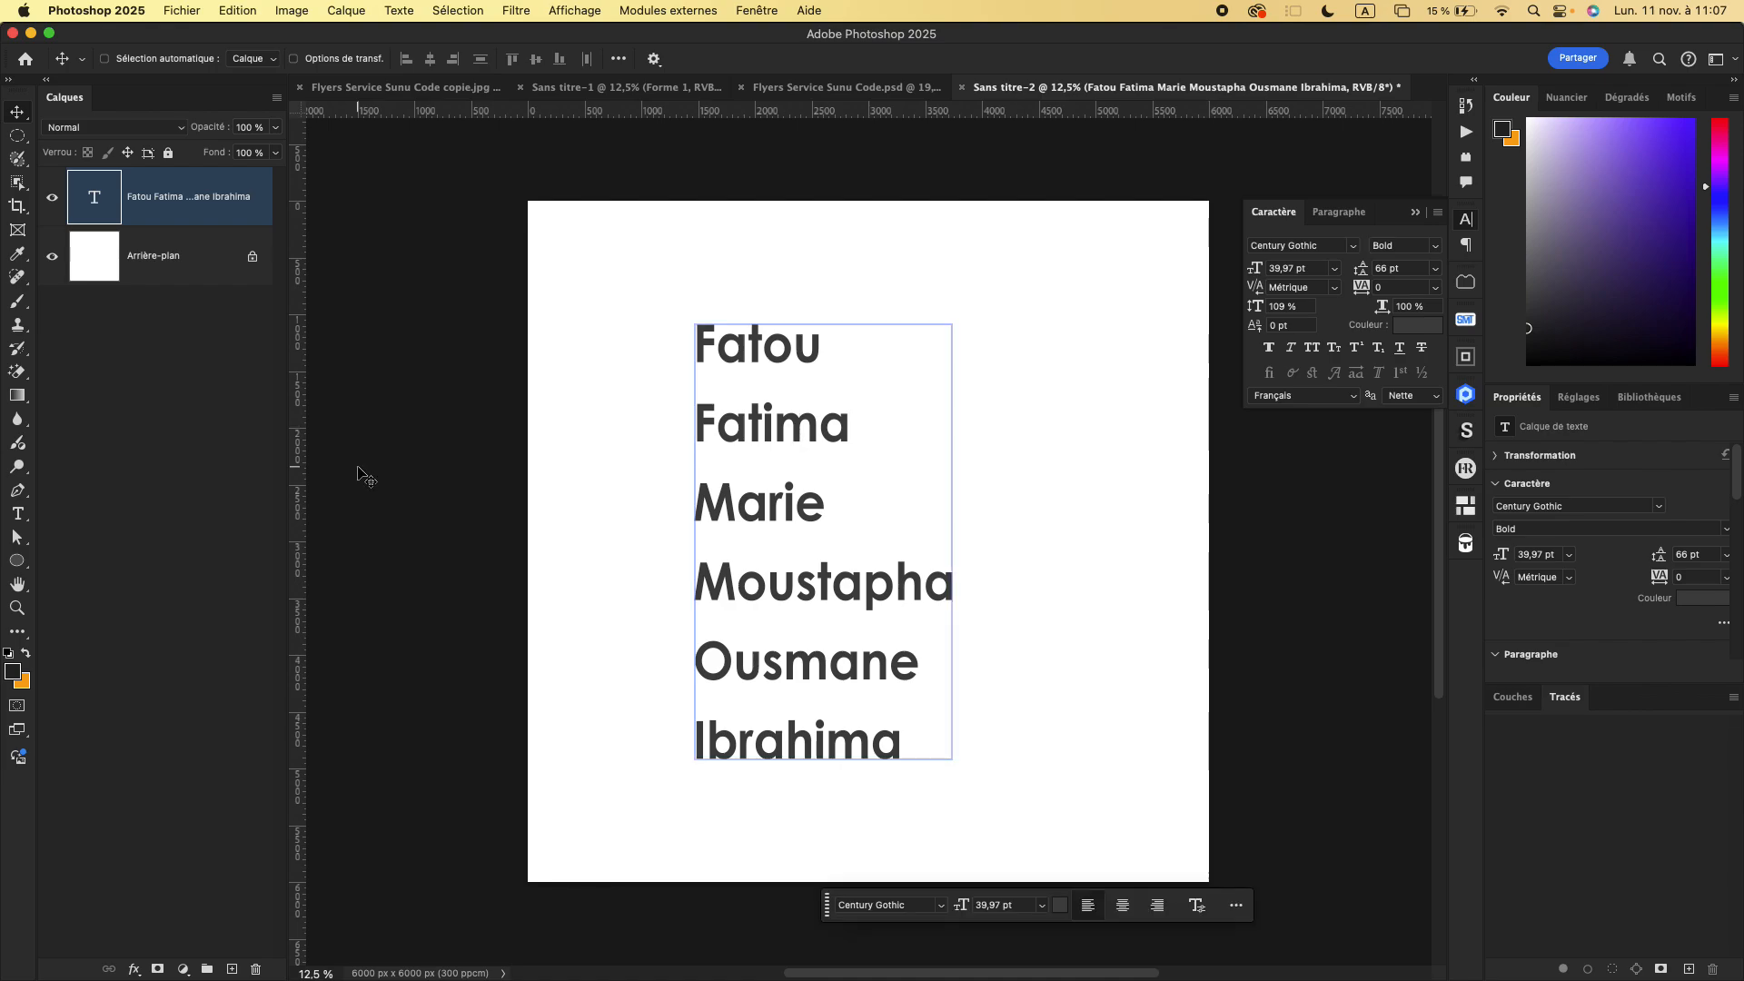
- Draw a small five-sided polygon about 125 × 119 px before the first name, using the Polygon tool
left_click(18, 609)
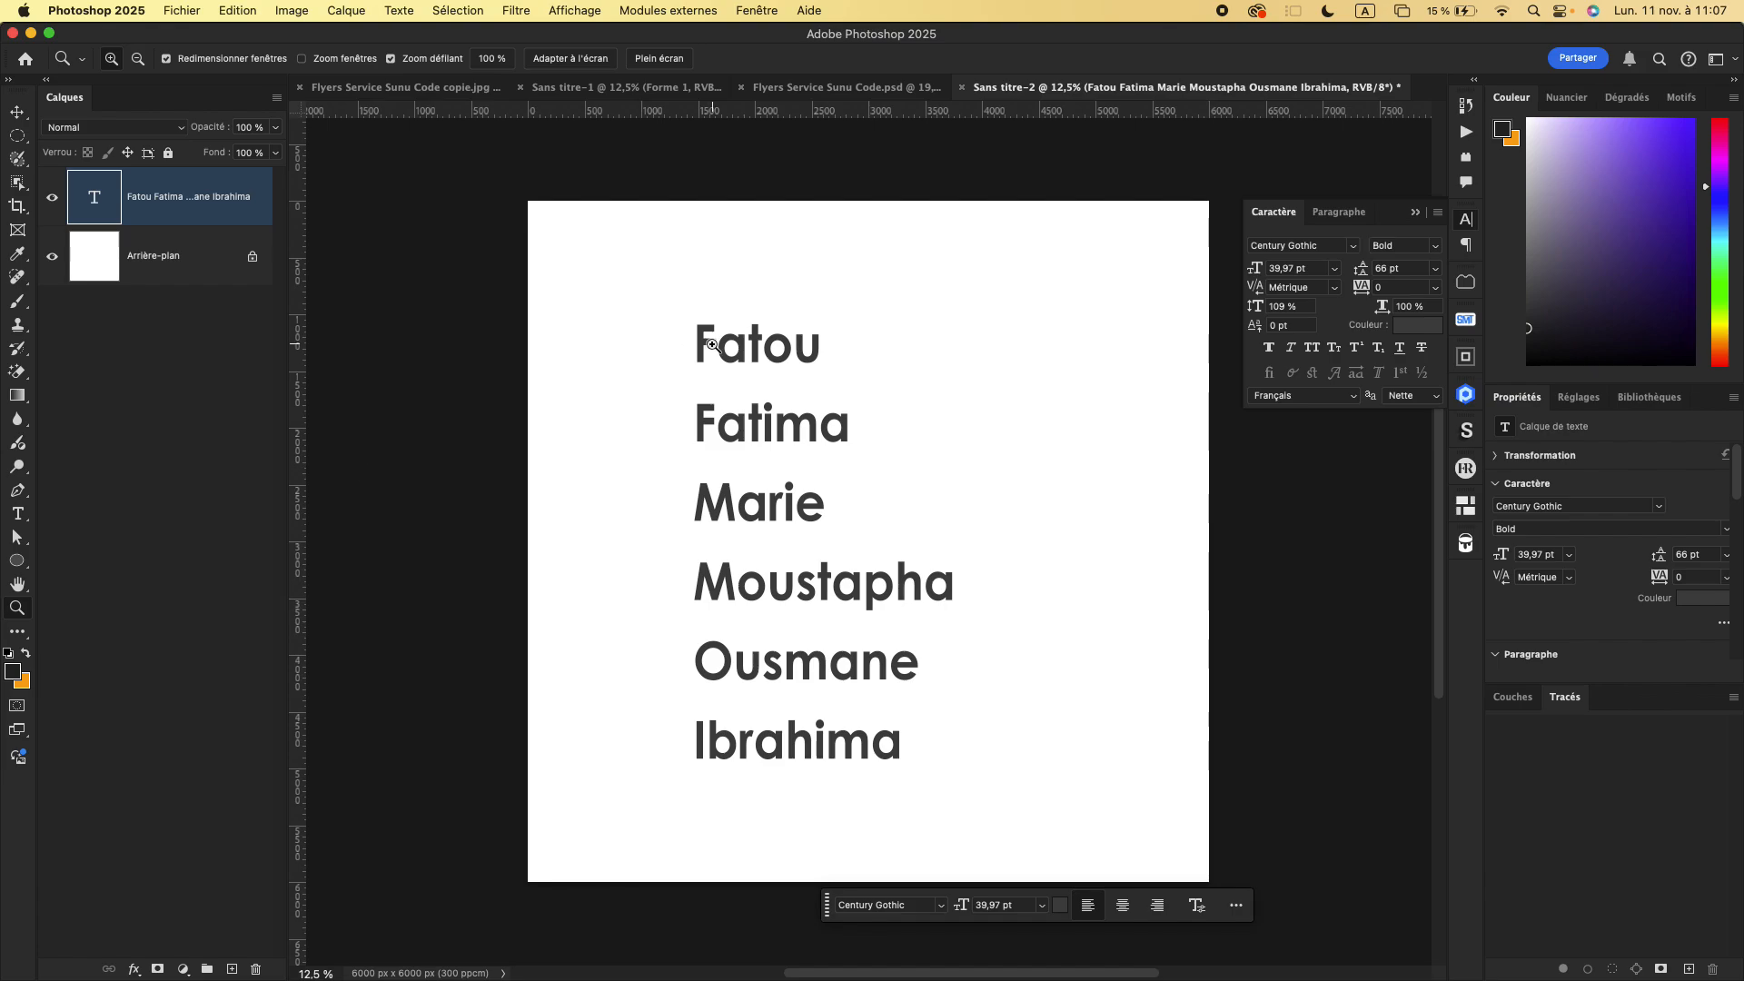
left_click_drag(749, 353, 893, 445)
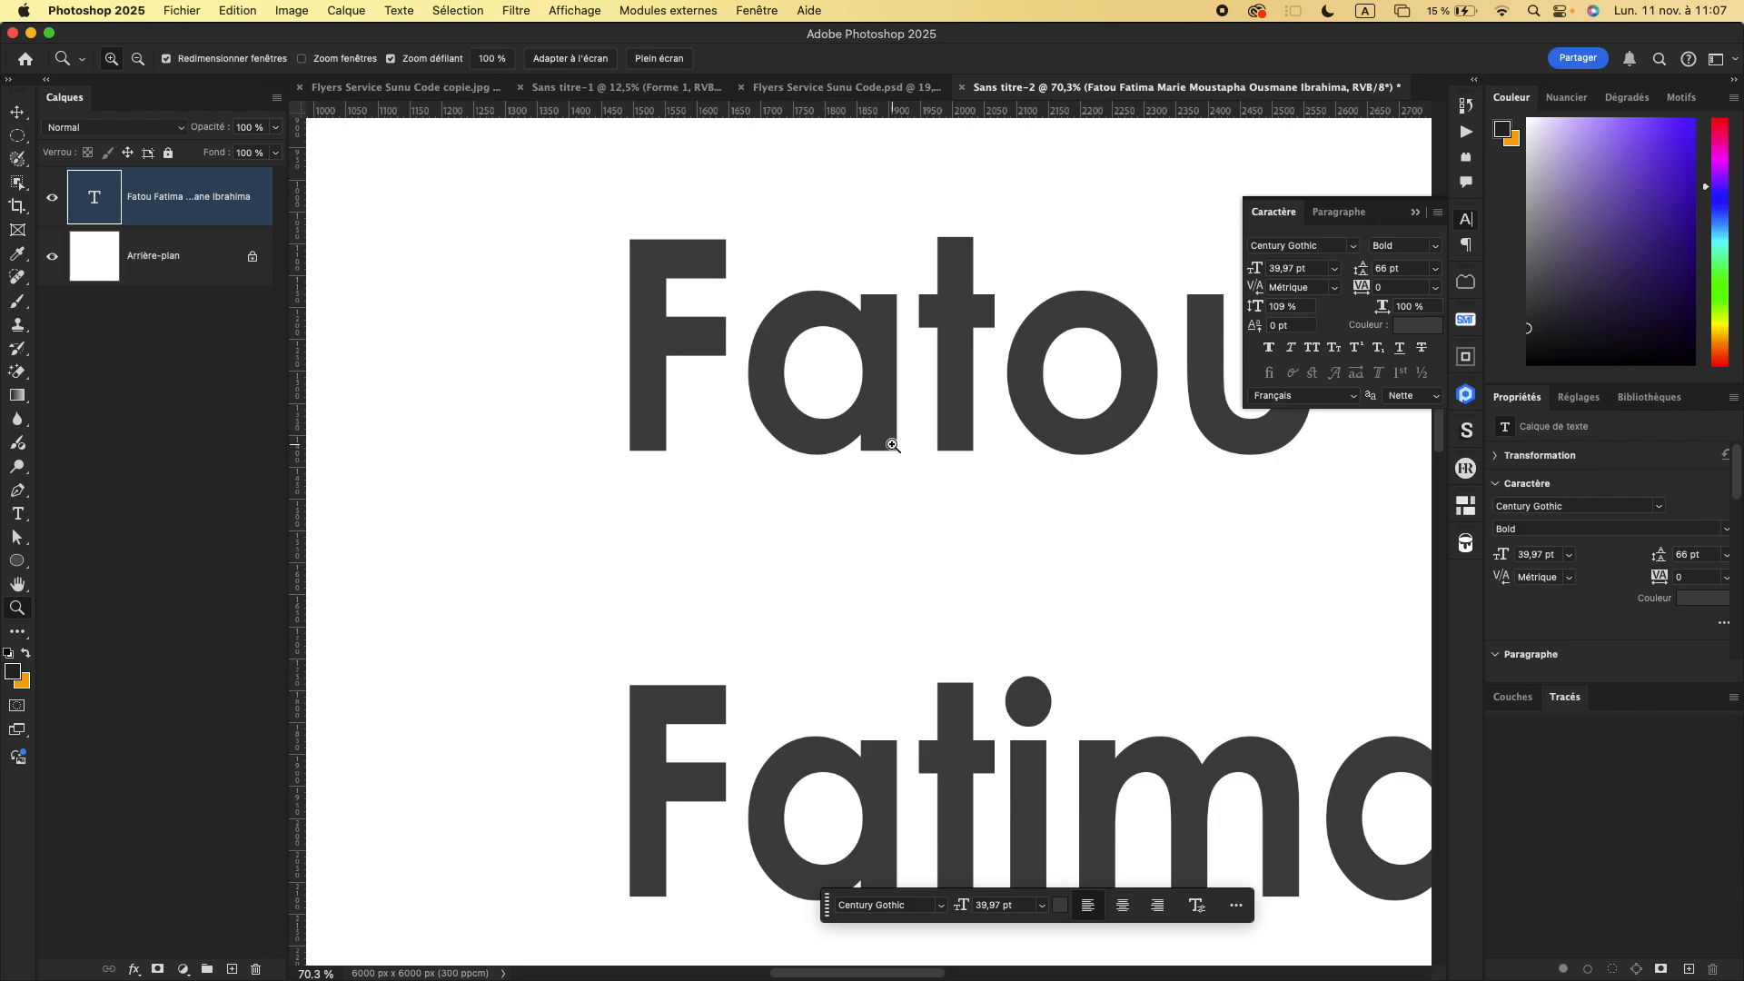
scroll(893, 445, "up", 5)
scroll(893, 445, "left", 3)
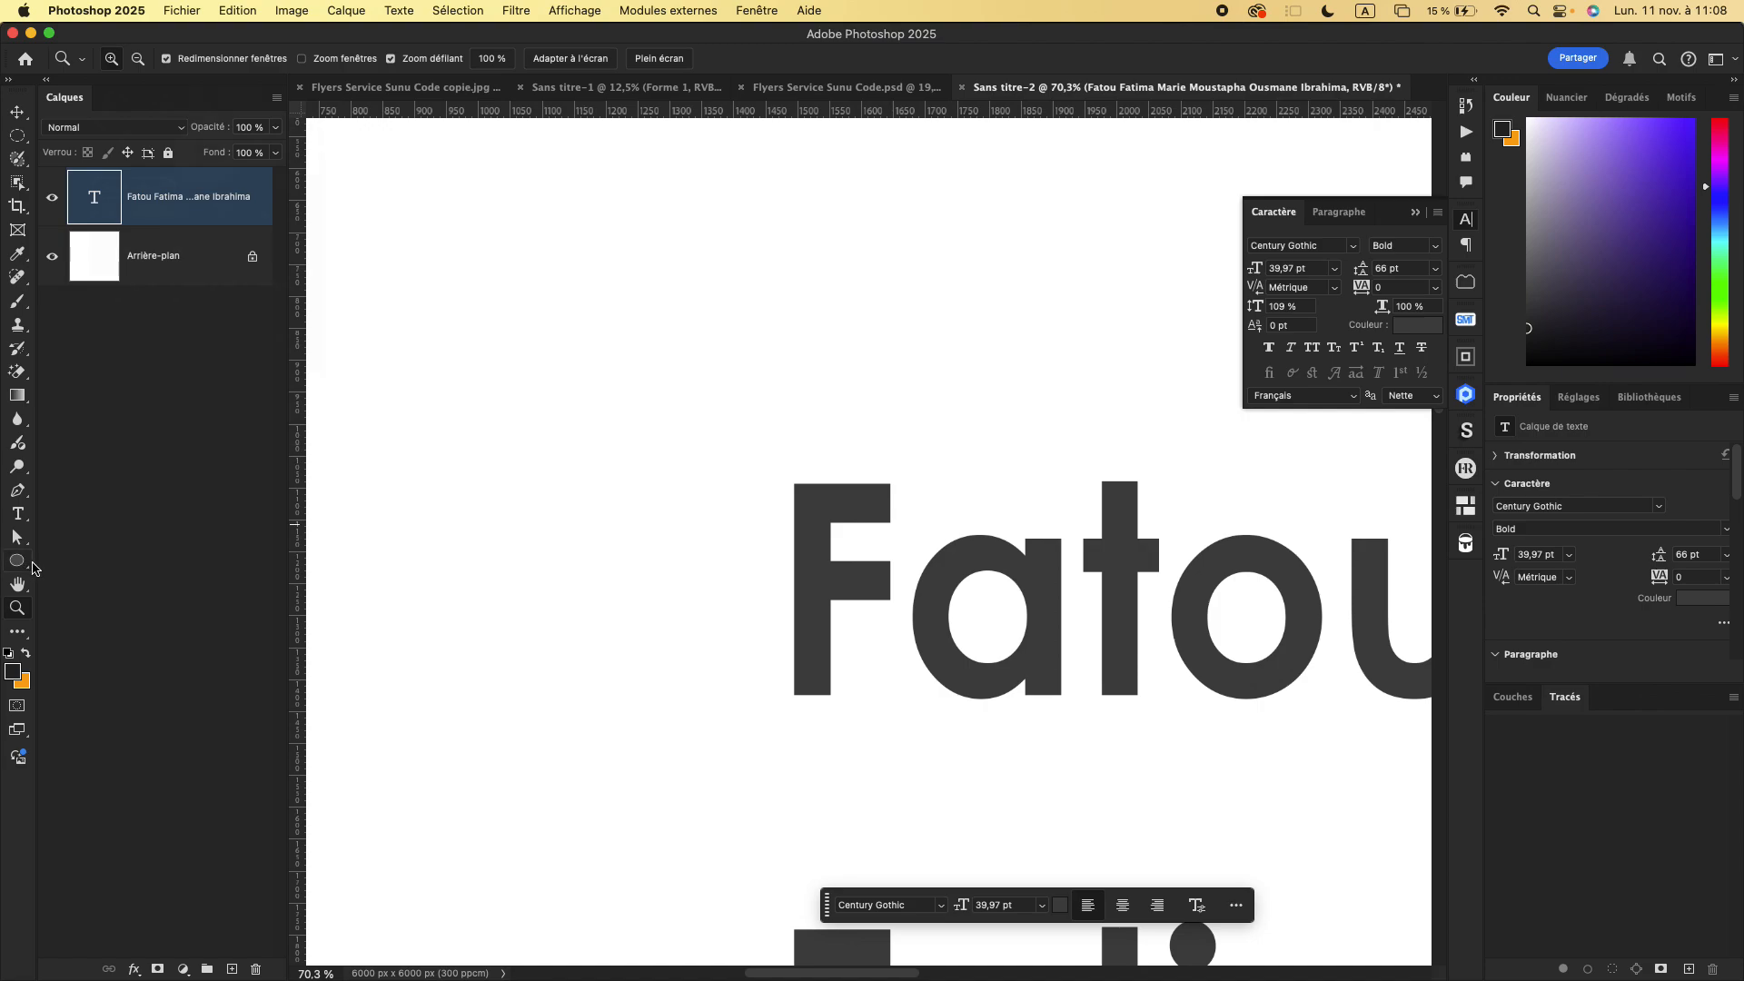
left_click(18, 562)
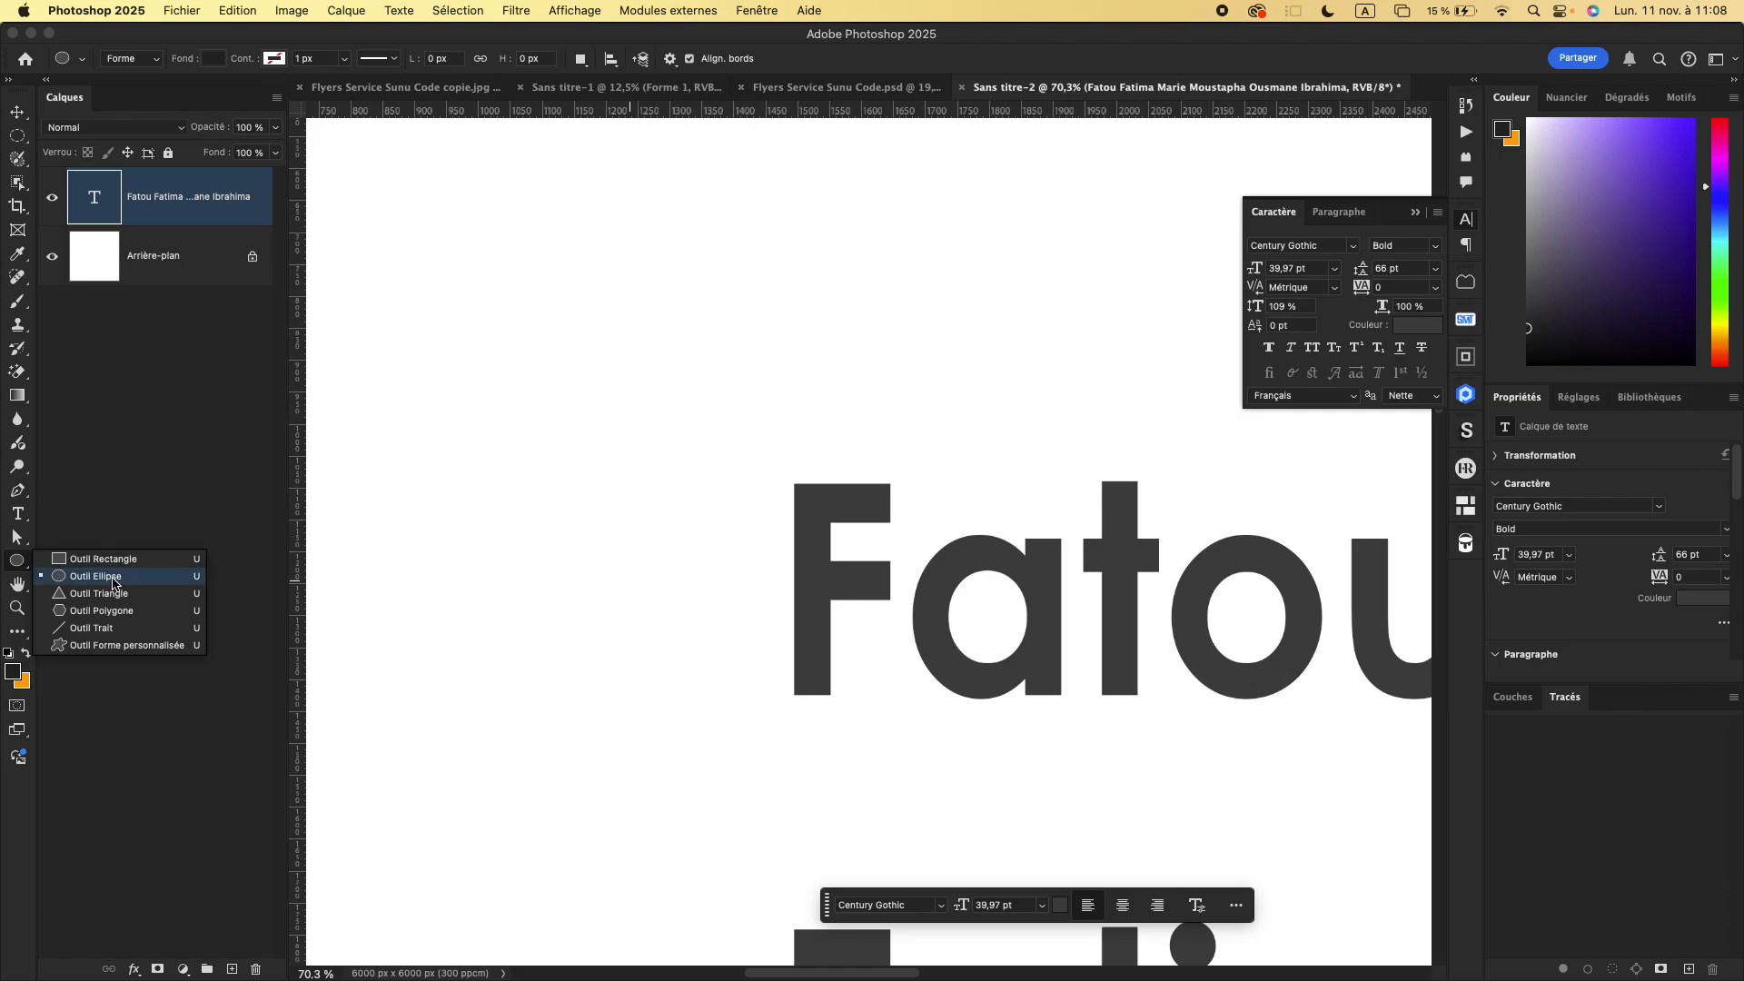
left_click(112, 578)
right_click(23, 569)
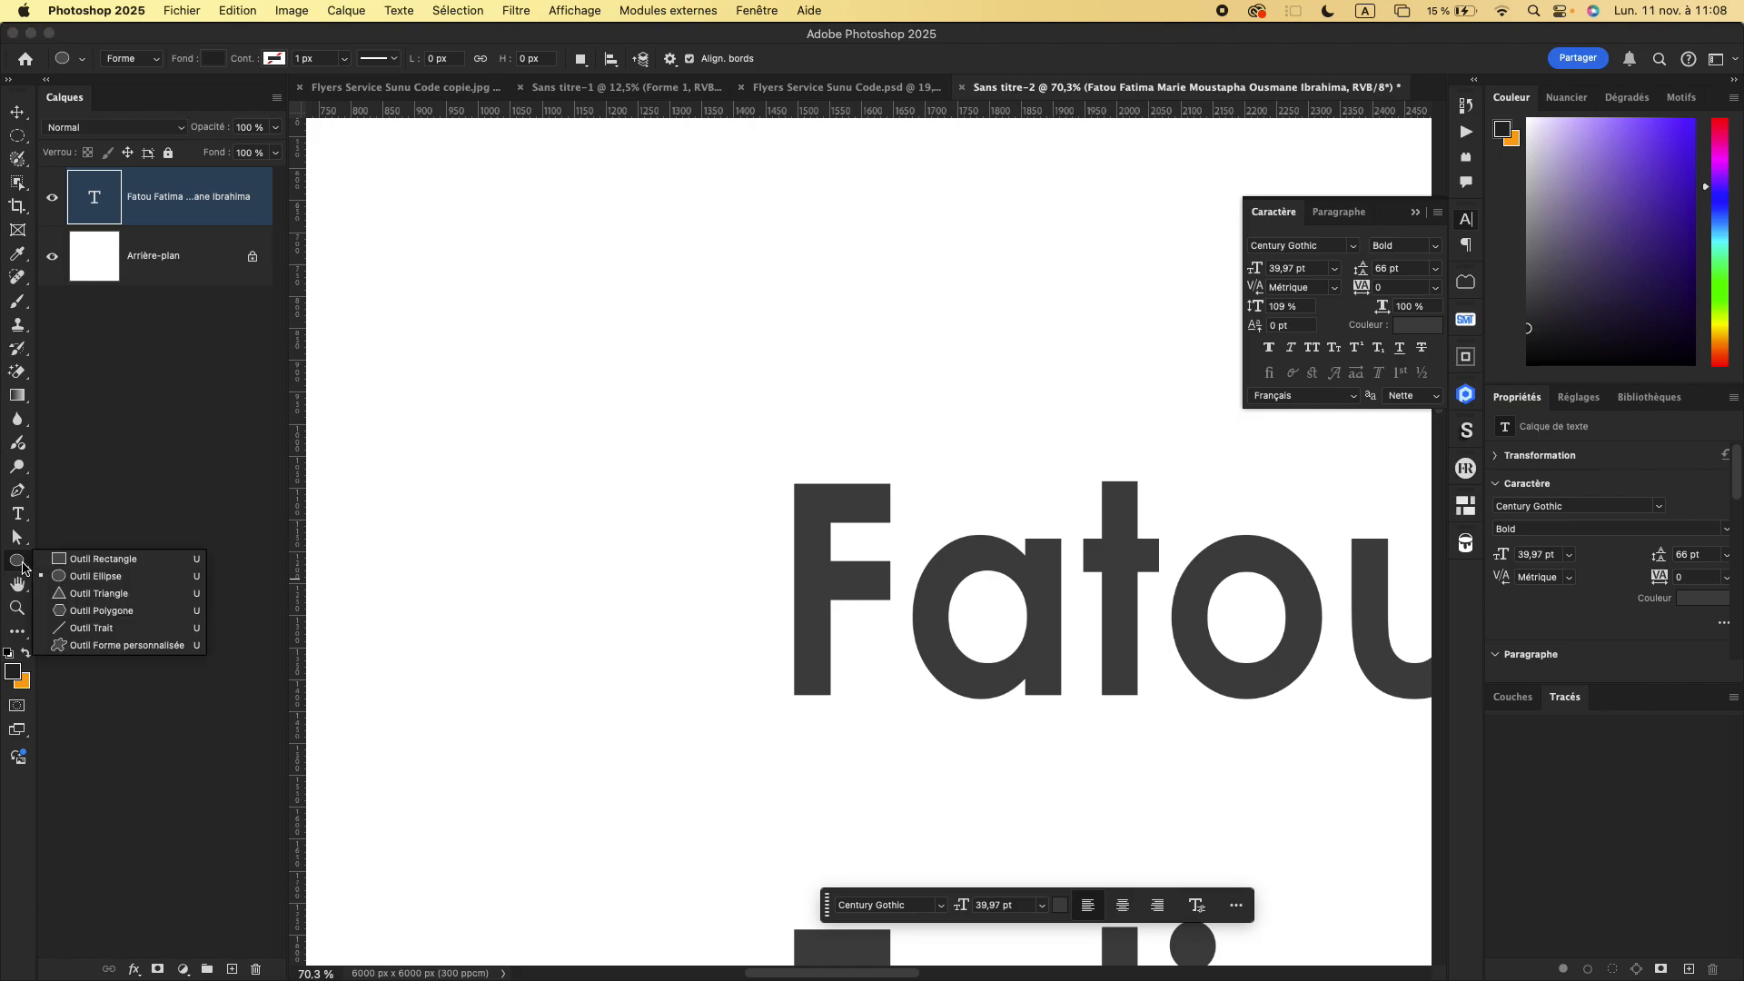
left_click(113, 611)
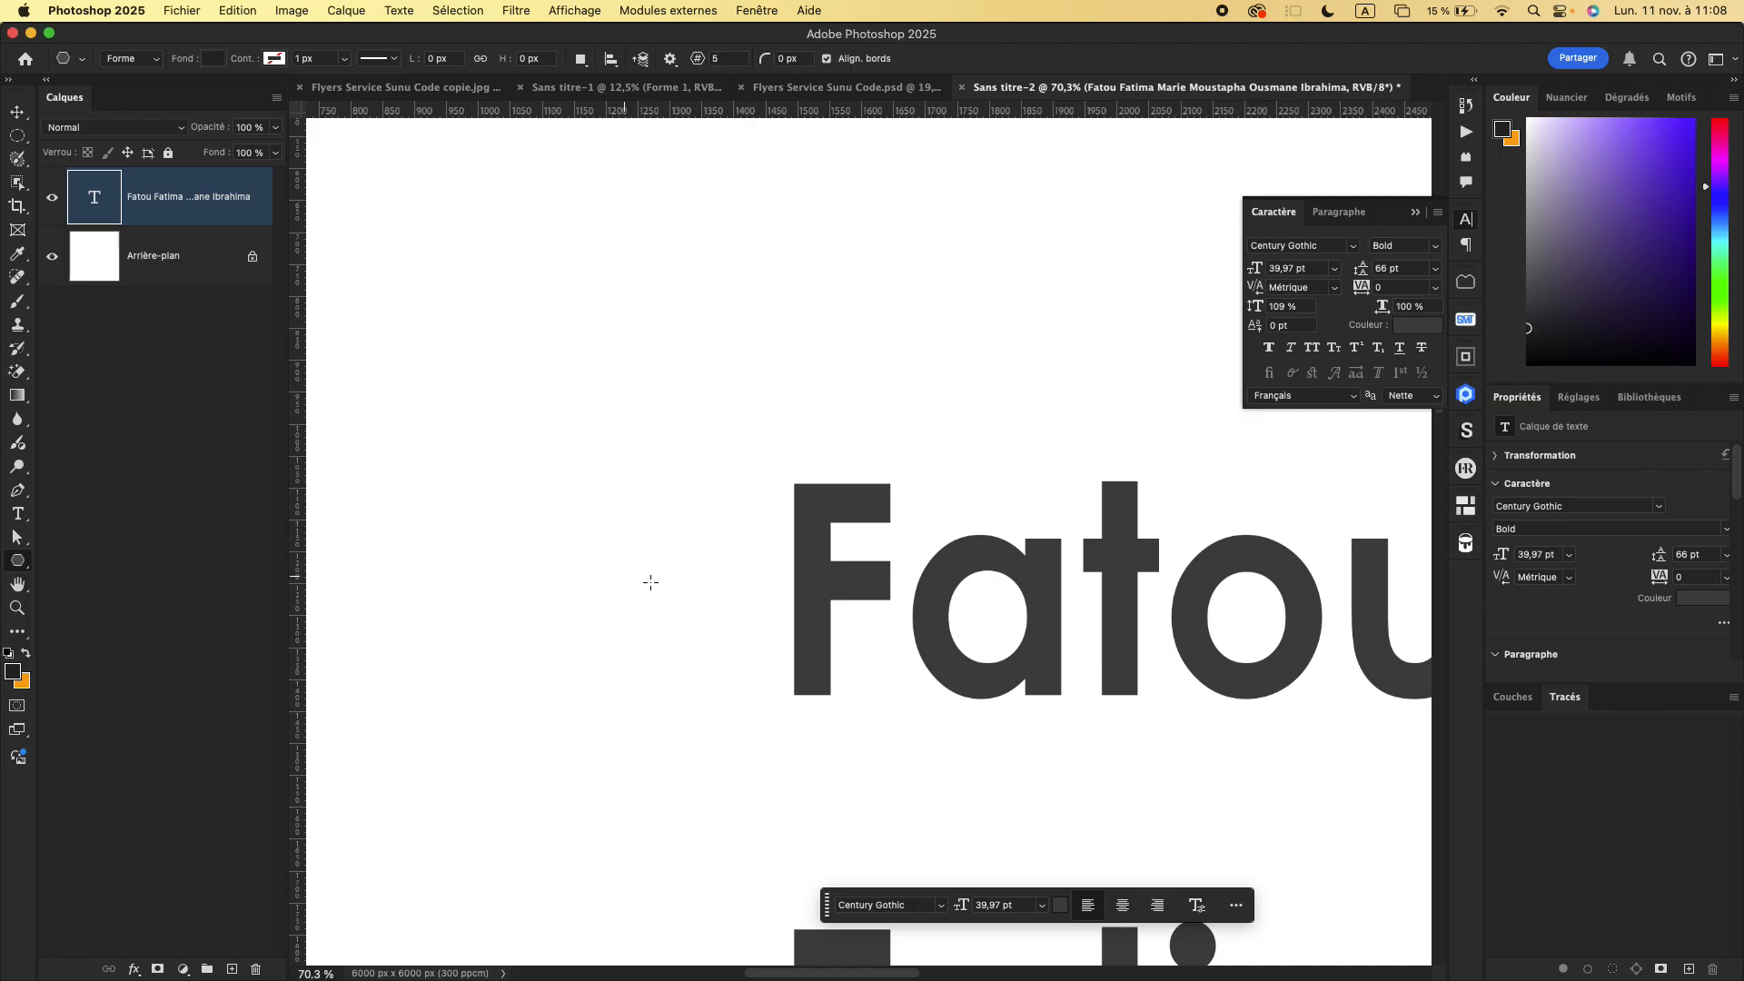
left_click_drag(632, 585, 719, 674)
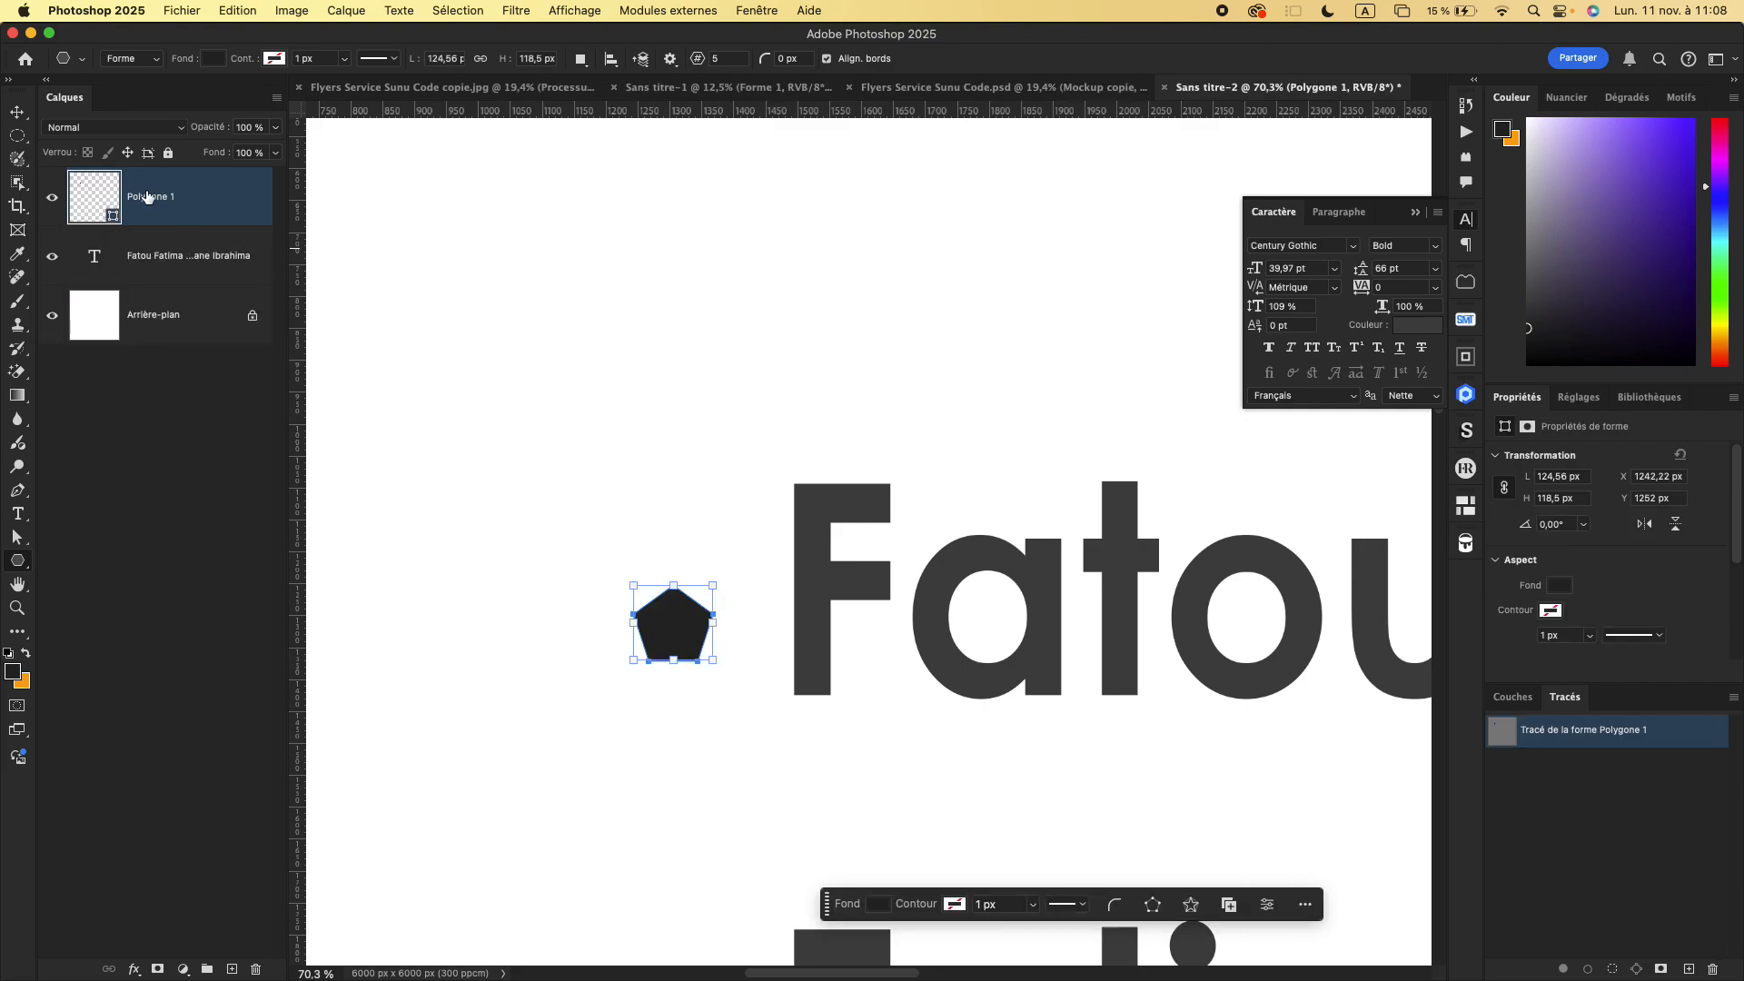
- Move the polygon up slightly beside the first name and fill it with orange from the recently used colours
left_click(17, 112)
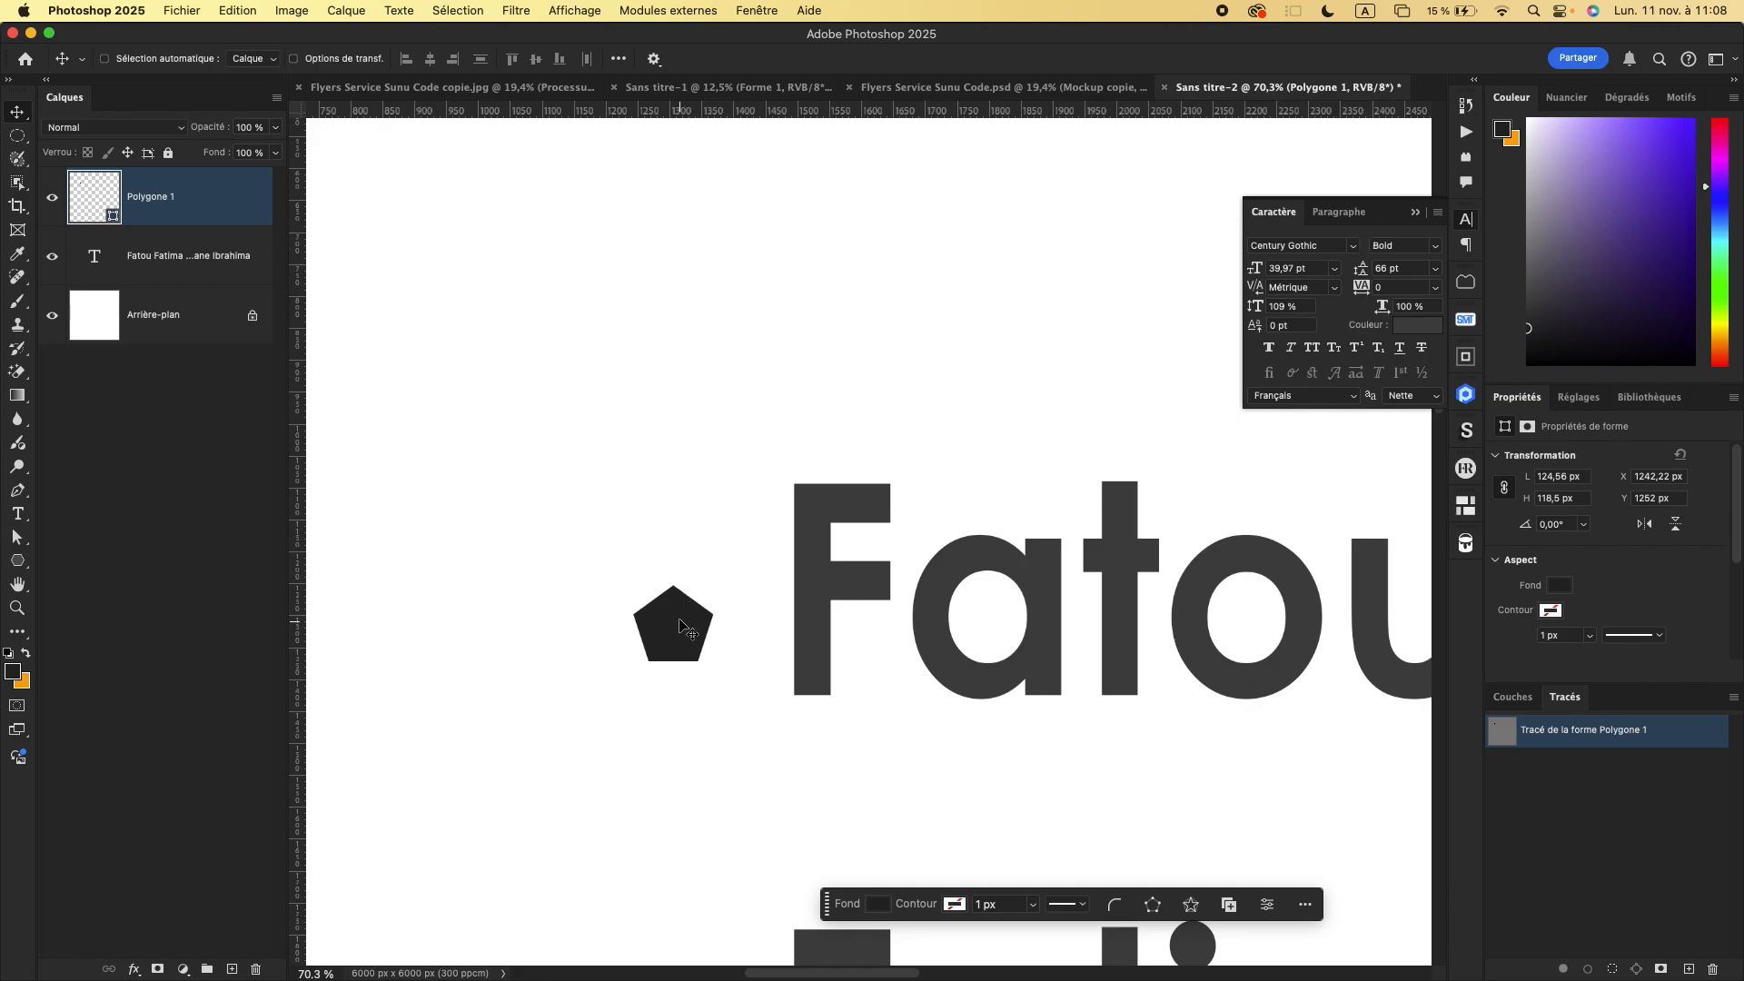
left_click_drag(678, 579, 683, 582)
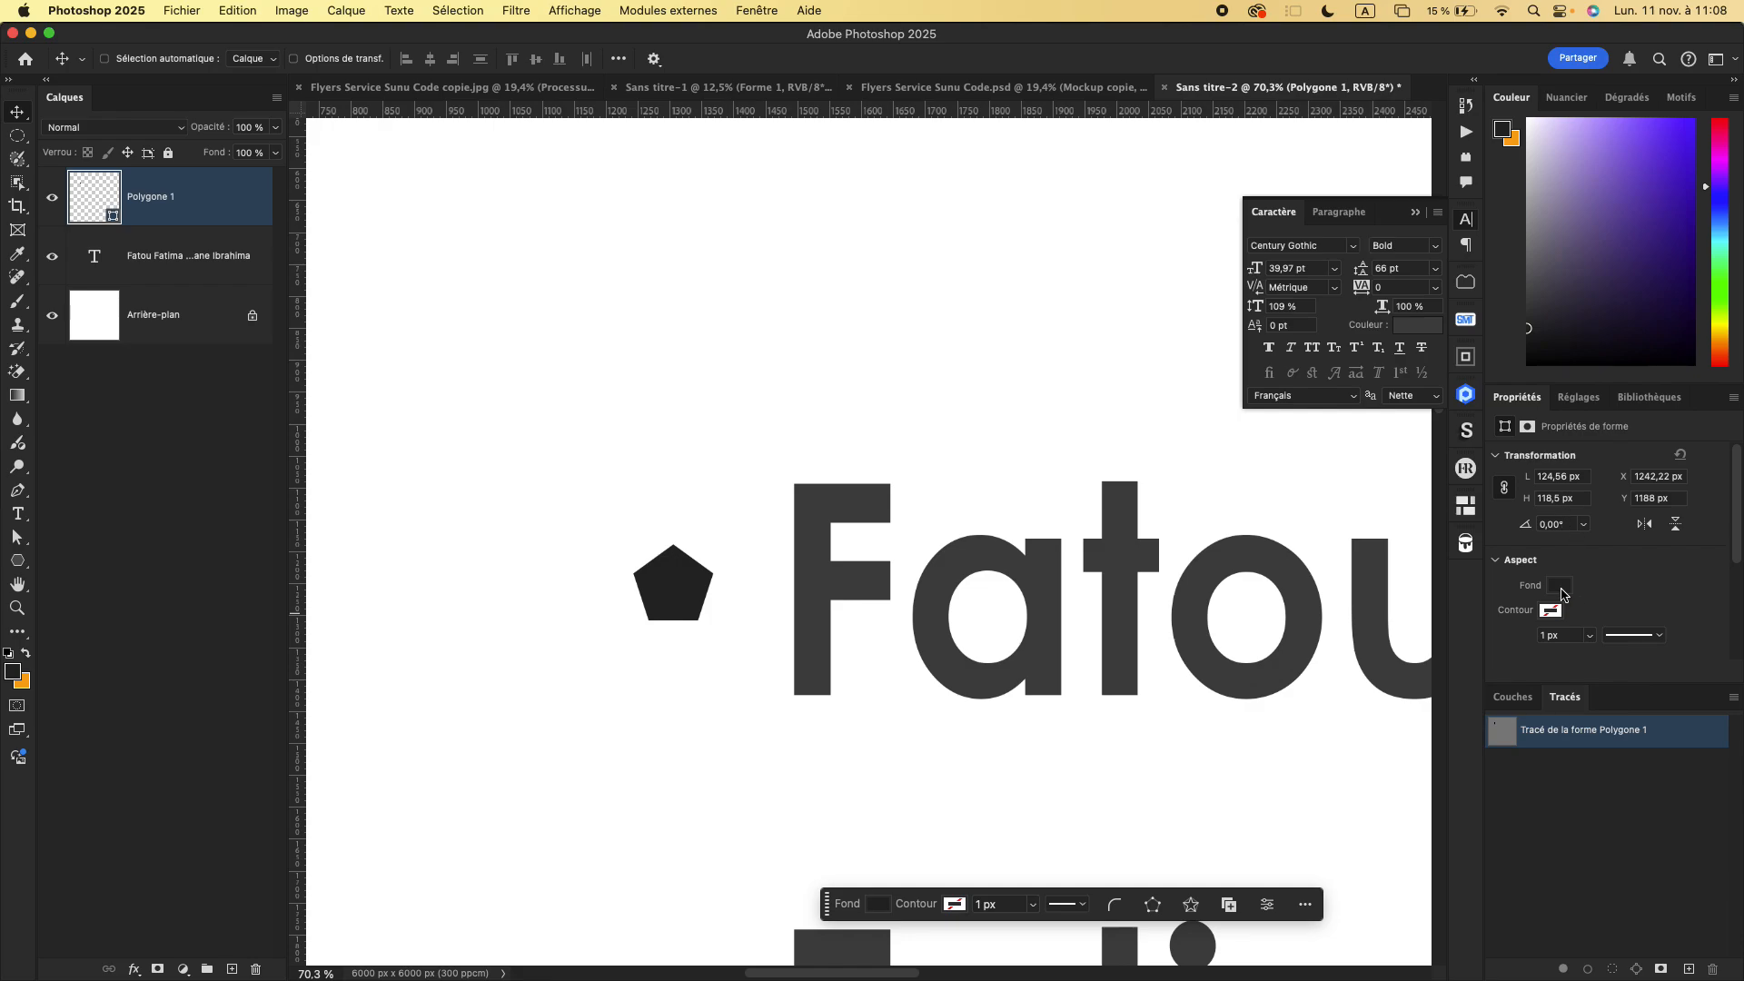
left_click(1555, 586)
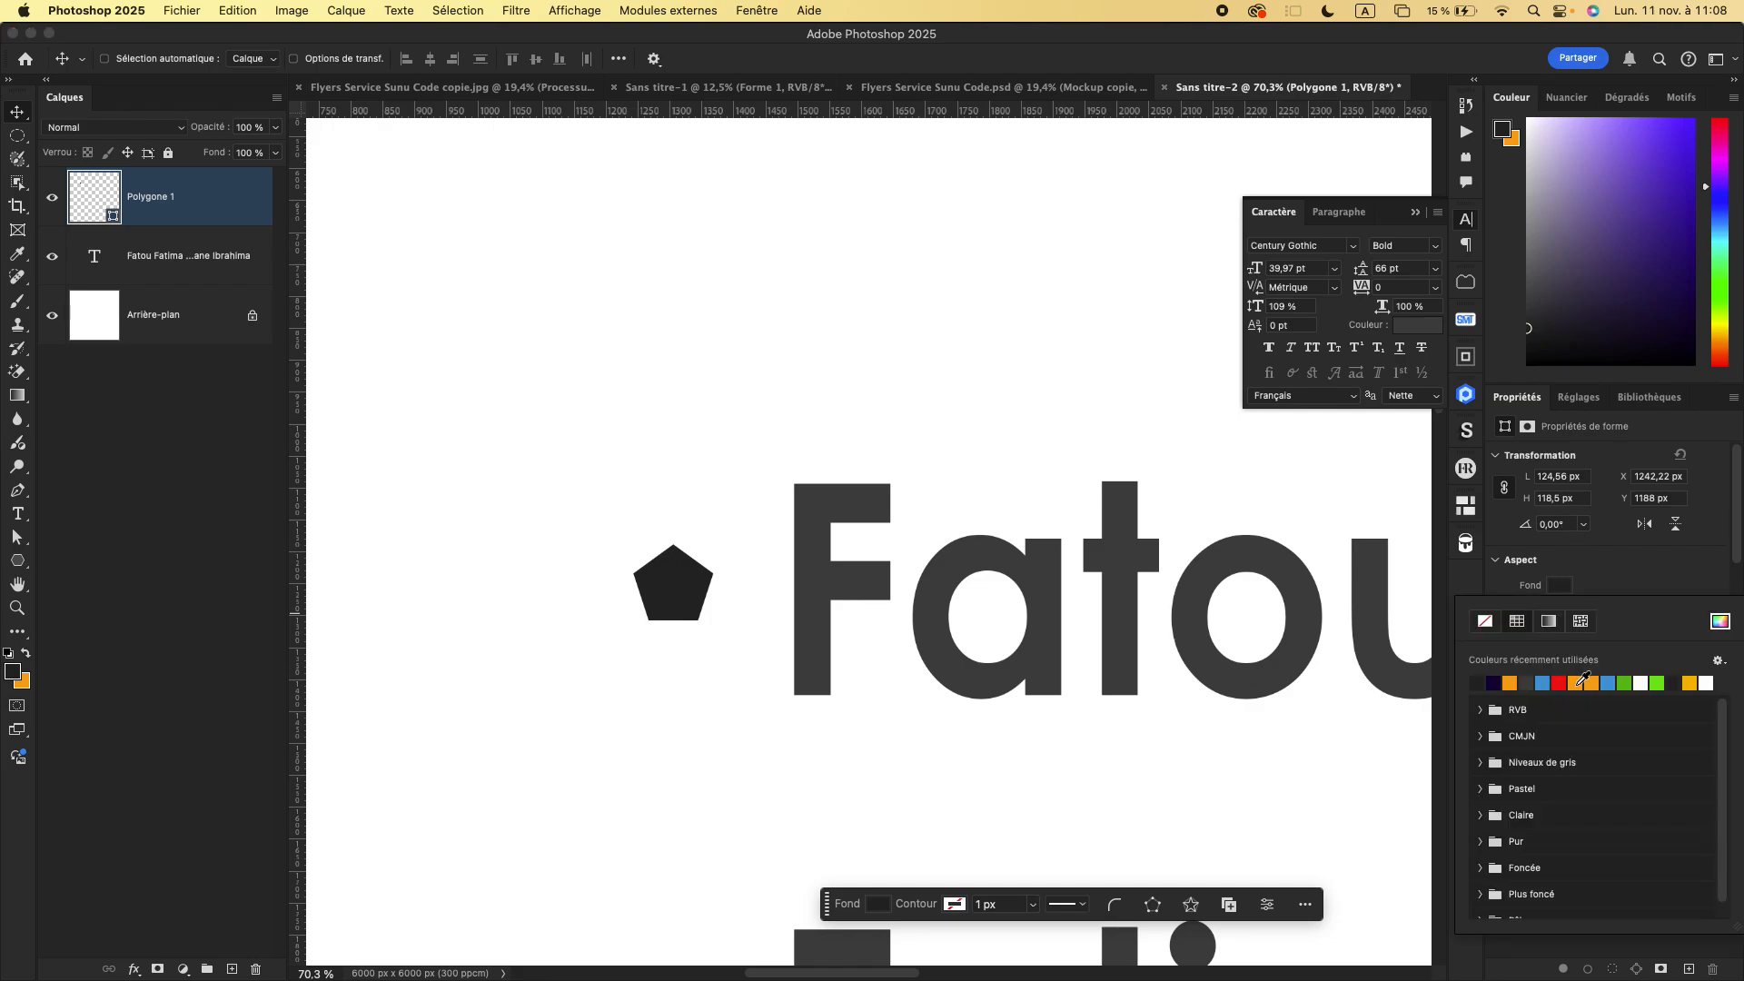
left_click(1578, 685)
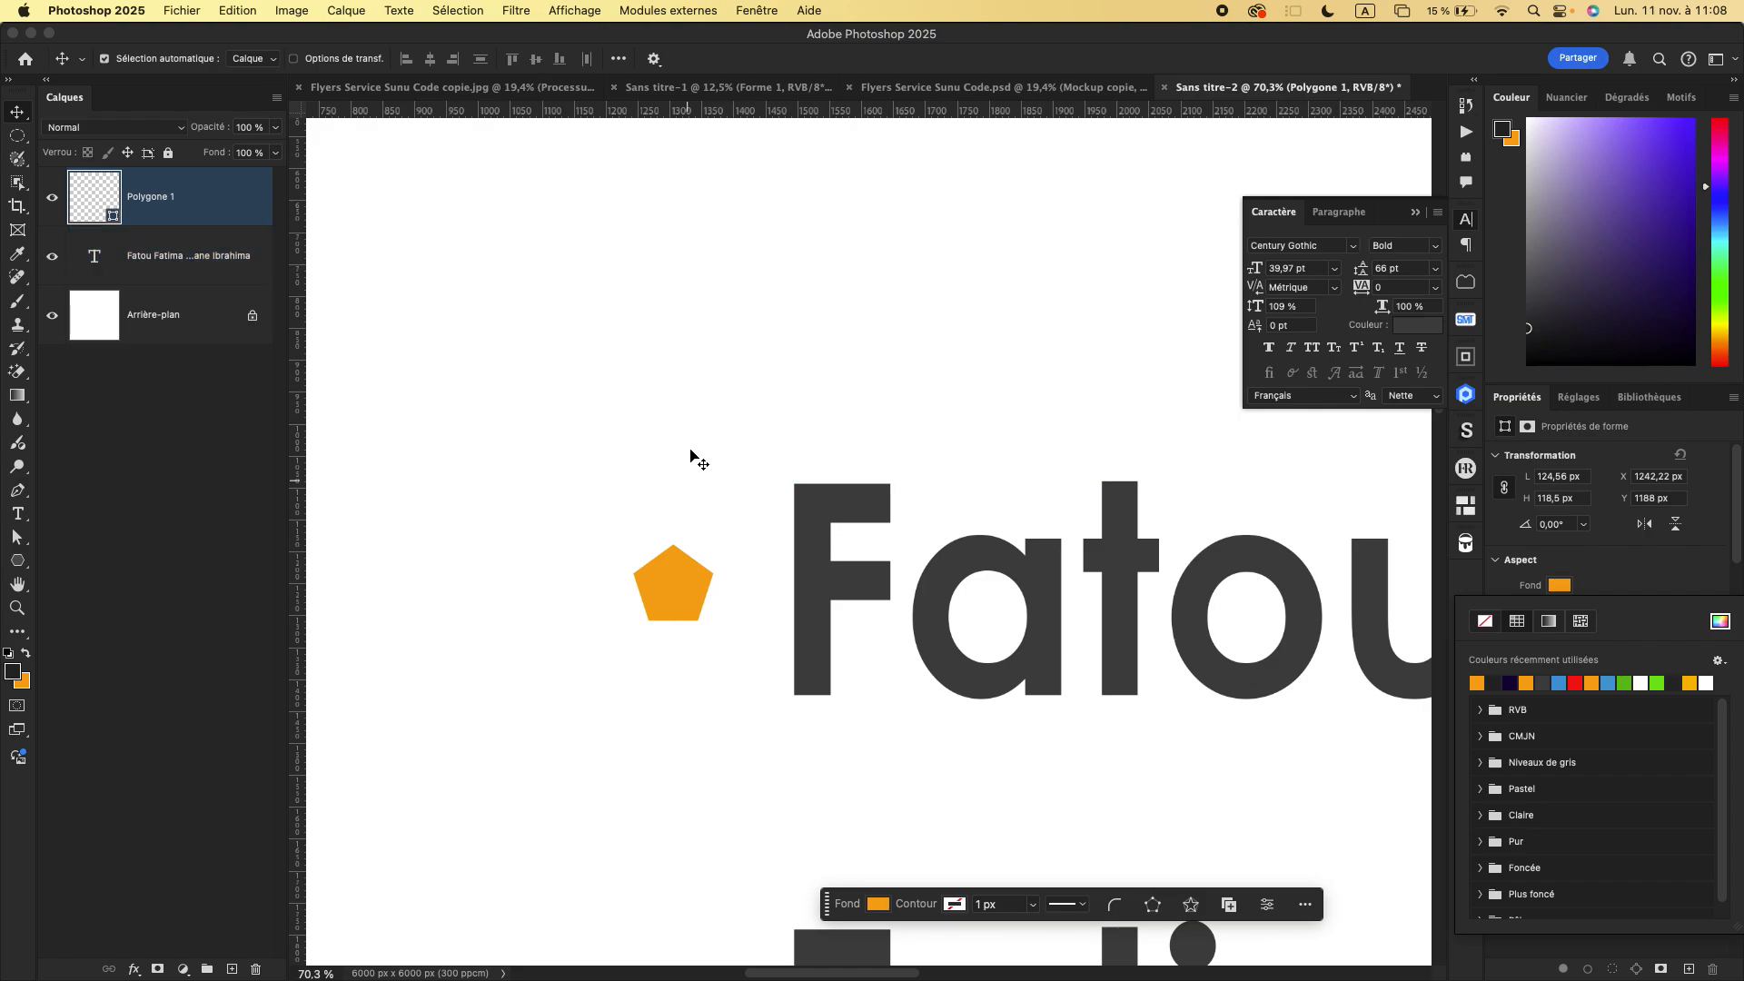
- Duplicate the orange polygon bullet and place the copies in front of the second and third names
left_click(17, 607)
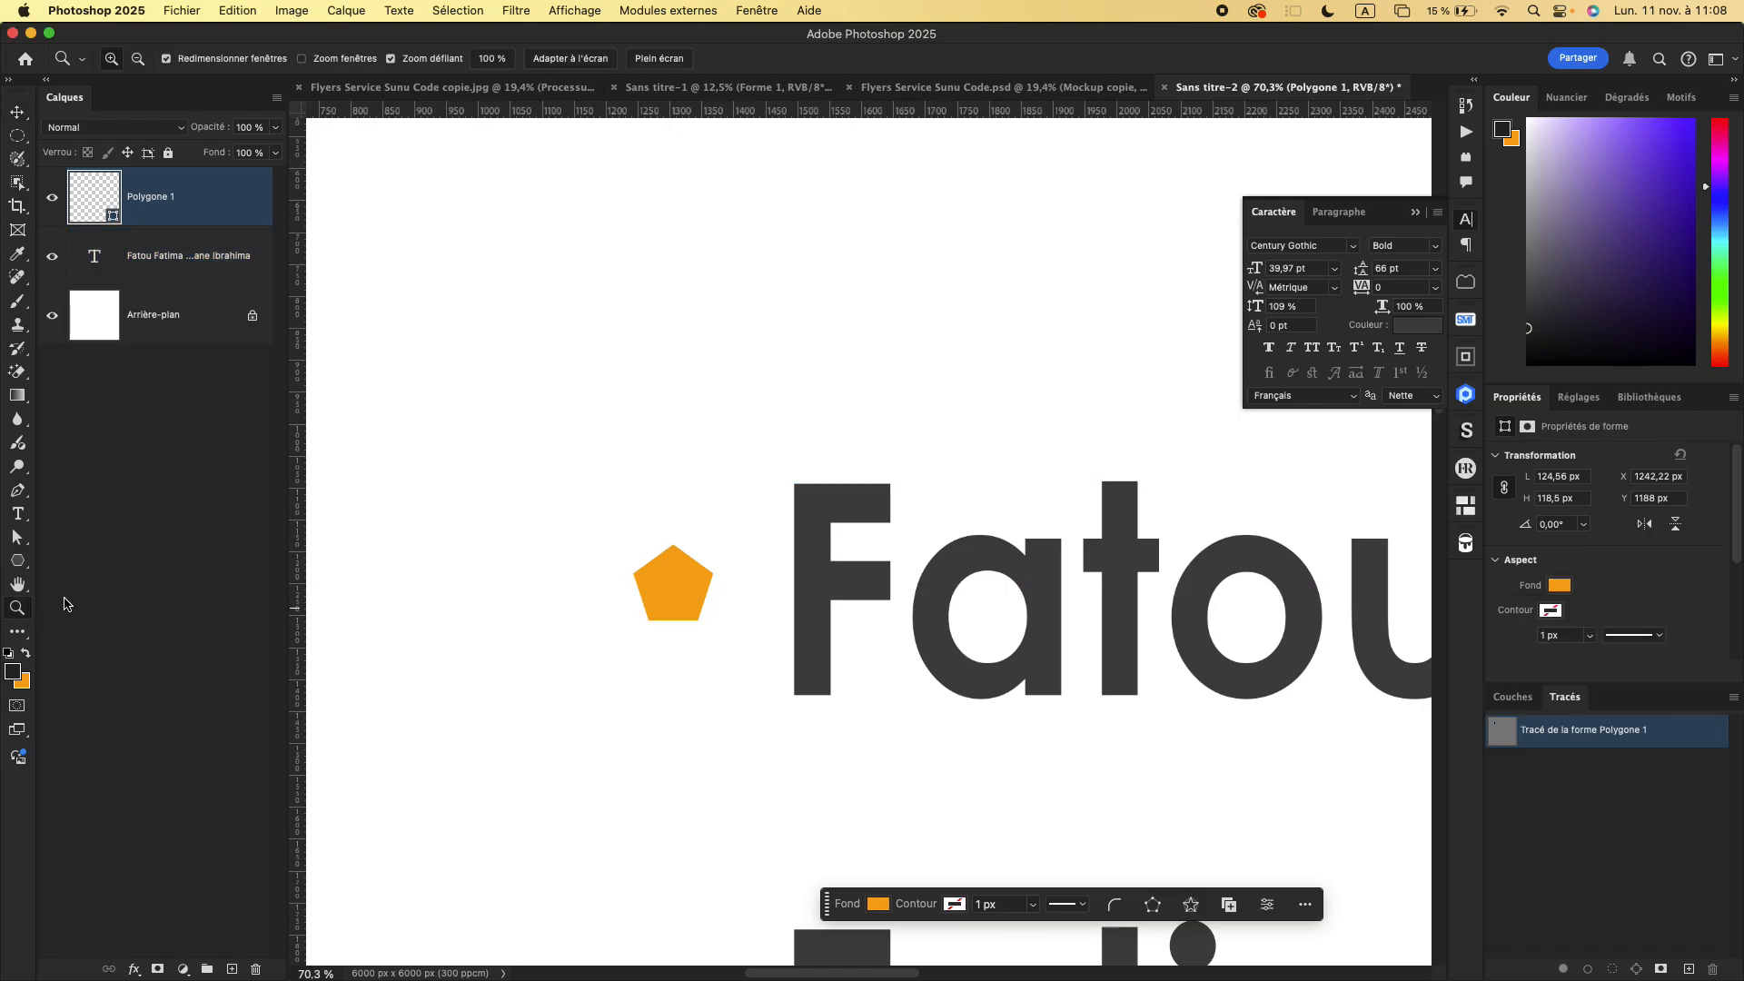
right_click(533, 498)
left_click(566, 509)
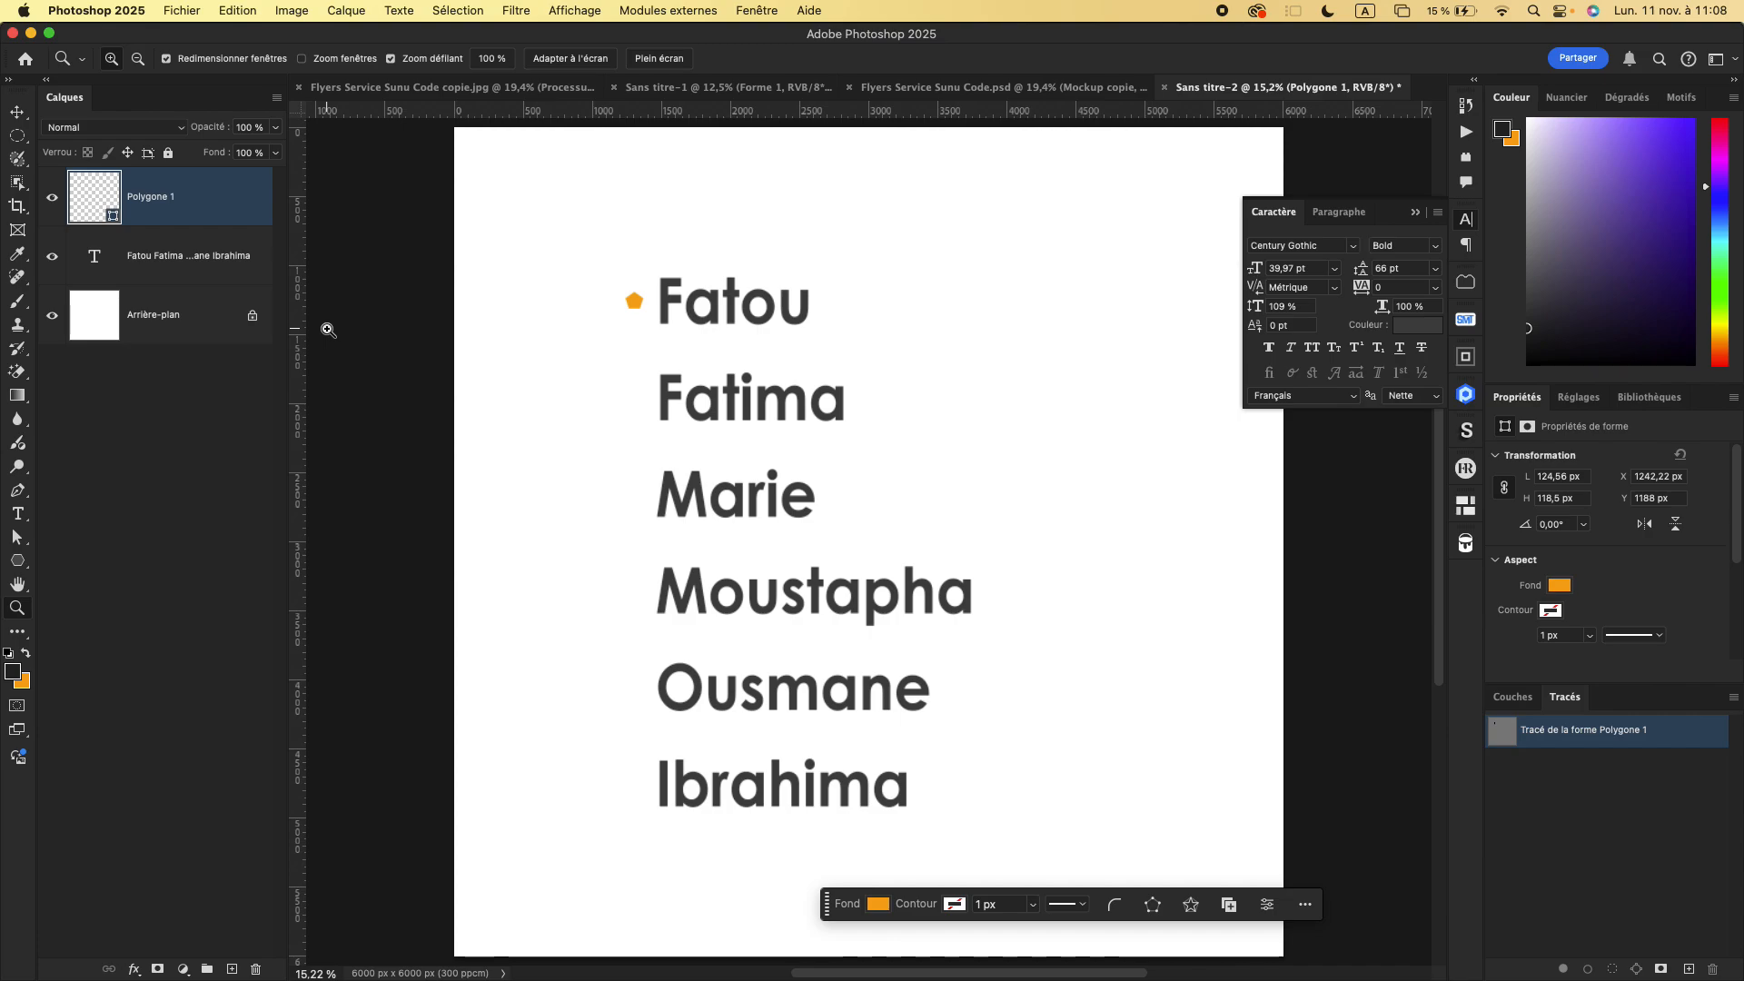
key("super+j")
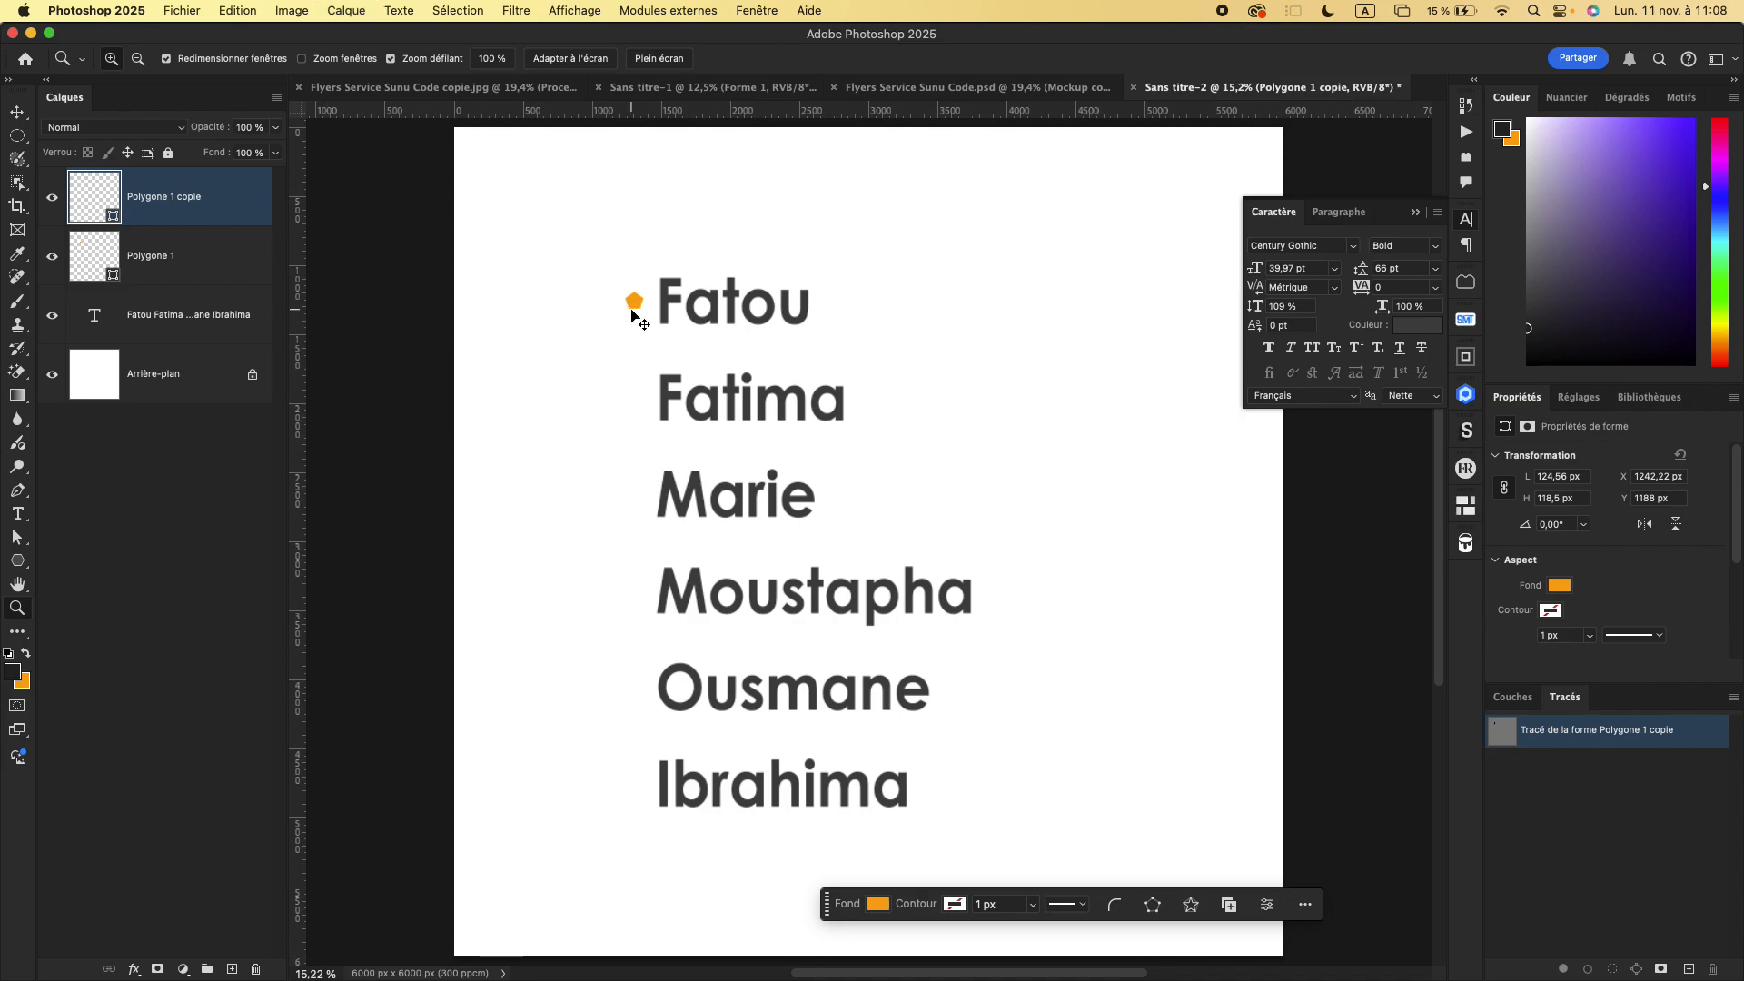
key("v")
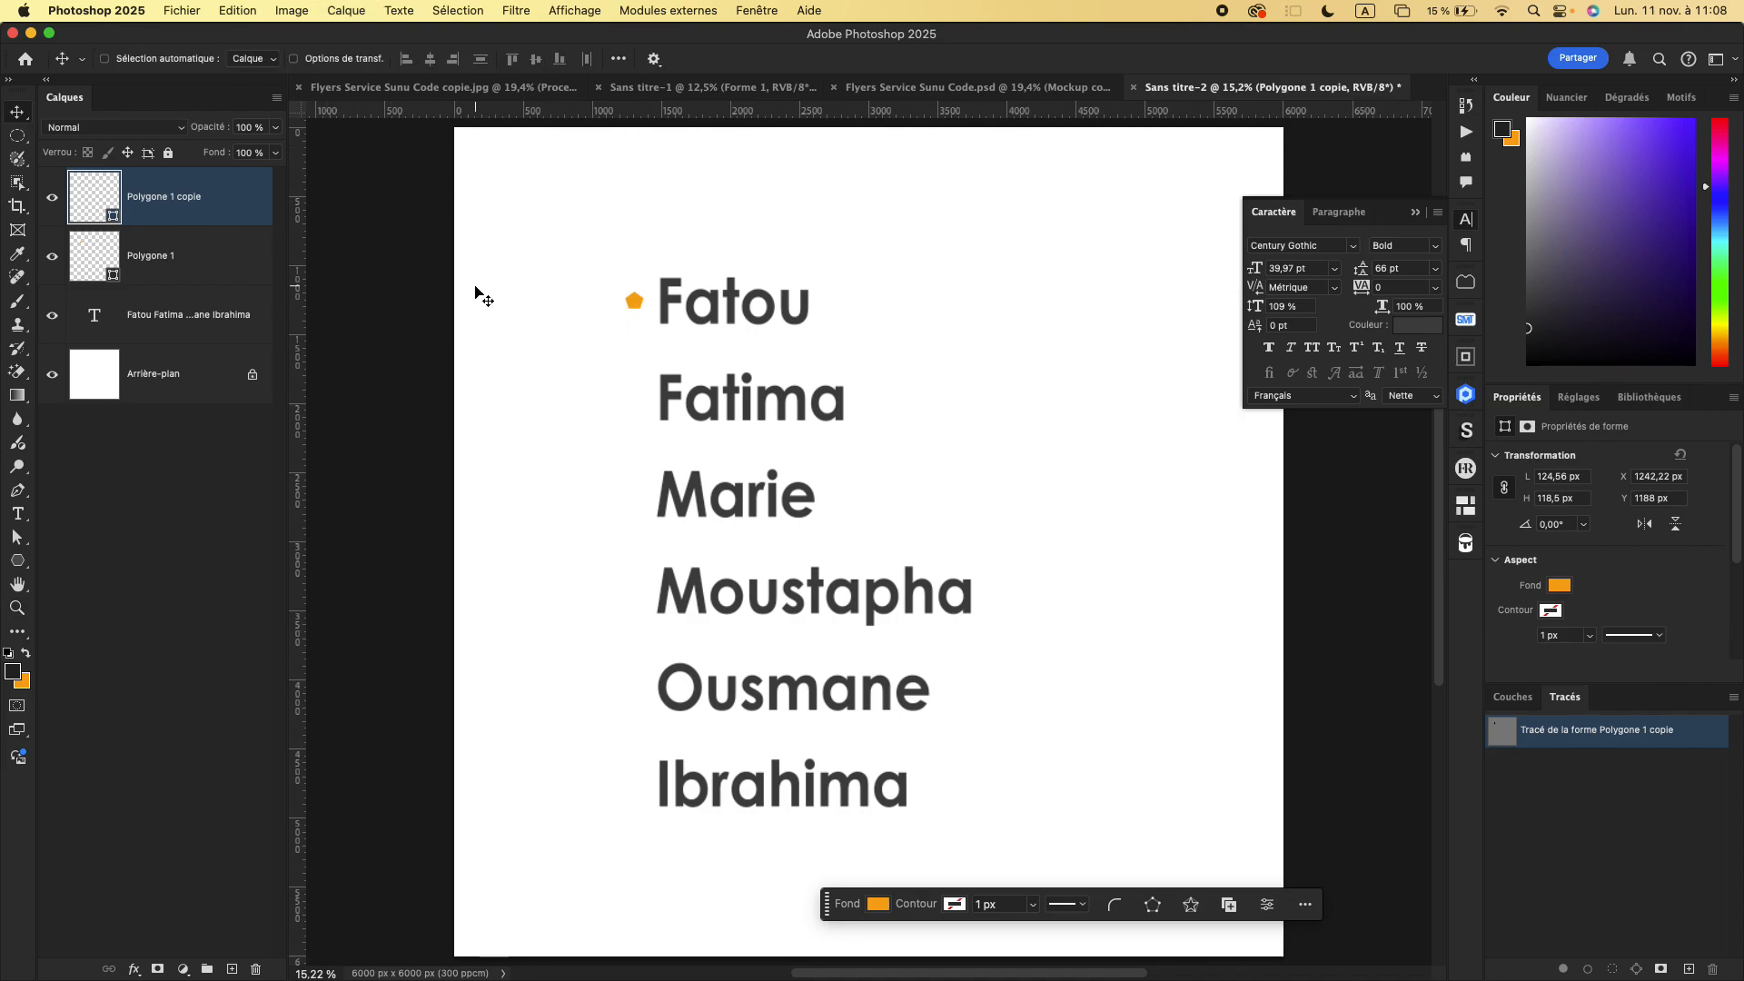
left_click_drag(632, 306, 634, 354)
key("super+j")
left_click_drag(638, 398, 641, 496)
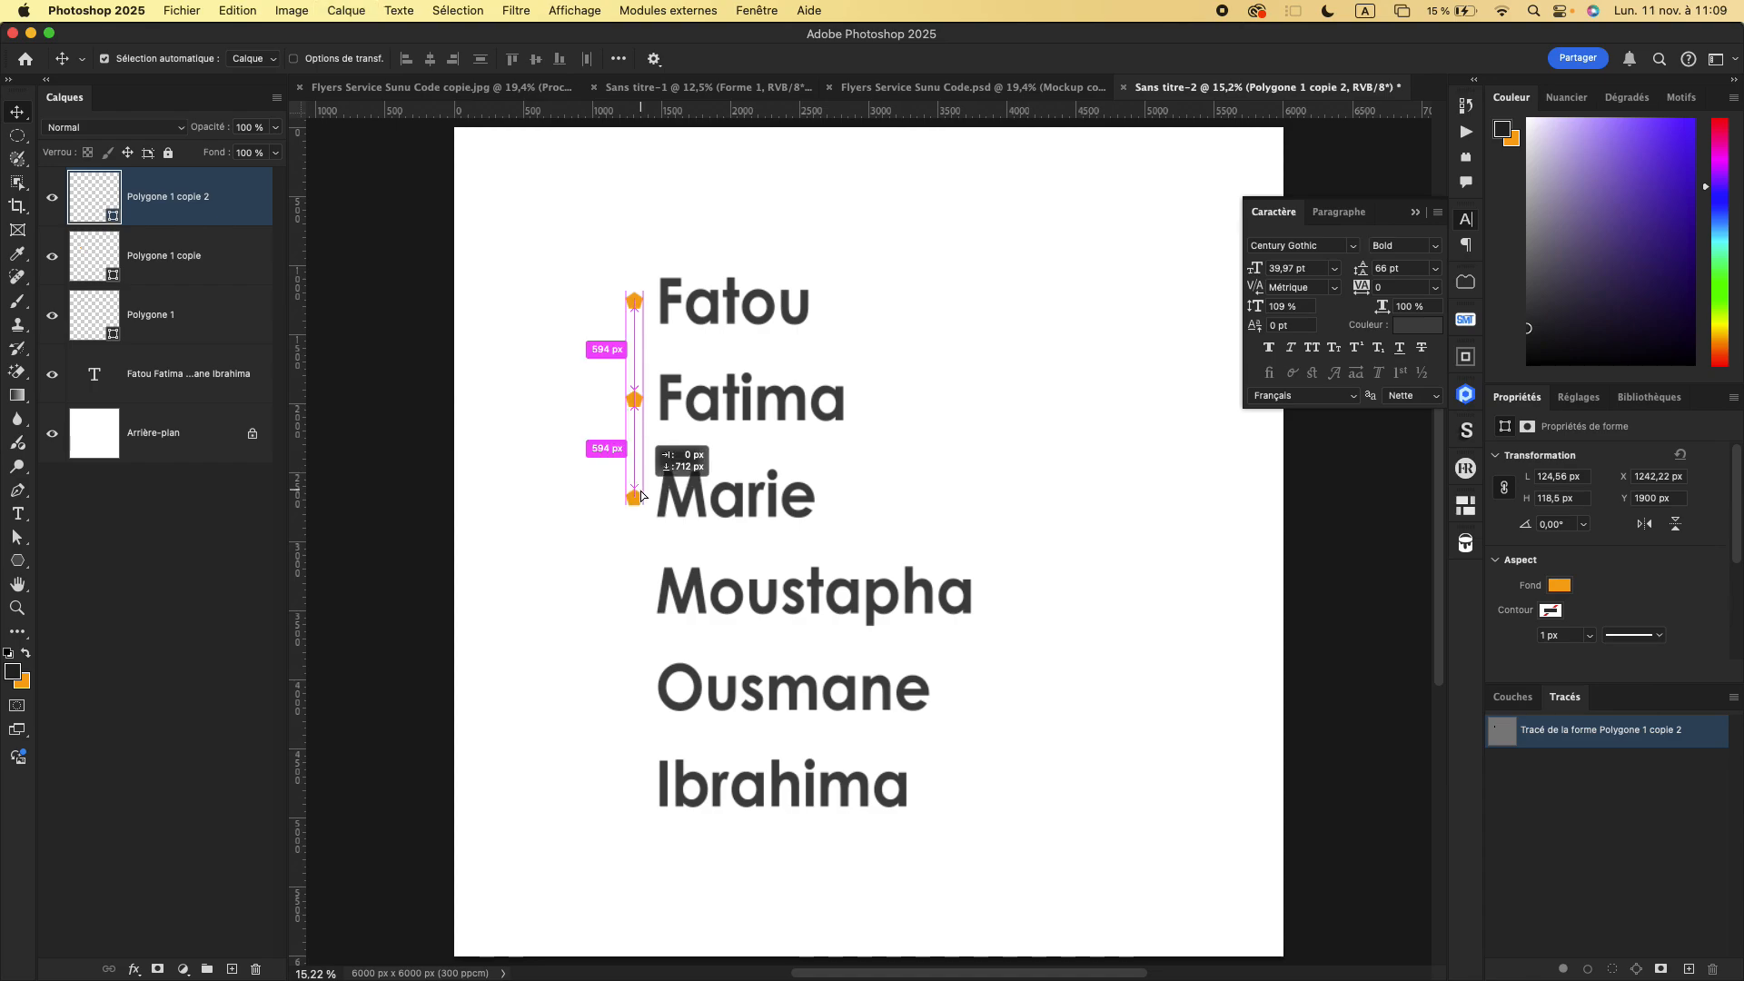
- Duplicate the bullet again and place a copy in front of the fourth name, aligned with those above
key("super+j")
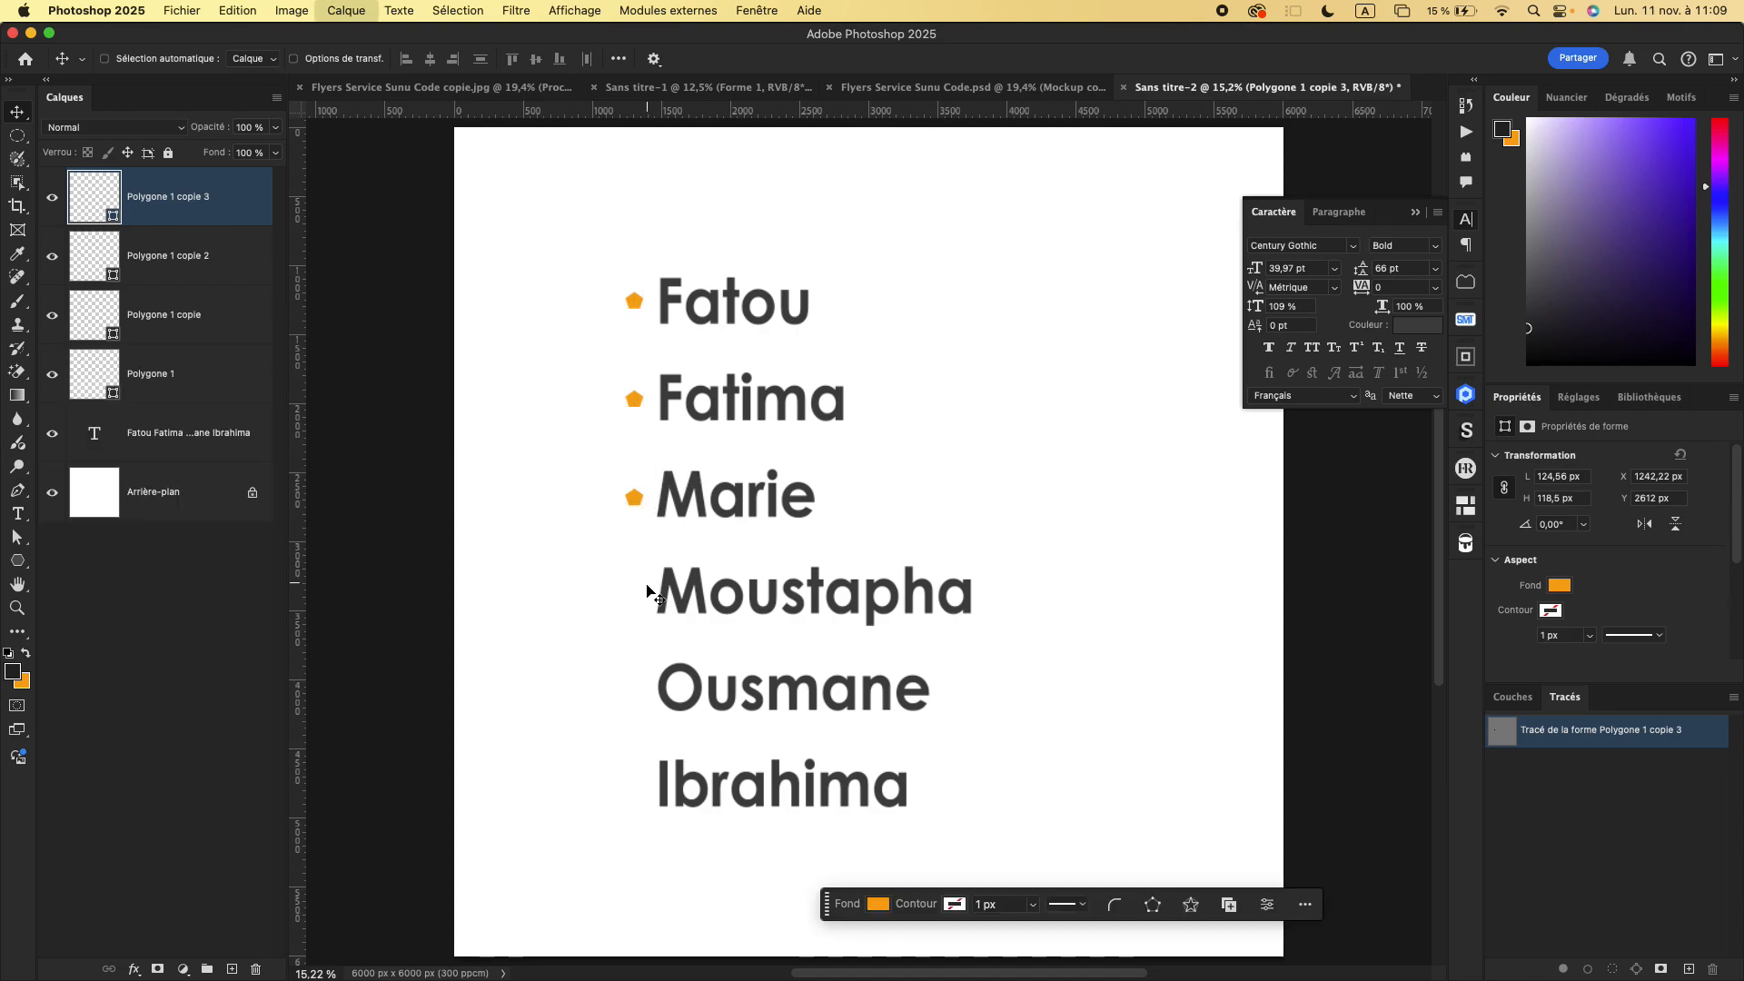
left_click_drag(647, 586, 647, 580)
key("super+j")
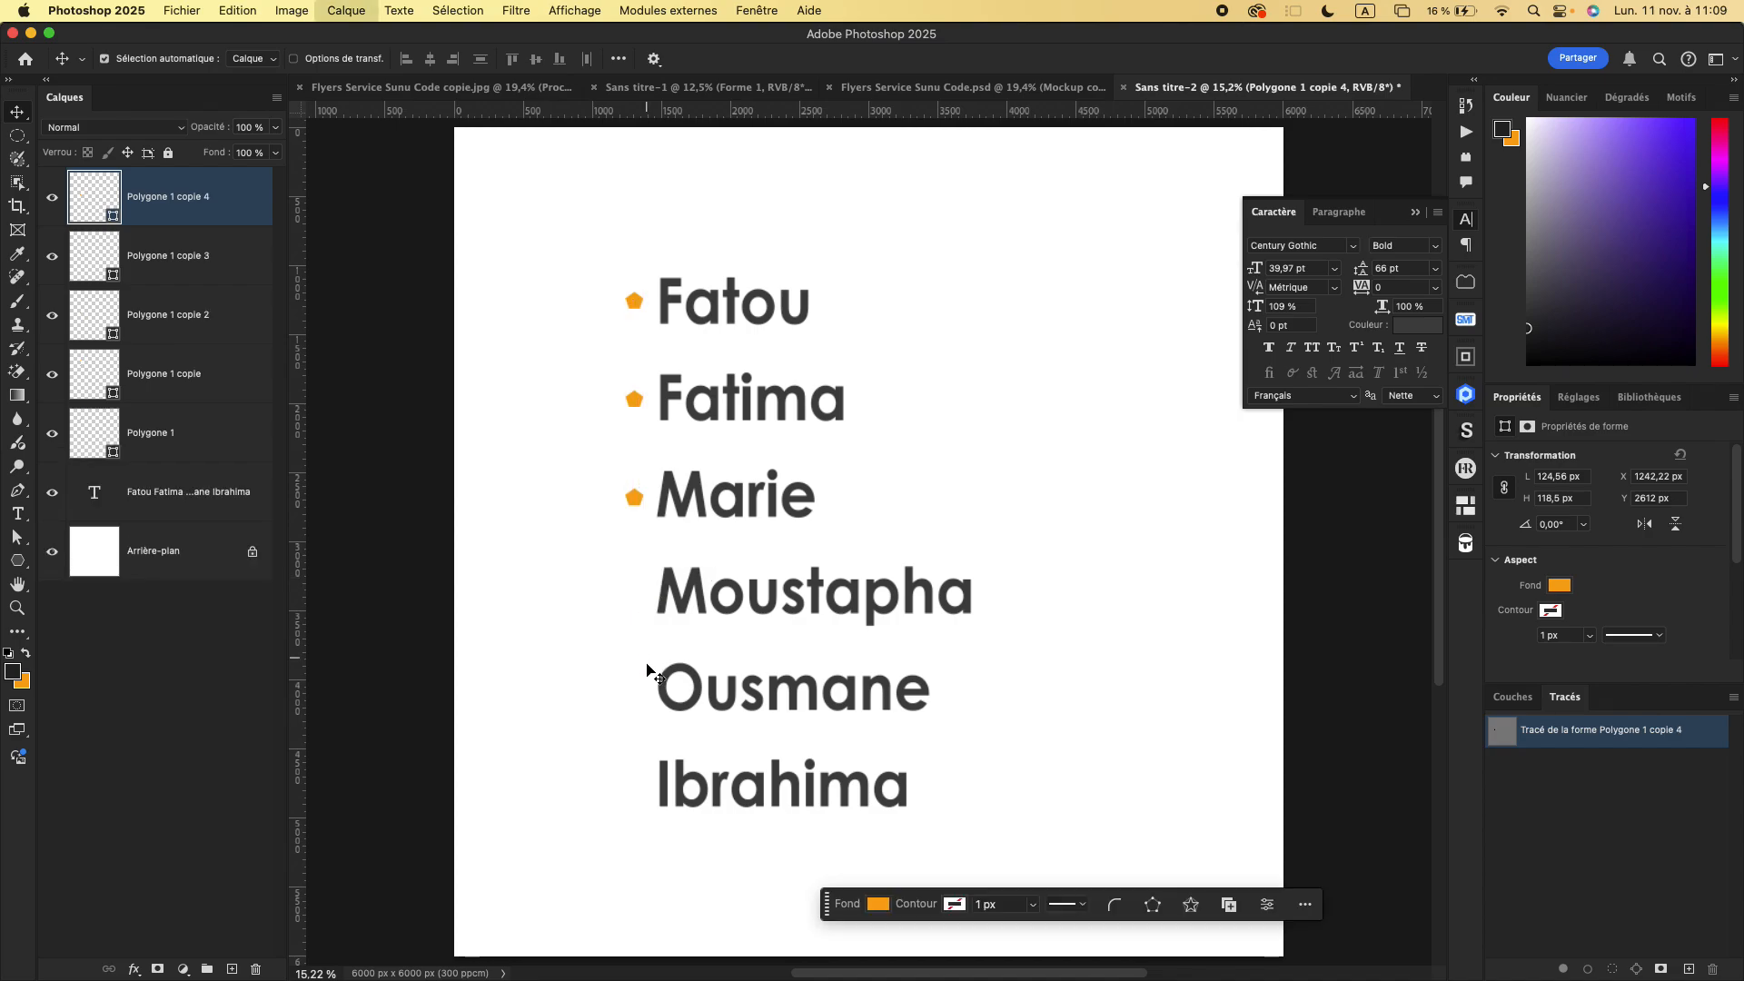
left_click_drag(647, 667, 645, 675)
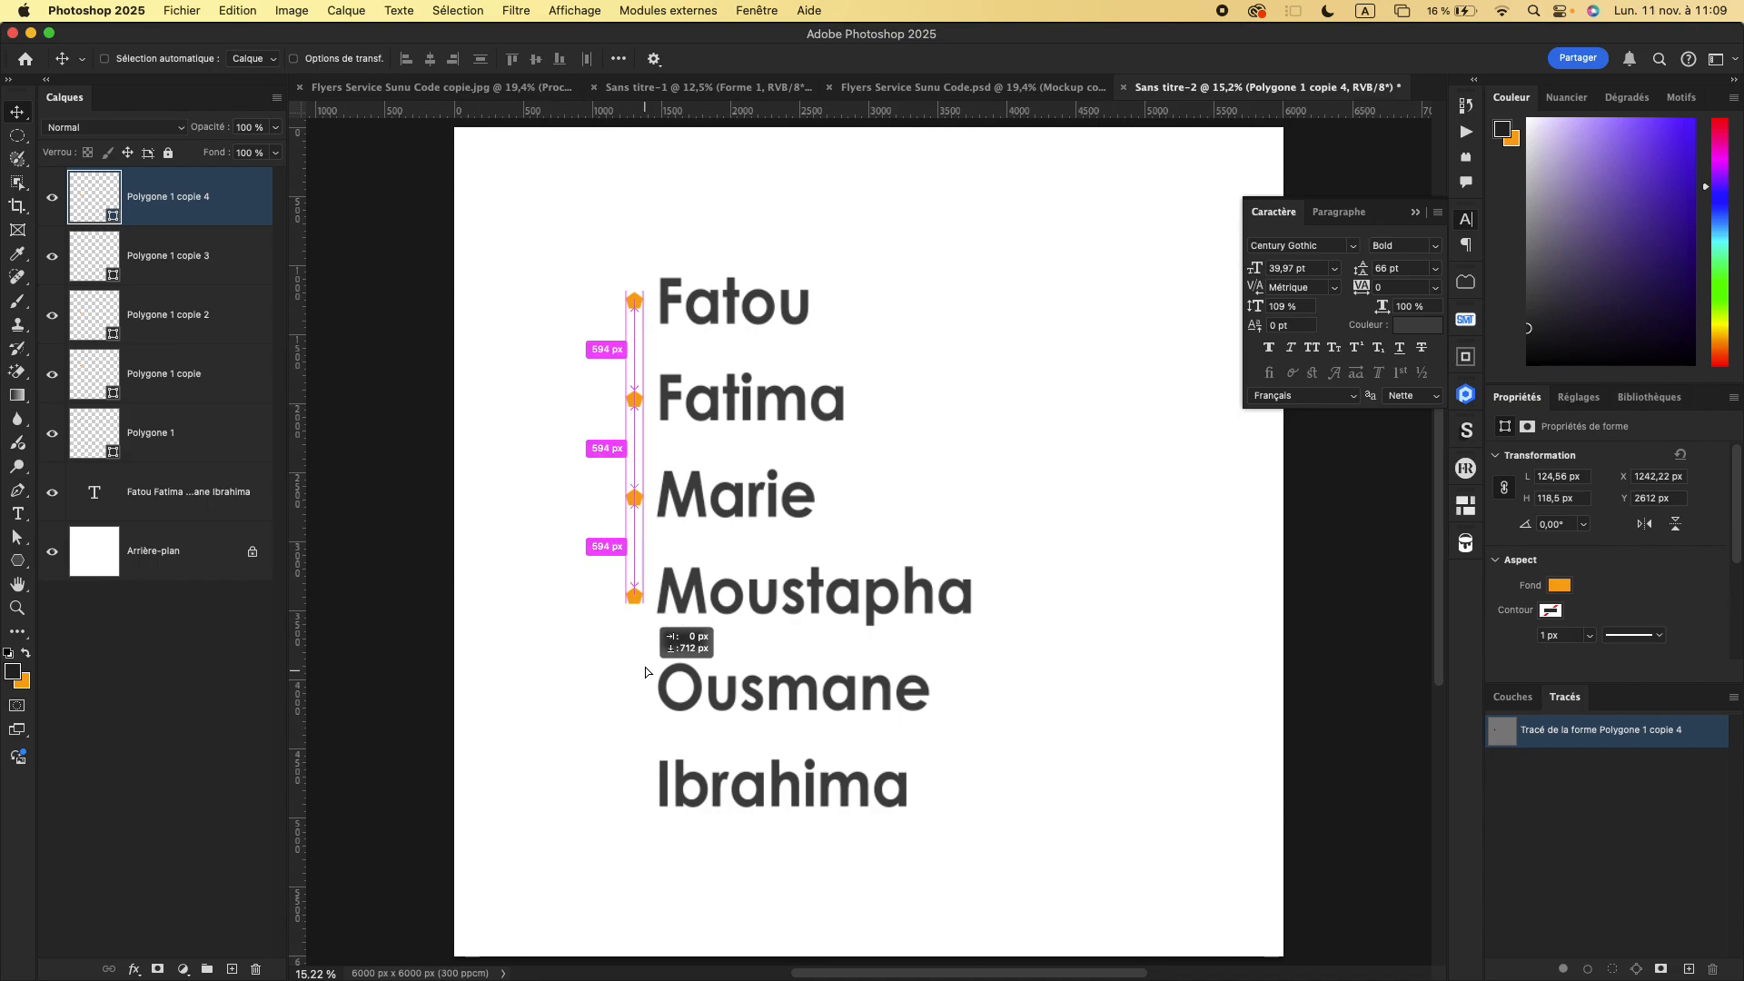
left_click_drag(645, 672, 647, 672)
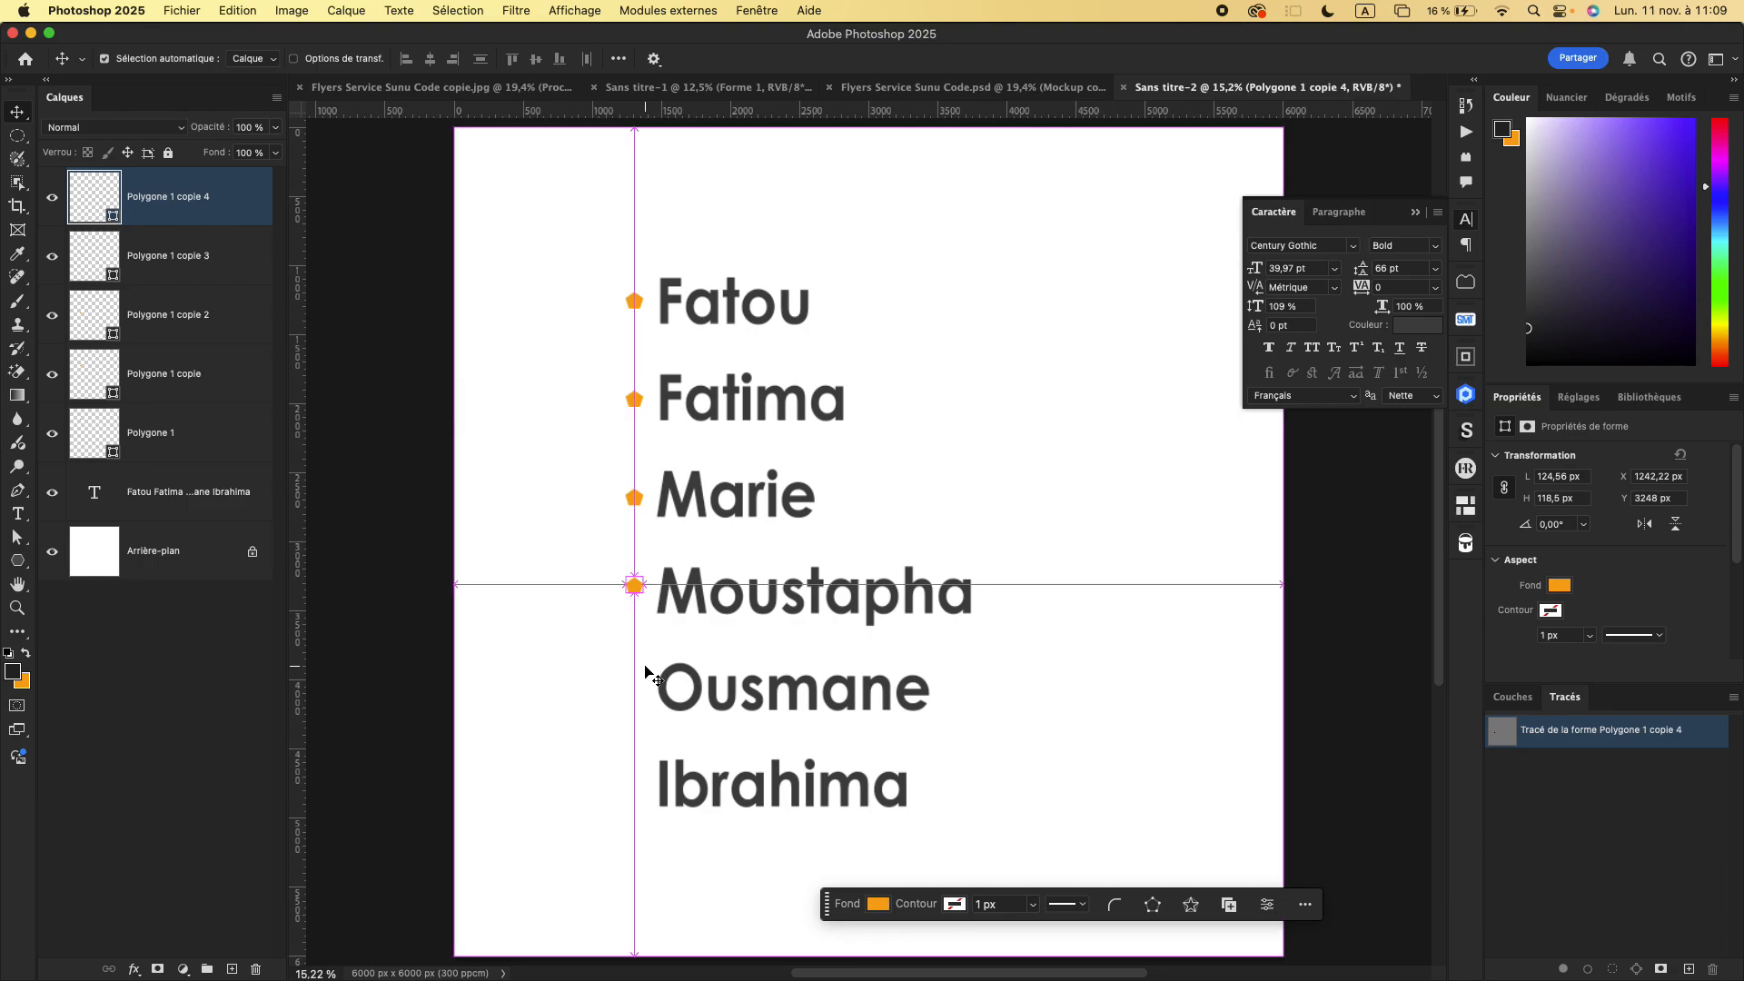
- Duplicate the bullet for the fifth and sixth names, keeping the copies in the same vertical column
key("super+j")
mouse_move(641, 586)
left_mouse_down()
mouse_move(646, 693)
mouse_move(637, 613)
left_mouse_up()
key("super+j")
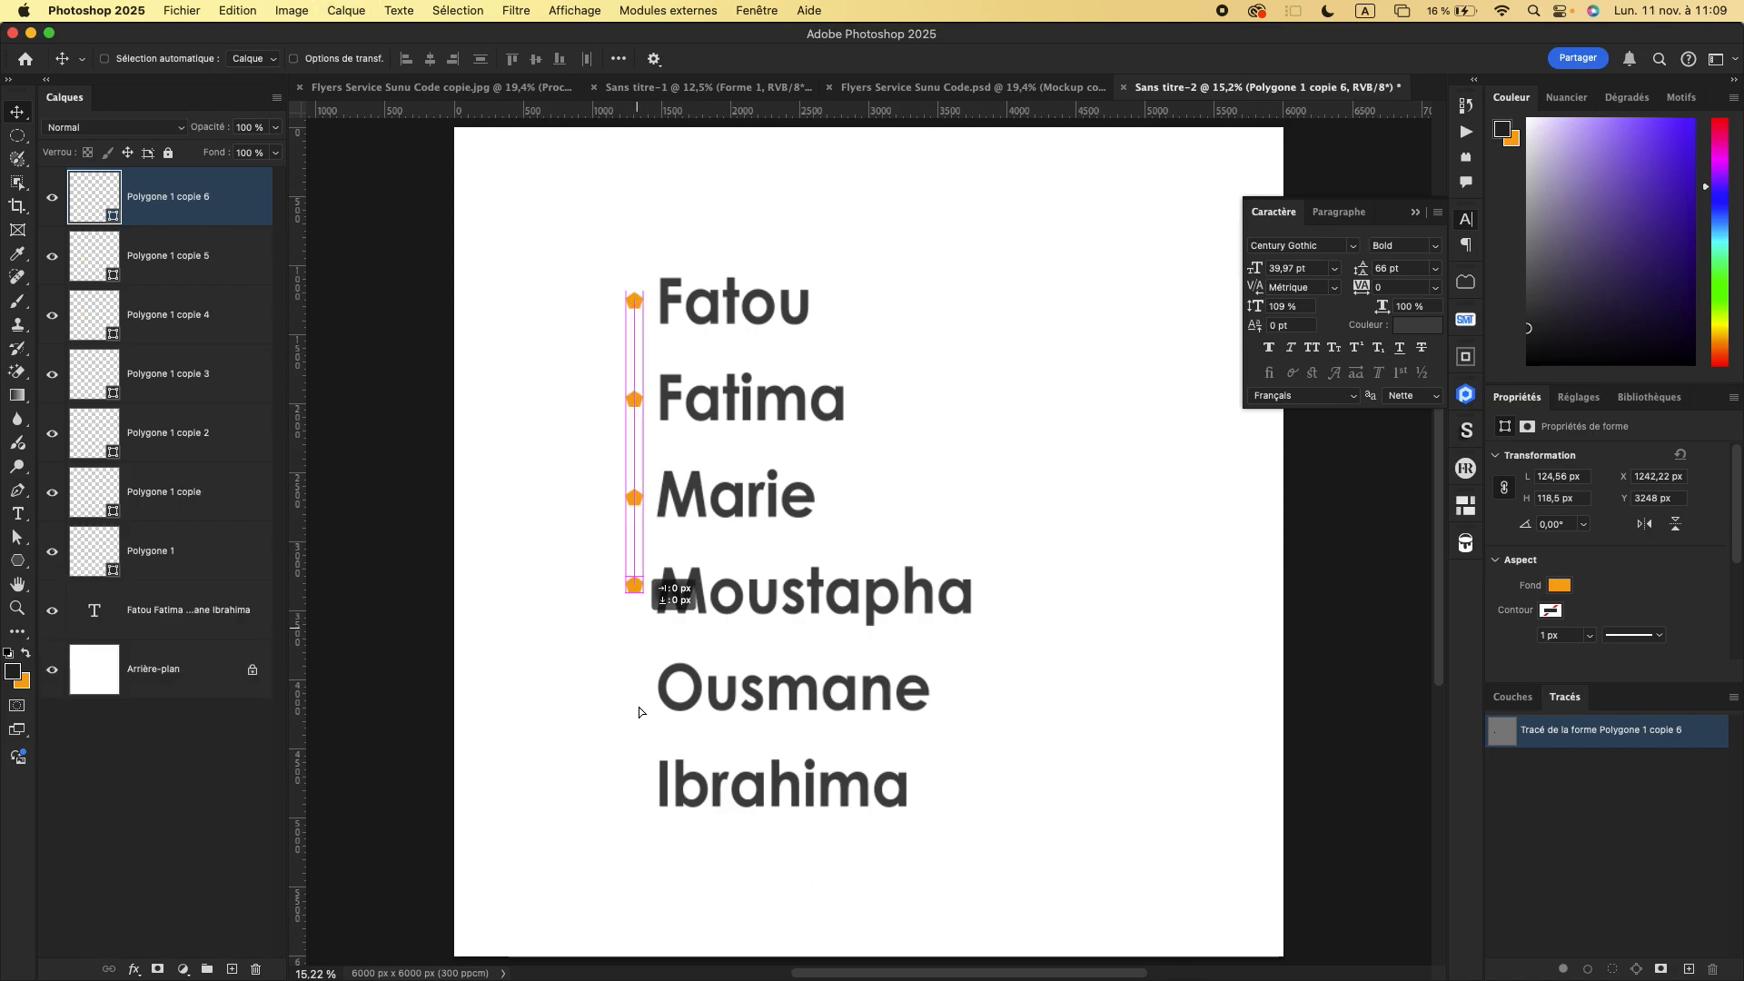
left_click_drag(639, 706, 639, 707)
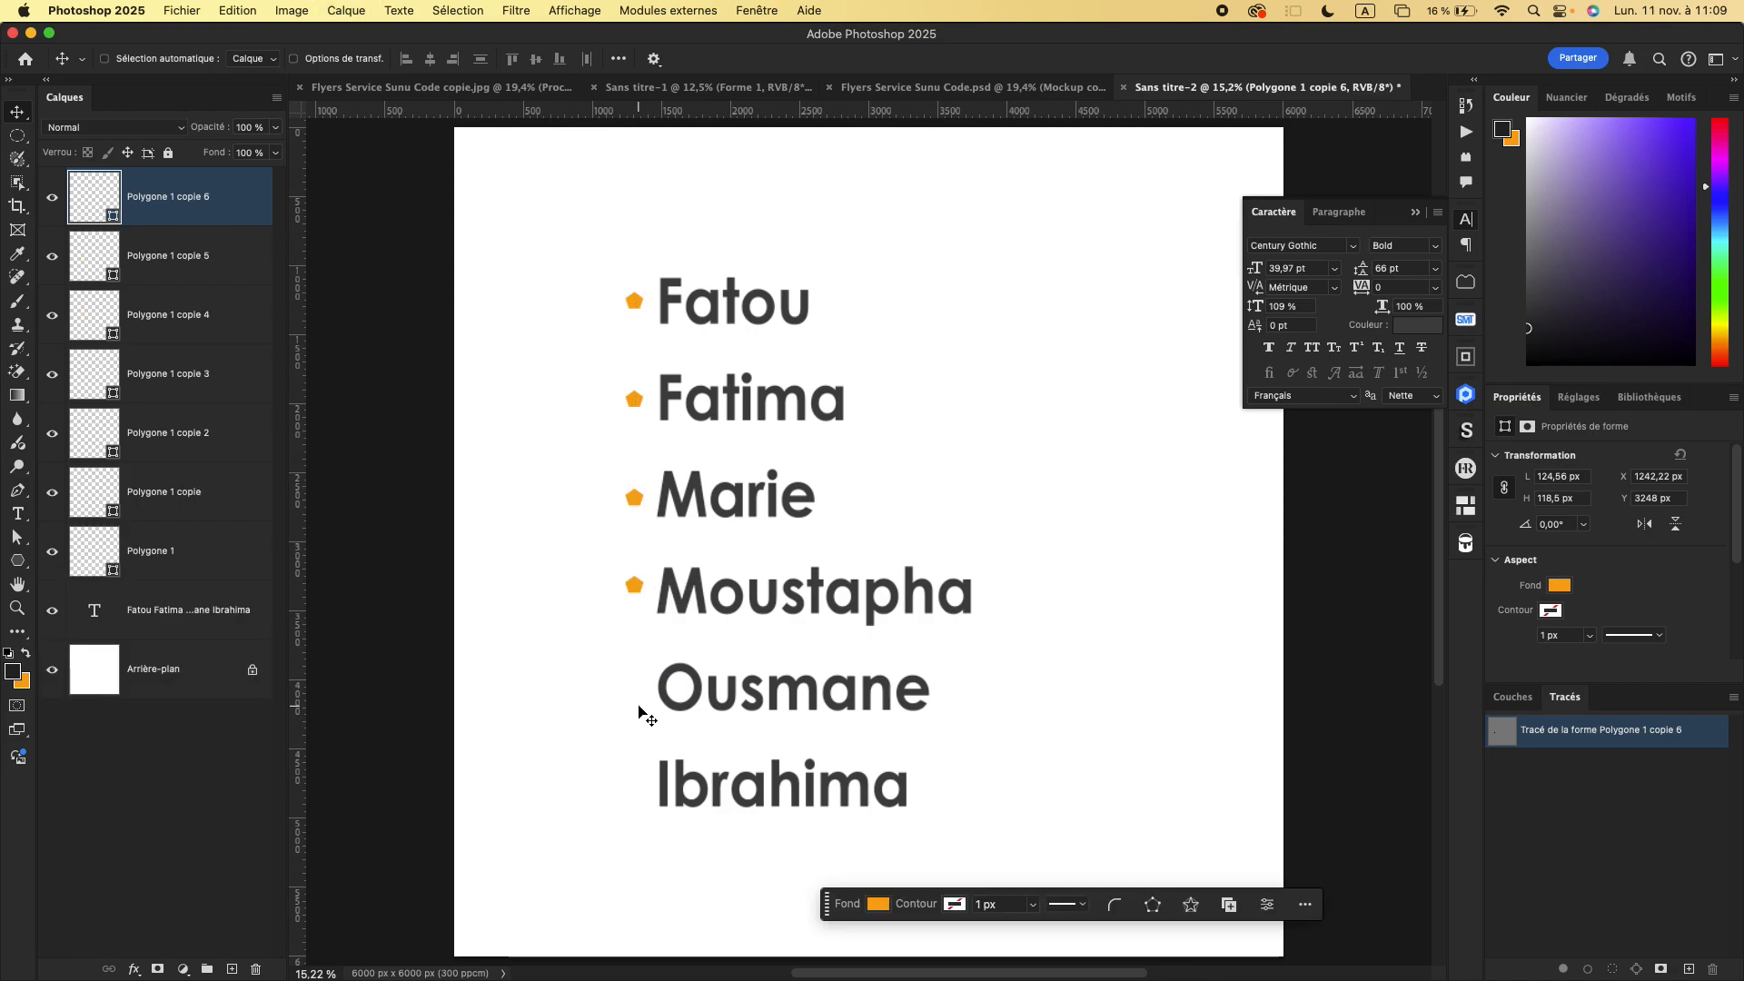
left_click_drag(633, 592, 638, 695)
key("shift+alt+Down")
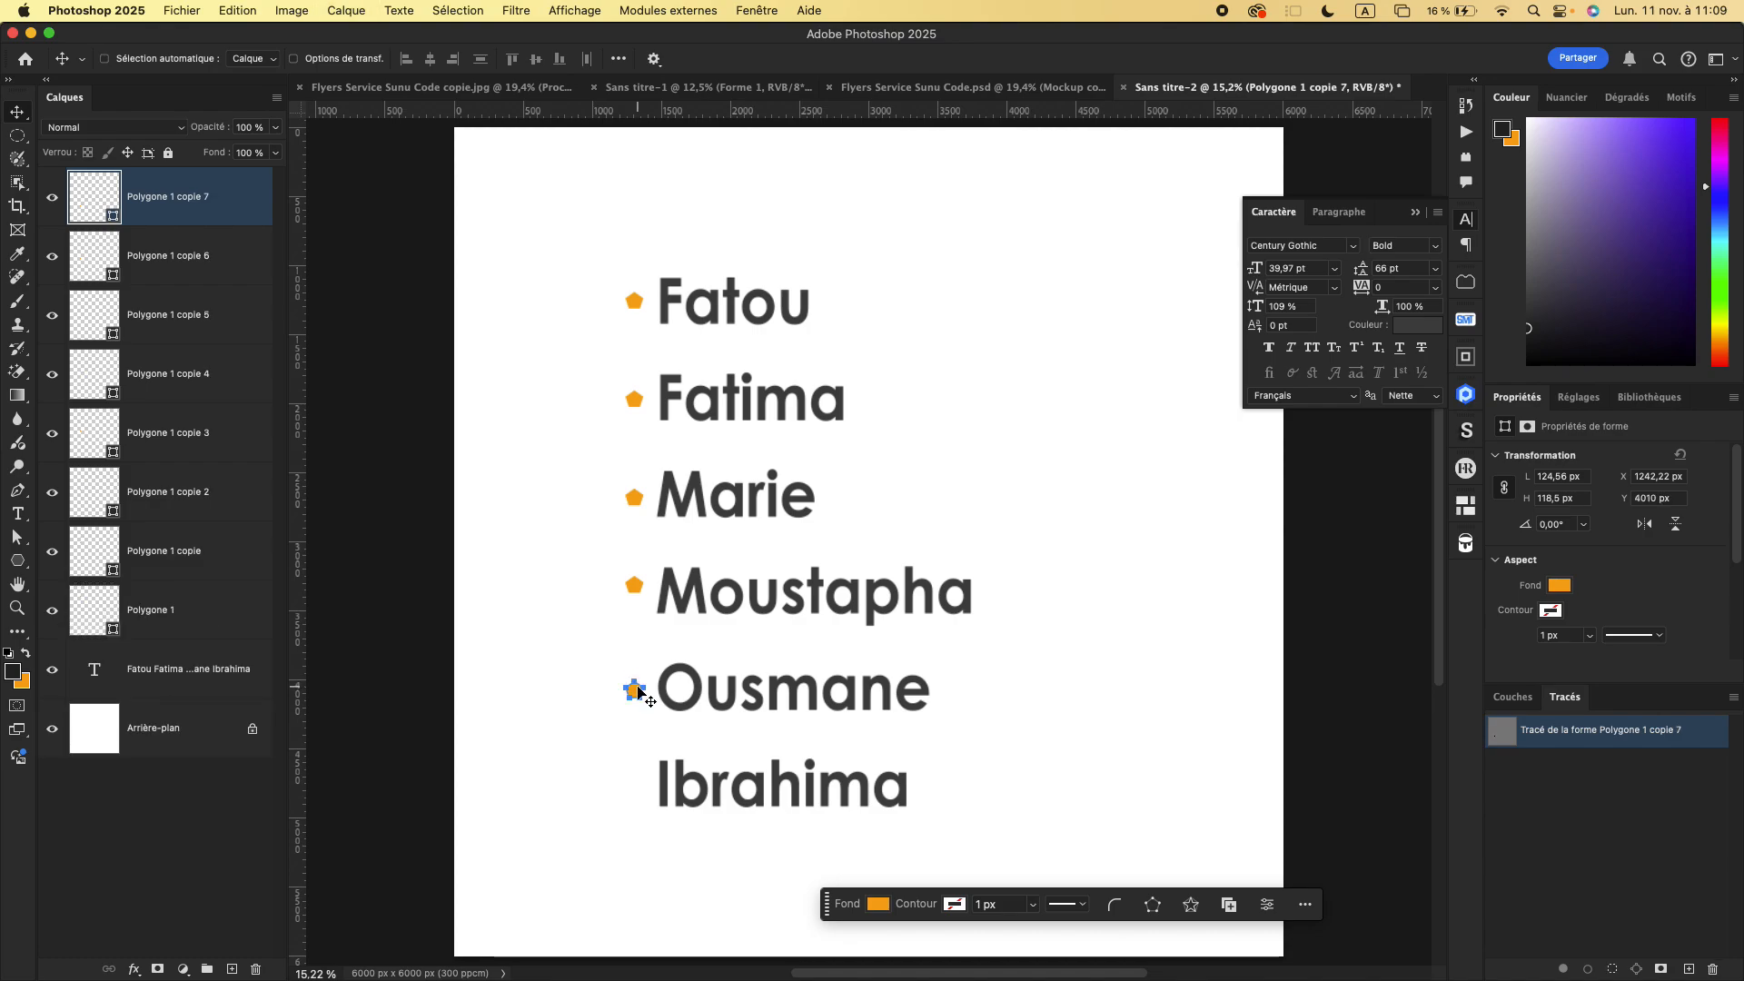
left_click_drag(638, 695, 639, 796)
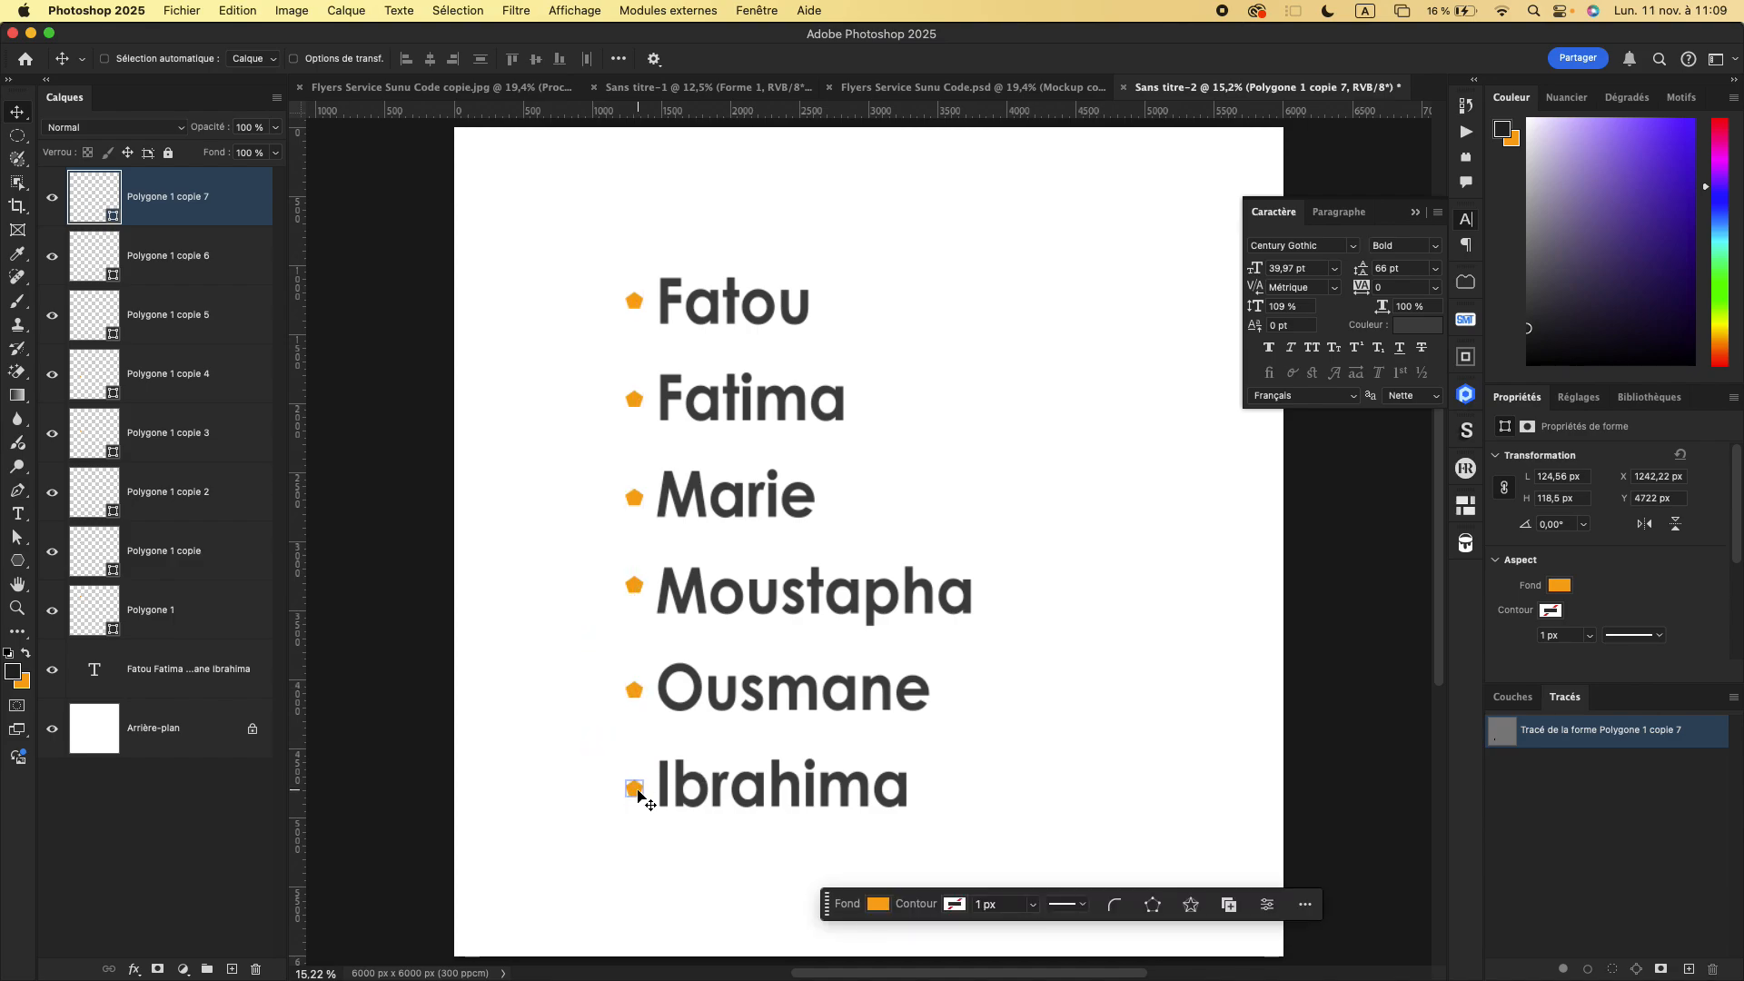
left_click(654, 445, "shift+super")
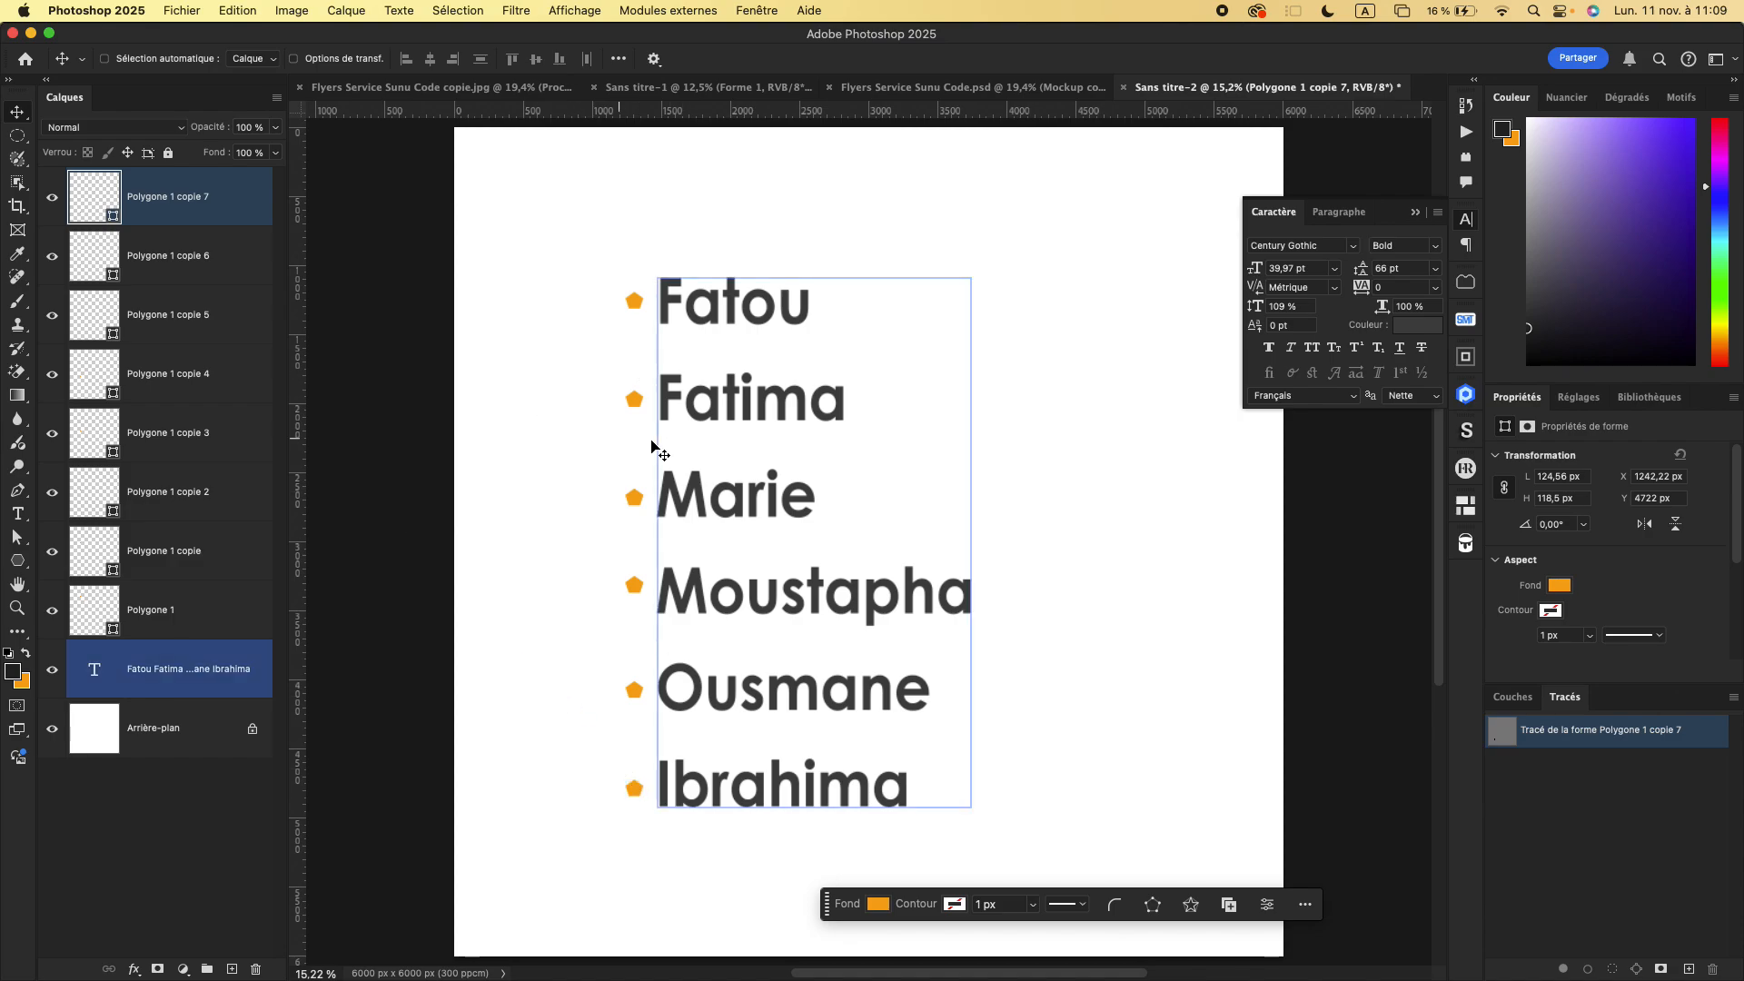
key("super+z")
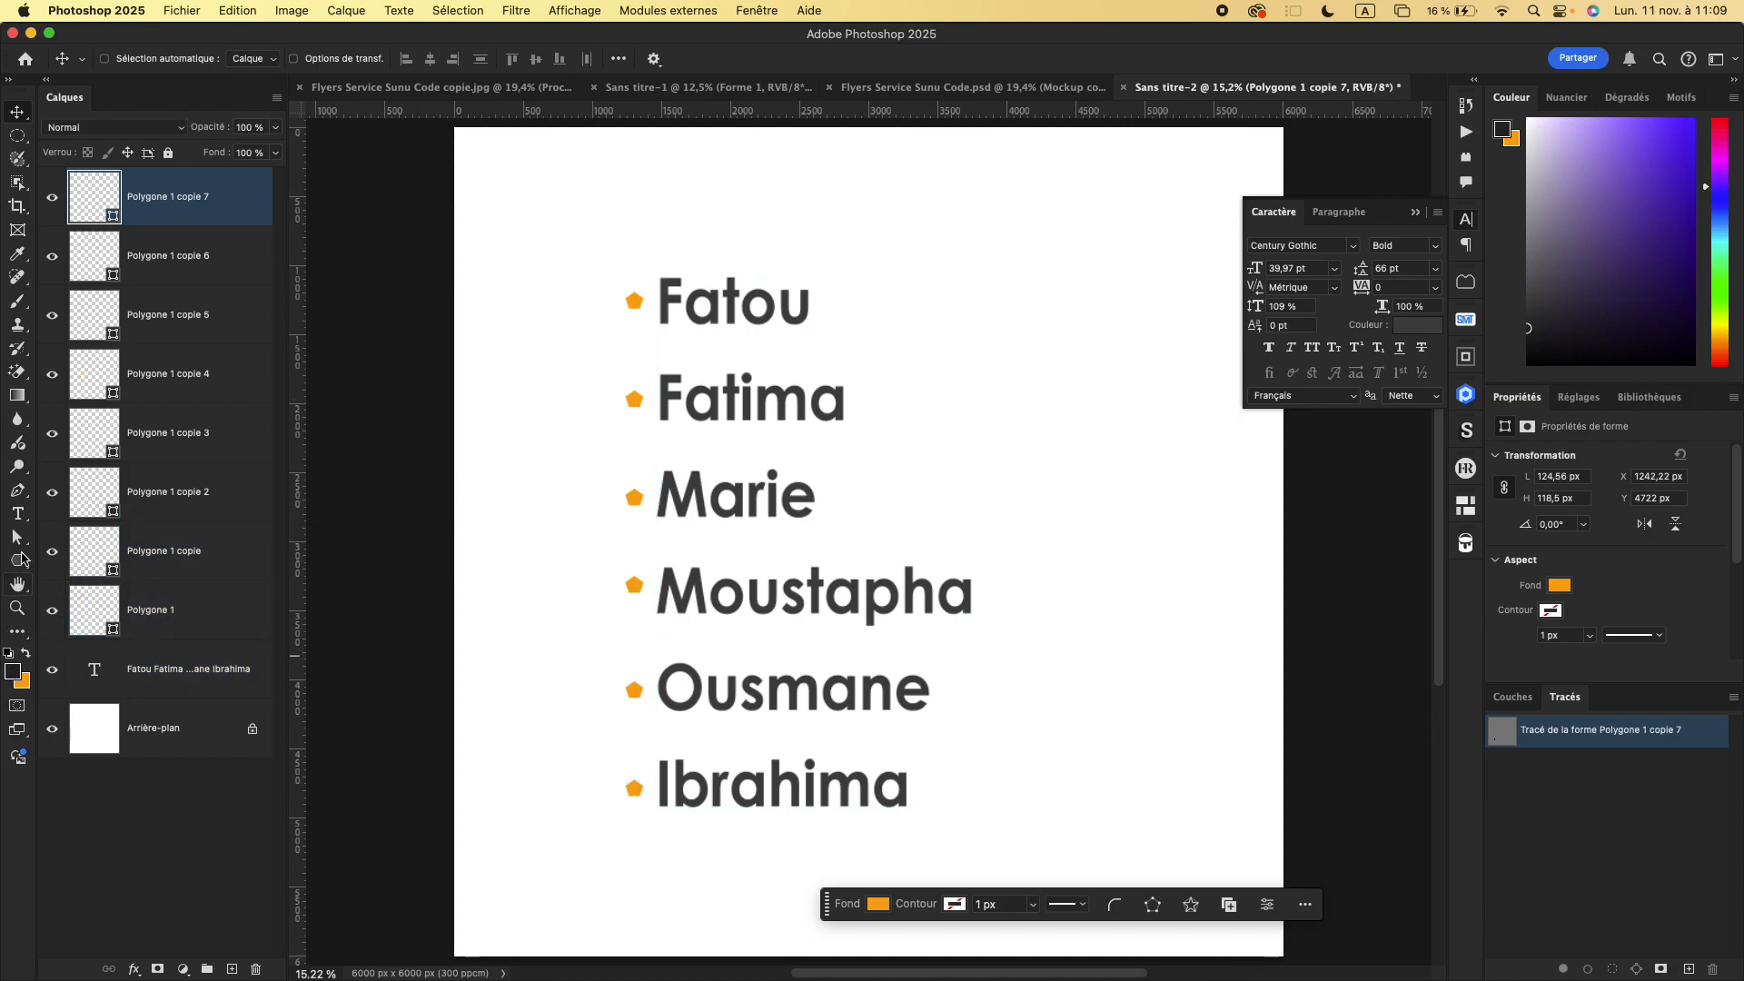
- Draw a thin orange horizontal rectangle about 3259 × 27 px beneath the first name
left_click(21, 553)
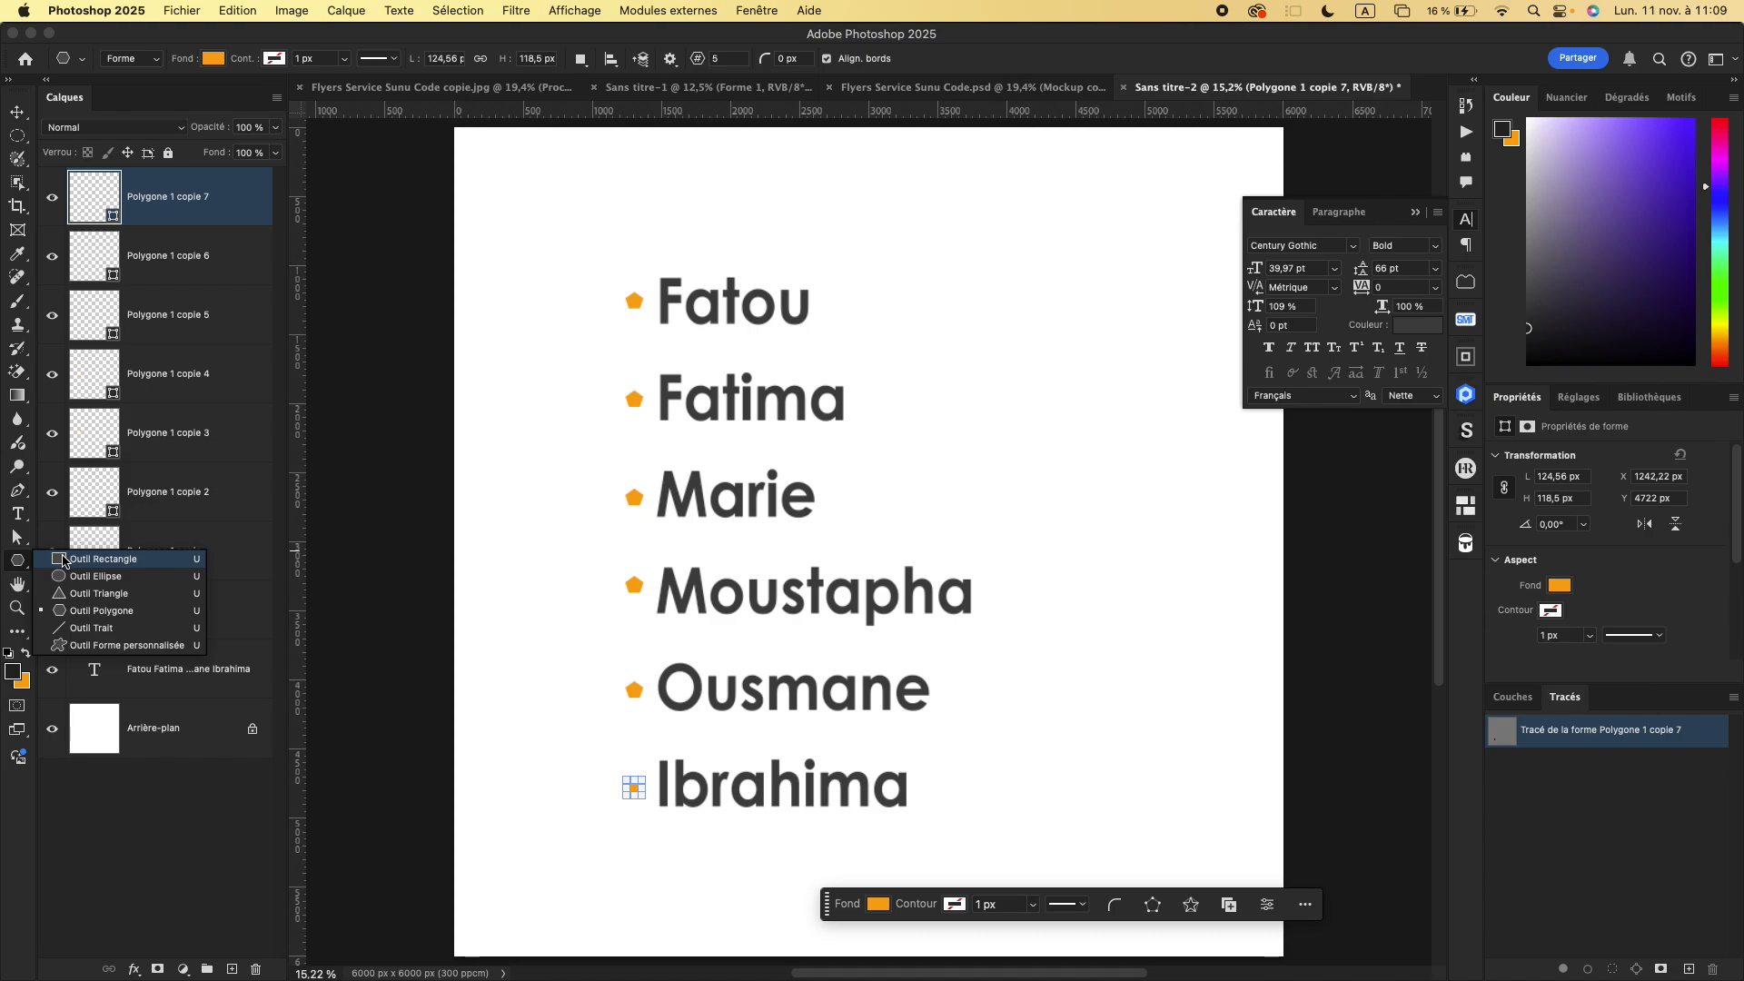
left_click(64, 561)
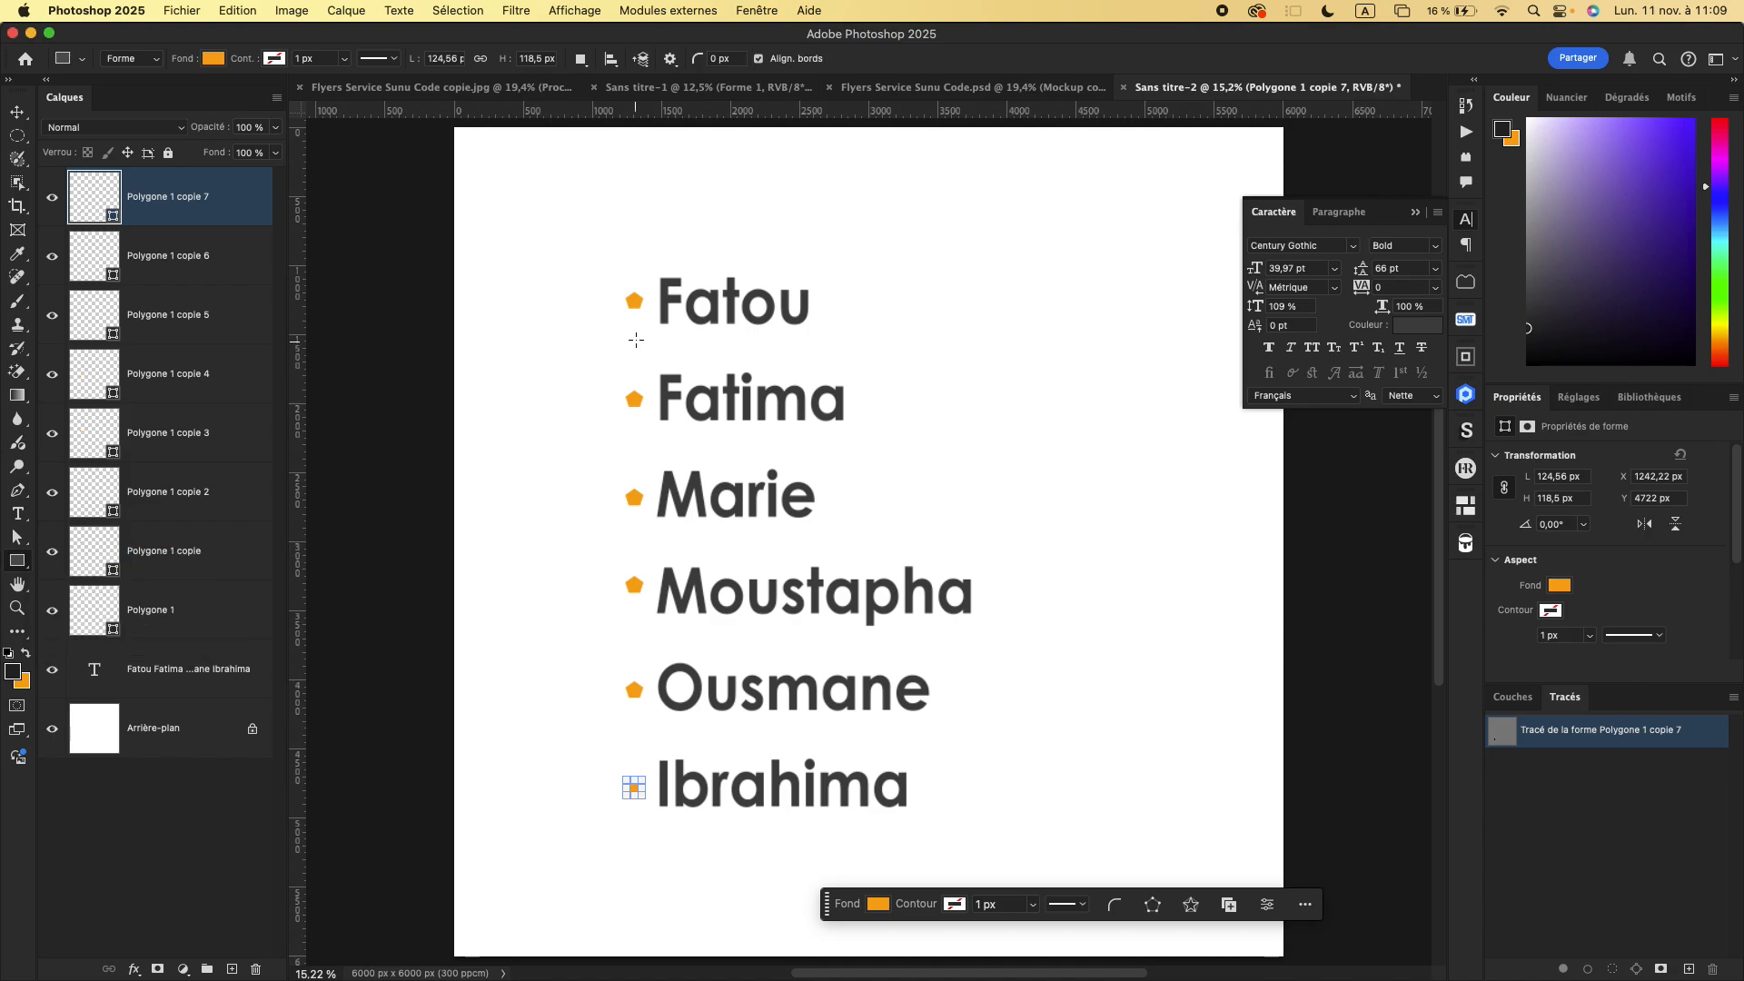
left_click_drag(630, 339, 1081, 349)
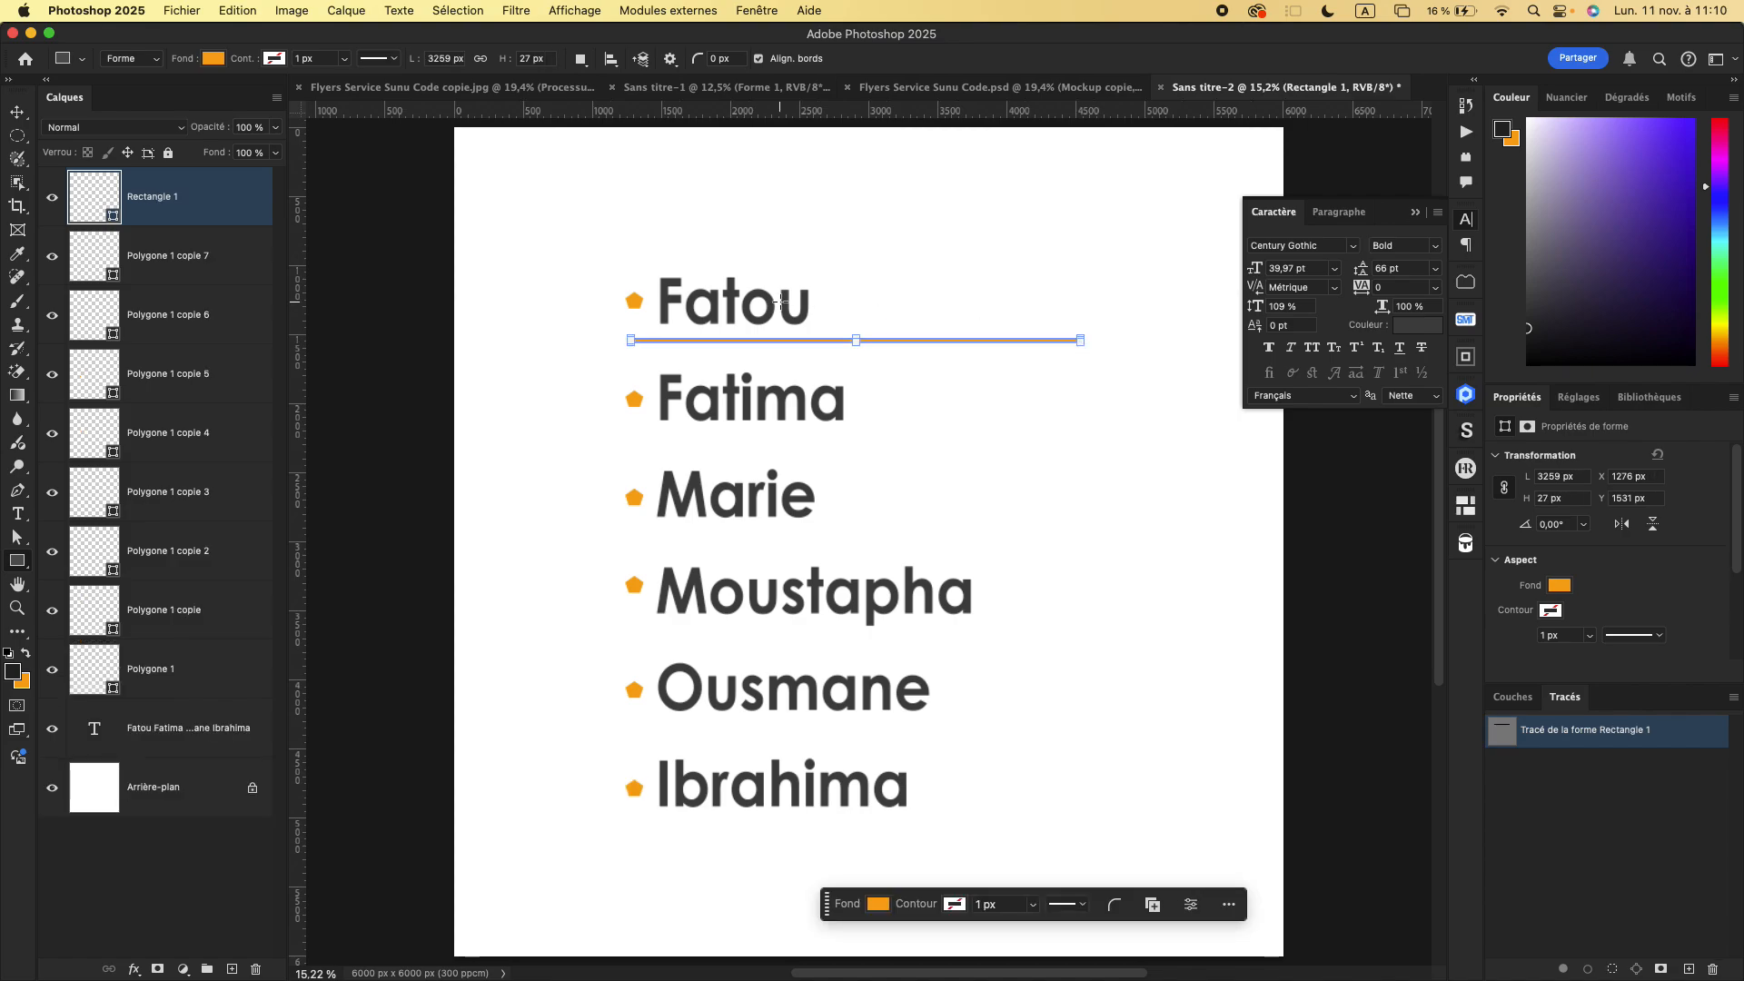
- Move the orange line down between the first two names and duplicate it between each remaining pair of names
left_click(16, 113)
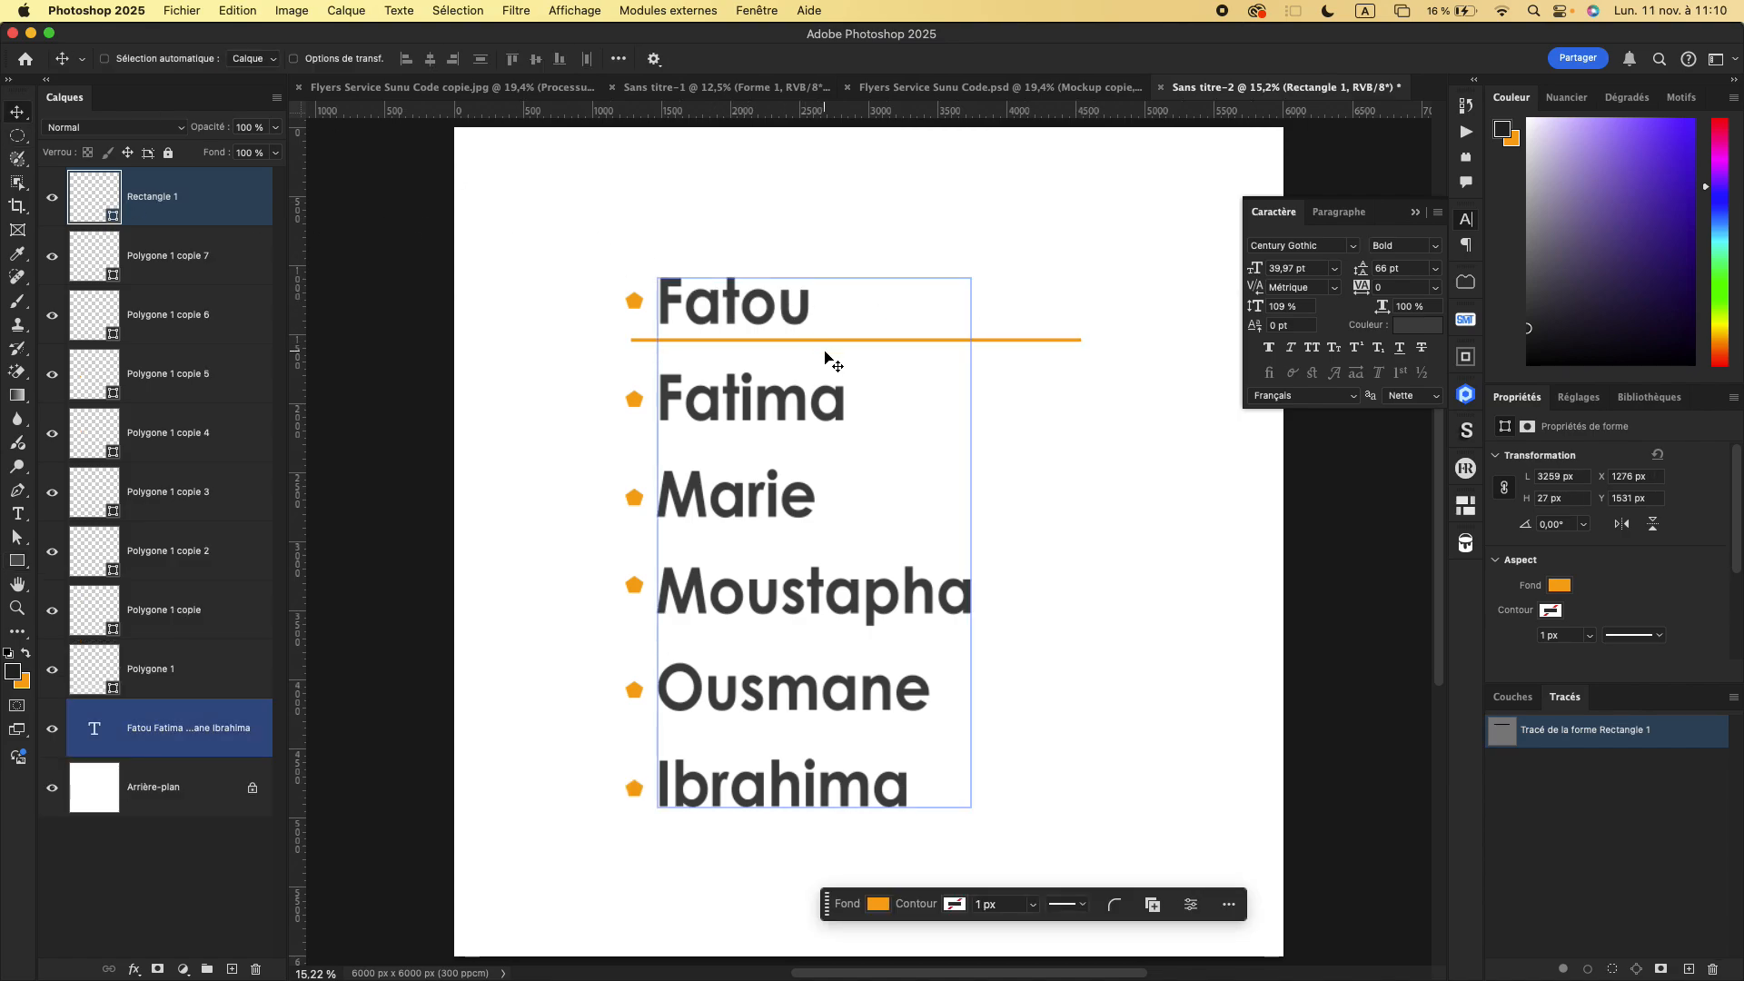
left_click_drag(1021, 346, 1021, 351)
key("shift+Down")
key("Down")
key("Down")
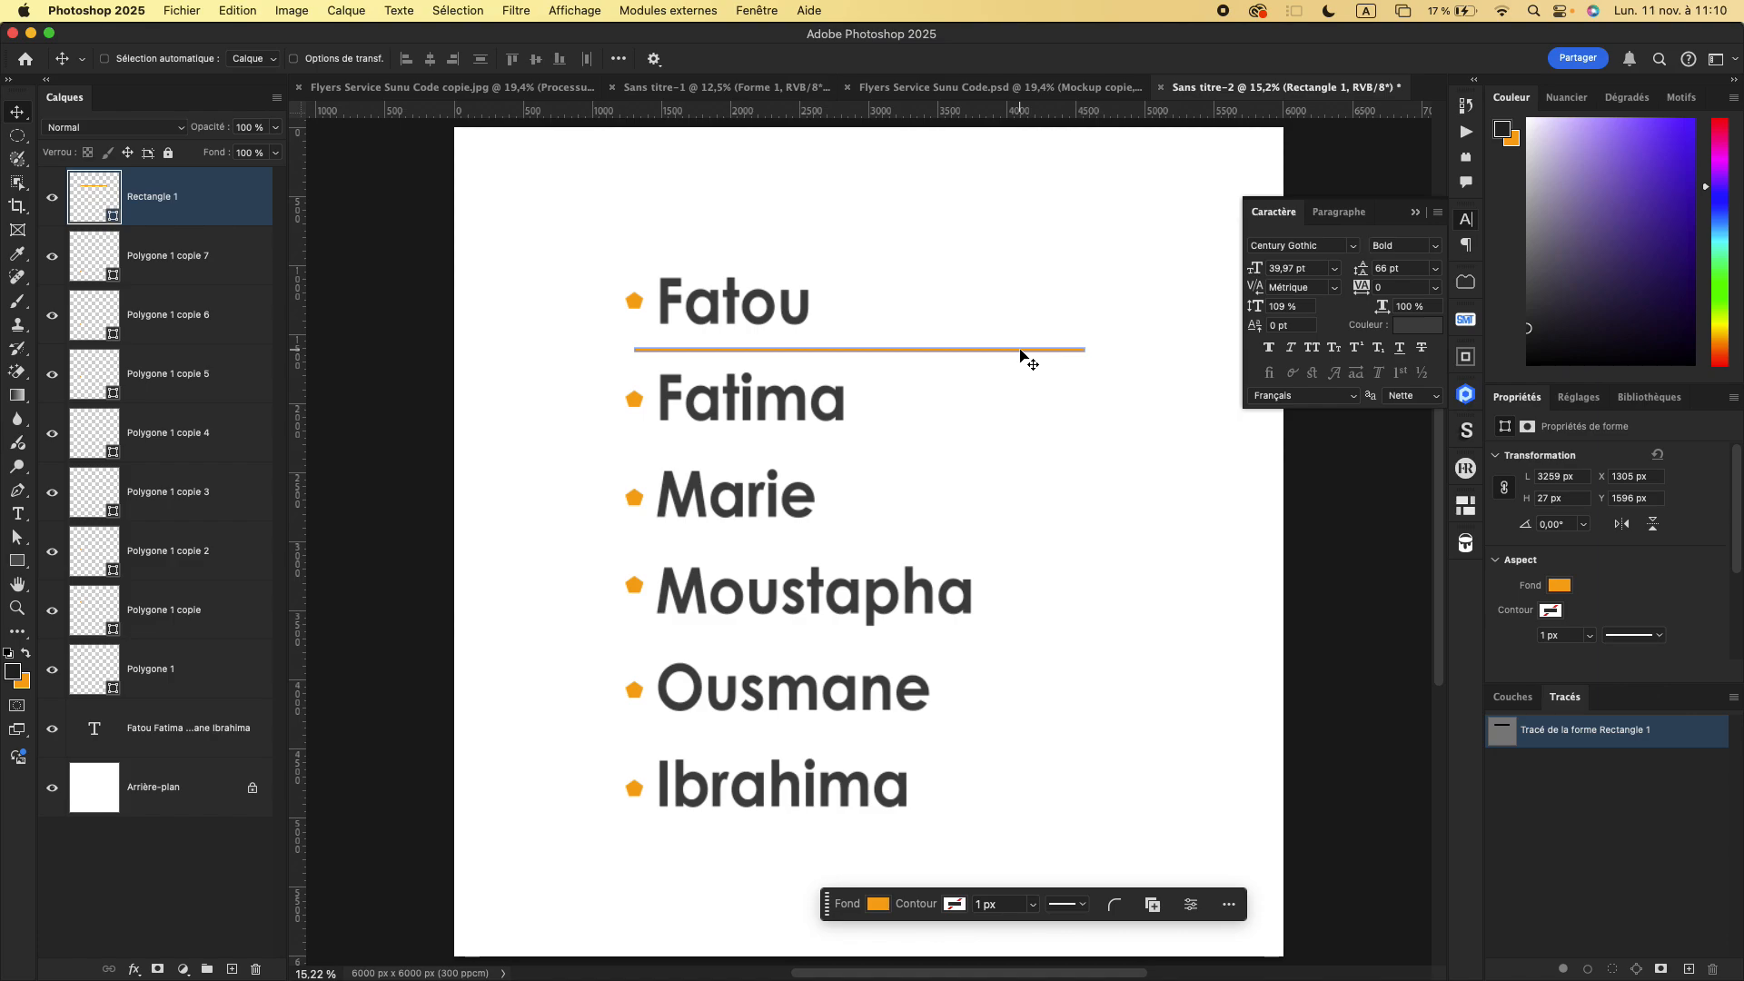
left_click_drag(1023, 353, 1018, 738)
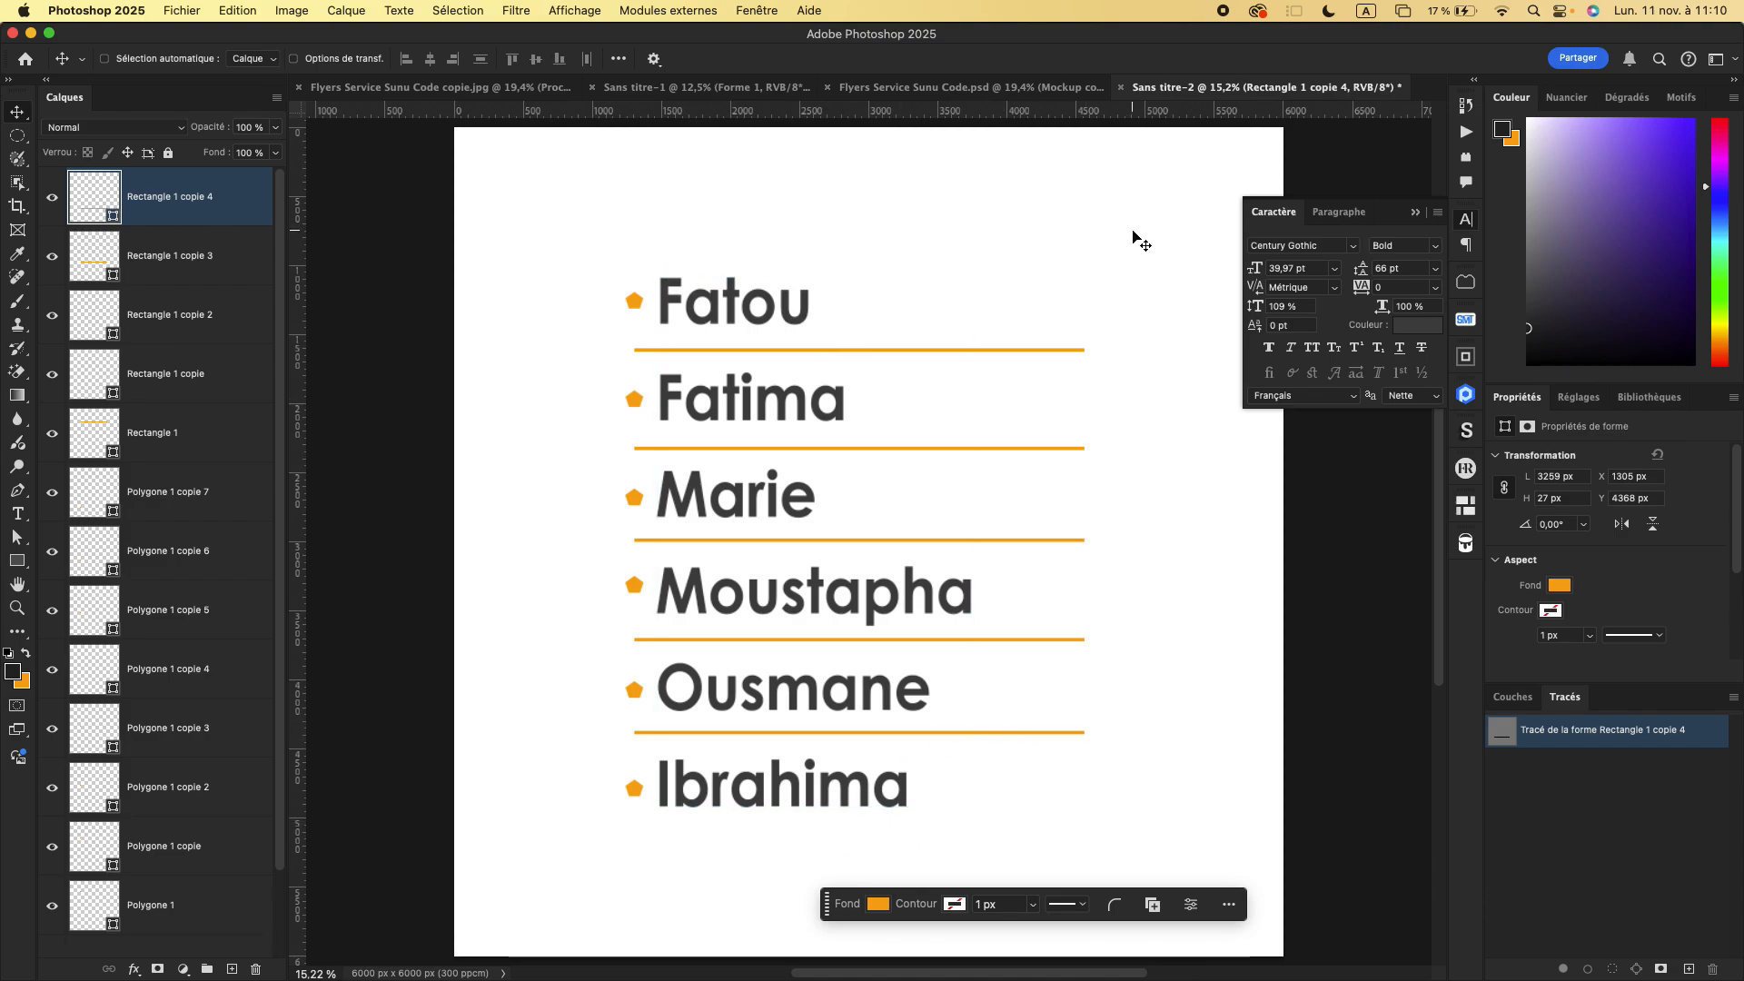
- Examine the stack of line, polygon and text layers, and select the name list's text layer
left_click(181, 497)
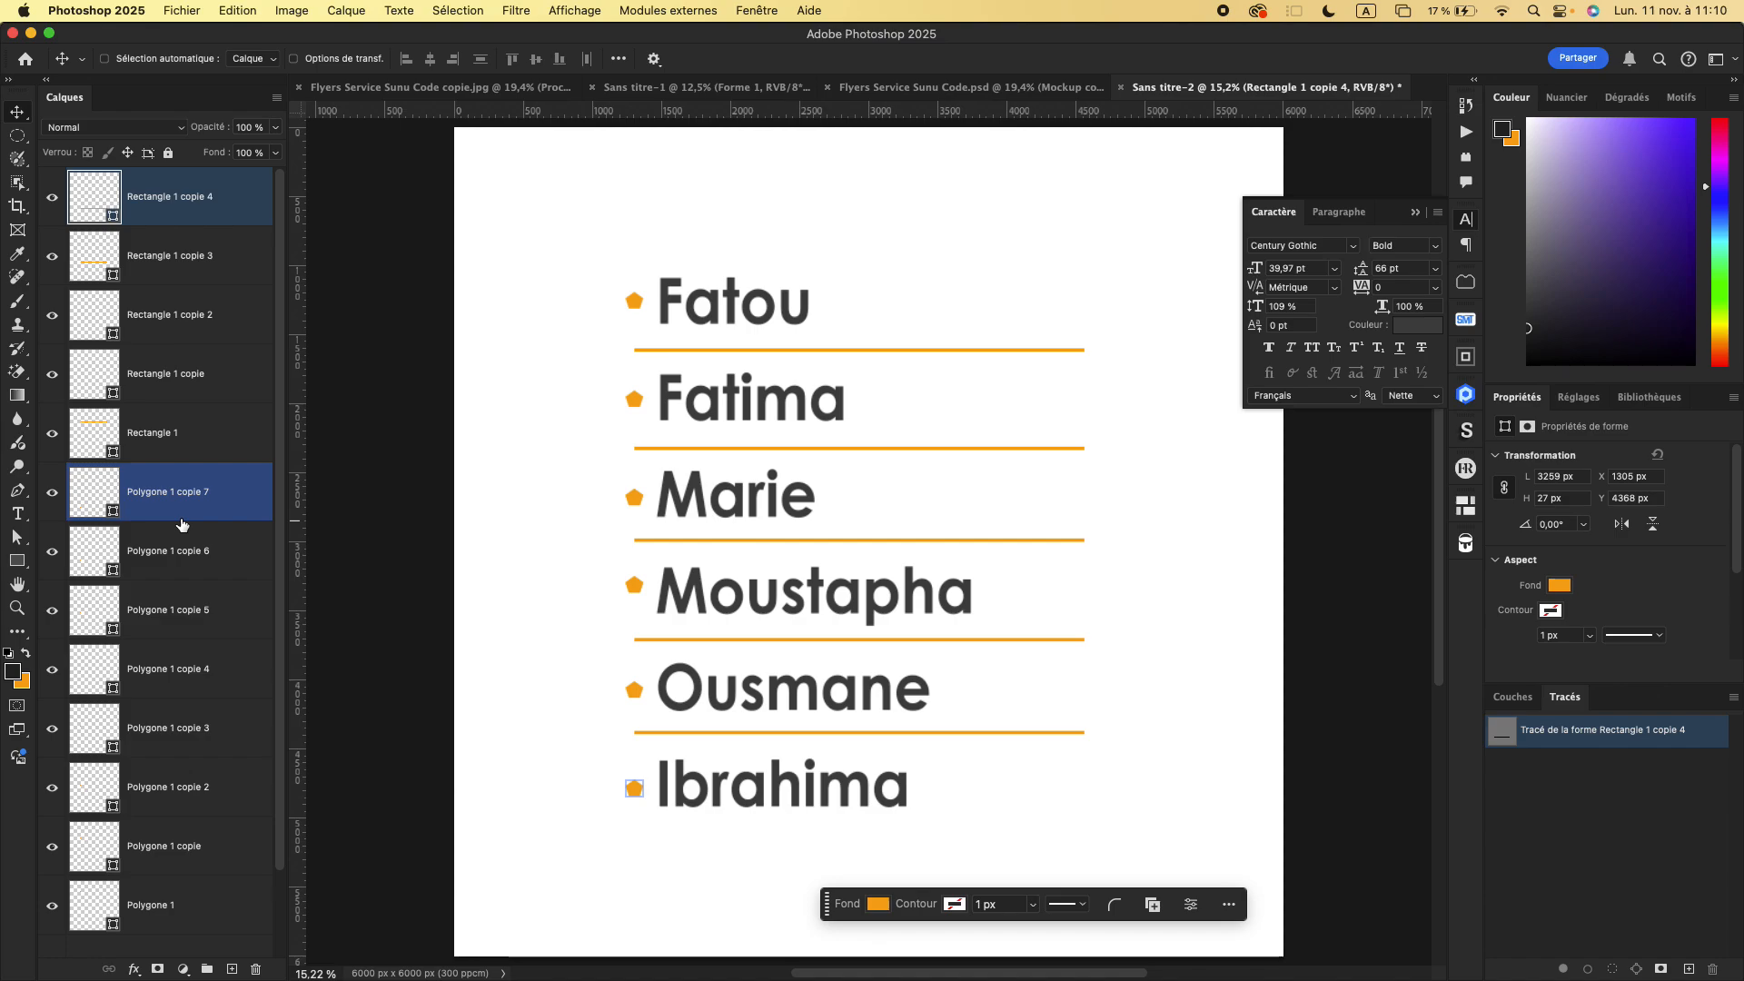
scroll(181, 524, "down", 2)
scroll(181, 524, "up", 2)
scroll(181, 524, "down", 2)
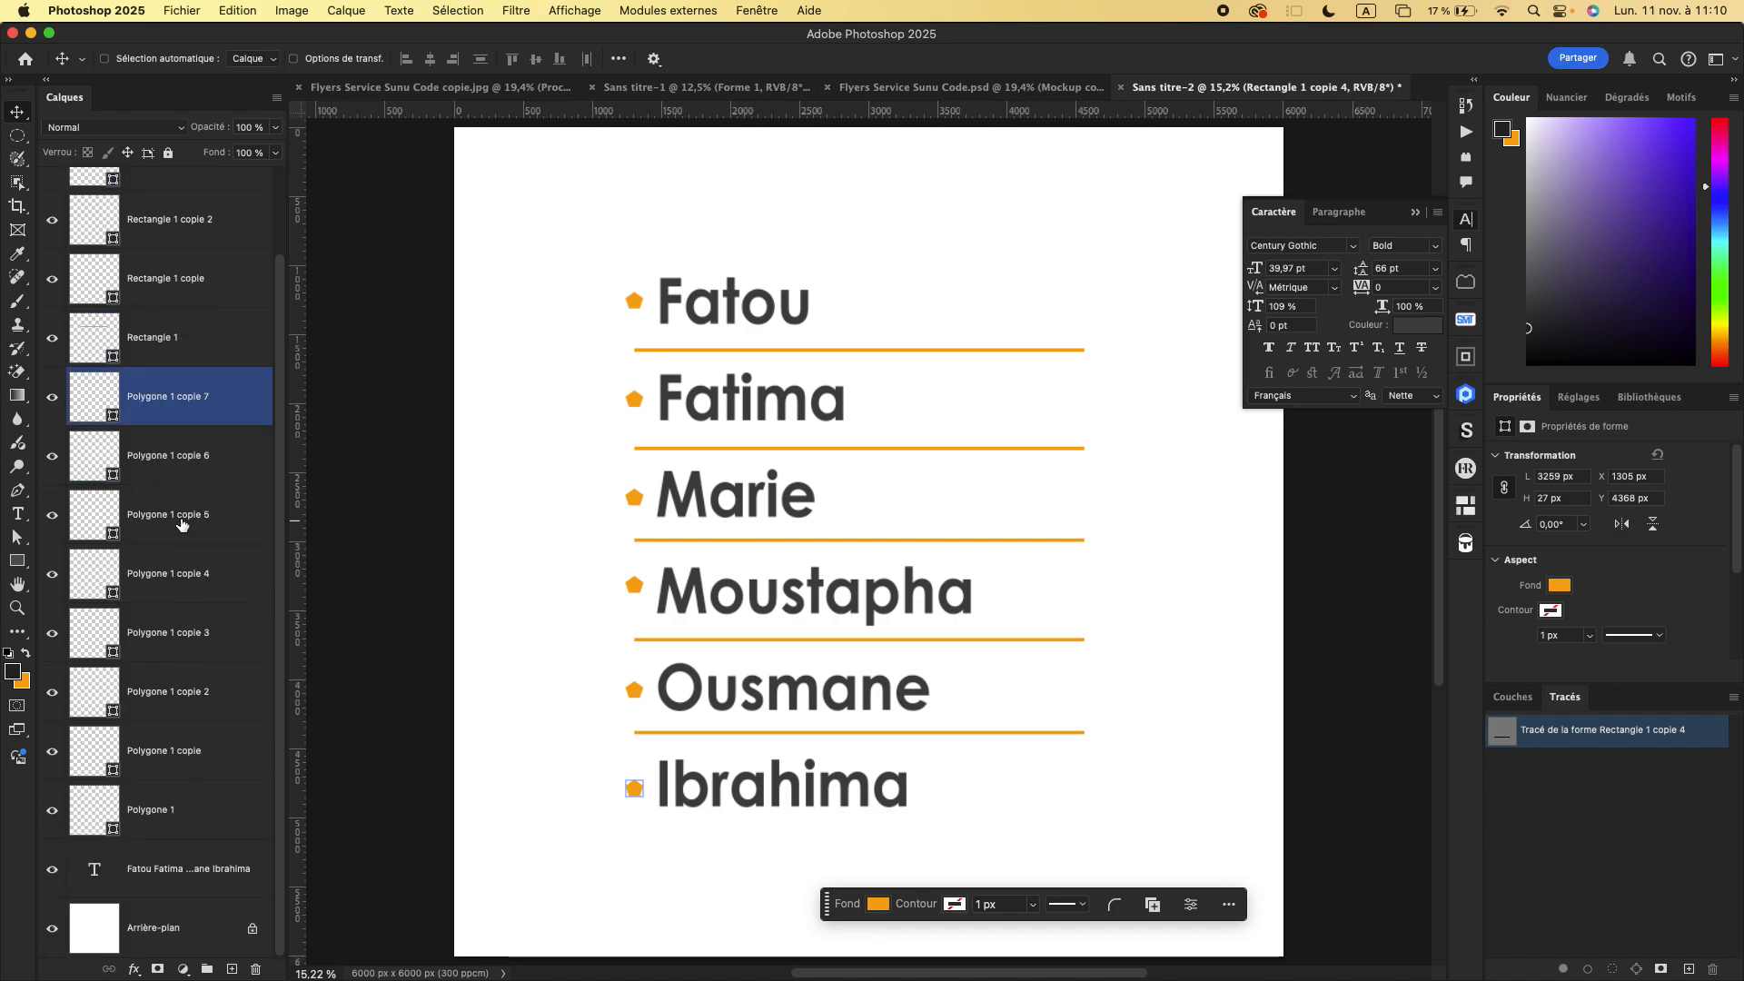
scroll(182, 525, "up", 2)
scroll(181, 524, "down", 2)
left_click(181, 518)
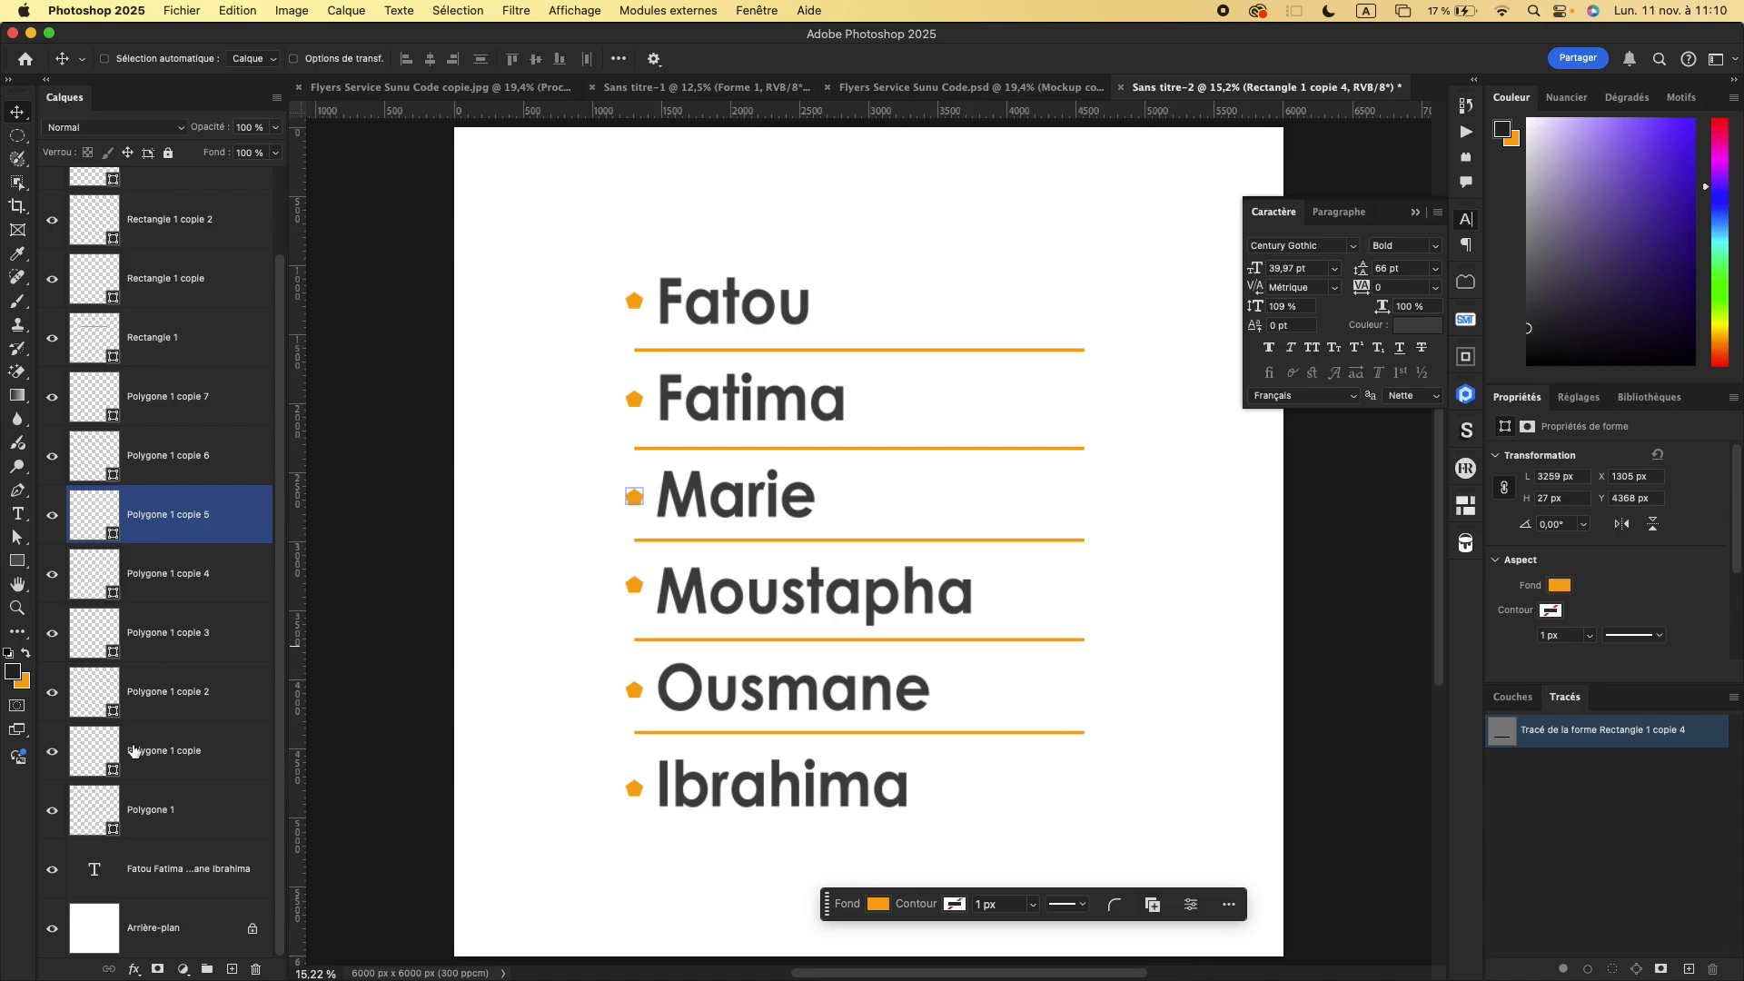
left_click(170, 866)
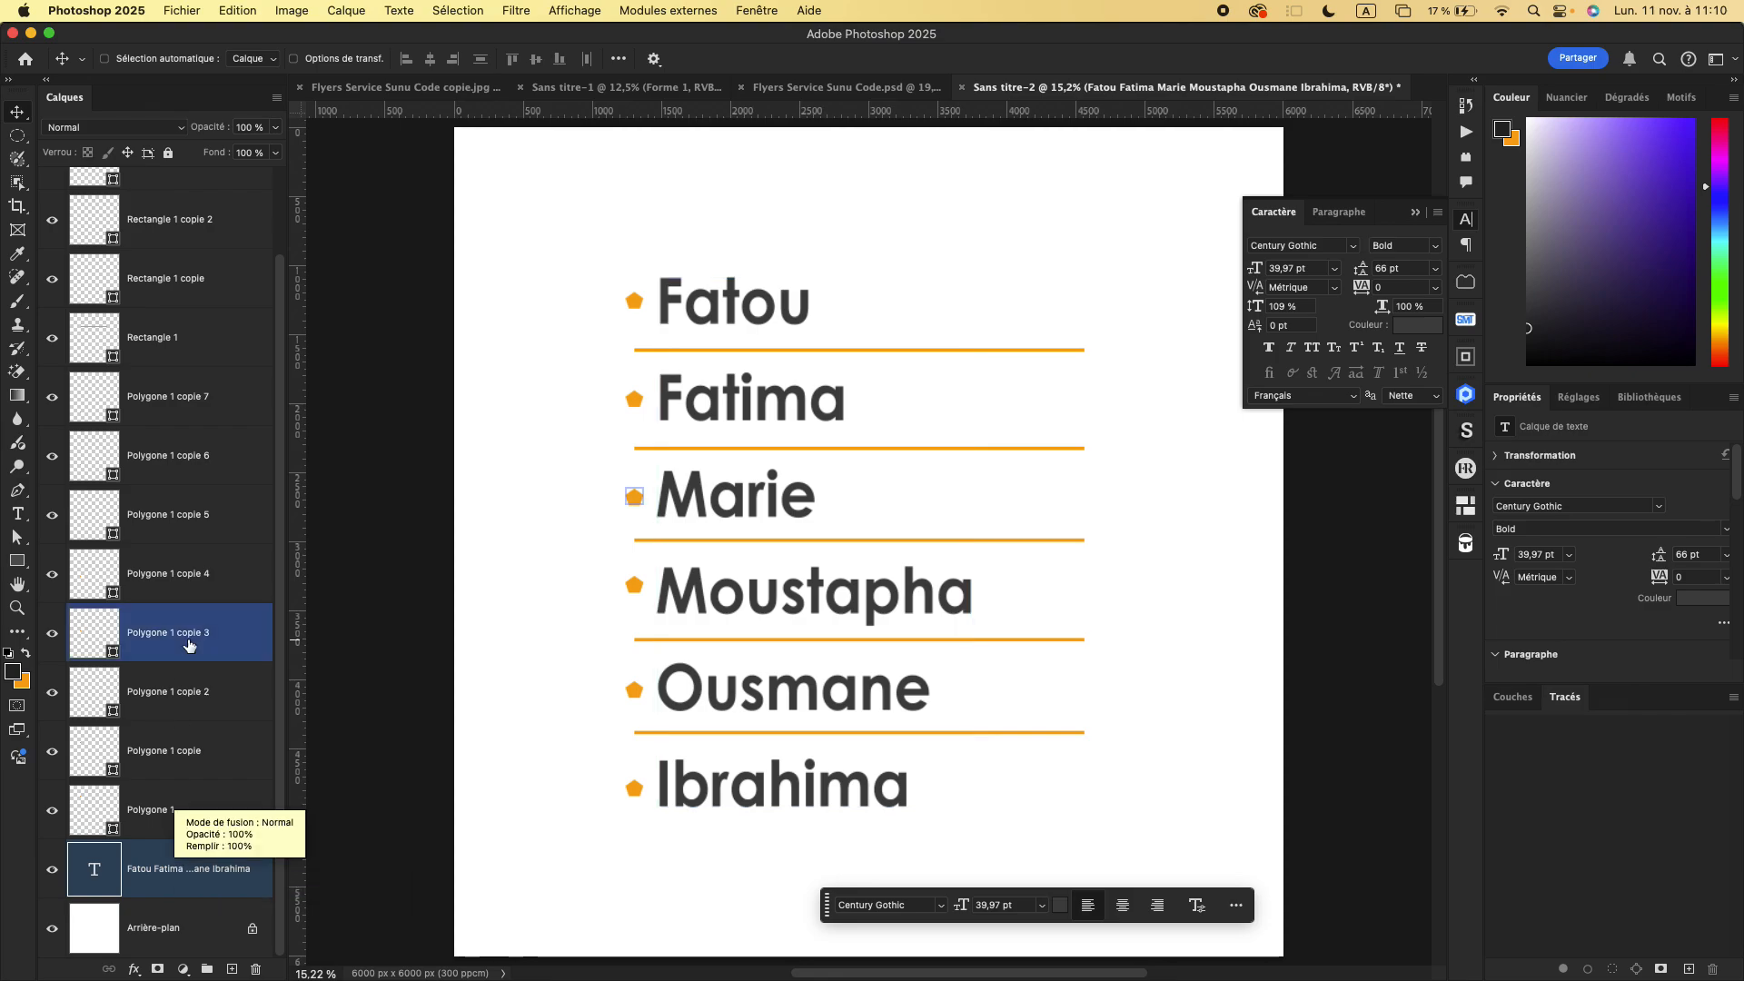
- Select the name list's text layer together with all polygon and rectangle layers, and gather them into one group
scroll(189, 646, "up", 3)
scroll(195, 690, "down", 3)
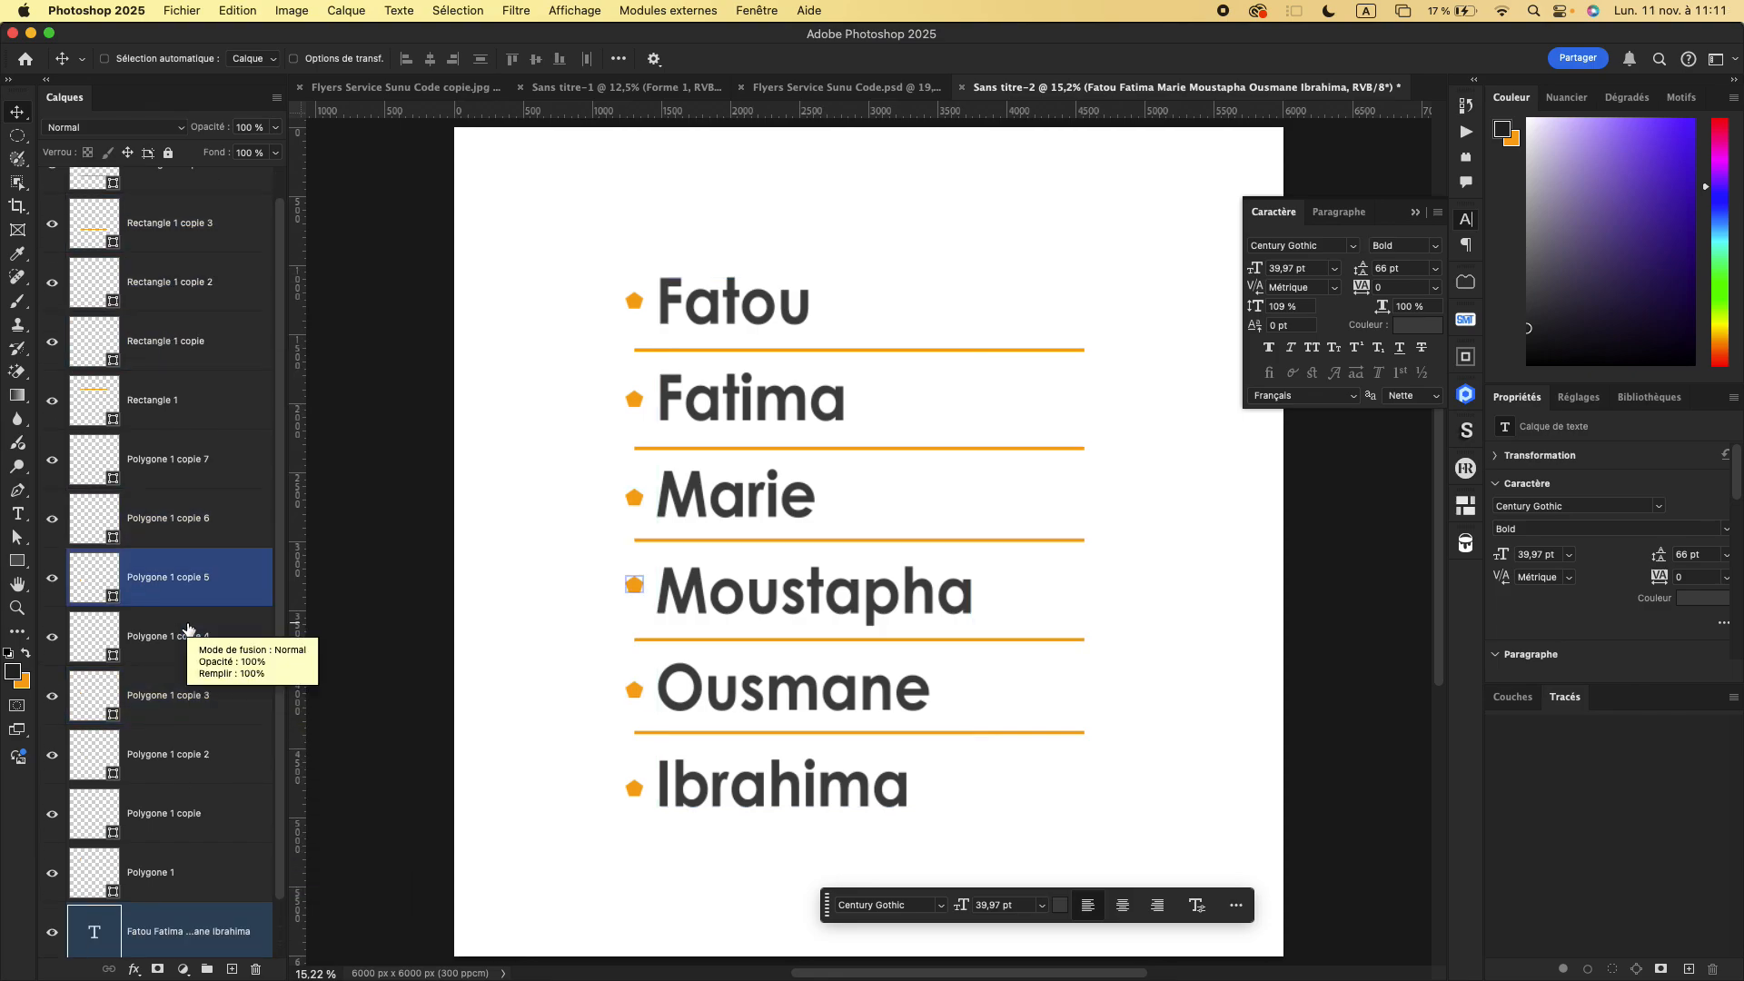
left_click(201, 824)
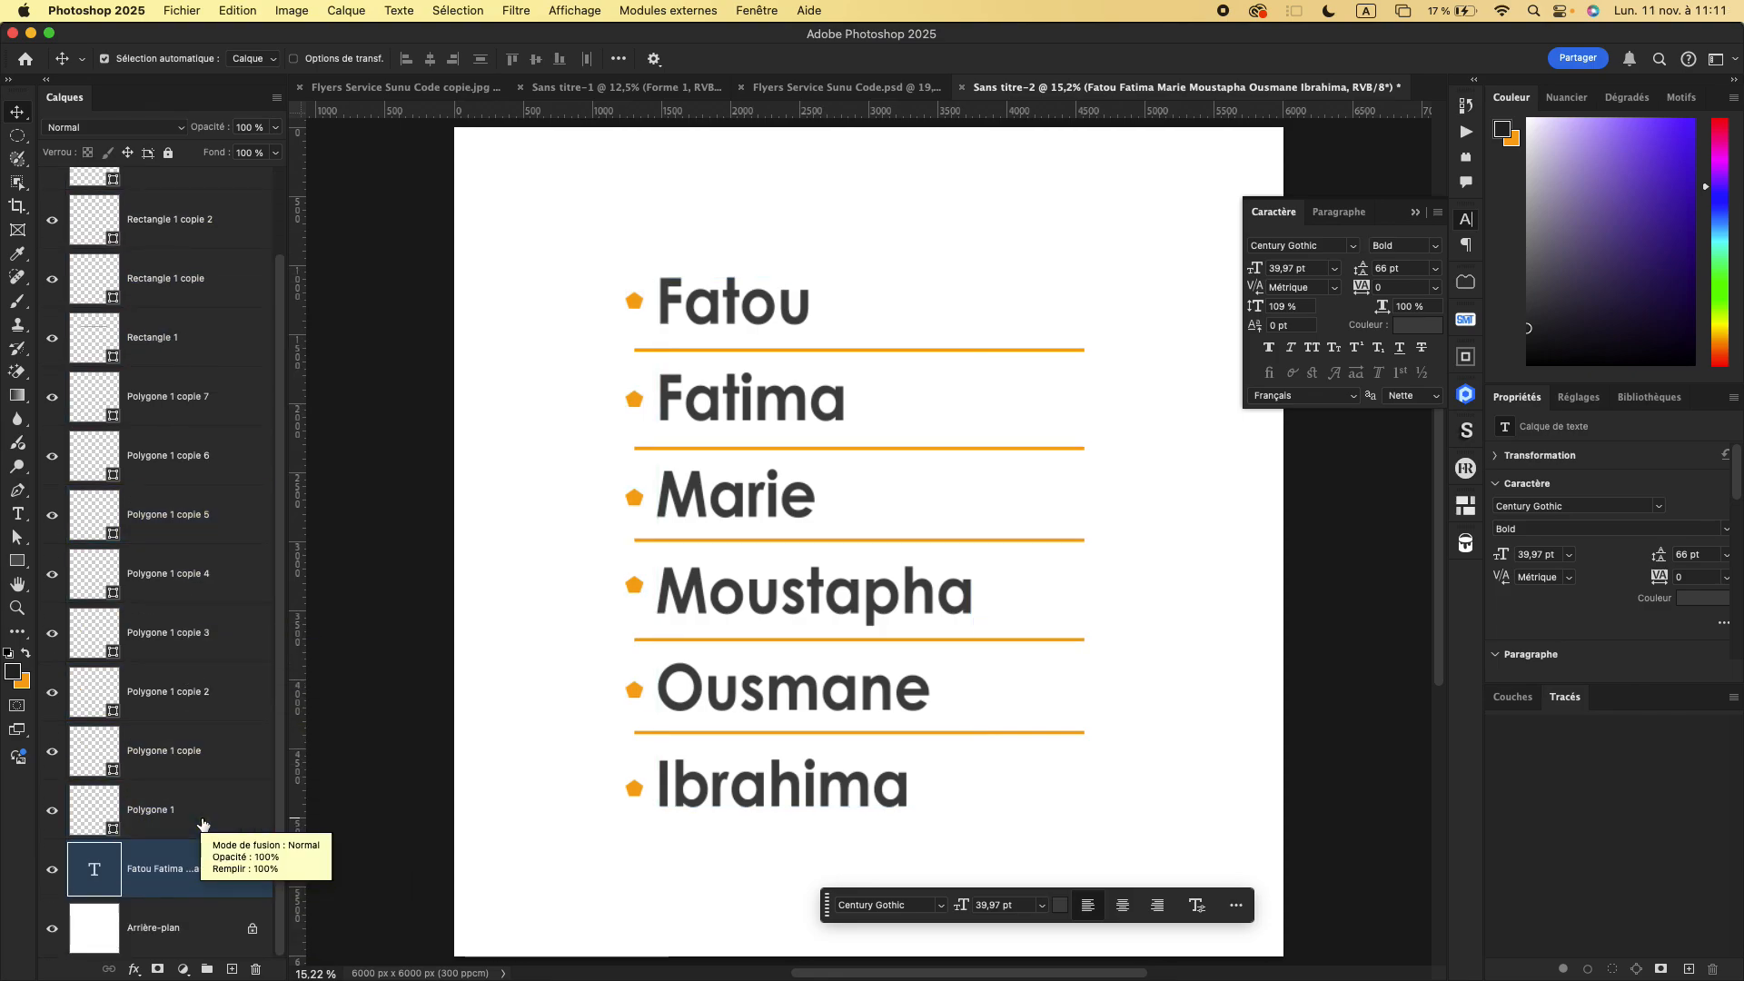
left_click(207, 767, "shift")
scroll(198, 518, "up", 3)
left_click(191, 246, "shift")
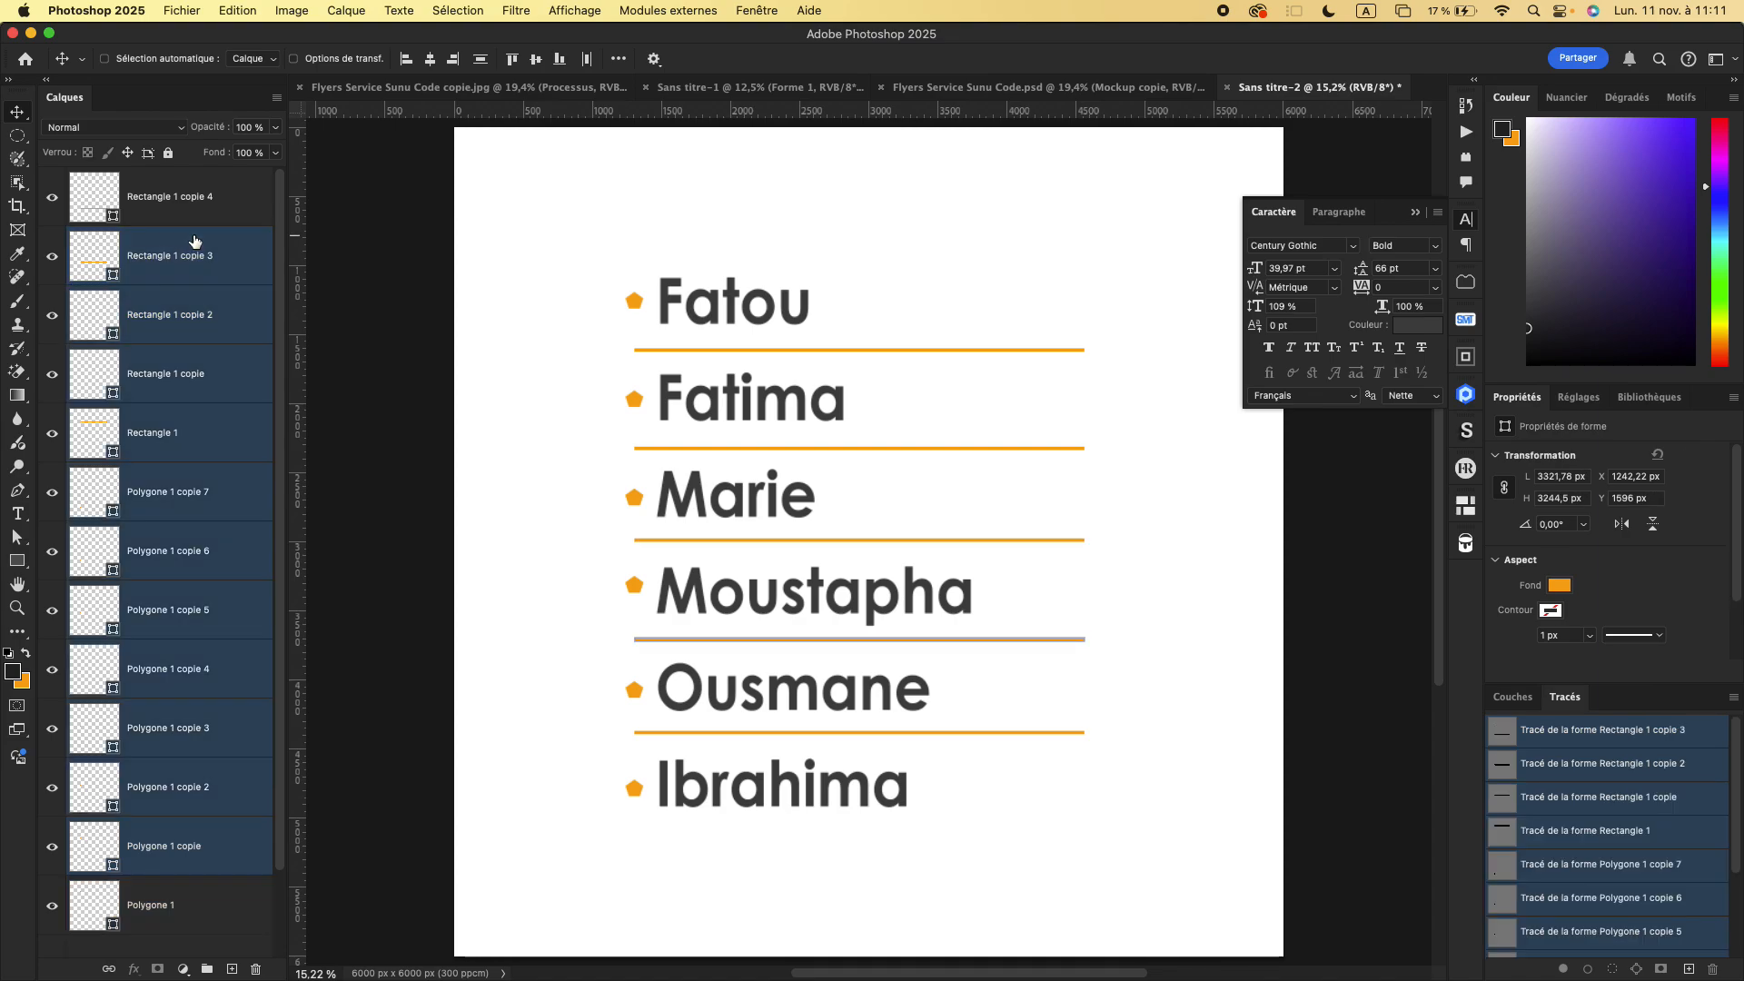
left_click(188, 214, "shift")
scroll(180, 791, "down", 3)
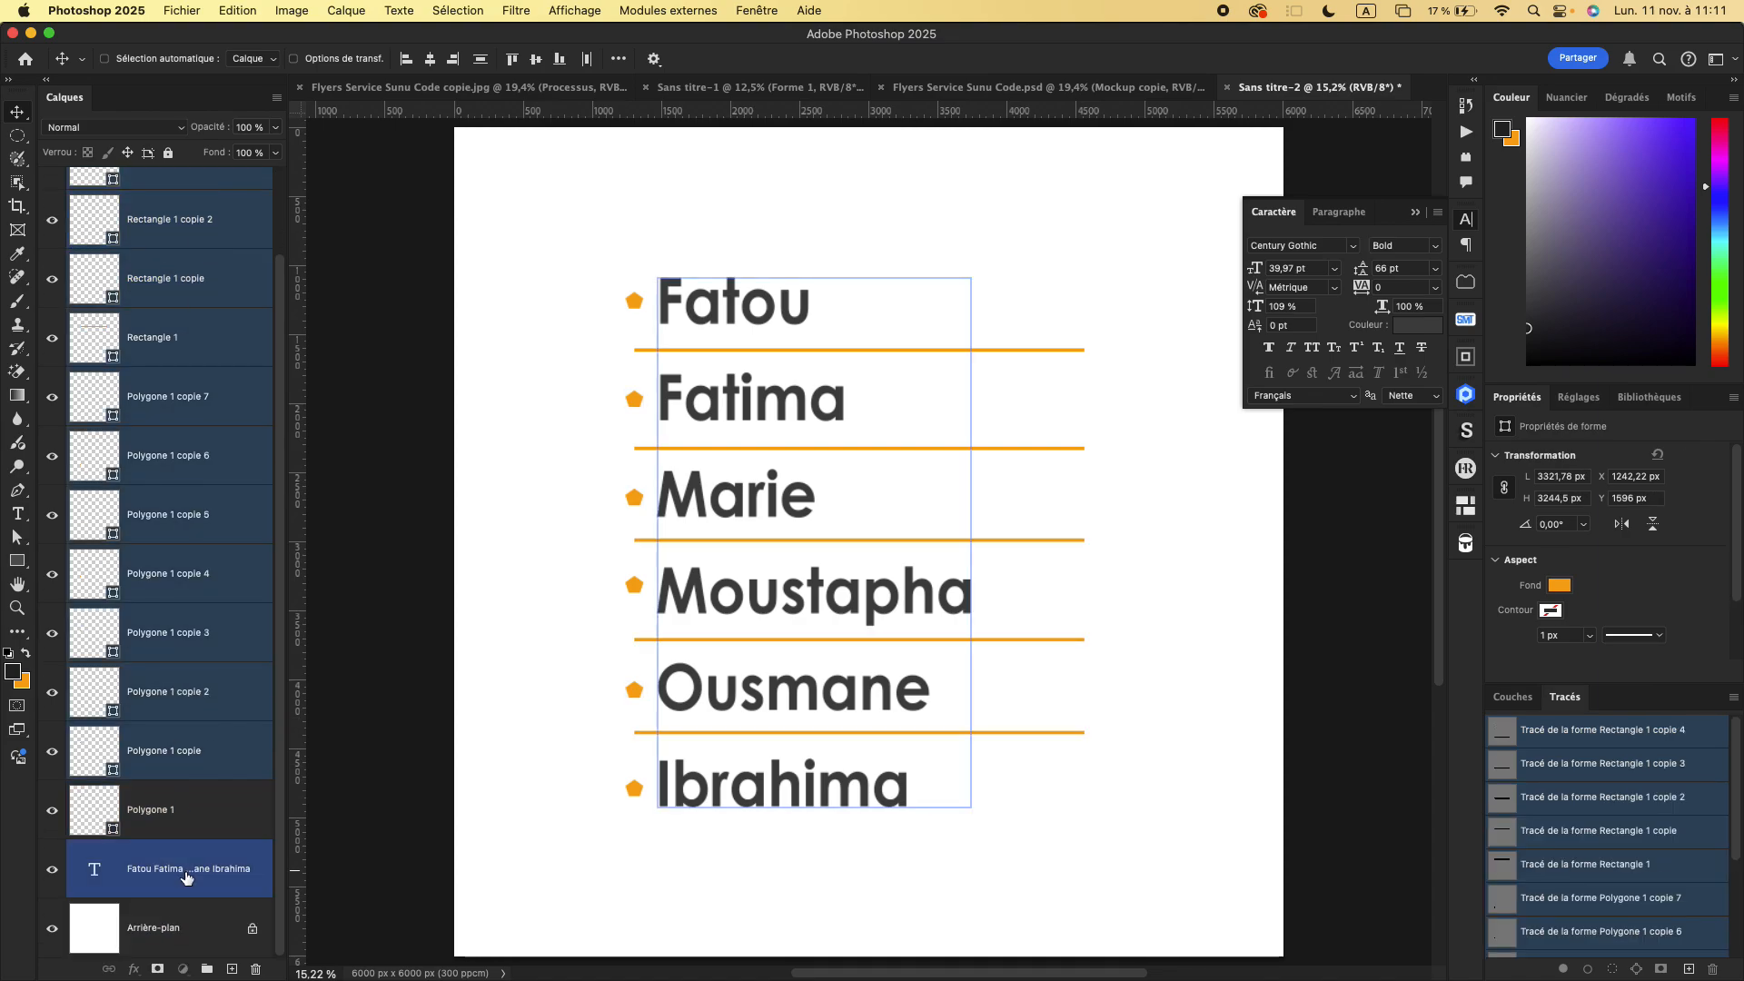
left_click(185, 876)
scroll(172, 545, "up", 3)
left_click(166, 222, "shift")
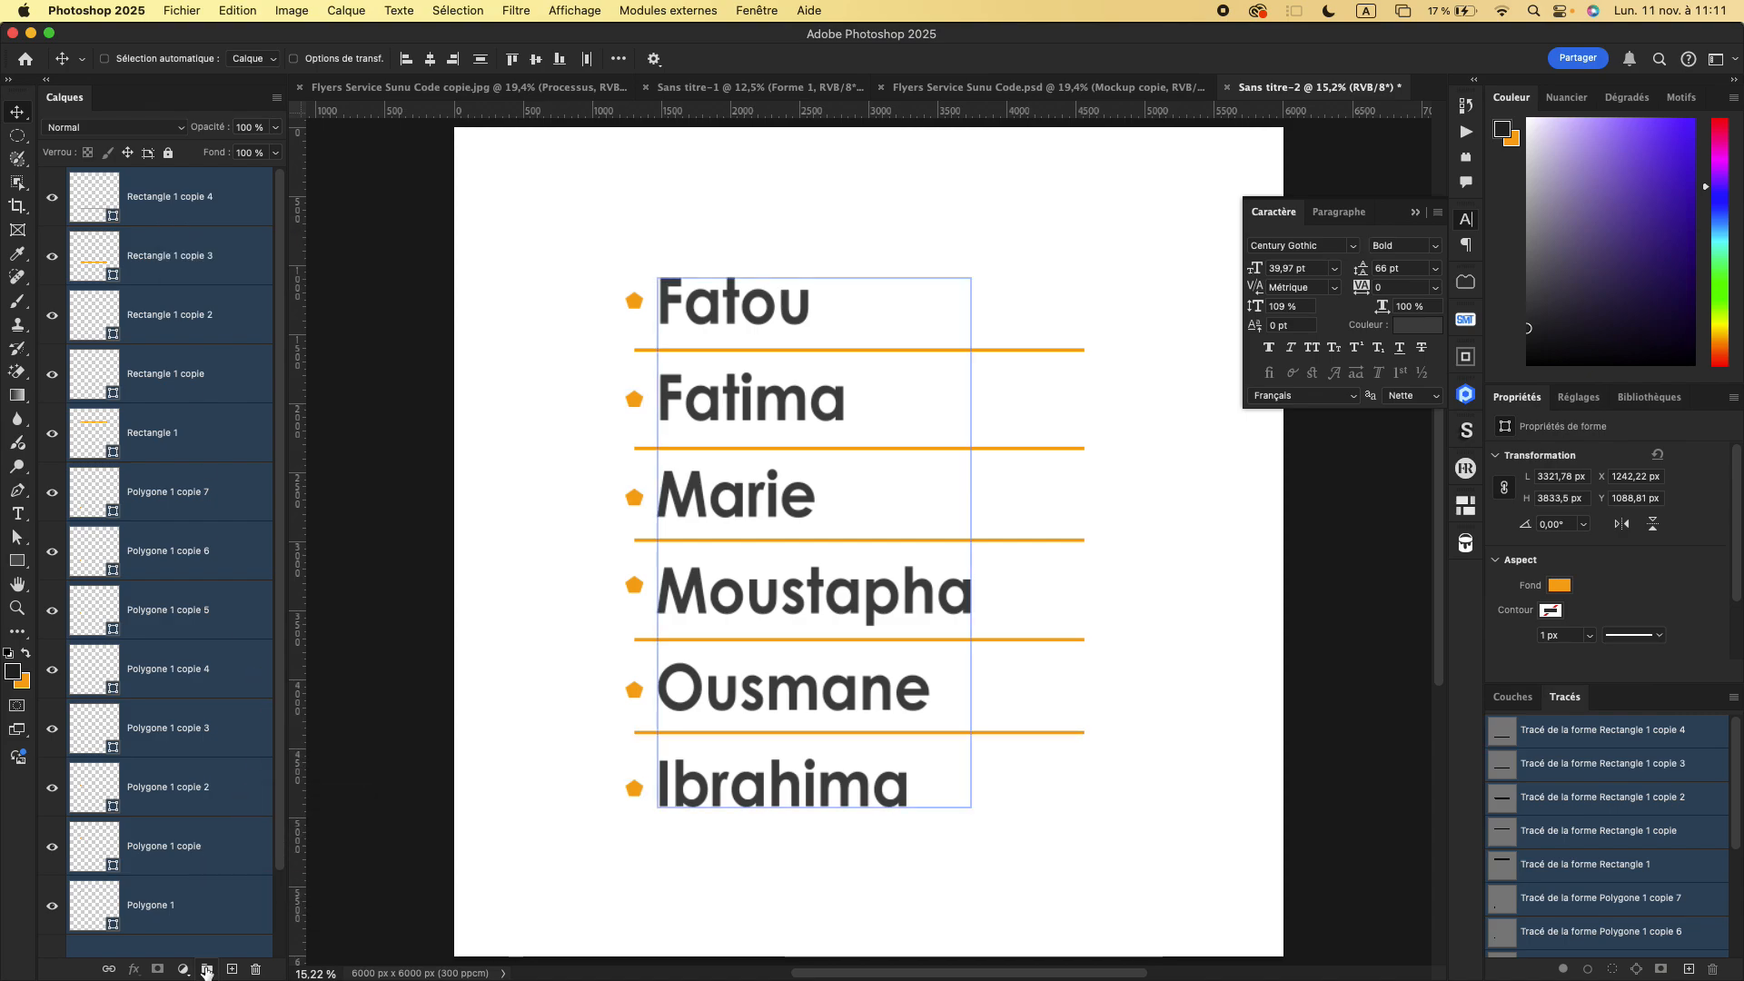
left_click(207, 970)
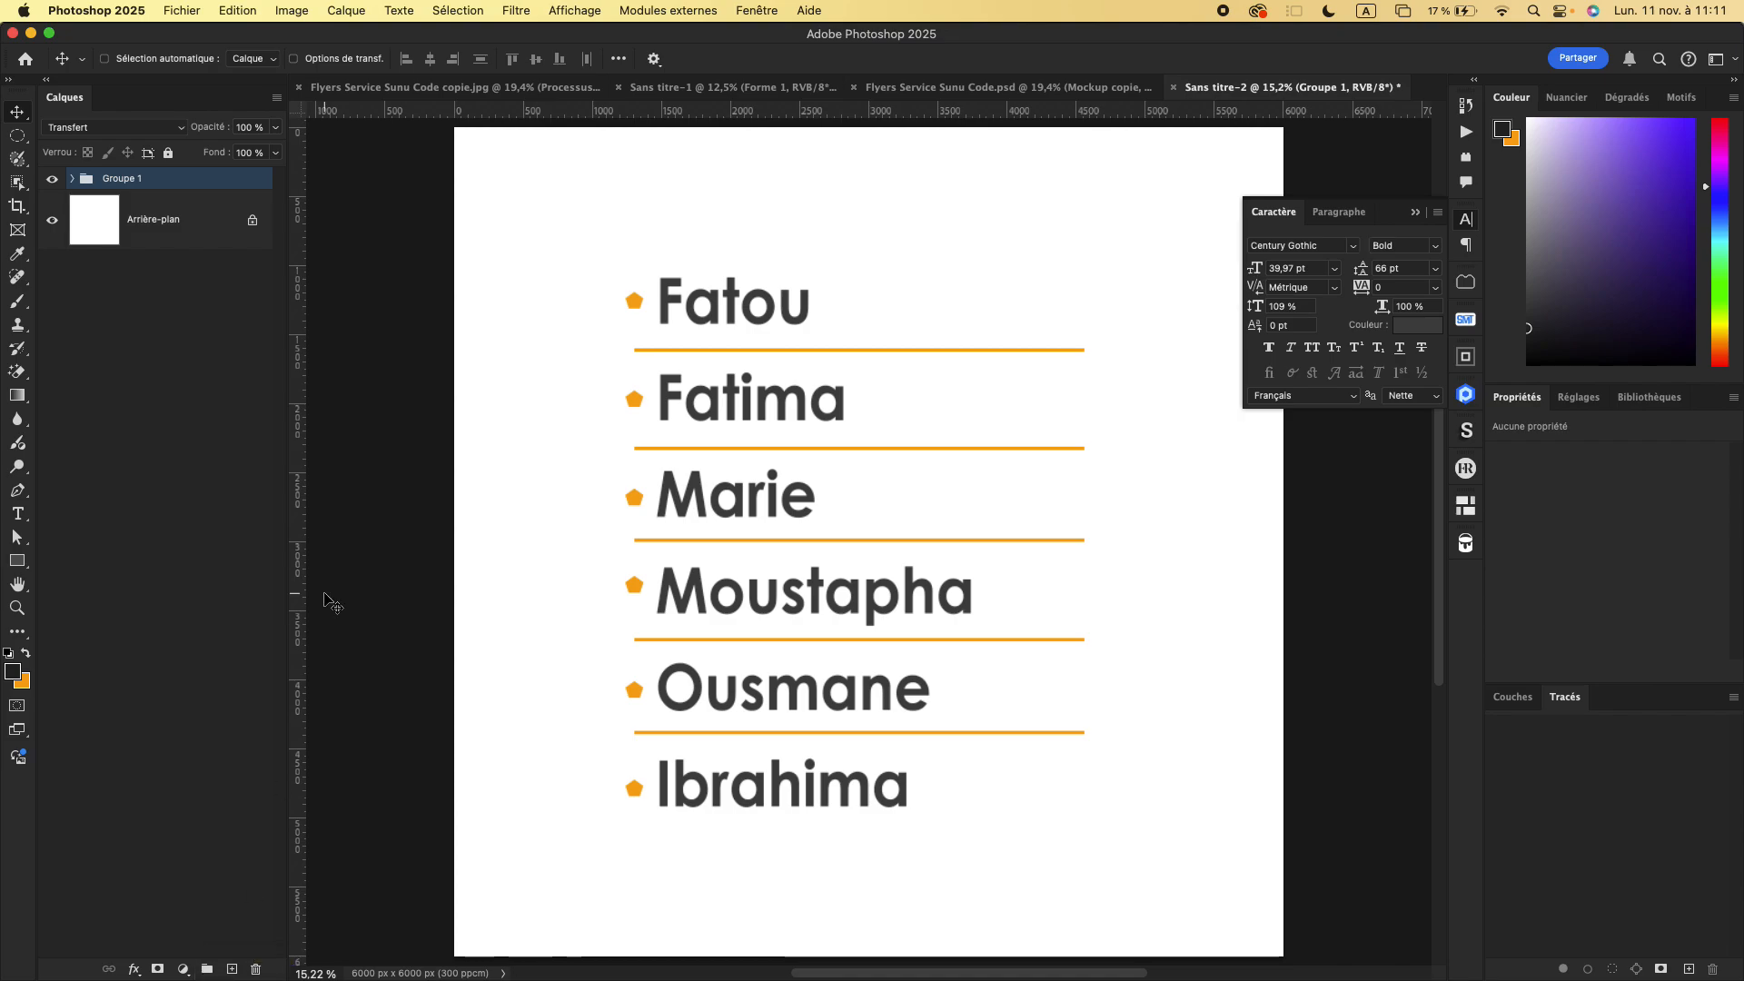
- Rename the new layer group as "La classe"
double_click(137, 180)
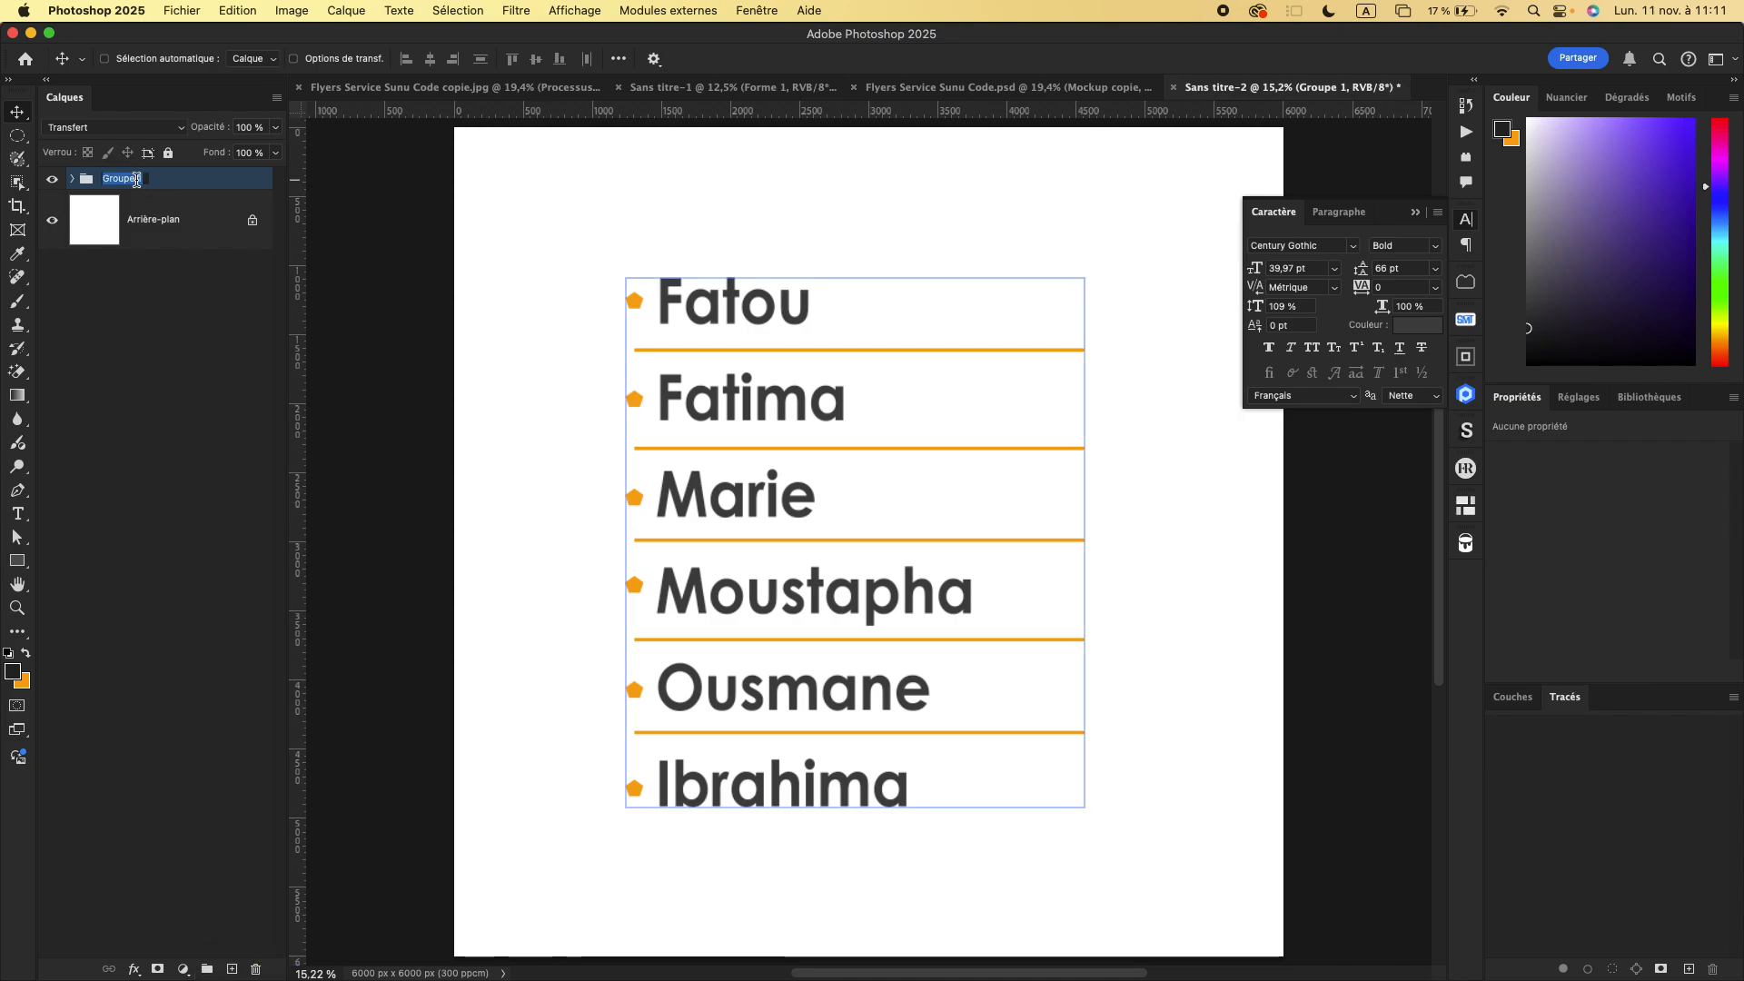
type("La classe")
key("Return")
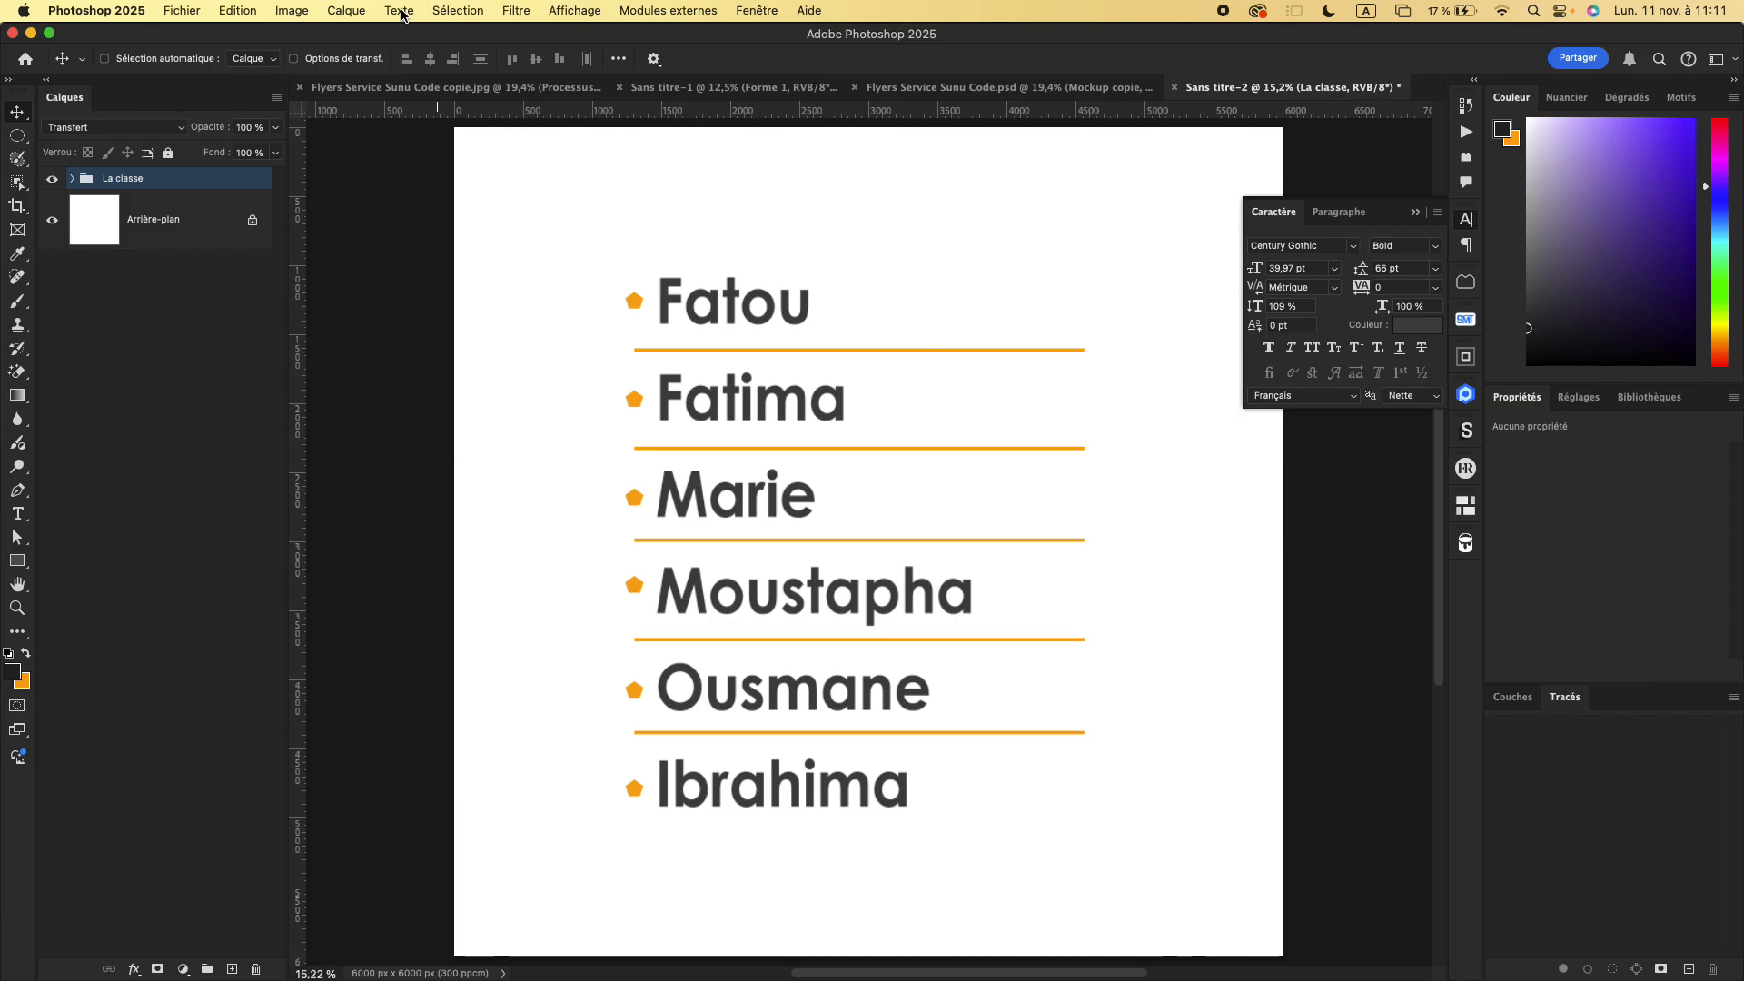
- Scale the "La classe" group down to a little over half its size and place it in the canvas's upper-left area
left_click(238, 11)
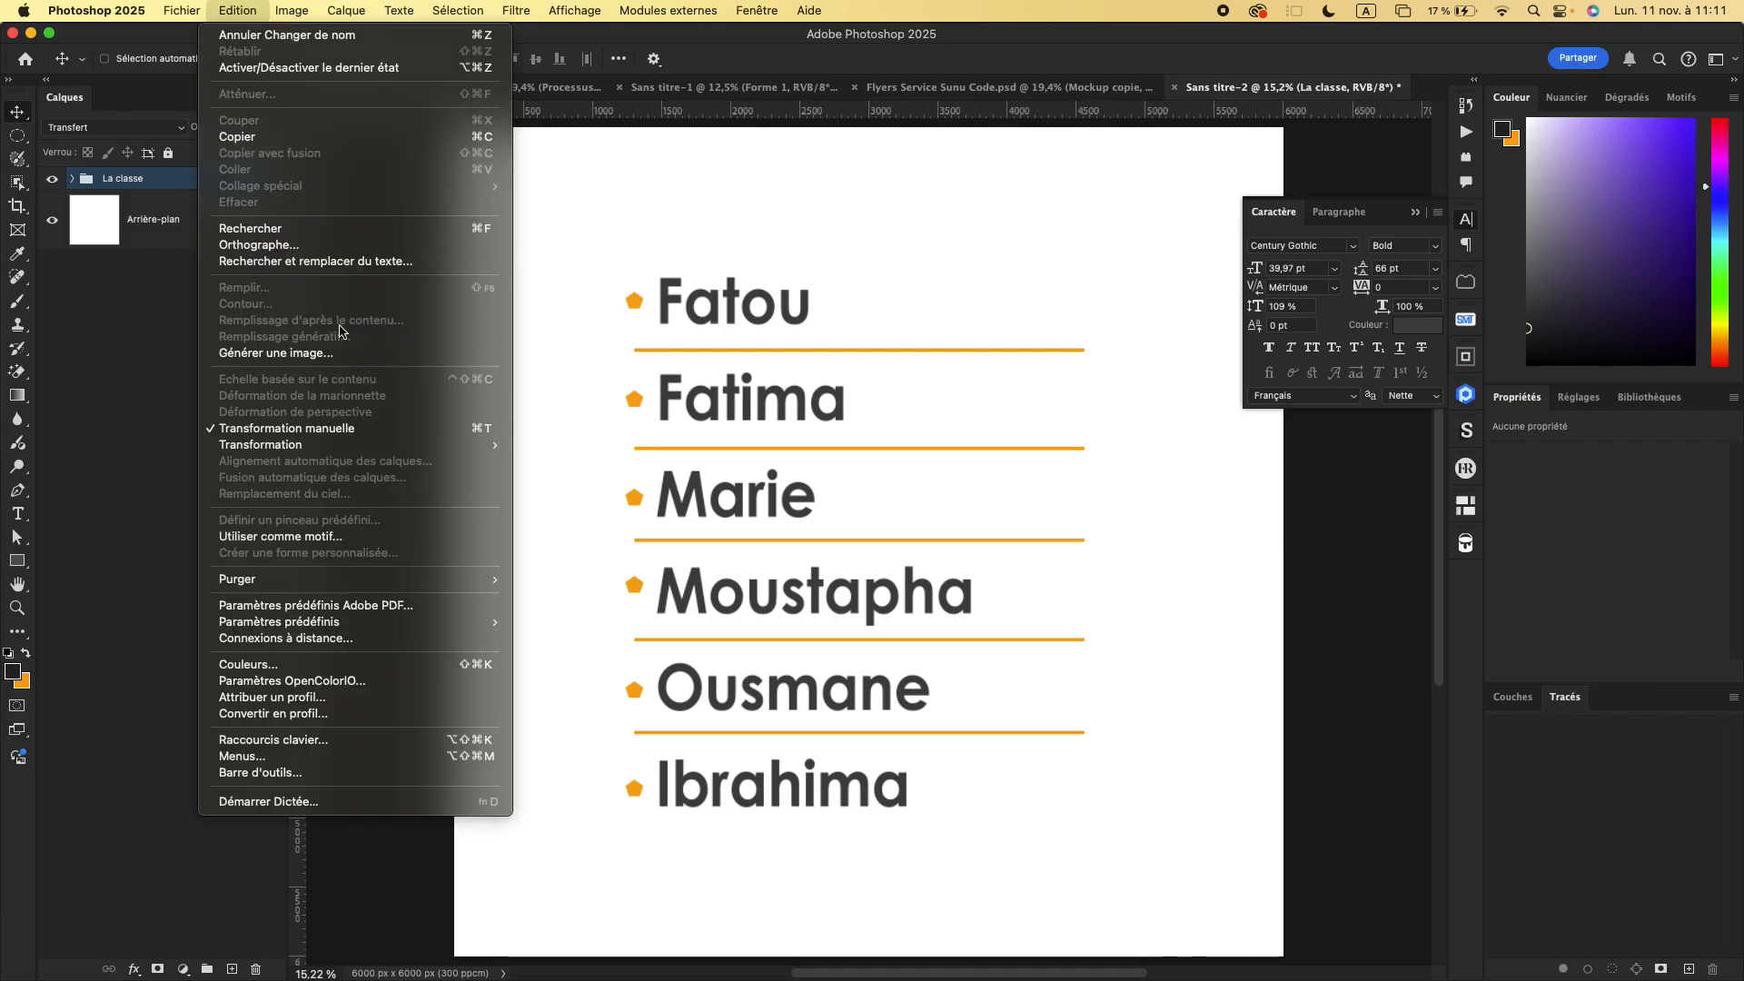
left_click(350, 428)
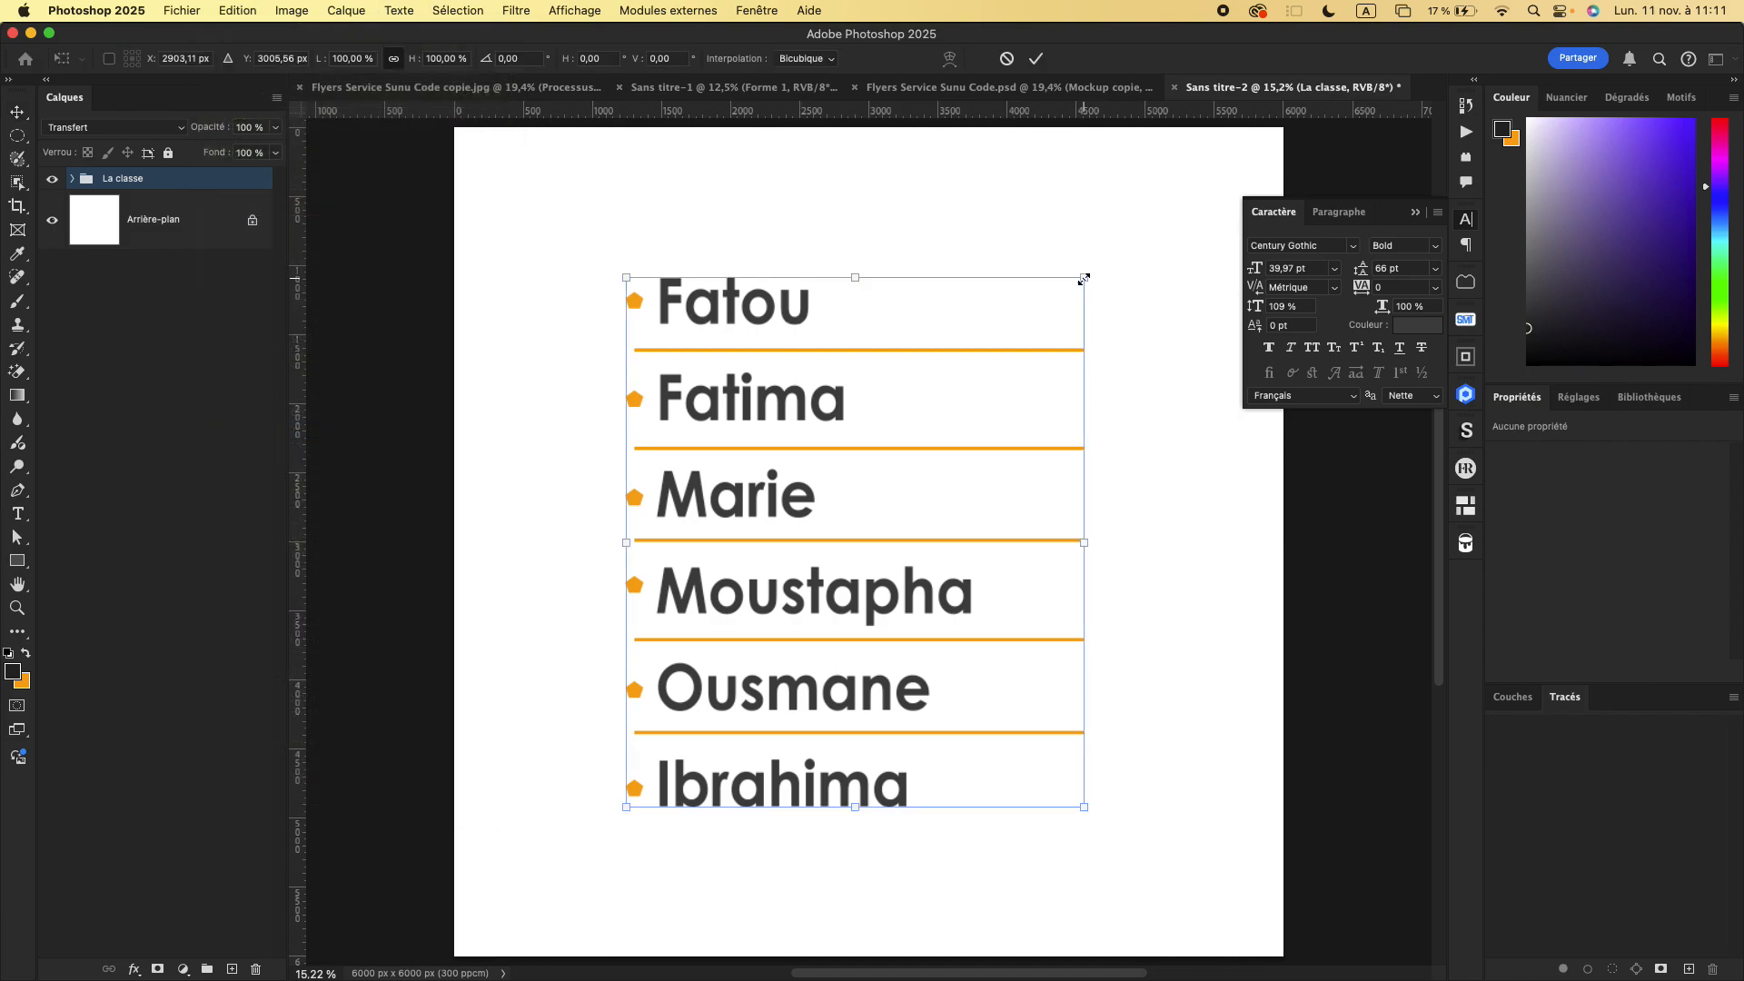
left_click_drag(1084, 279, 864, 517)
left_click_drag(707, 636, 586, 305)
left_click_drag(755, 474, 799, 445)
key("Return")
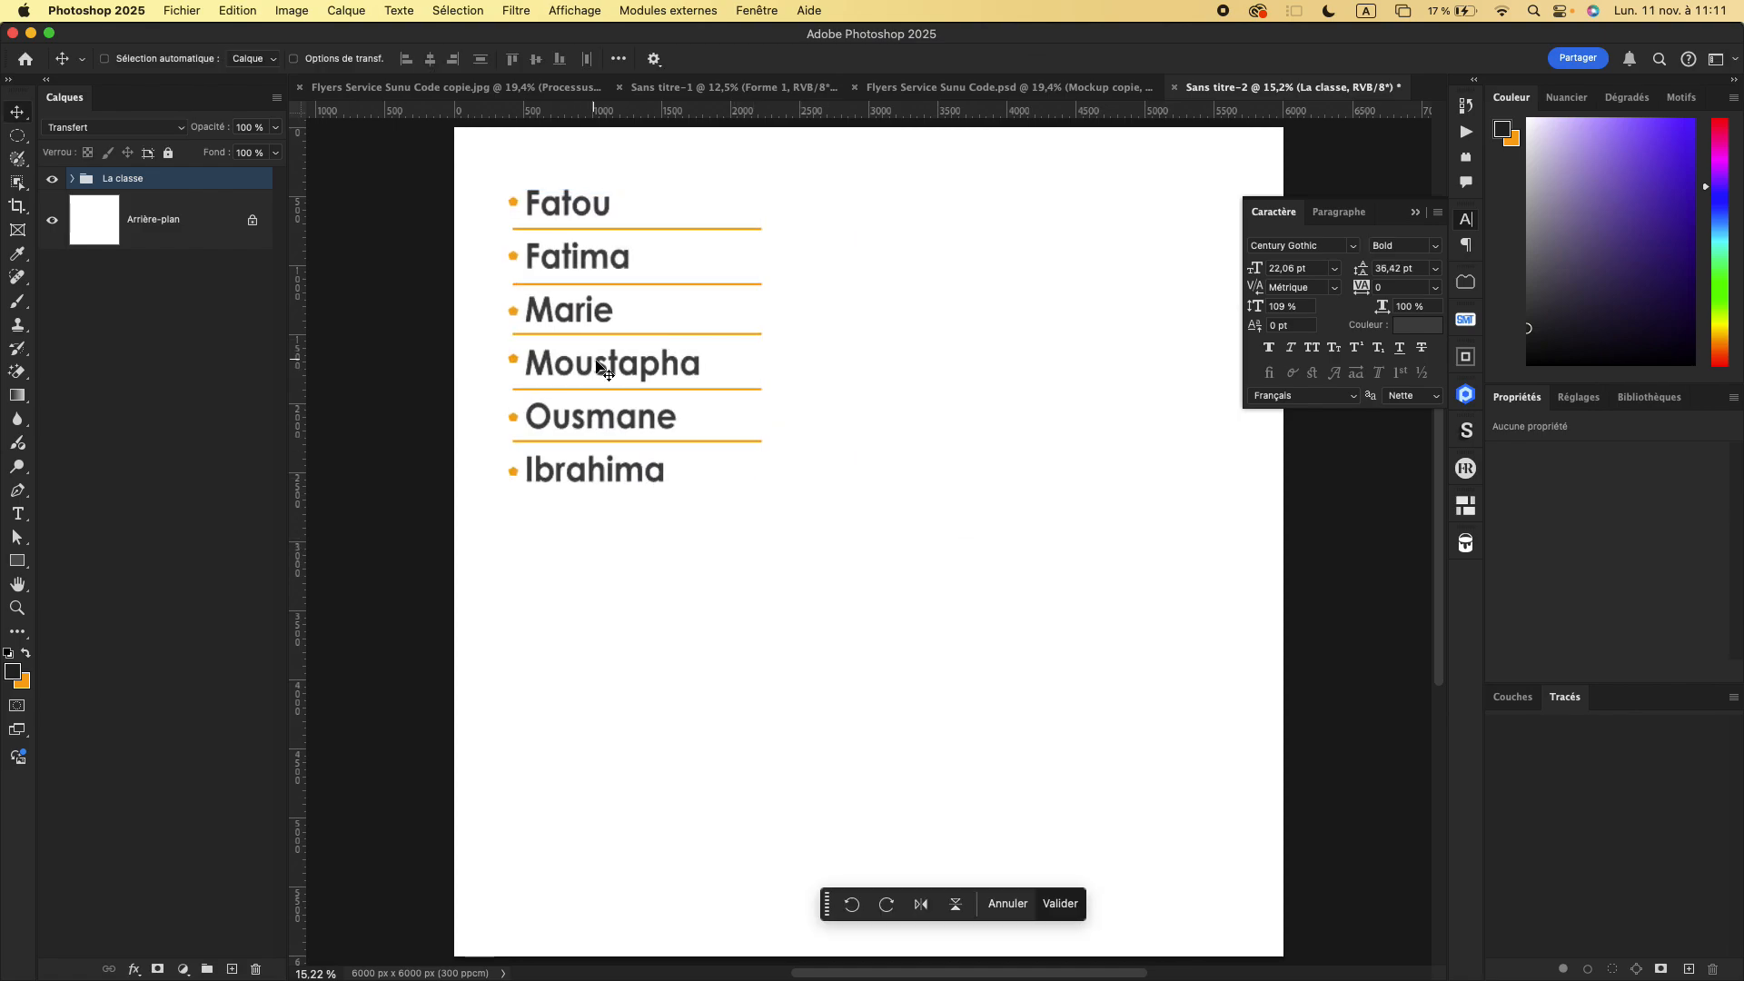
- Draw a wide orange rectangle about 4480 × 667 px on the empty canvas area below the name list
left_click(914, 87)
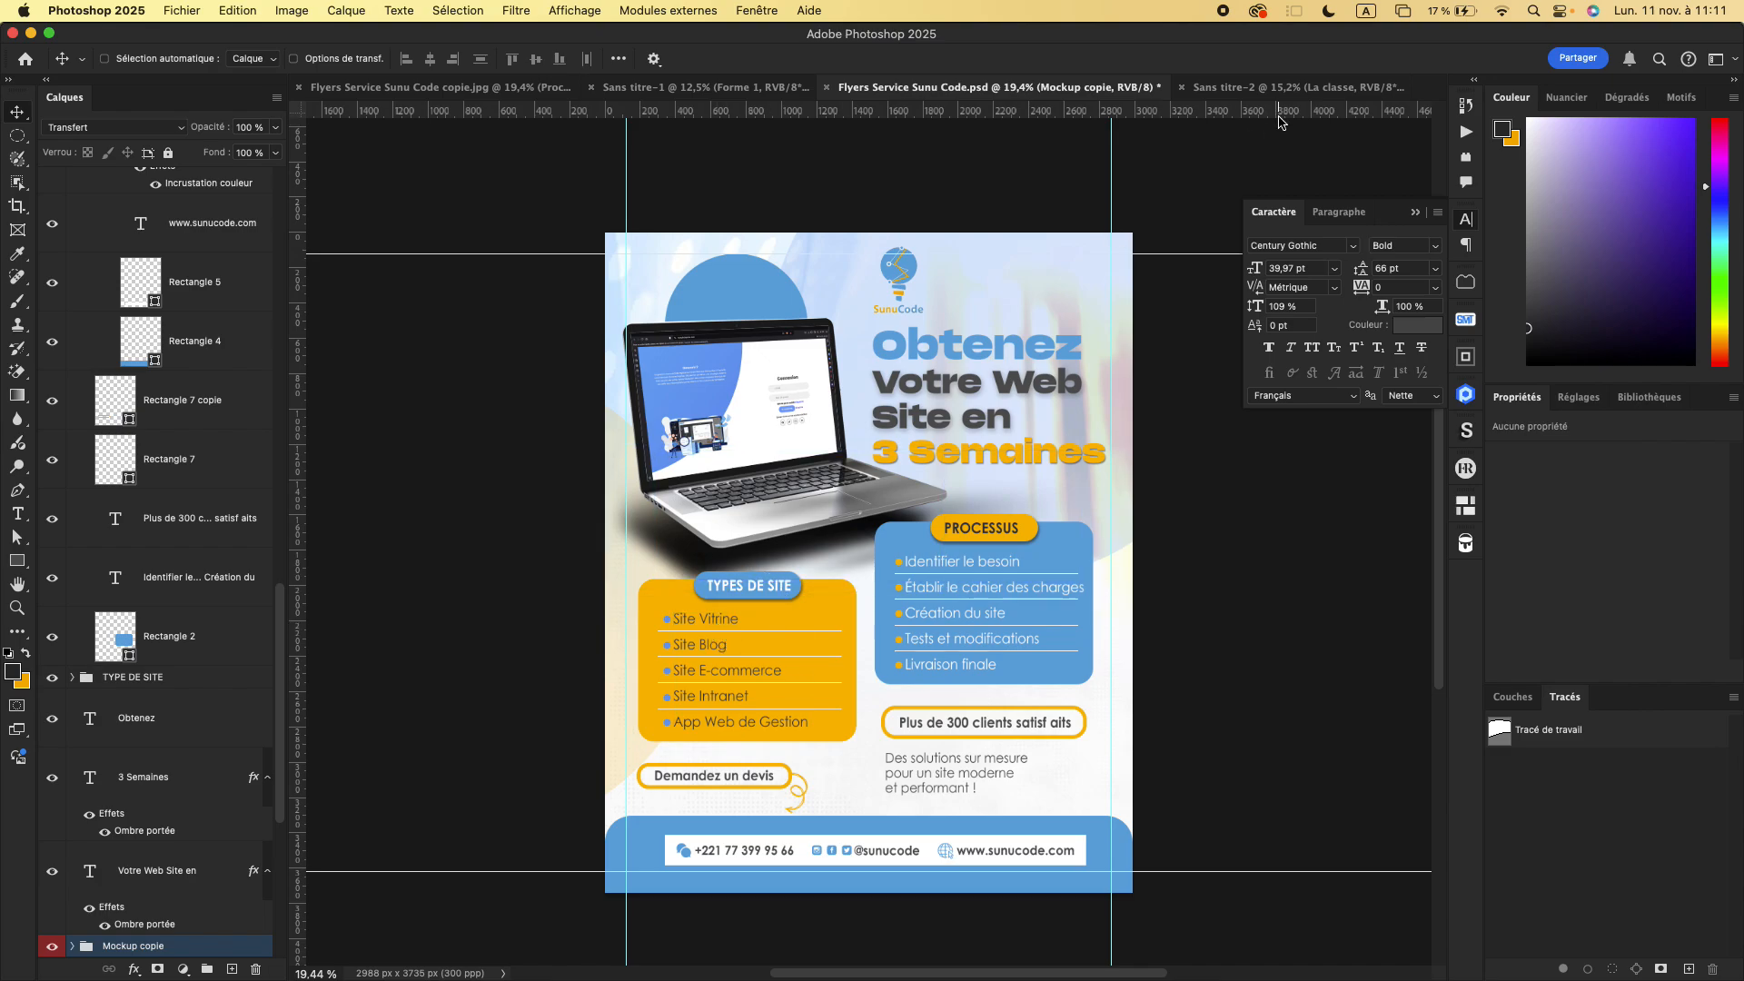
left_click(1294, 88)
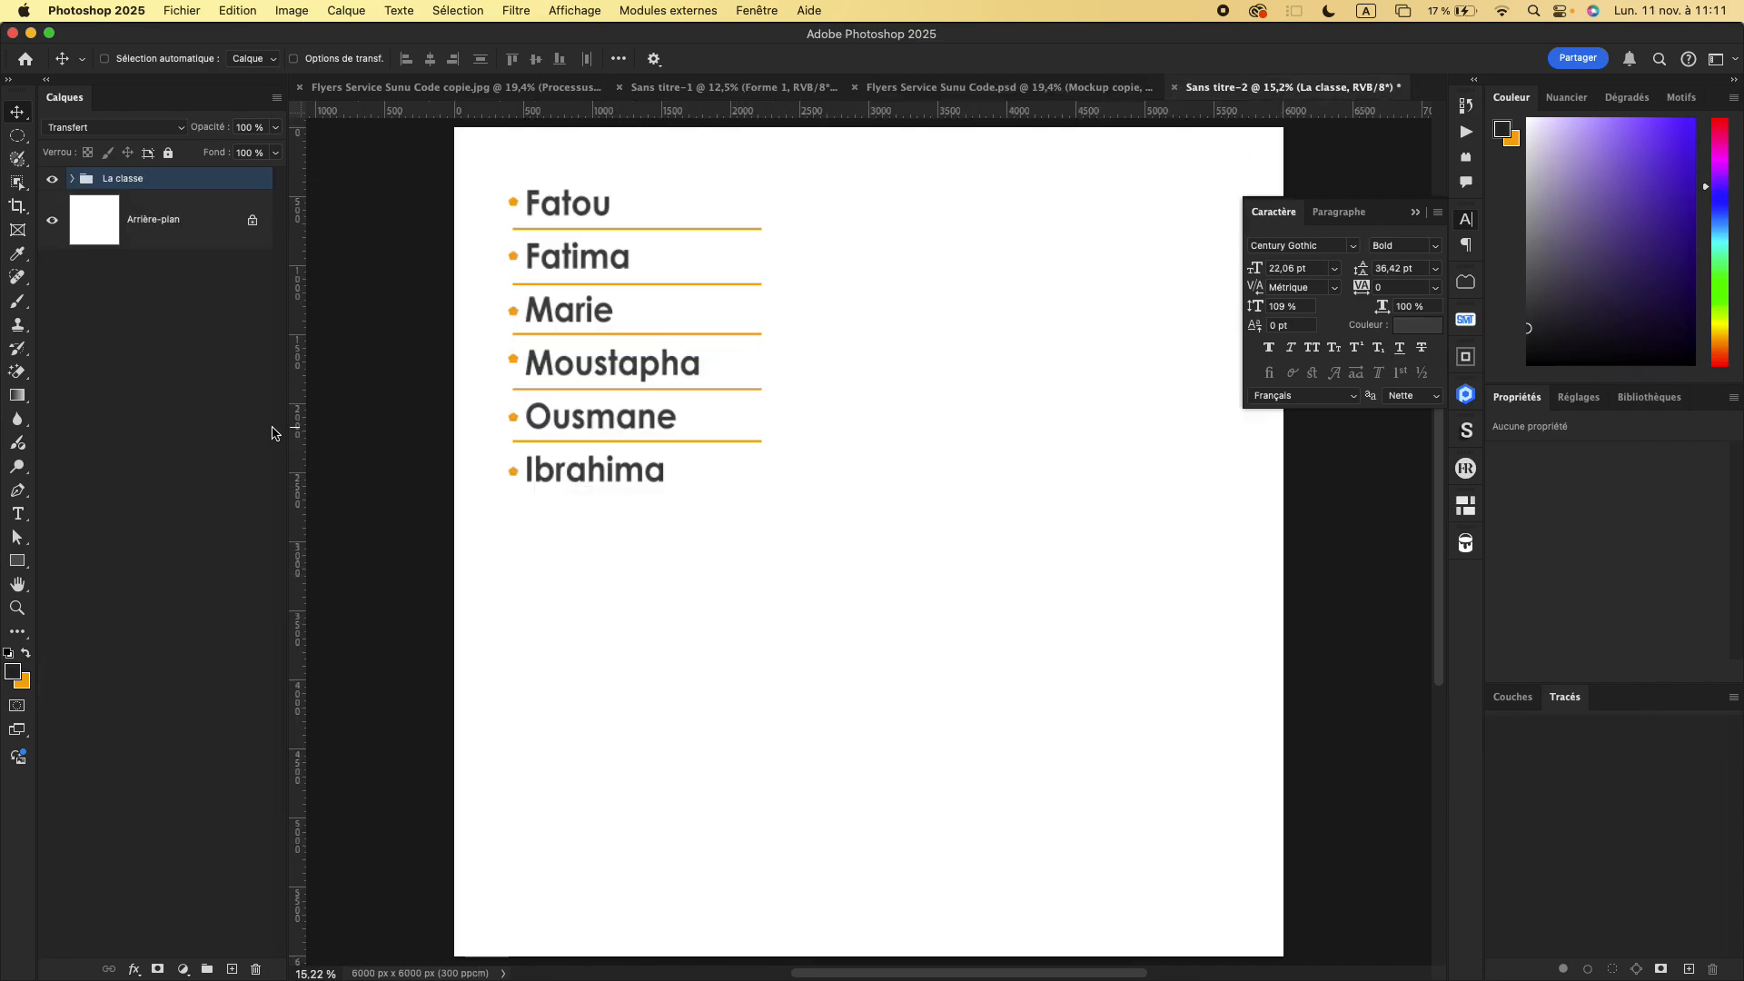
left_click(19, 562)
left_click_drag(583, 620, 1198, 709)
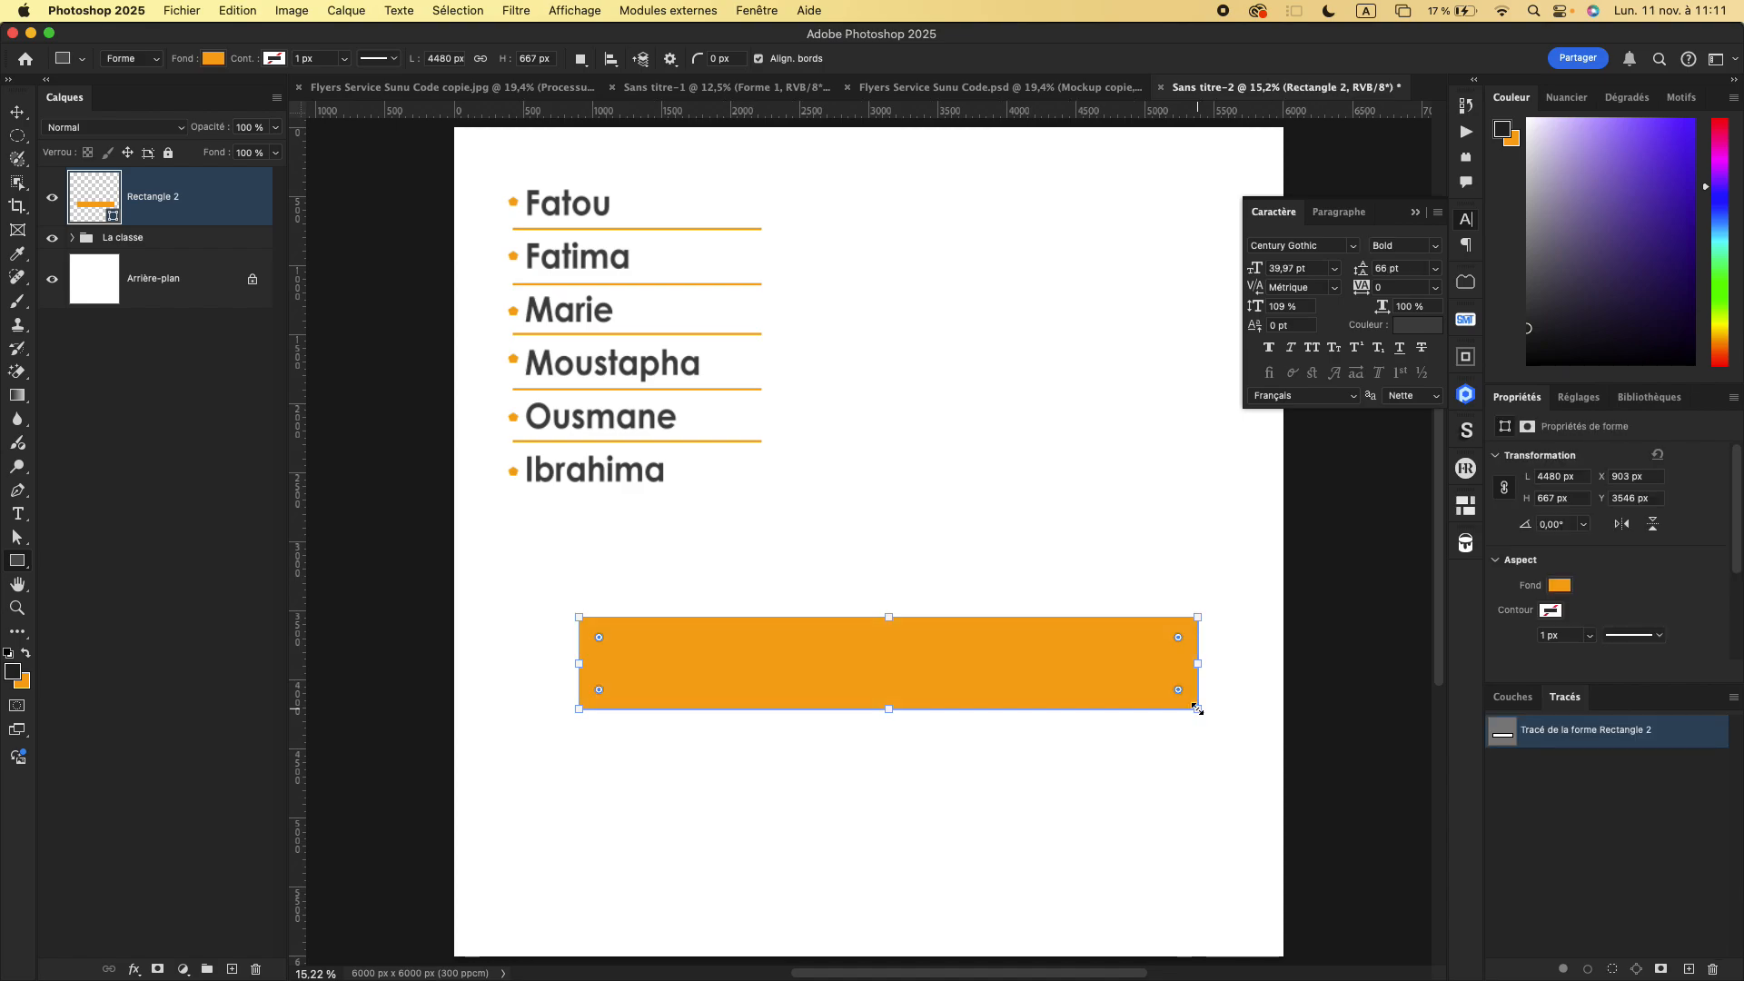
- Give the wide rectangle an orange outline 59.11 px thick and remove its fill
left_click(273, 60)
left_click(158, 157)
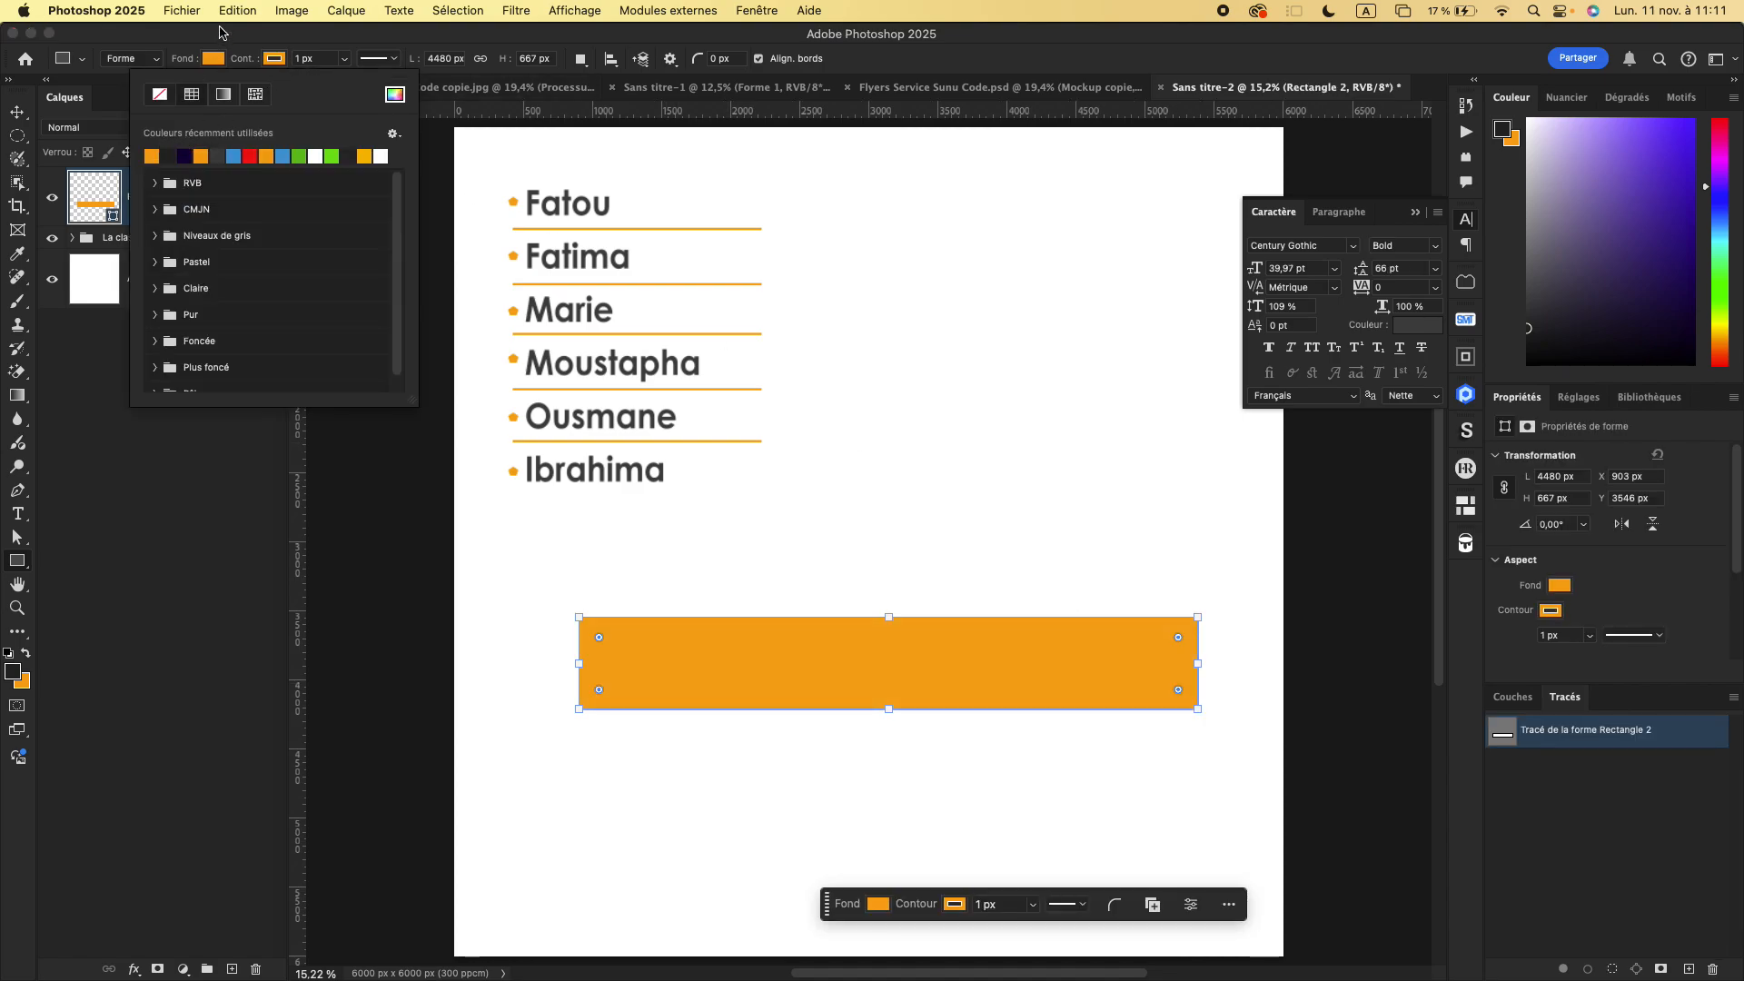
left_click(214, 59)
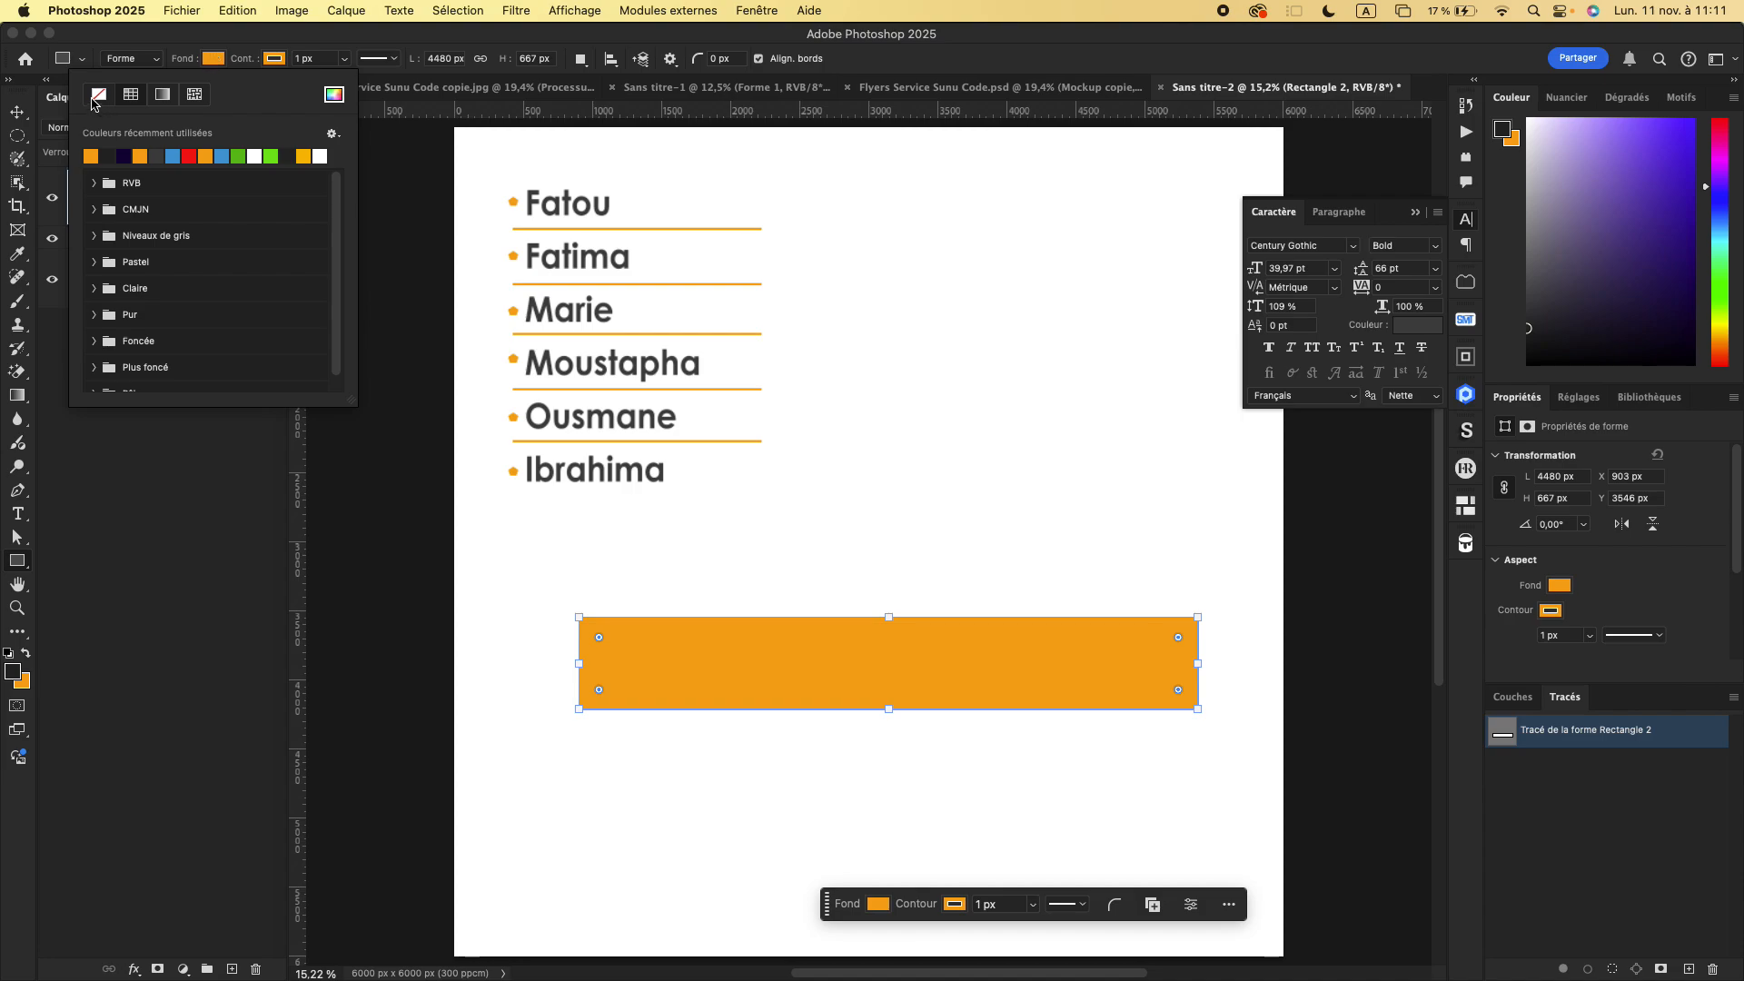
left_click(100, 94)
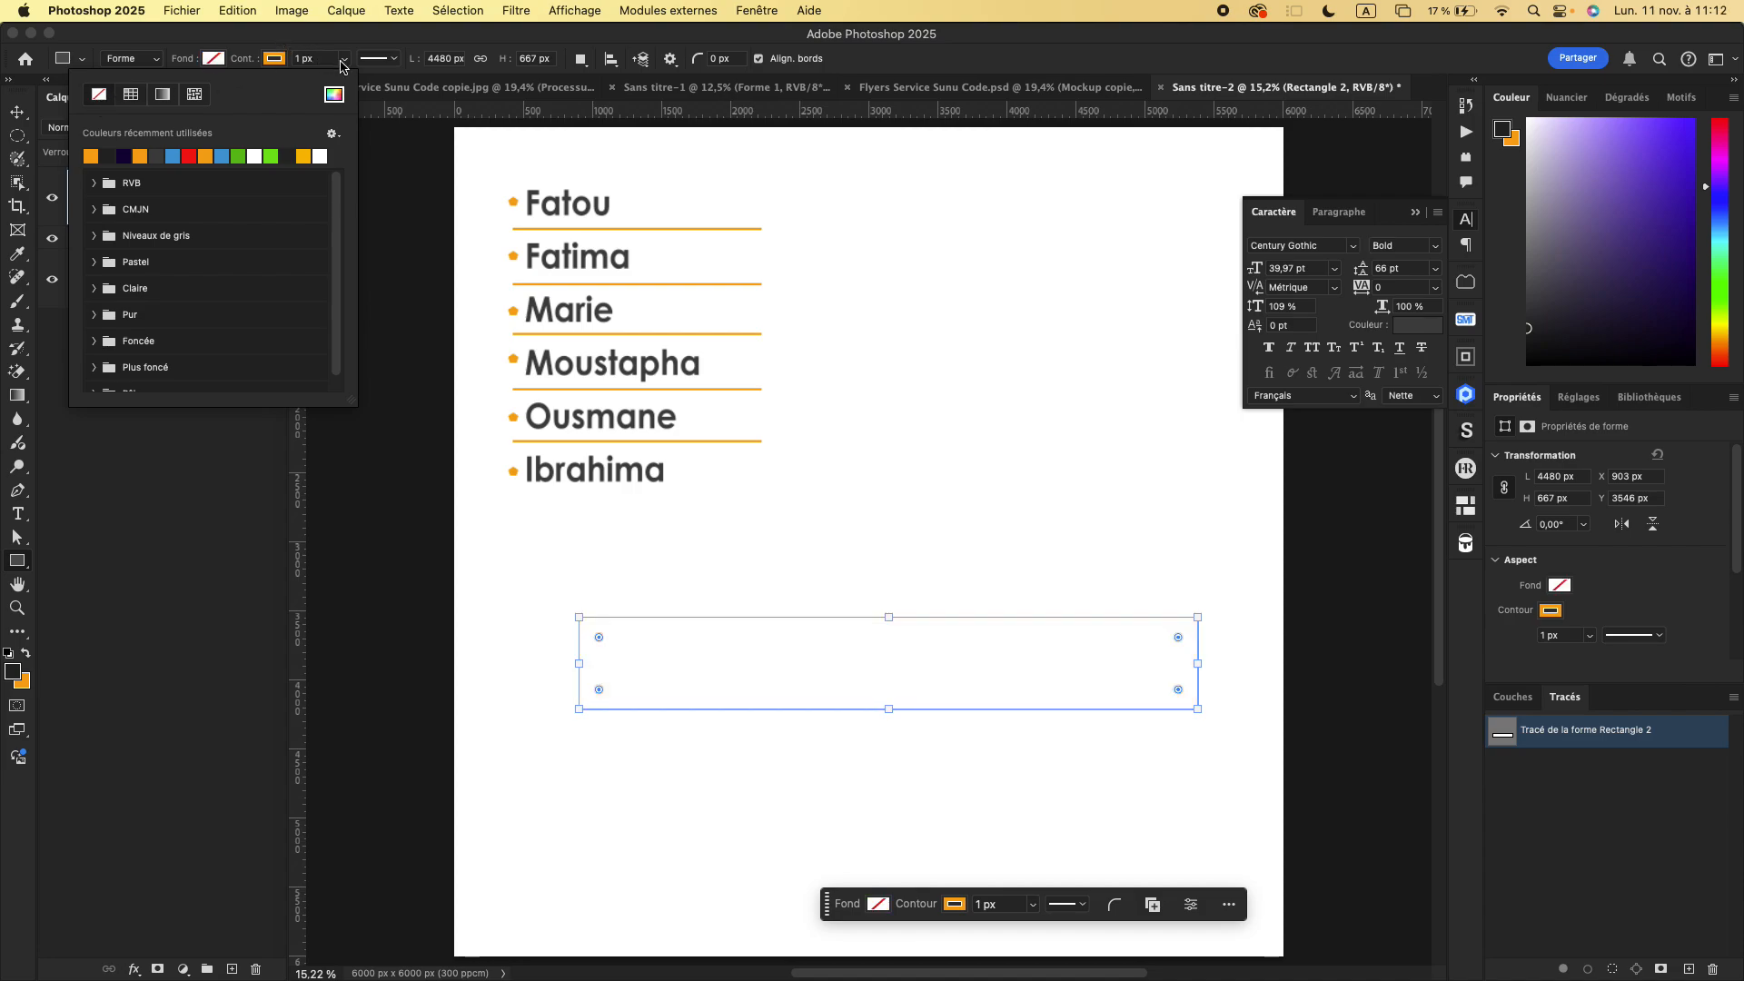
left_click(342, 62)
left_click_drag(351, 85, 354, 84)
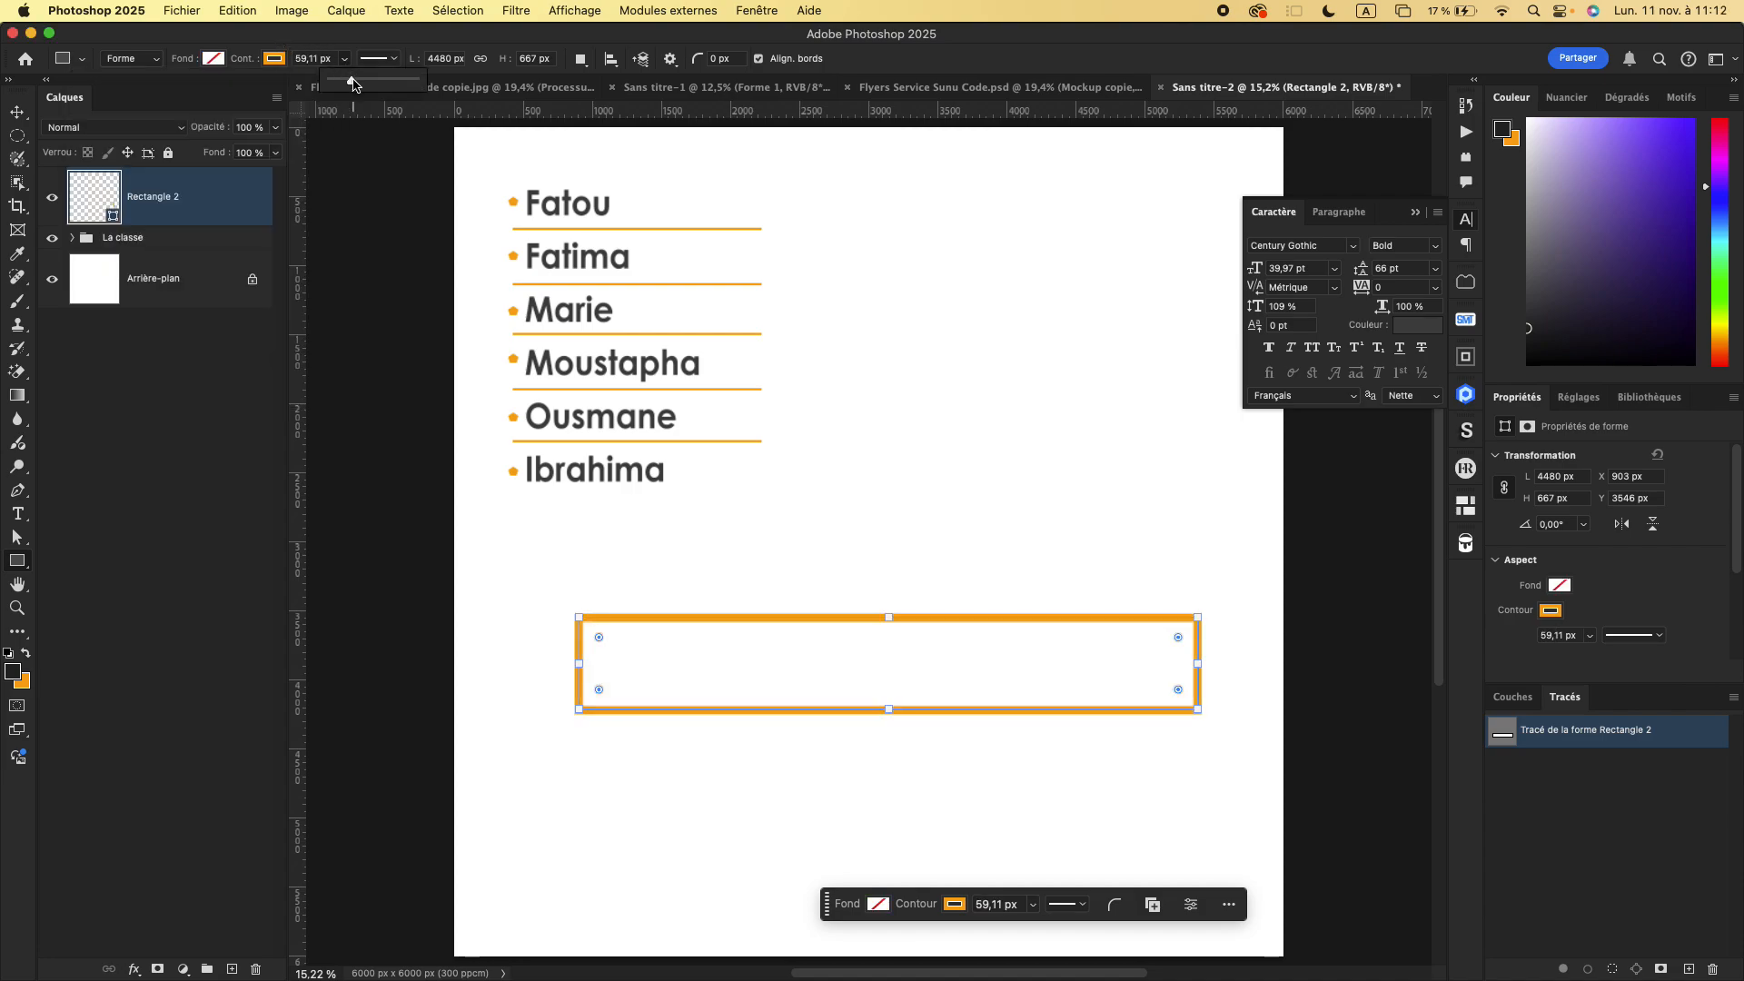
- Round the outlined rectangle's corners, setting the upper-right radius to 376.66 px and the other three to 290.34 px
left_click_drag(1179, 641, 889, 720)
scroll(1614, 586, "down", 2)
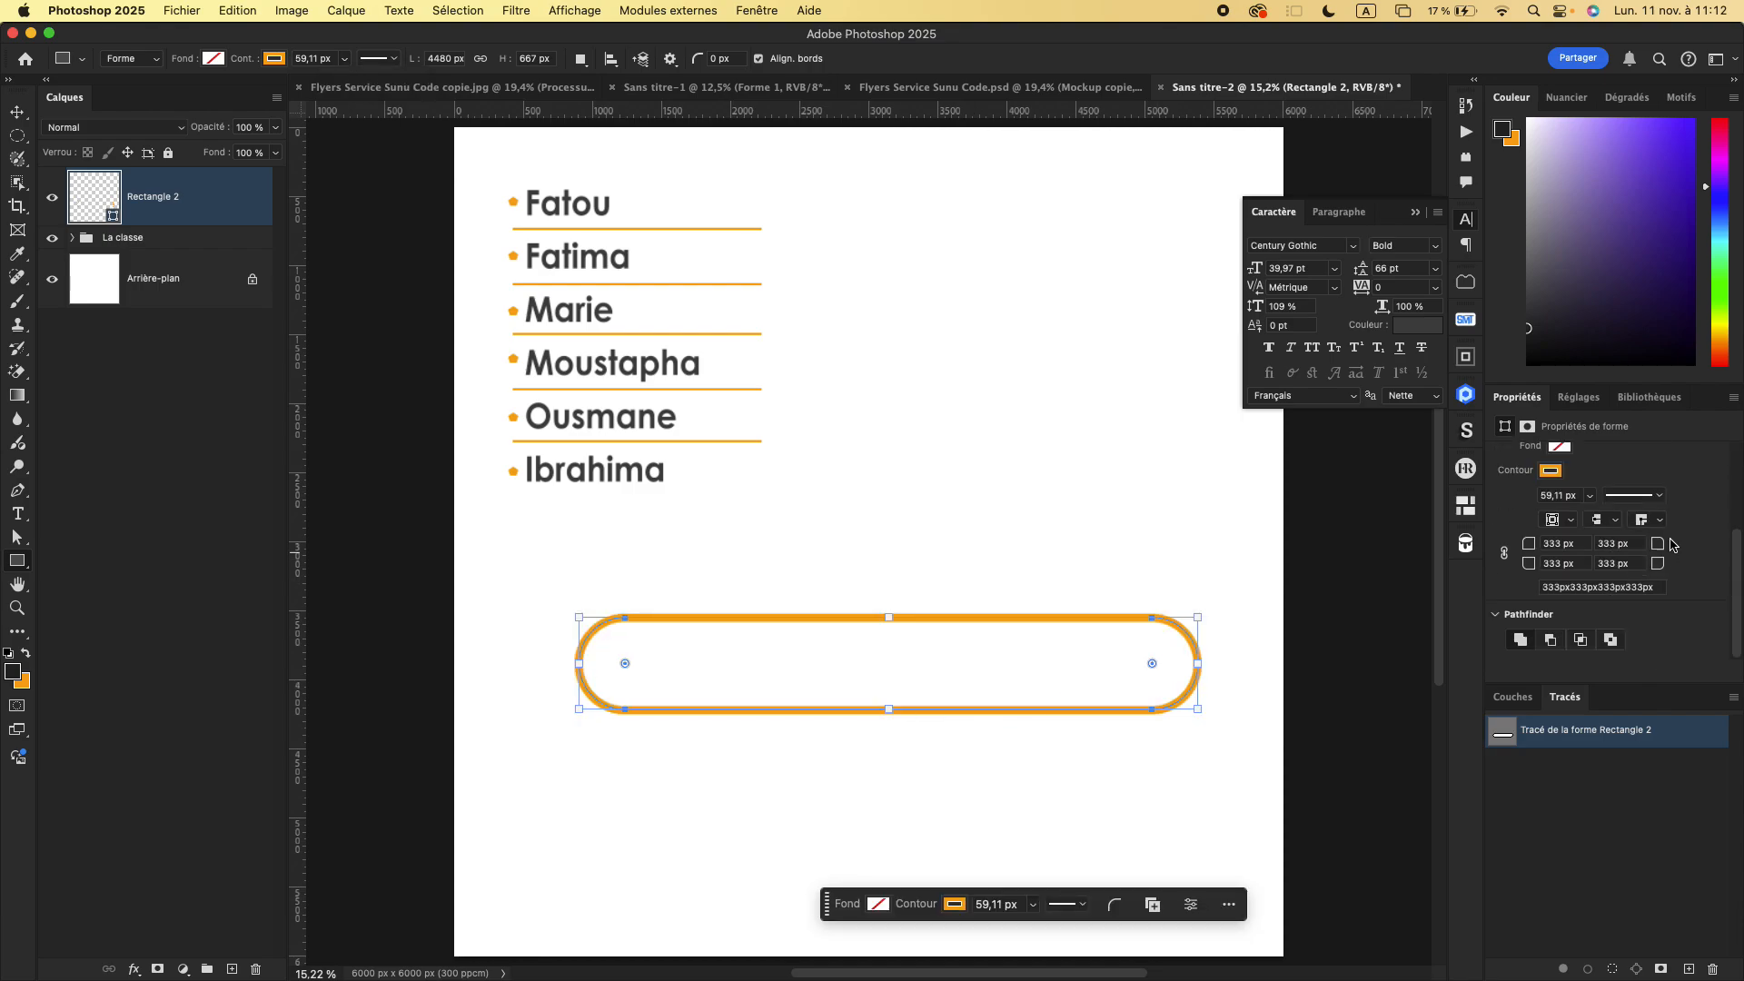
left_click_drag(1655, 549, 1742, 576)
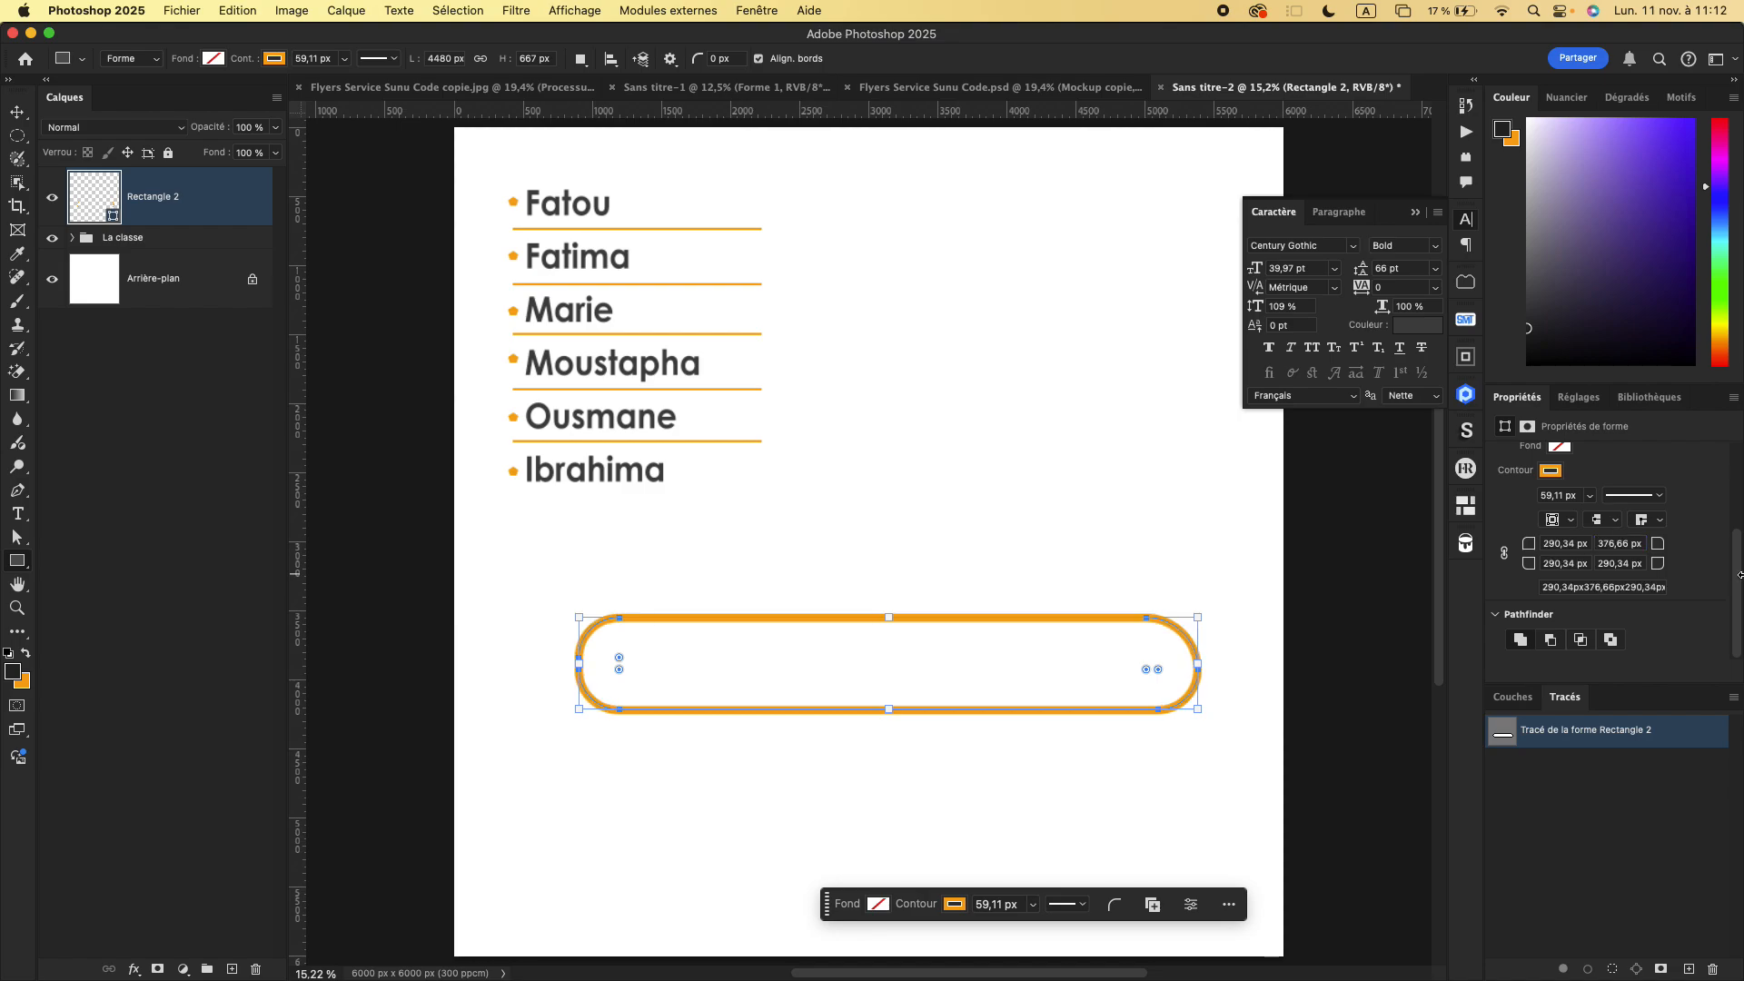
left_click(1505, 553)
- Insert the filled Remix Icon Instagram logo and enlarge it to about 1322 × 1322 px beside the name list
left_click(902, 91)
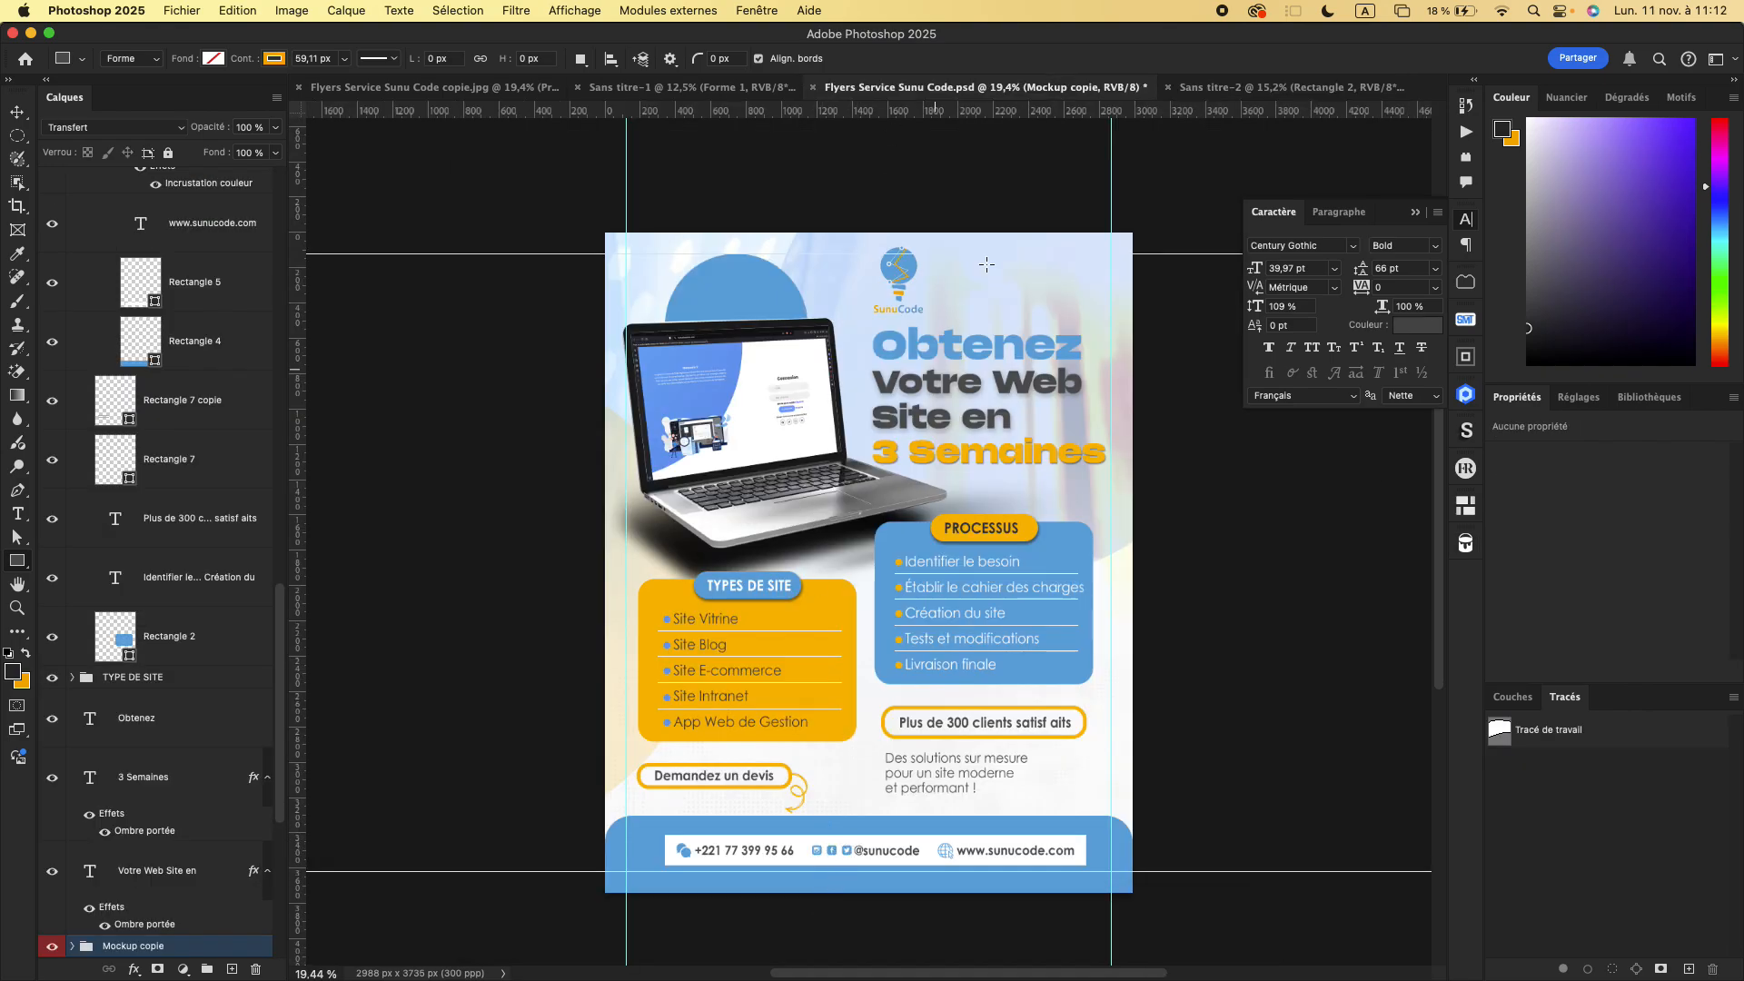
left_click(1265, 88)
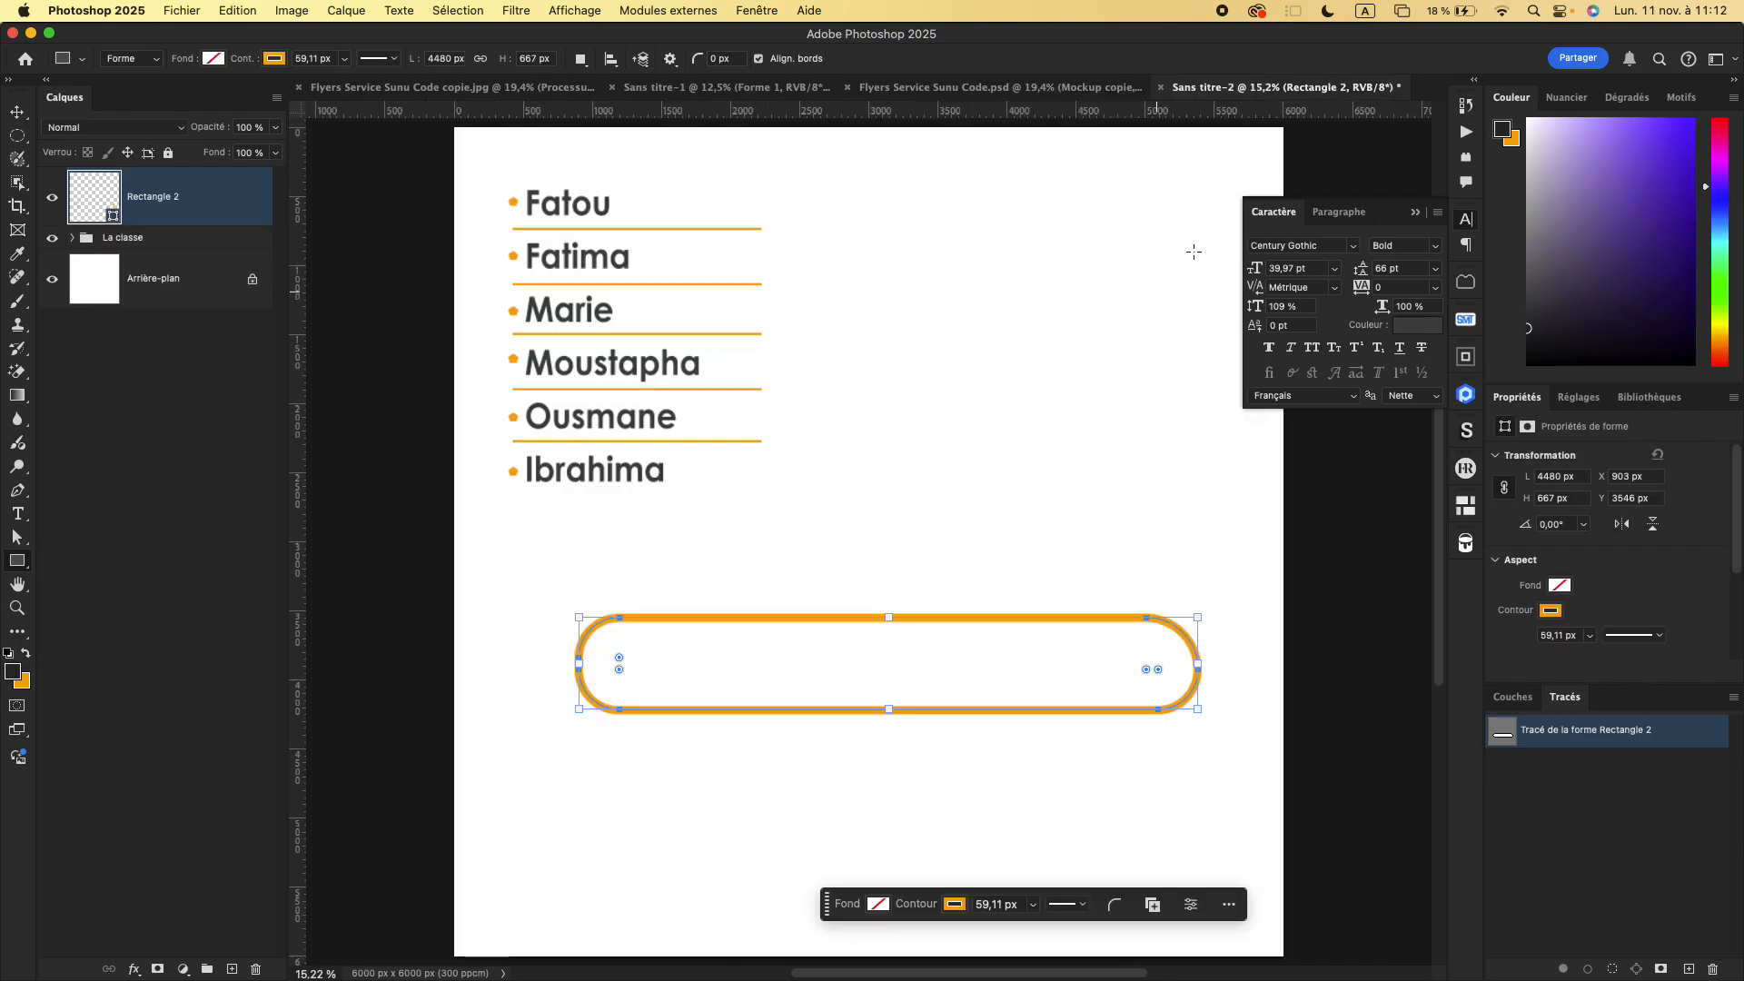
left_click(1466, 282)
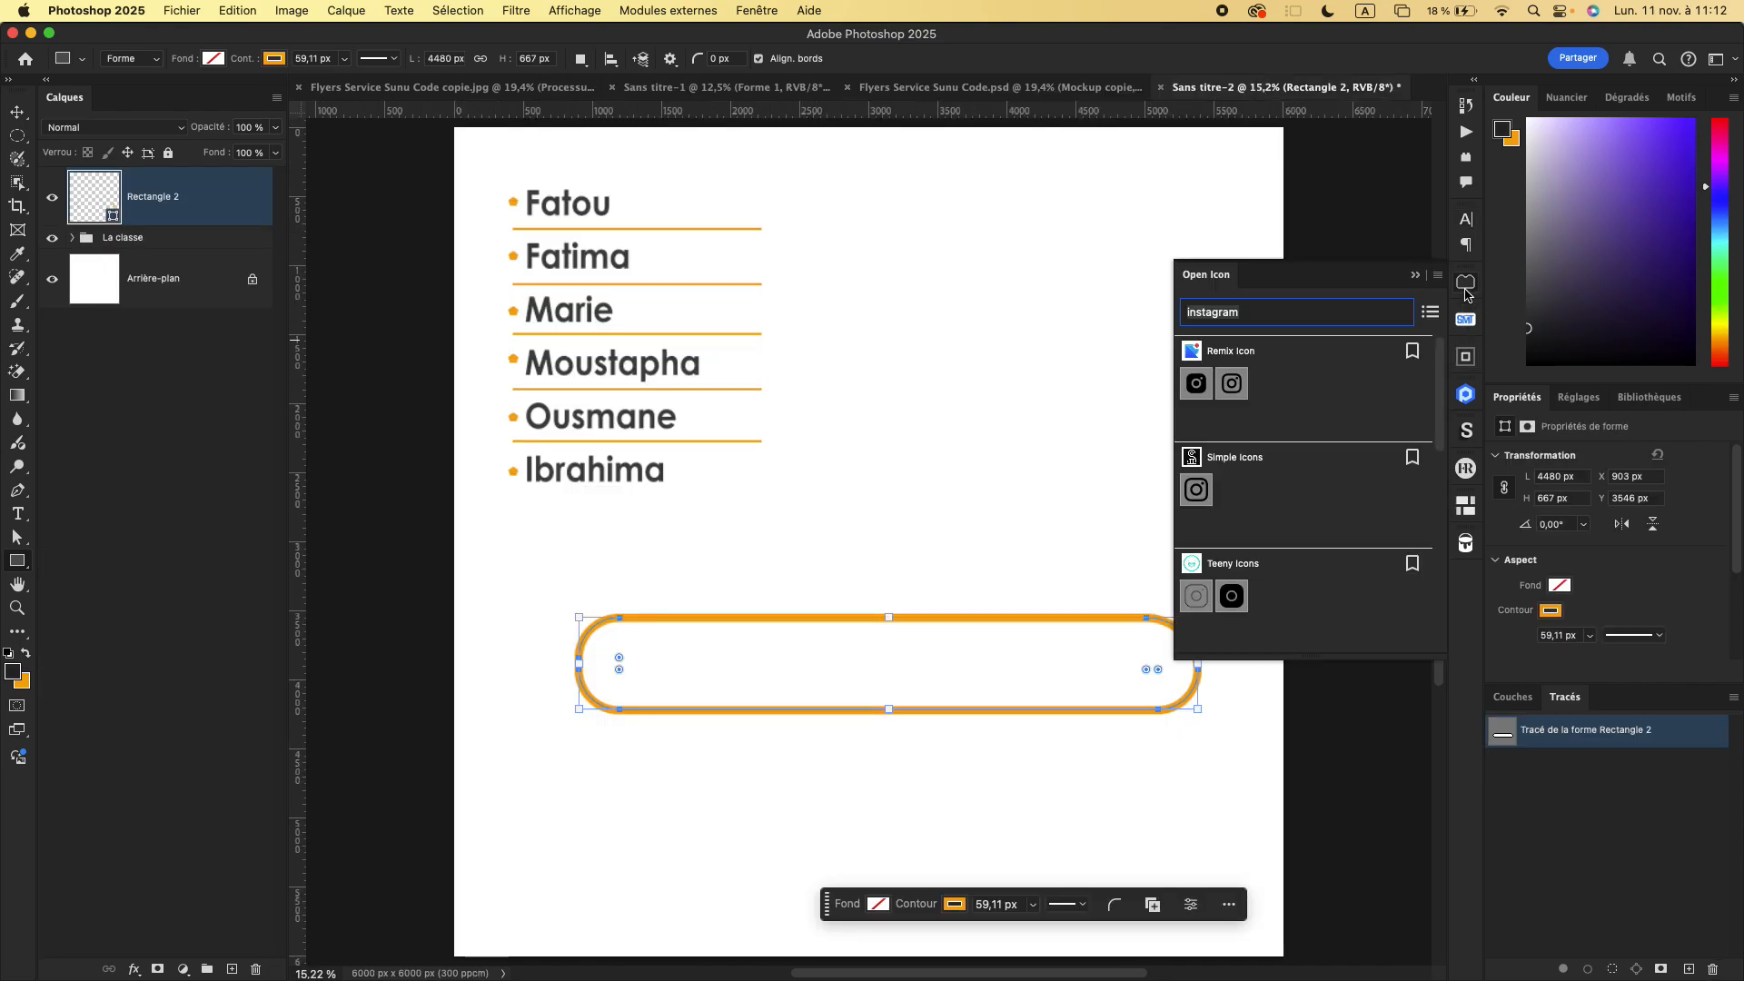
left_click(1195, 383)
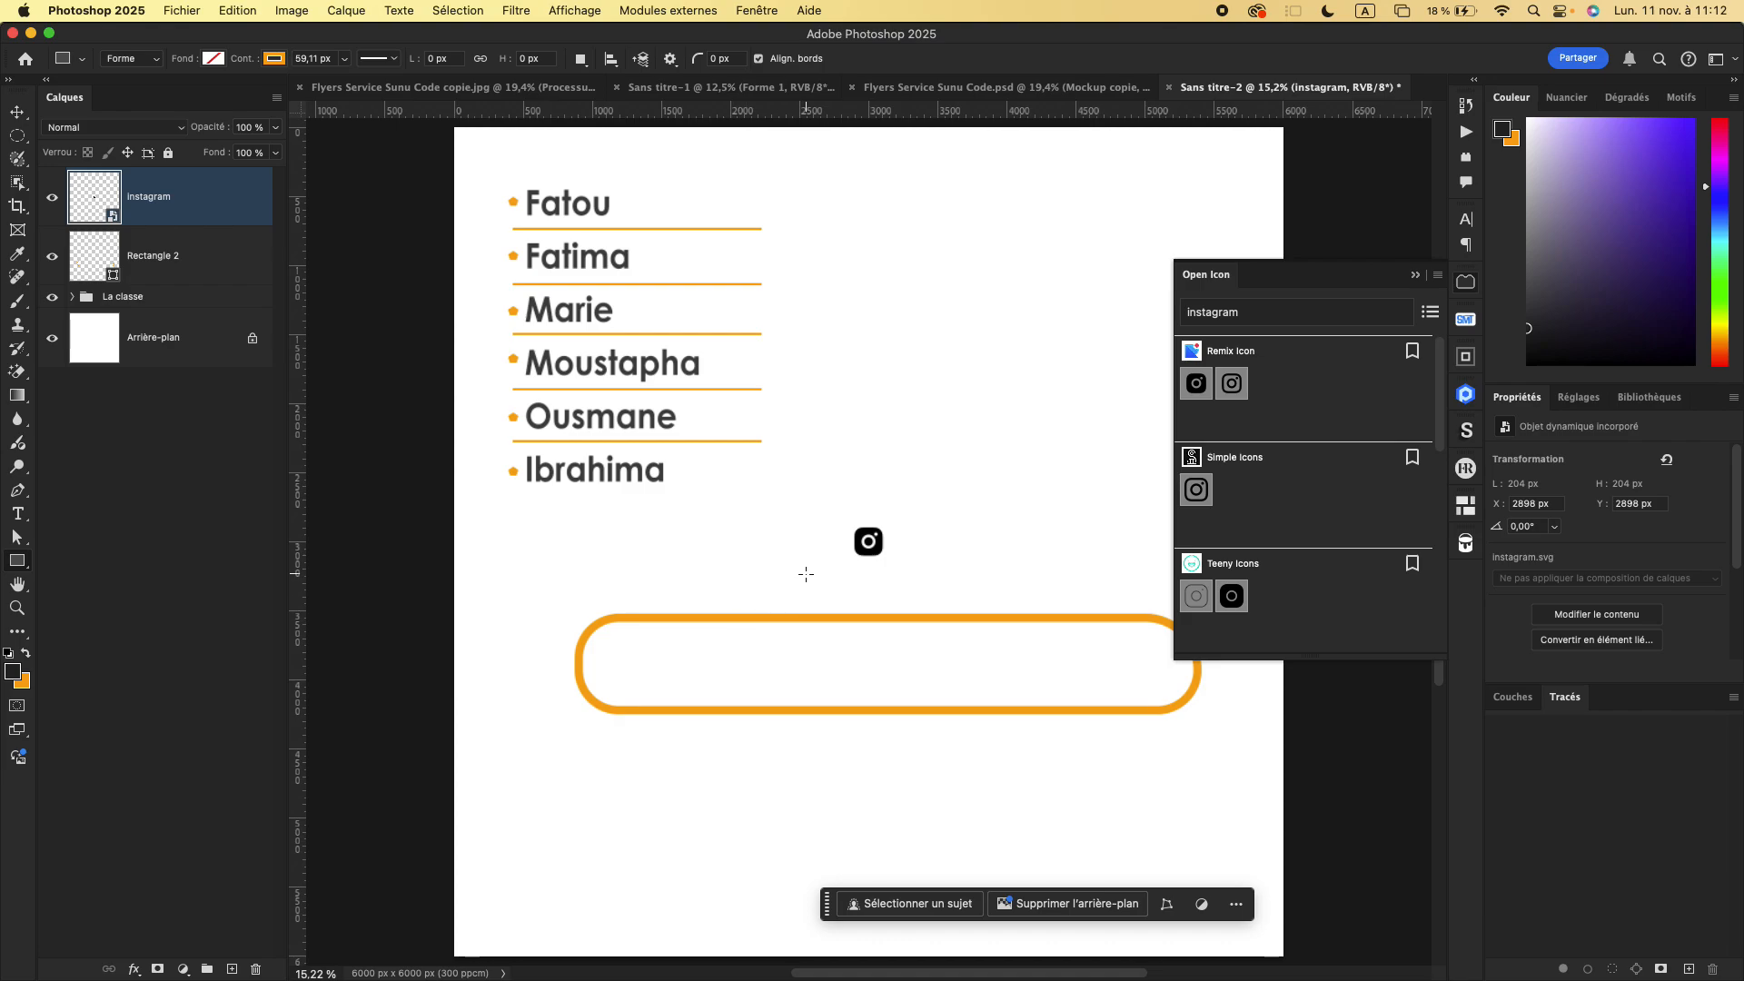
key("super+t")
left_click_drag(891, 522, 1087, 349)
key("Return")
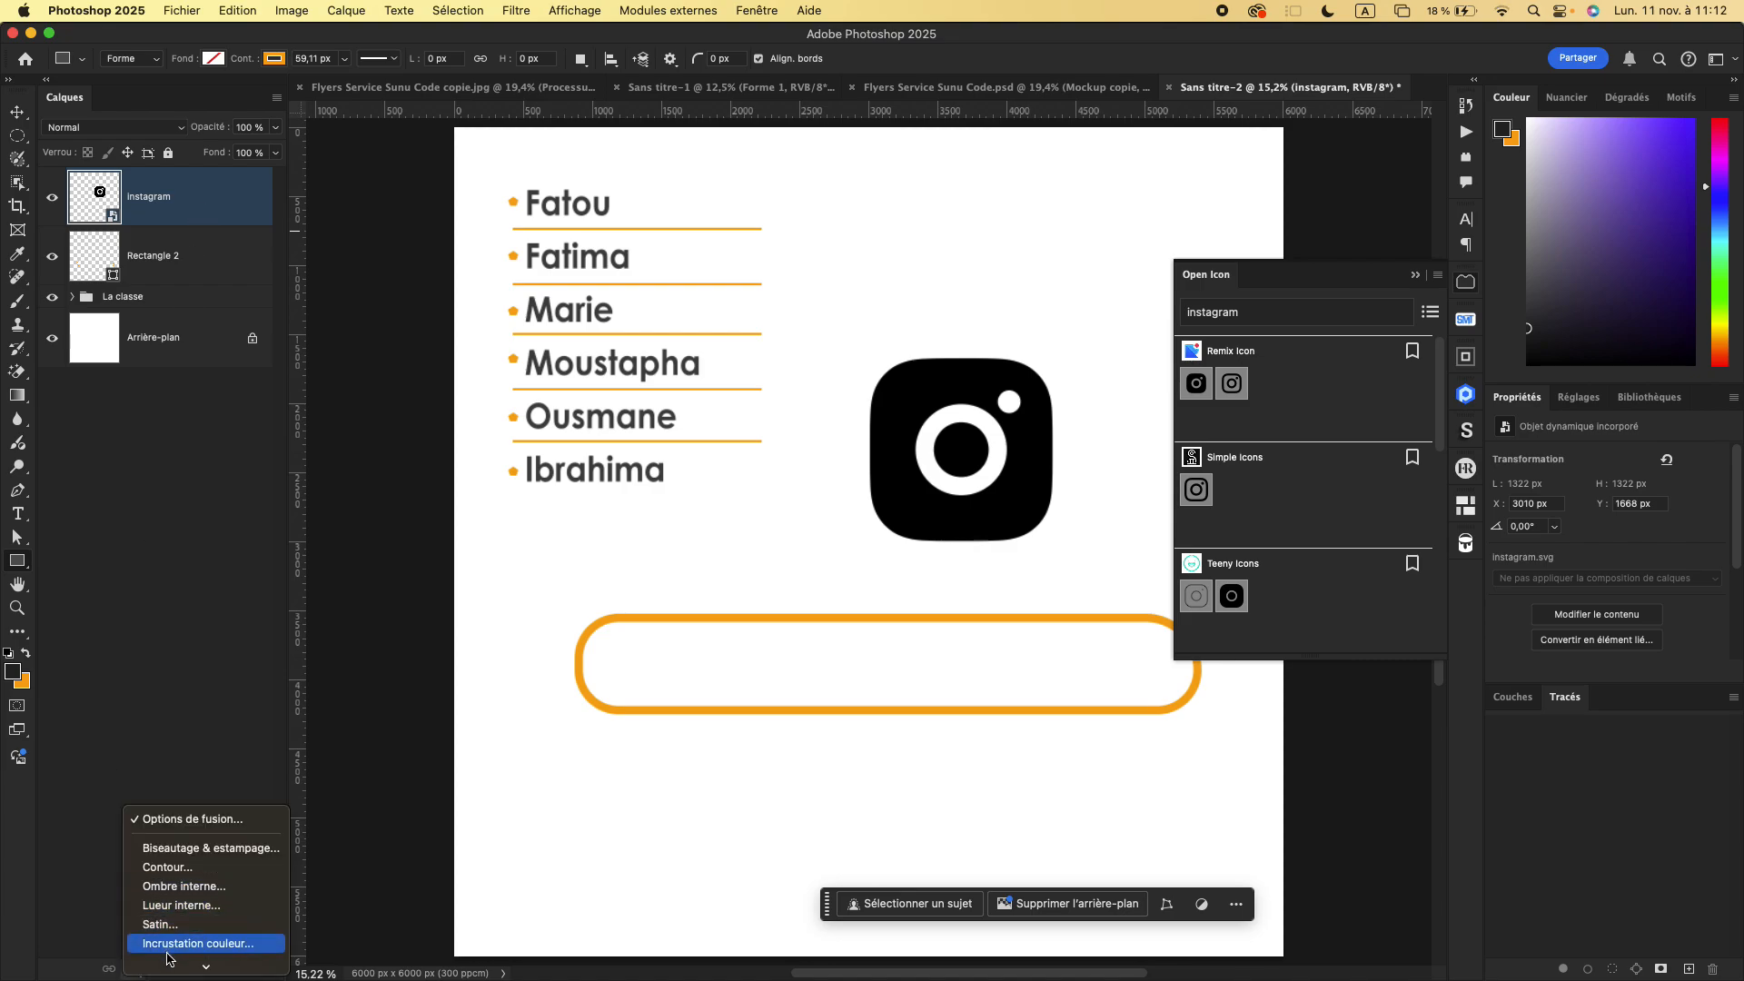
- Apply a Color Overlay to the Instagram icon in a vivid magenta
left_click(174, 946)
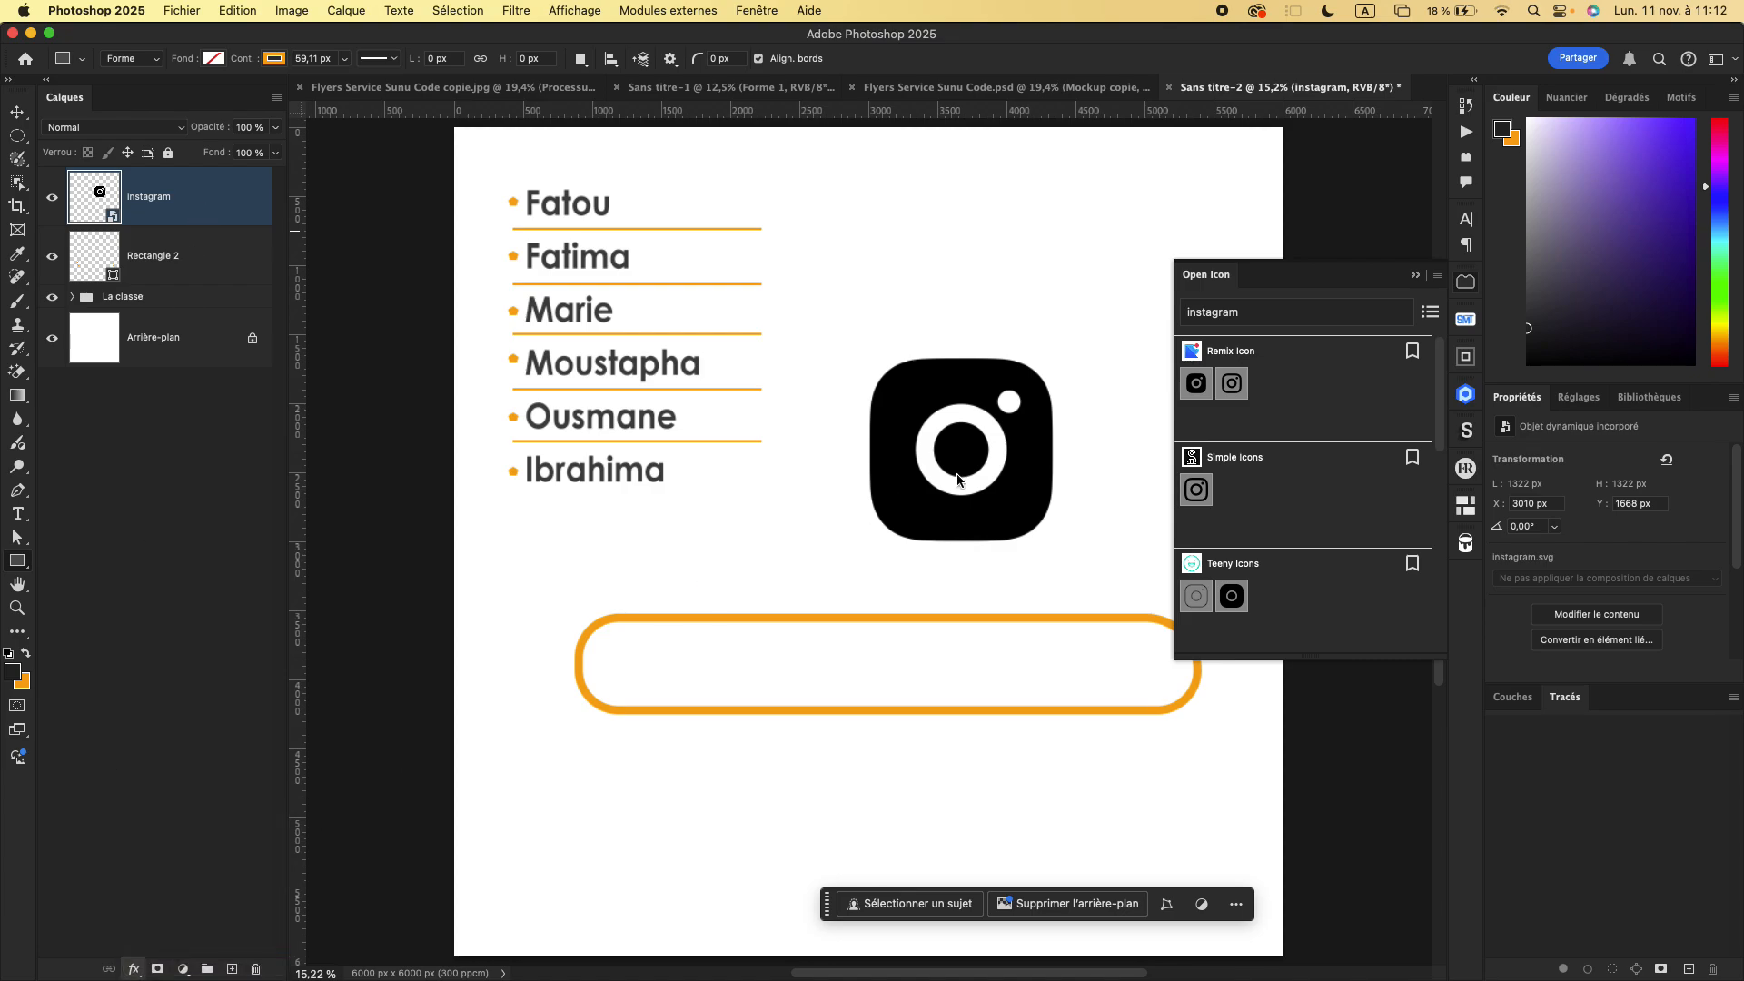
left_click(633, 257)
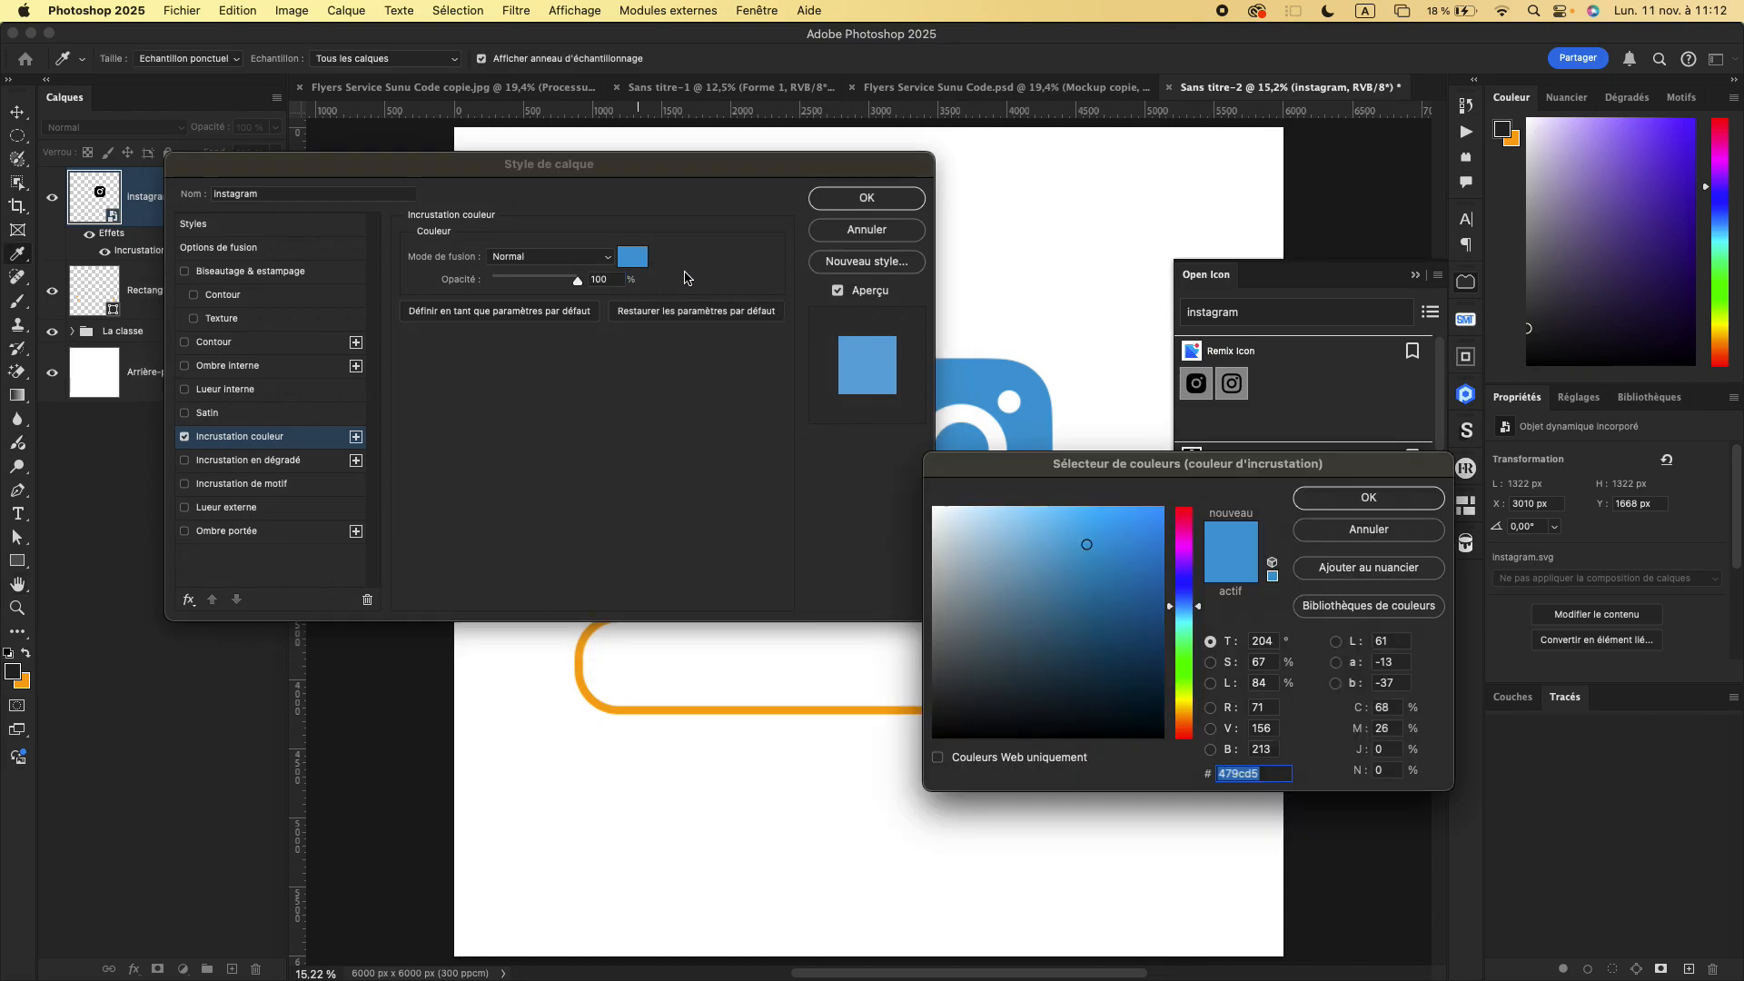
left_click(1185, 549)
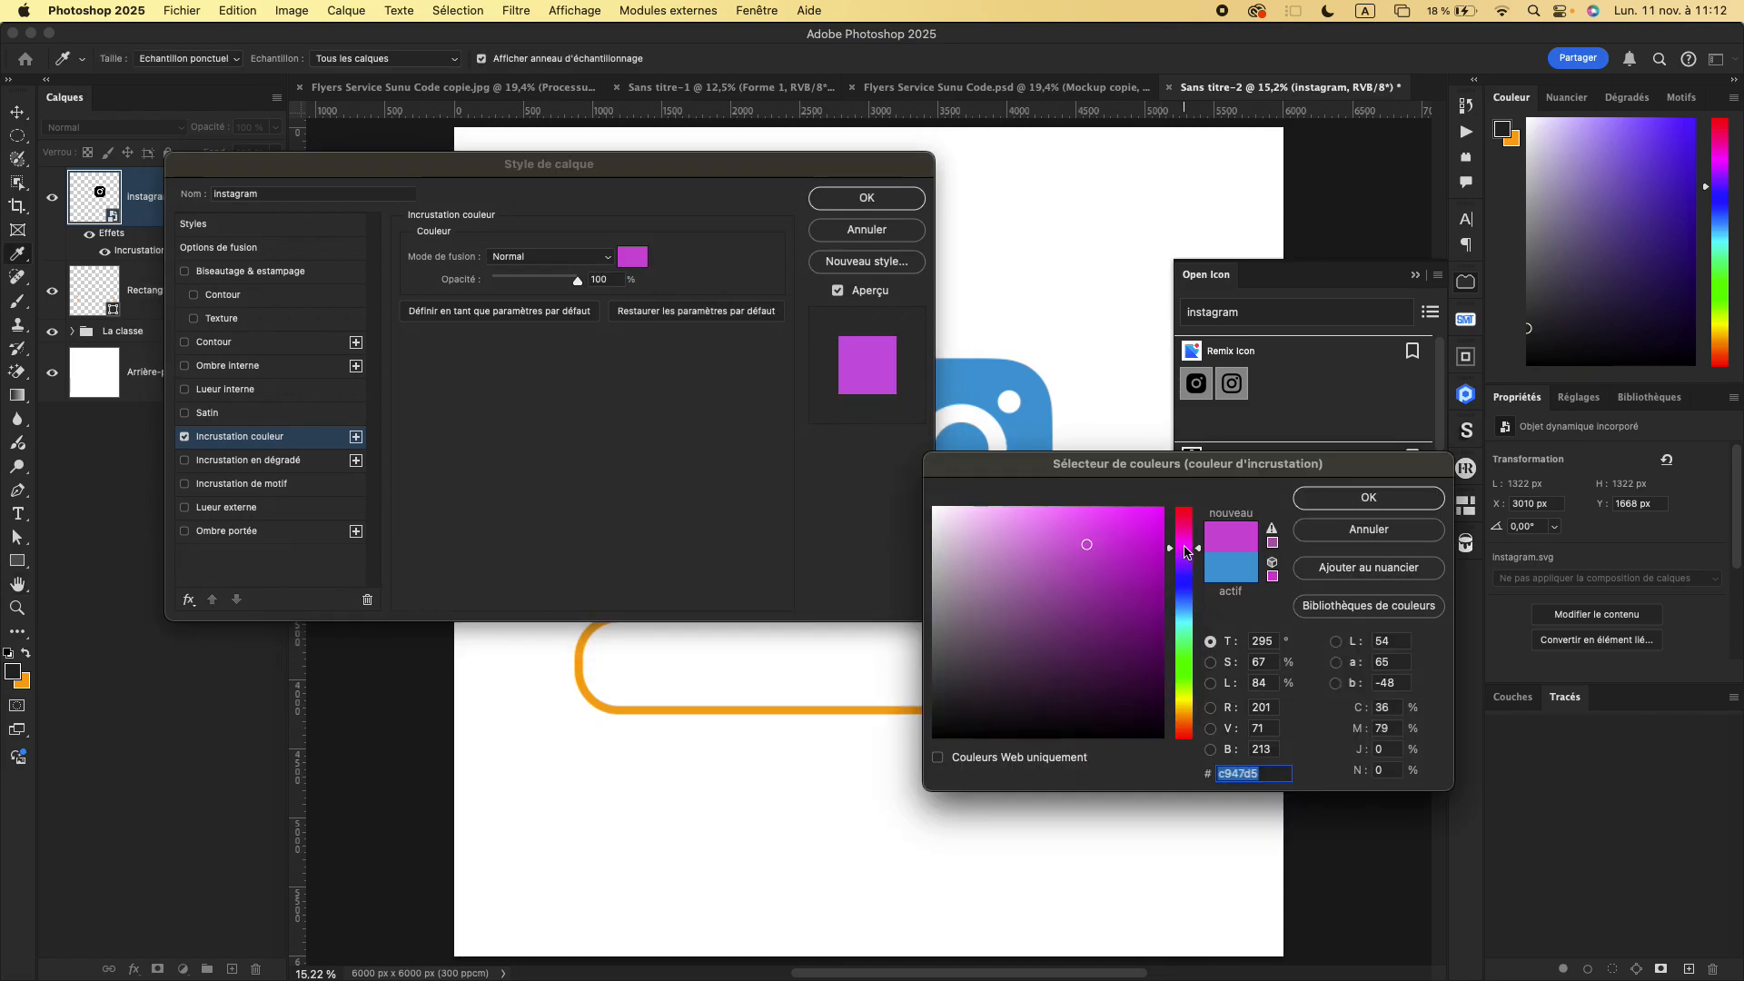
left_click(1151, 524)
left_click(1368, 497)
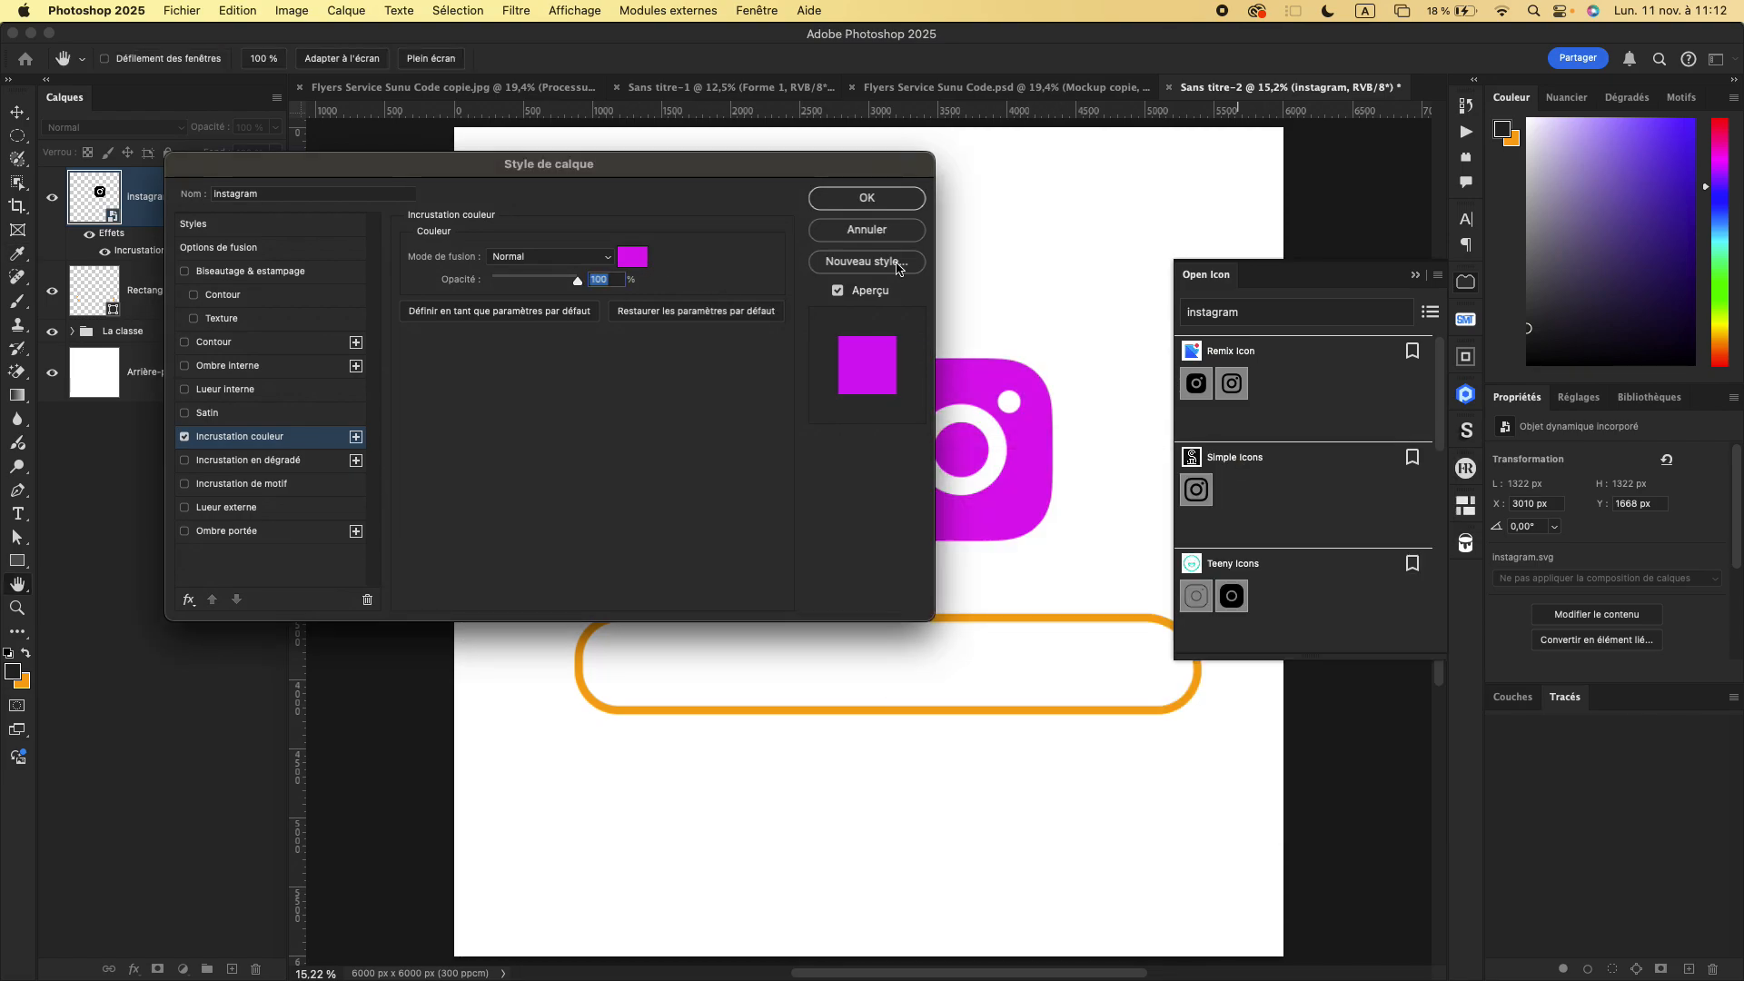
left_click(867, 199)
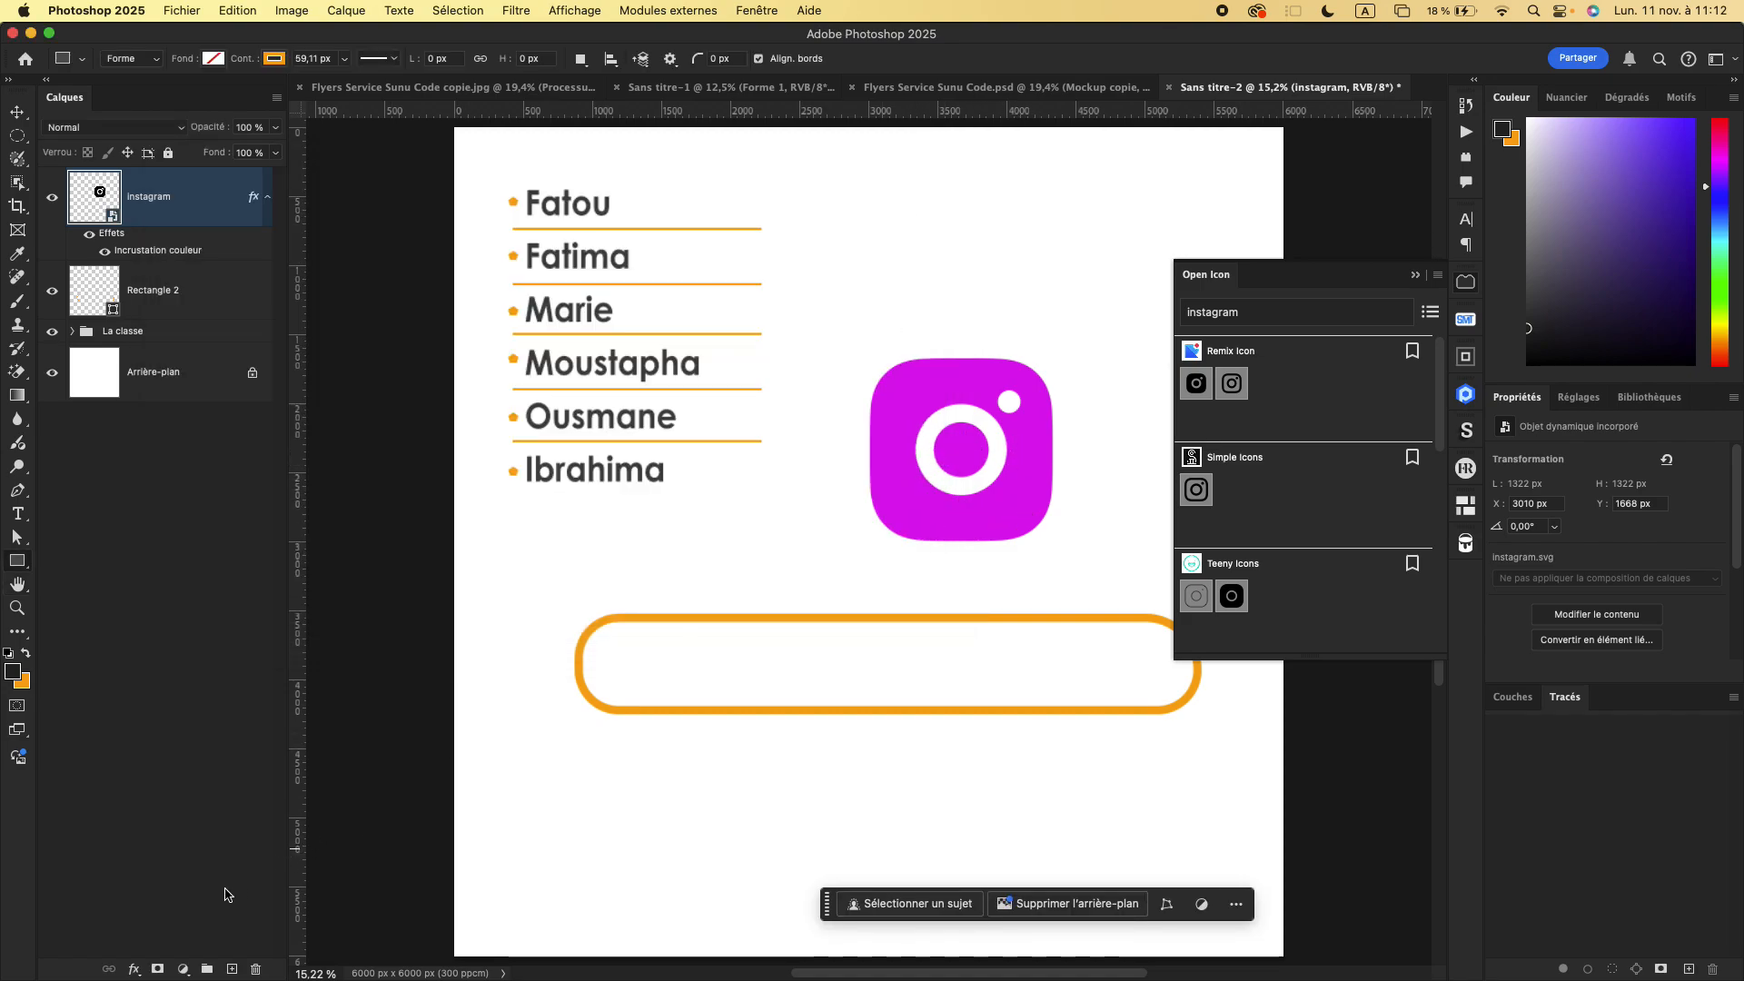
- Replace the Instagram icon's Color Overlay with a Gradient Overlay, using a muted violet-blue preset from the Bleus set
left_click(133, 970)
mouse_move(207, 964)
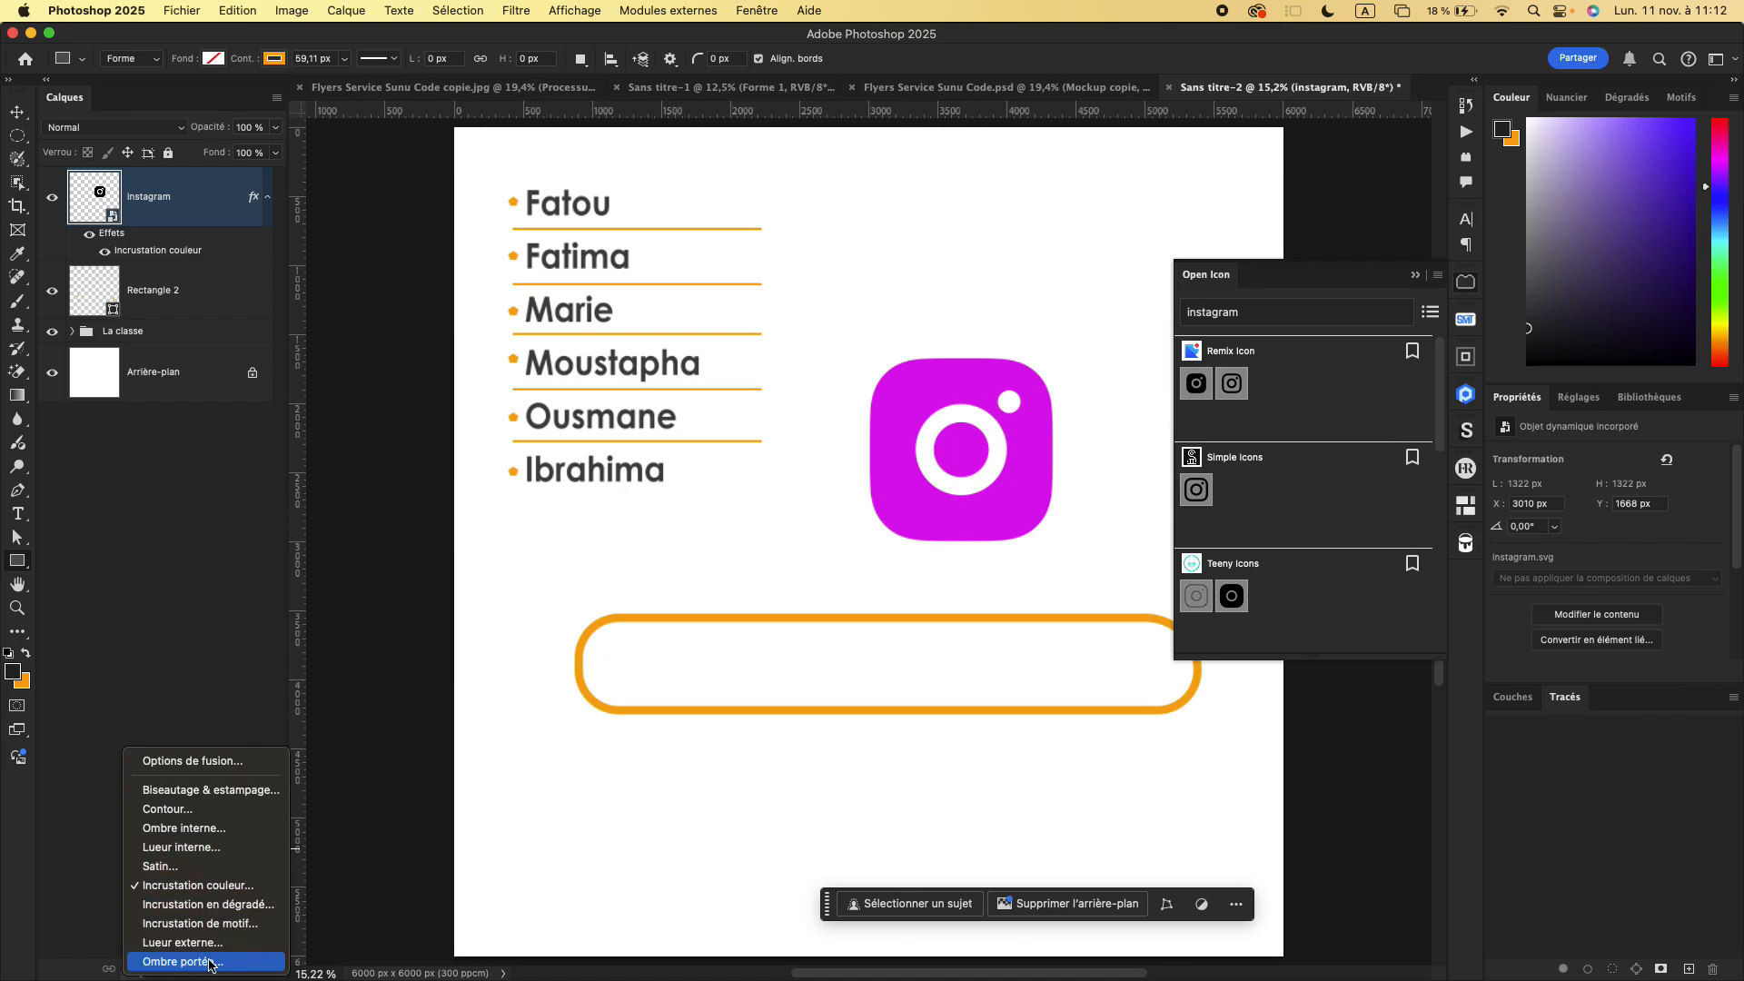
left_click(217, 905)
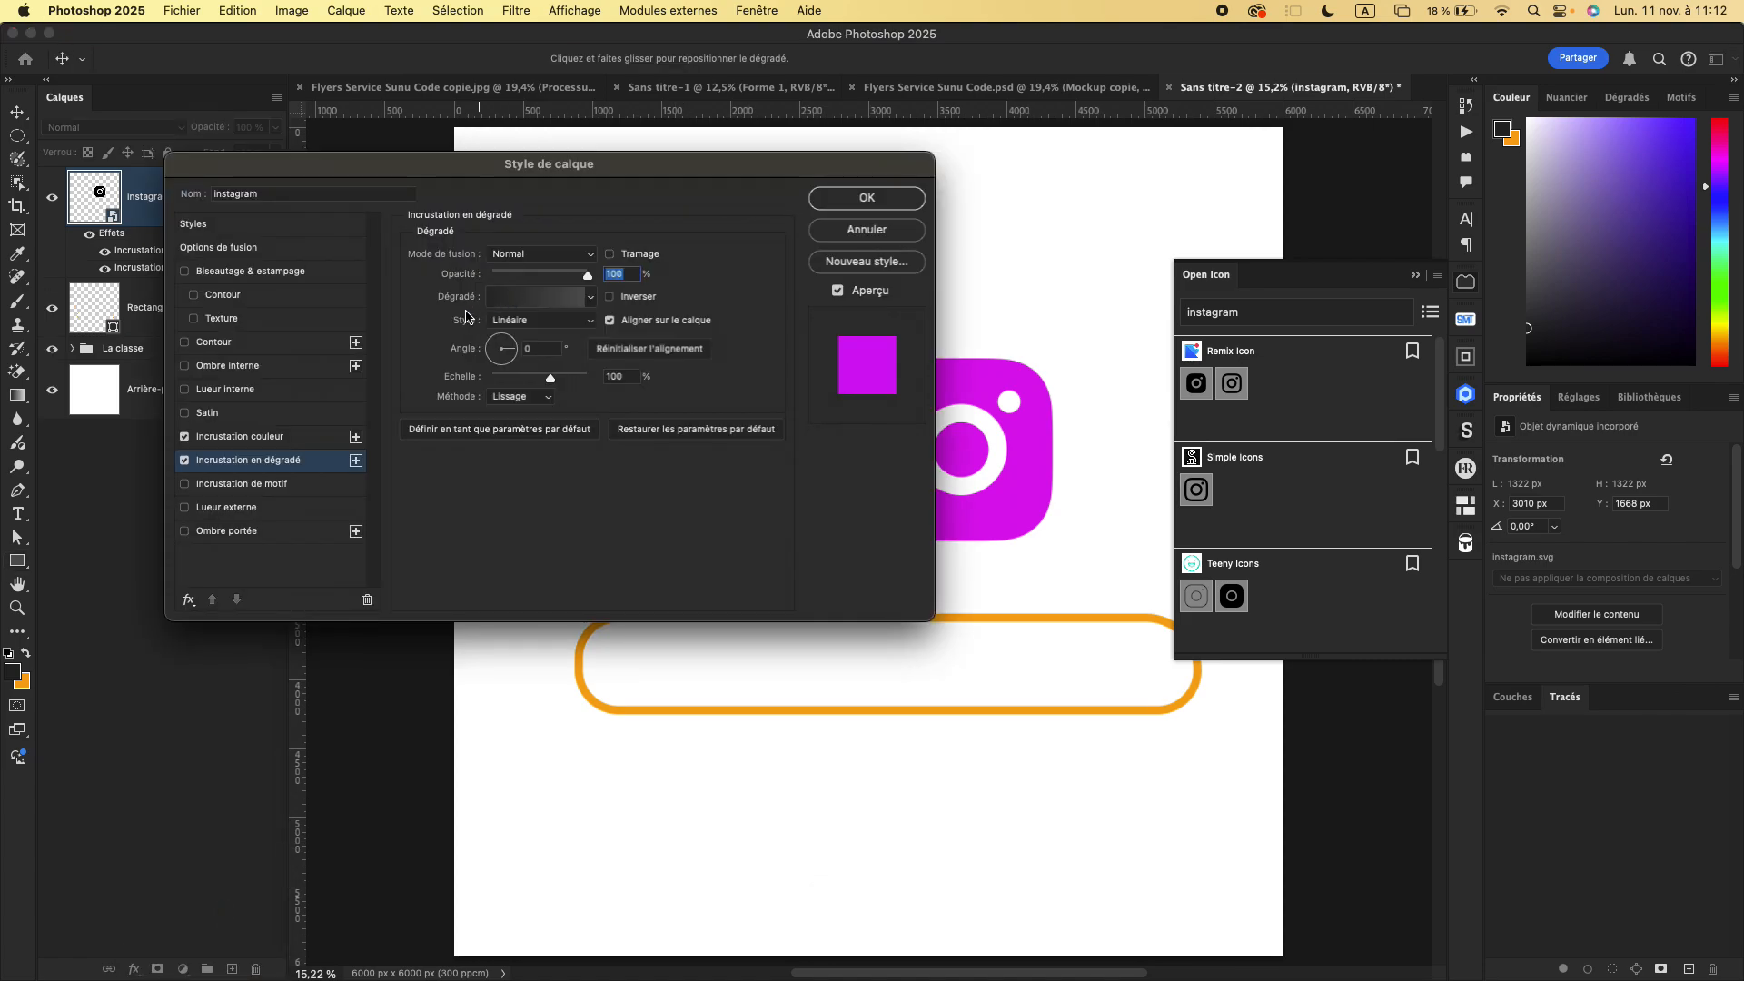
left_click(186, 439)
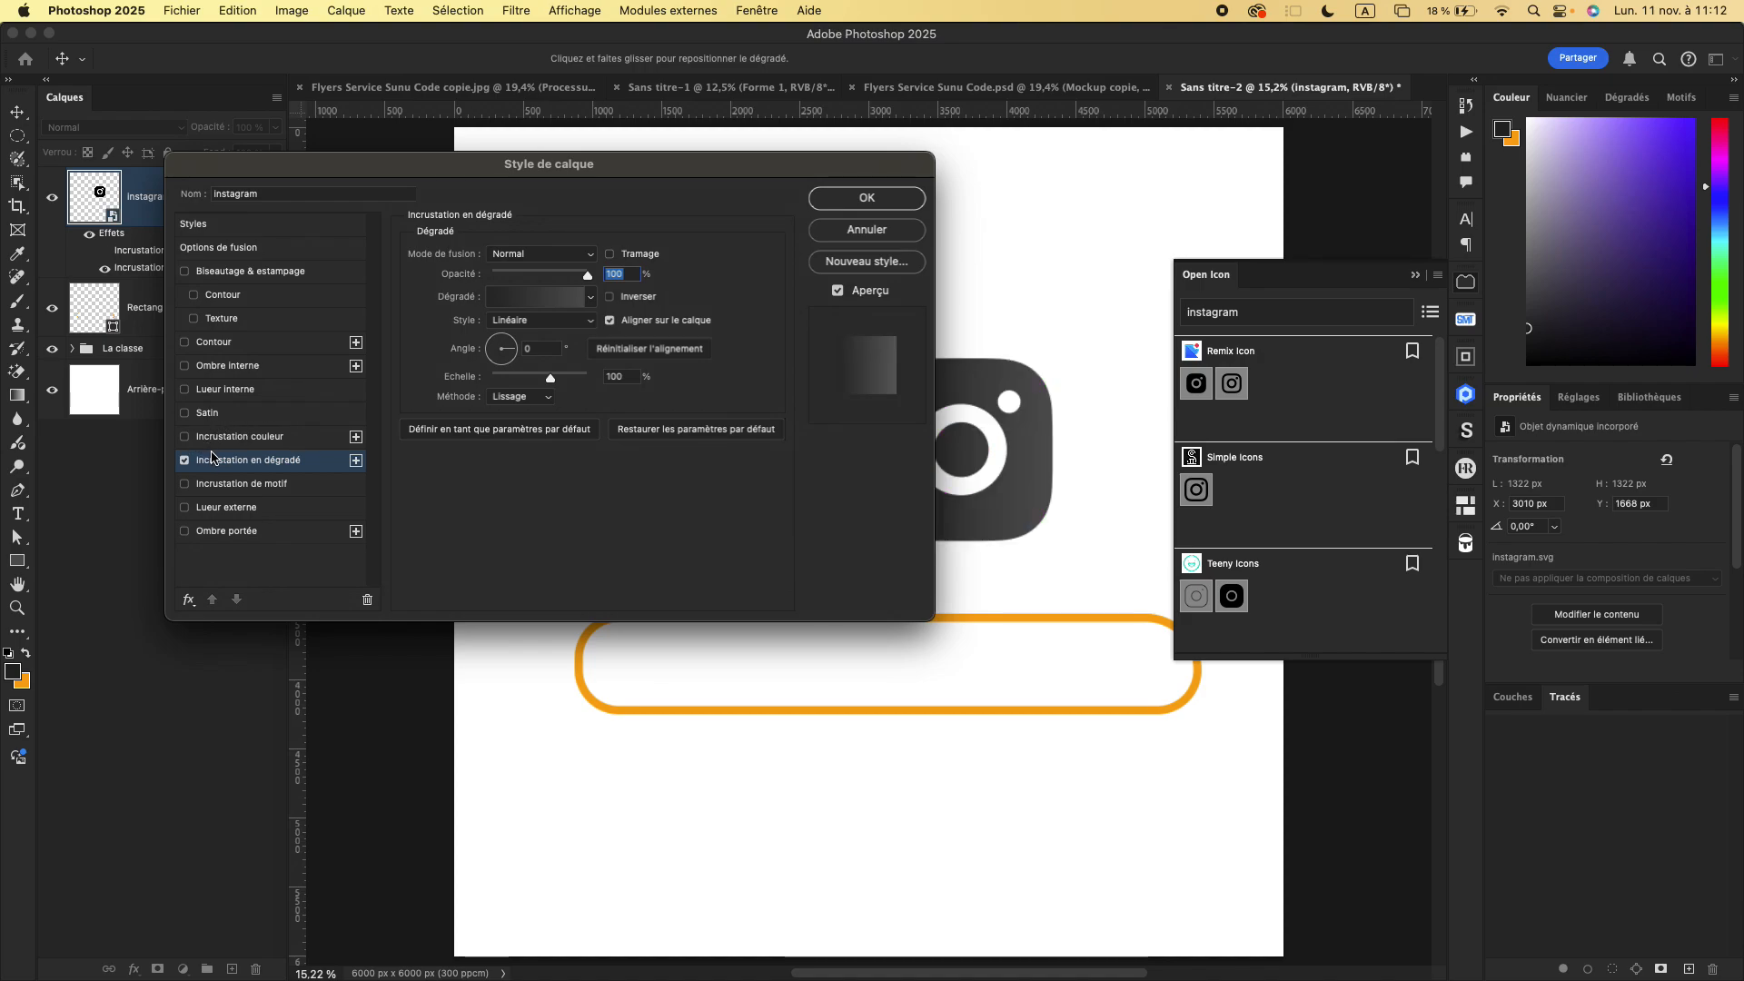
left_click(590, 300)
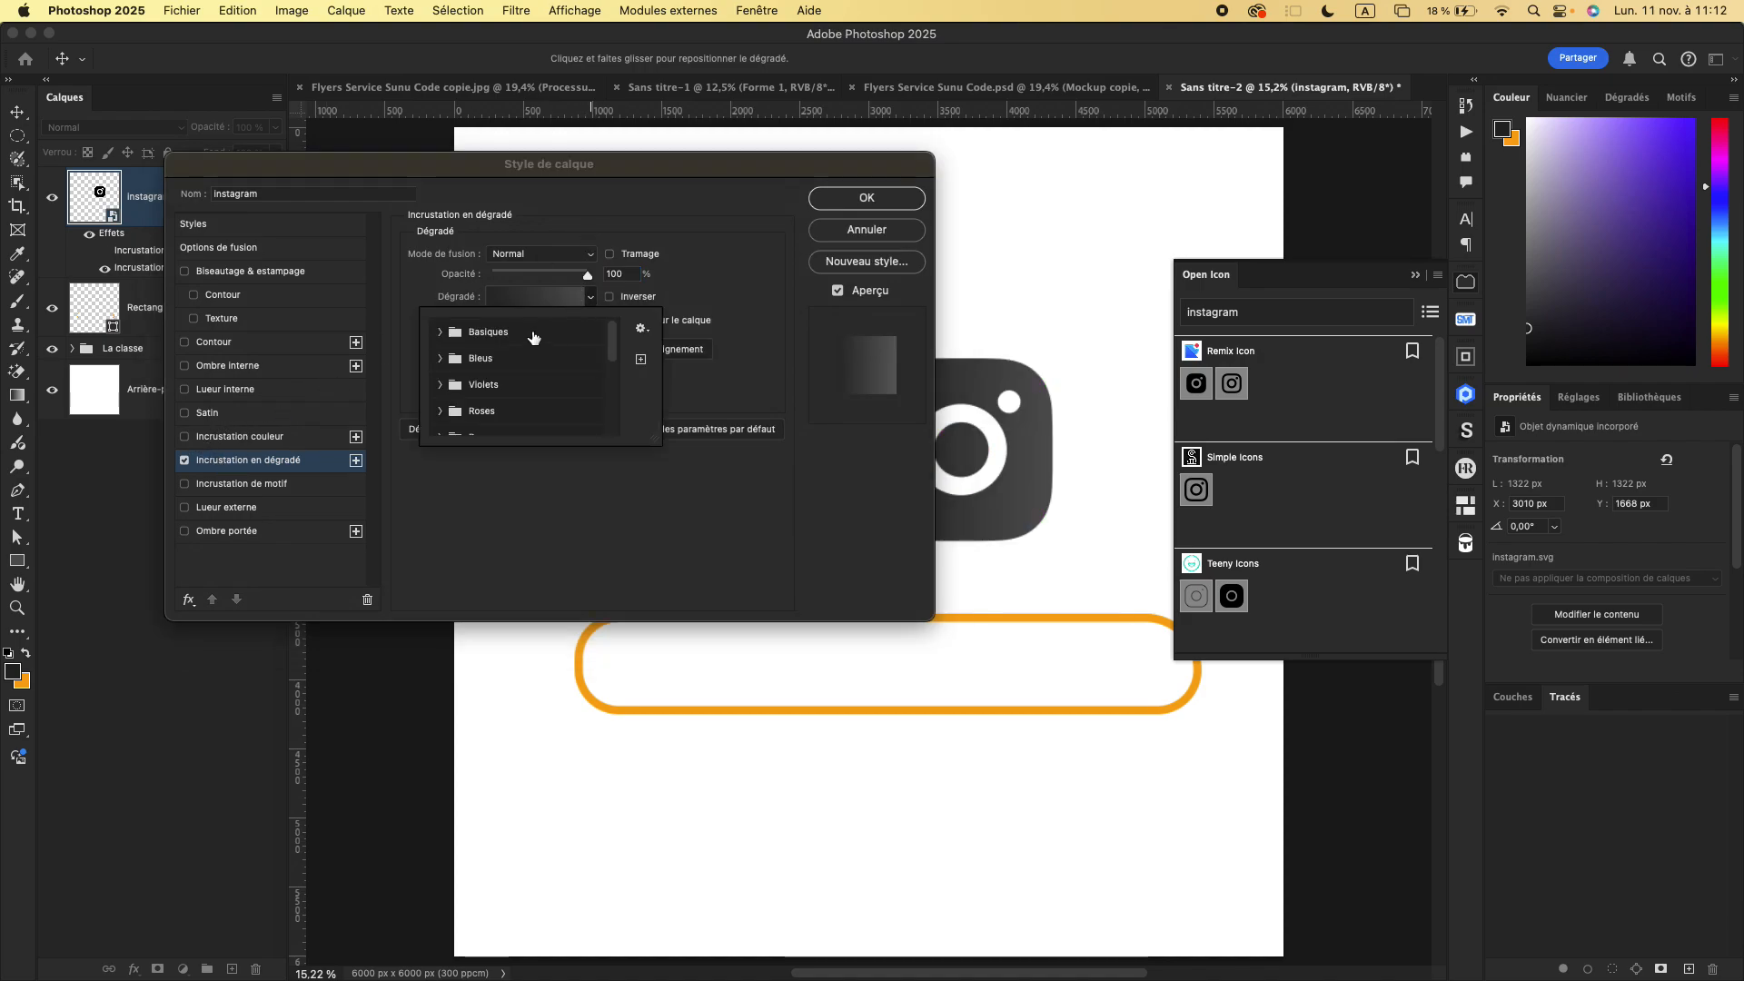
left_click(441, 359)
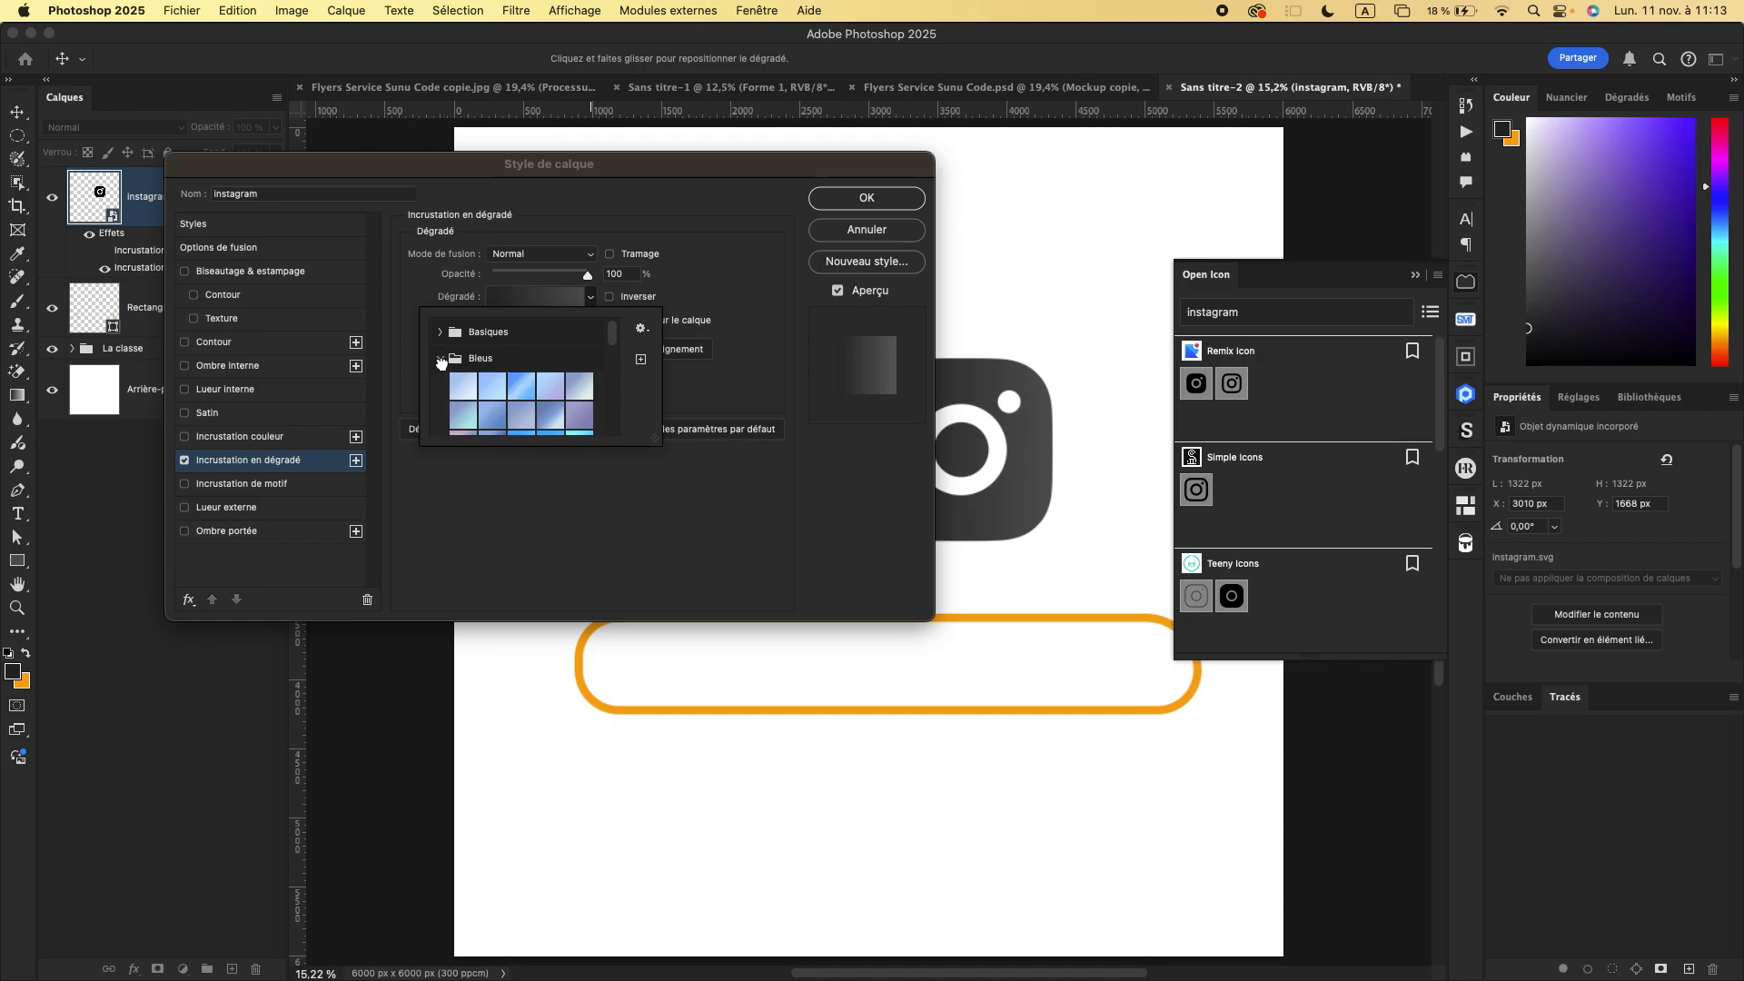
left_click(580, 416)
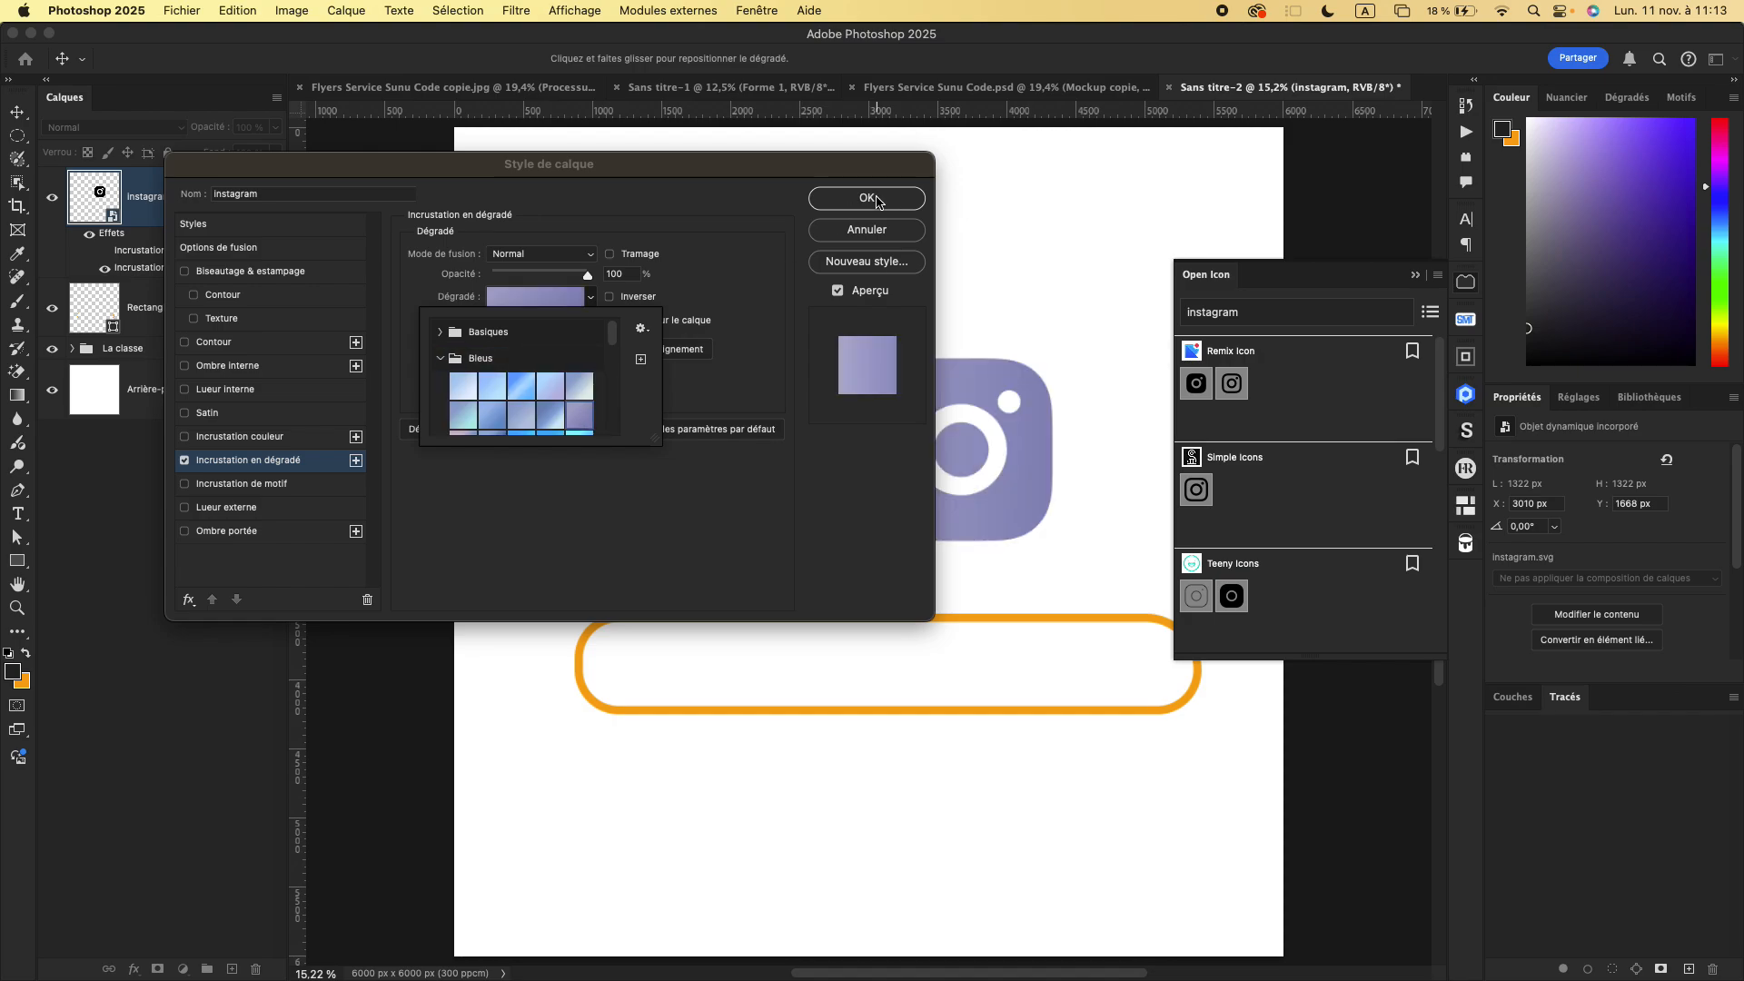
left_click(876, 202)
left_click(863, 200)
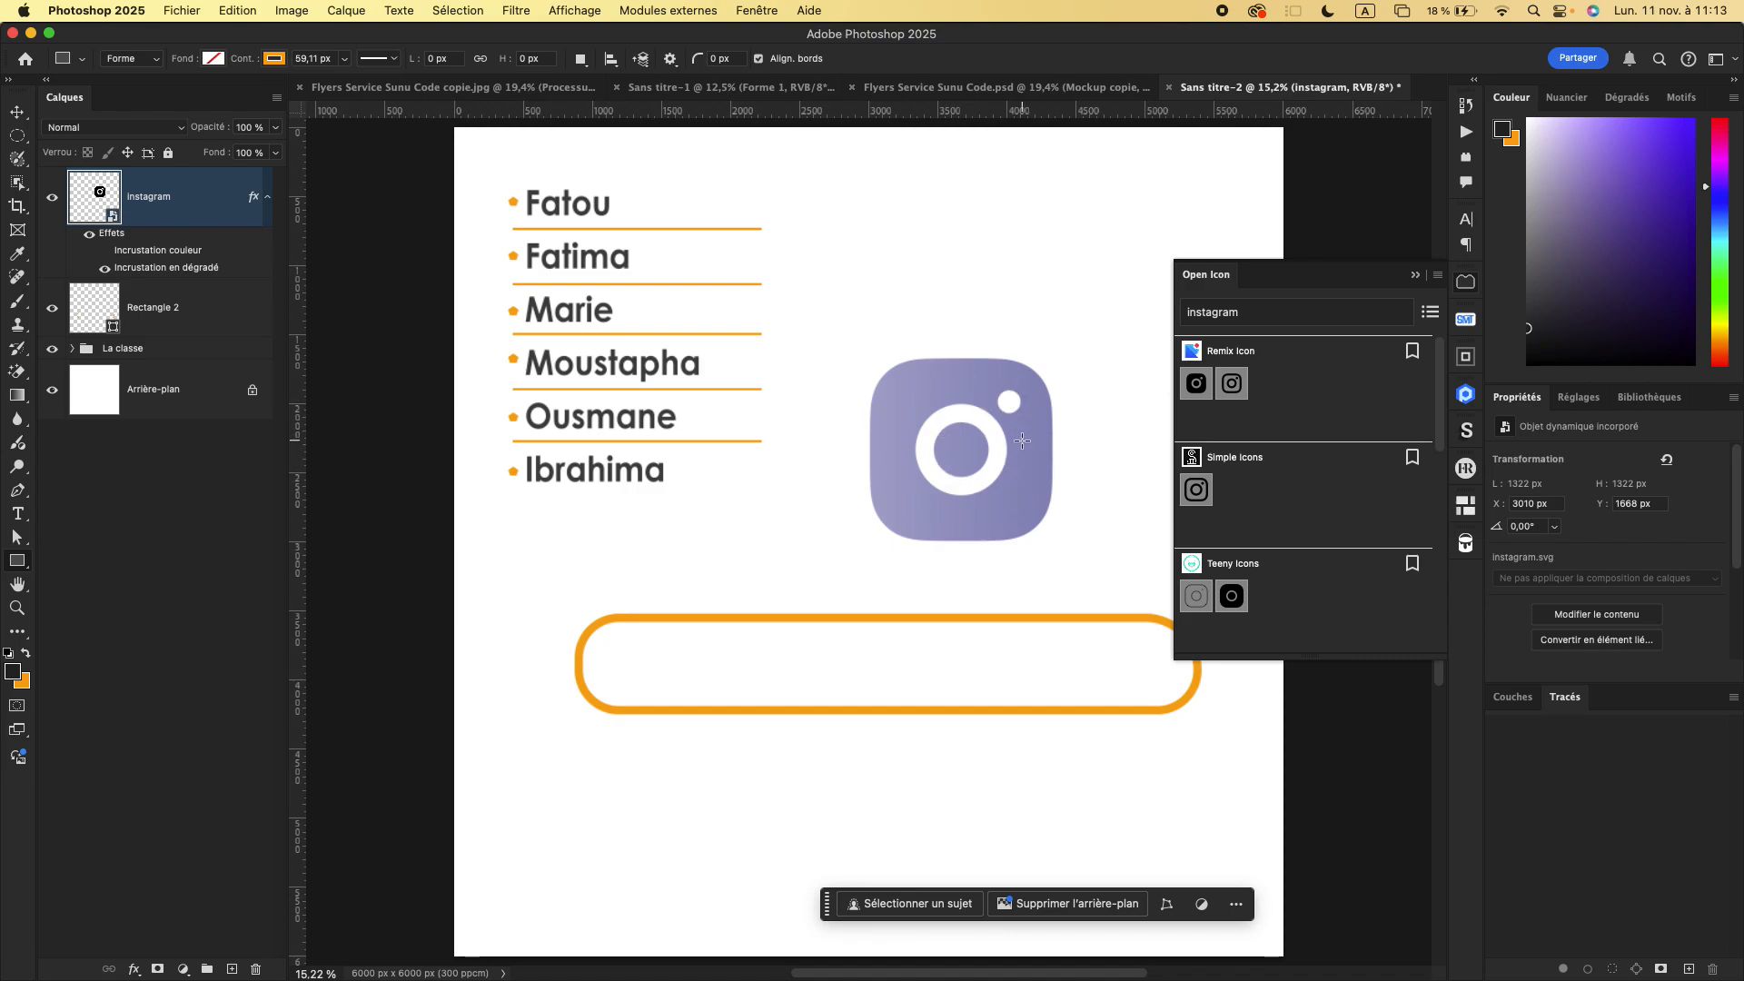
- Switch to the Flyers Service Sunu Code.psd document
left_click(995, 94)
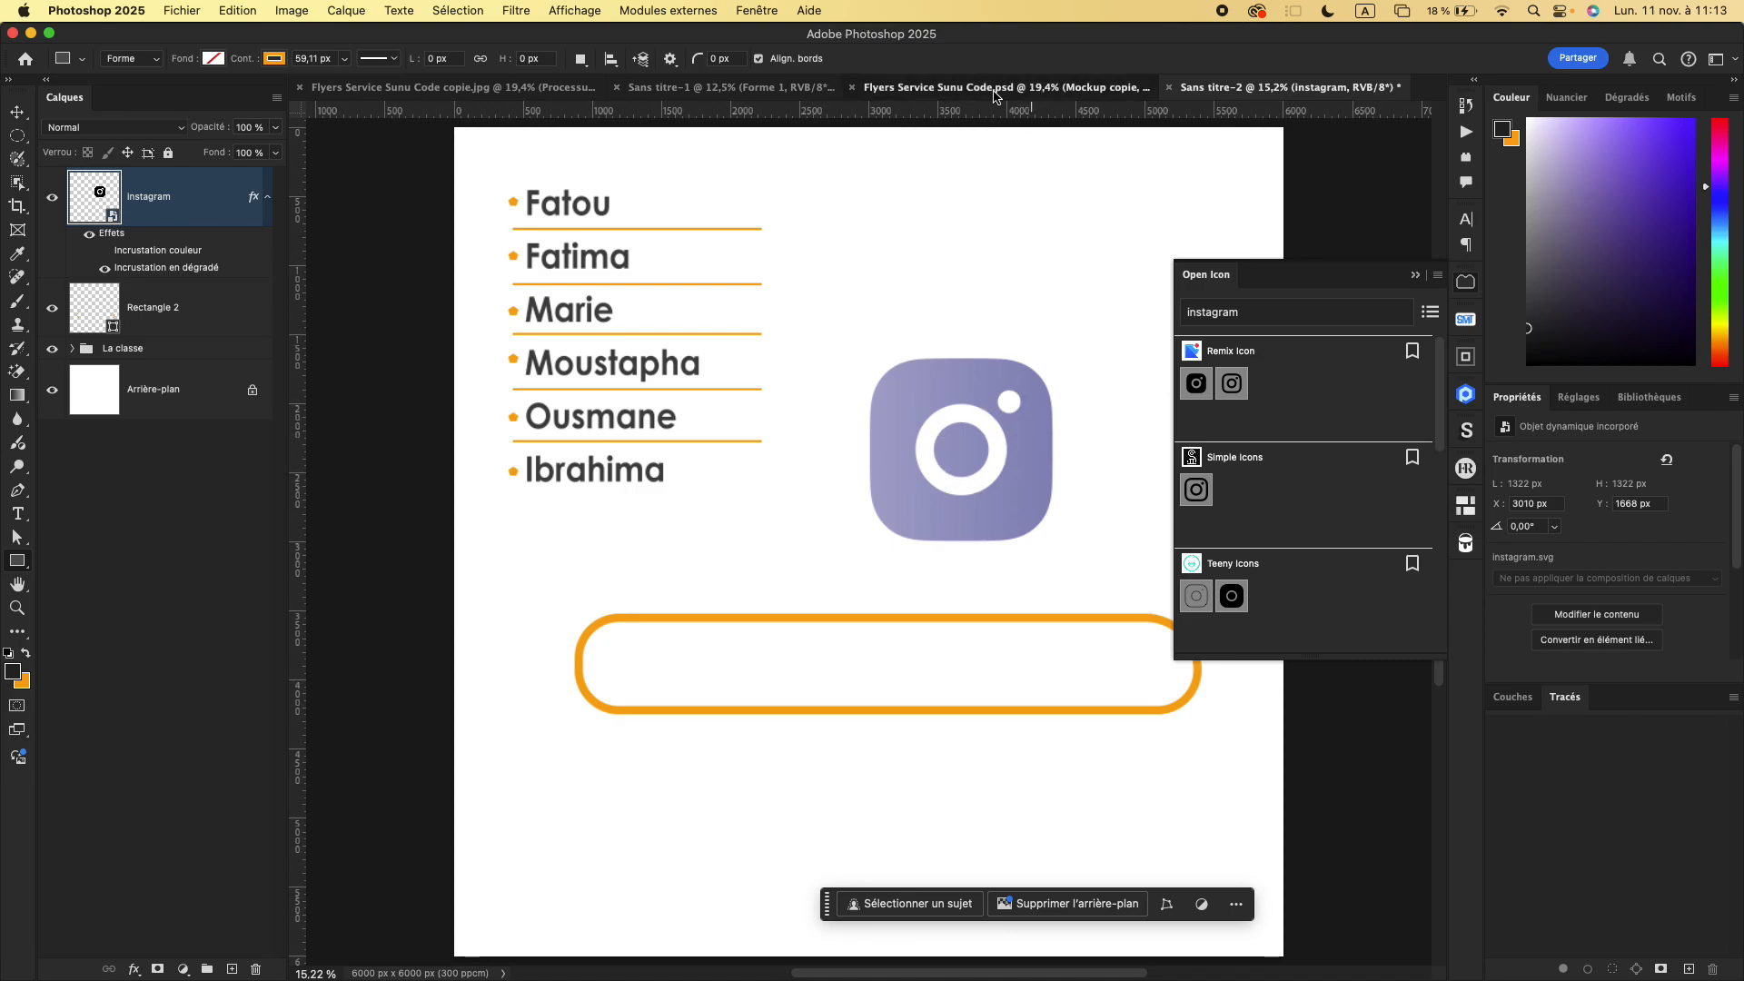